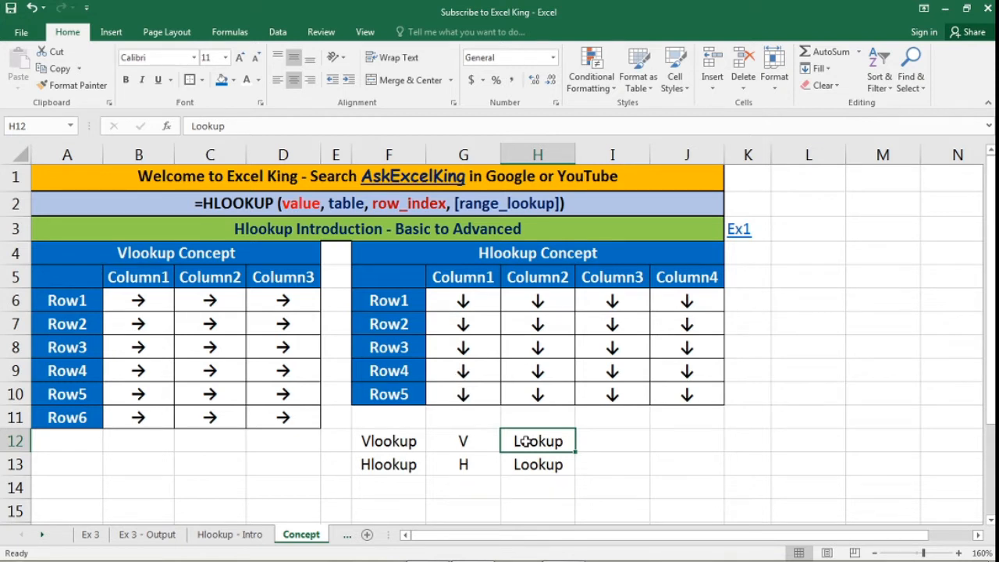
Step: Examine how the names Vlookup and Hlookup split into V or H plus Lookup in F12:H13
click(648, 439)
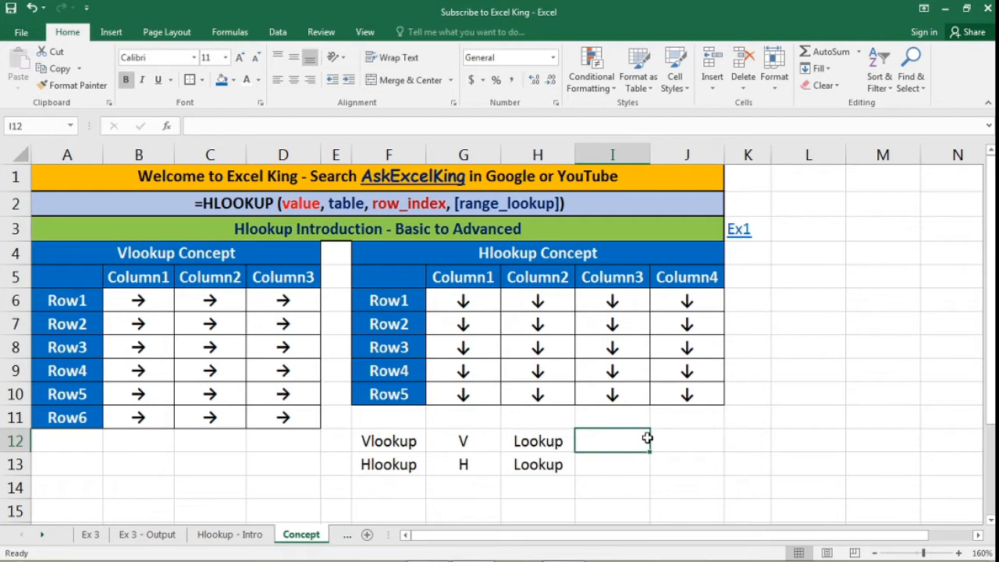
click(490, 446)
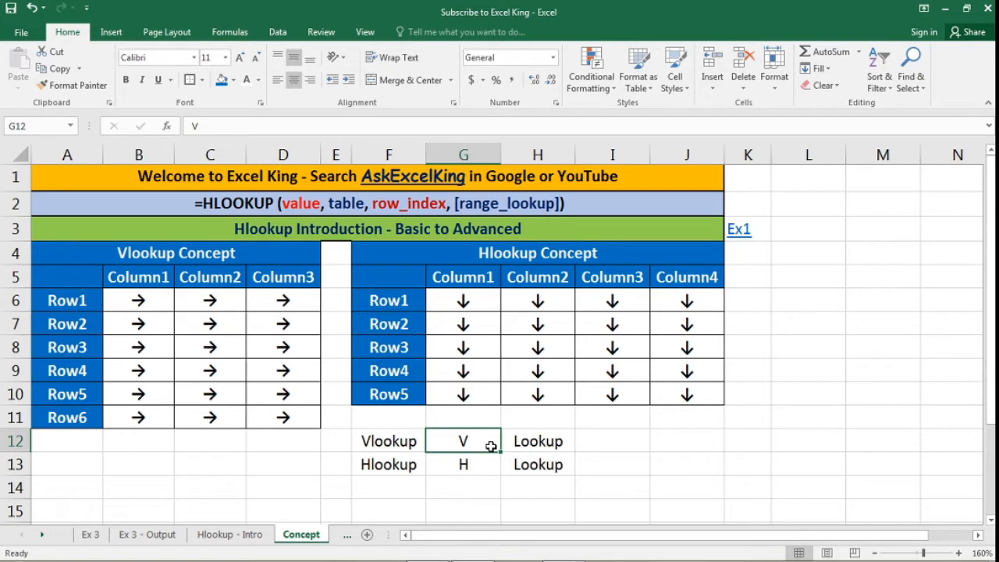
click(518, 442)
click(477, 441)
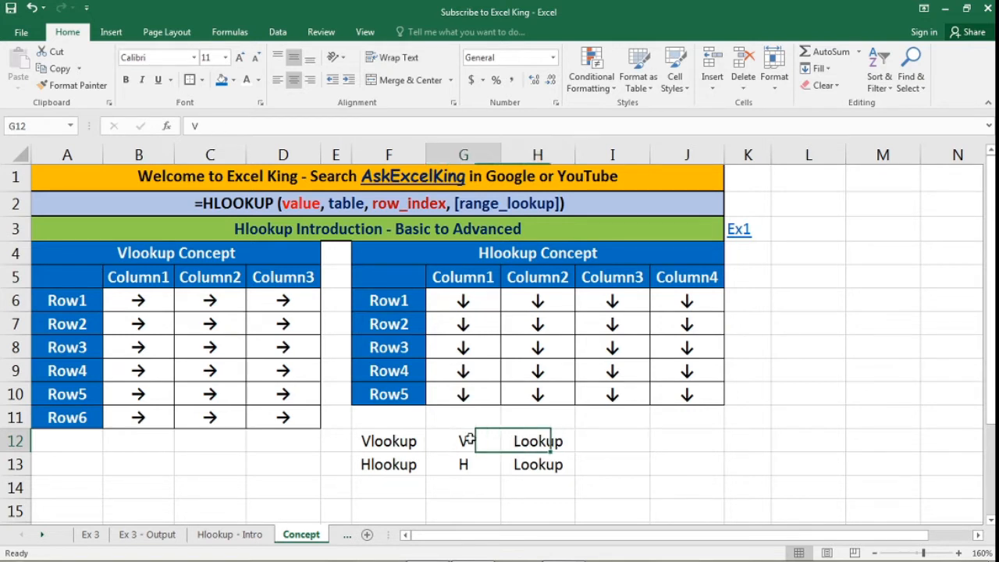
click(551, 440)
click(490, 441)
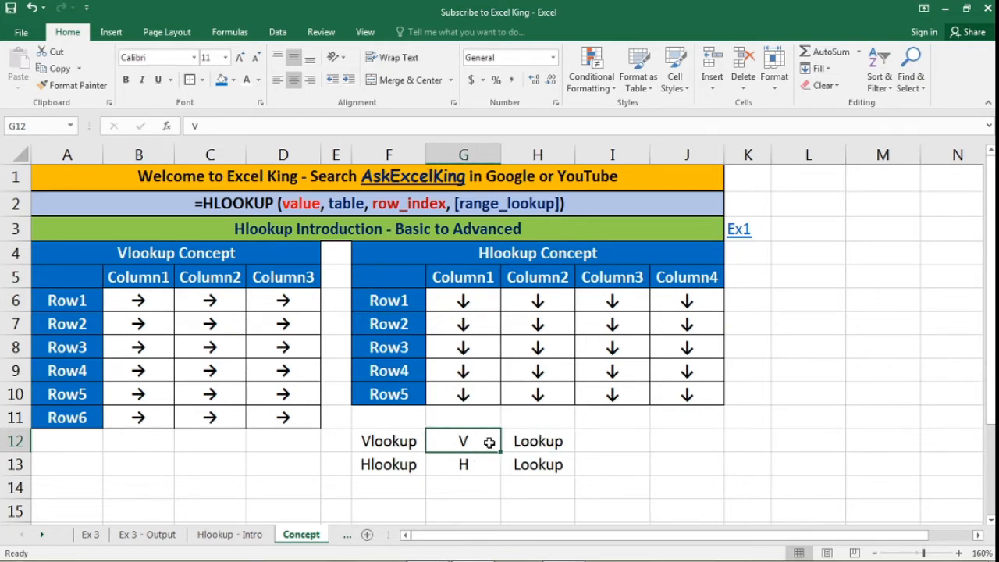
click(551, 442)
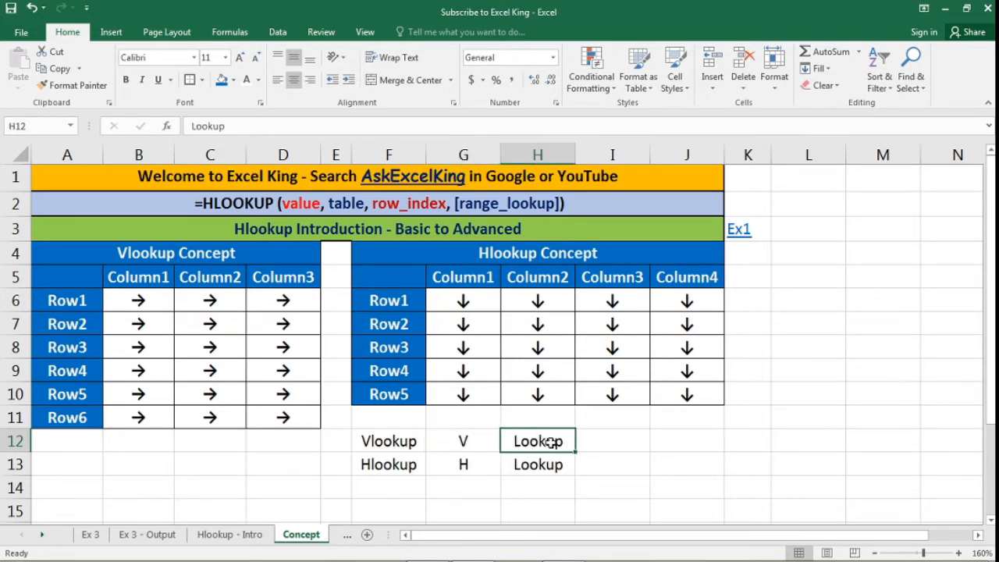
click(409, 465)
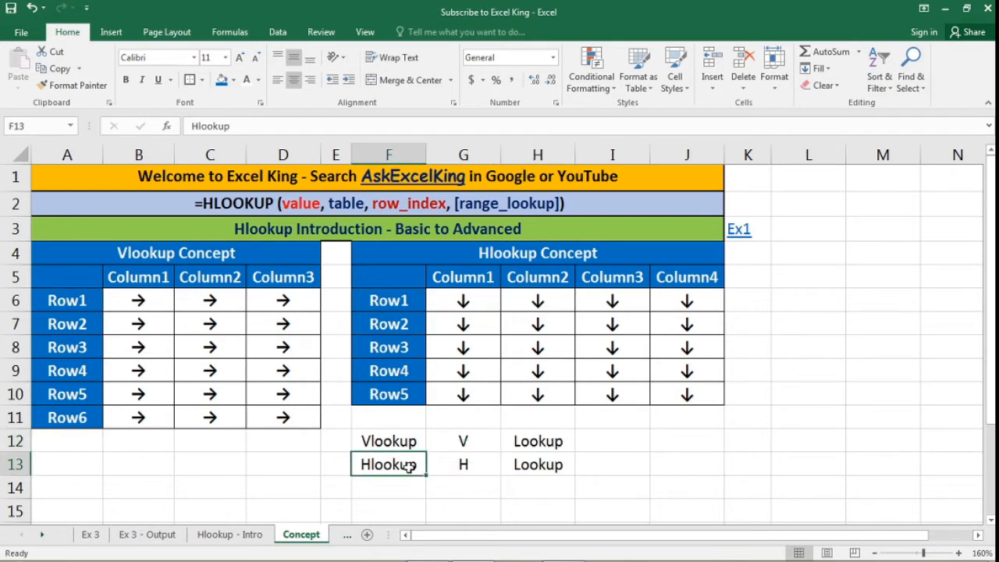
click(489, 468)
click(535, 465)
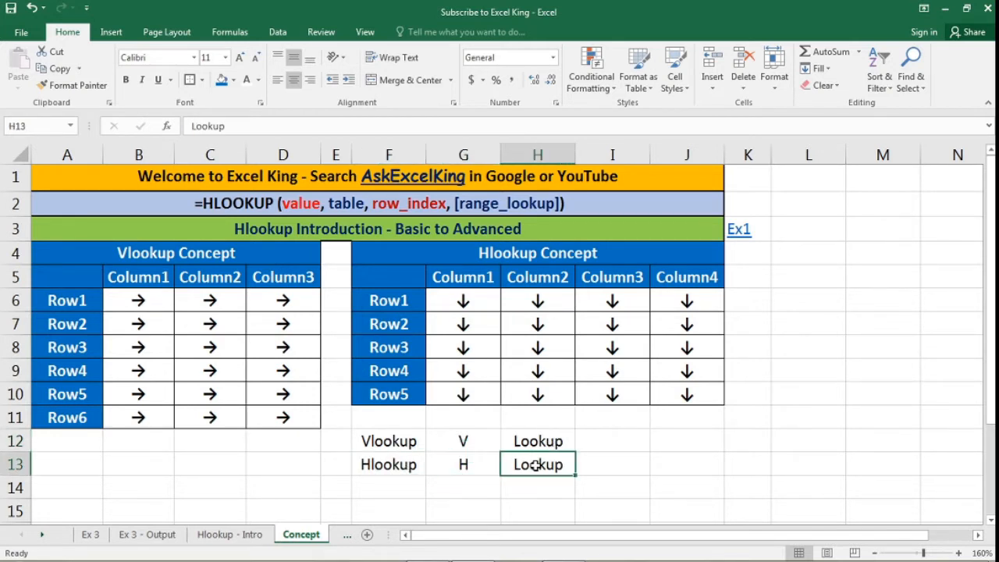
click(481, 442)
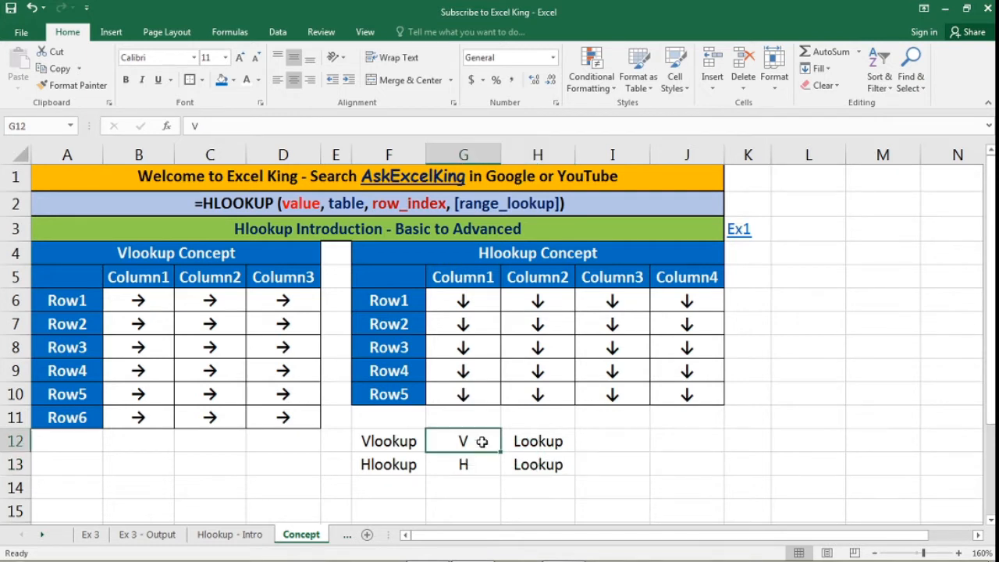
Step: Examine the Vlookup Concept table's arrow directions, its Column1 to Column3 headers and its Row1 to Row6 labels
drag(139, 302, 199, 301)
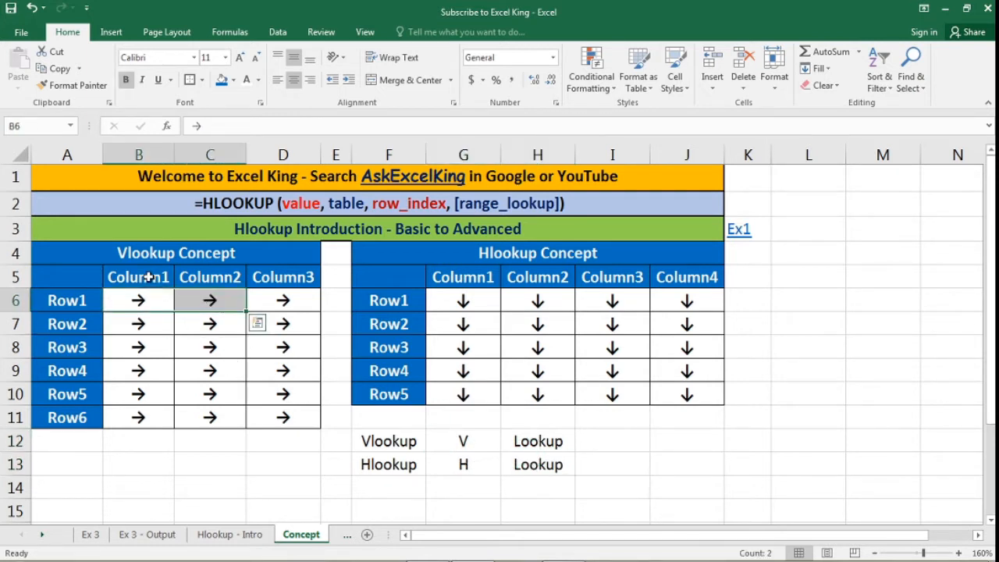
drag(123, 277, 147, 416)
drag(222, 280, 234, 417)
drag(280, 289, 285, 414)
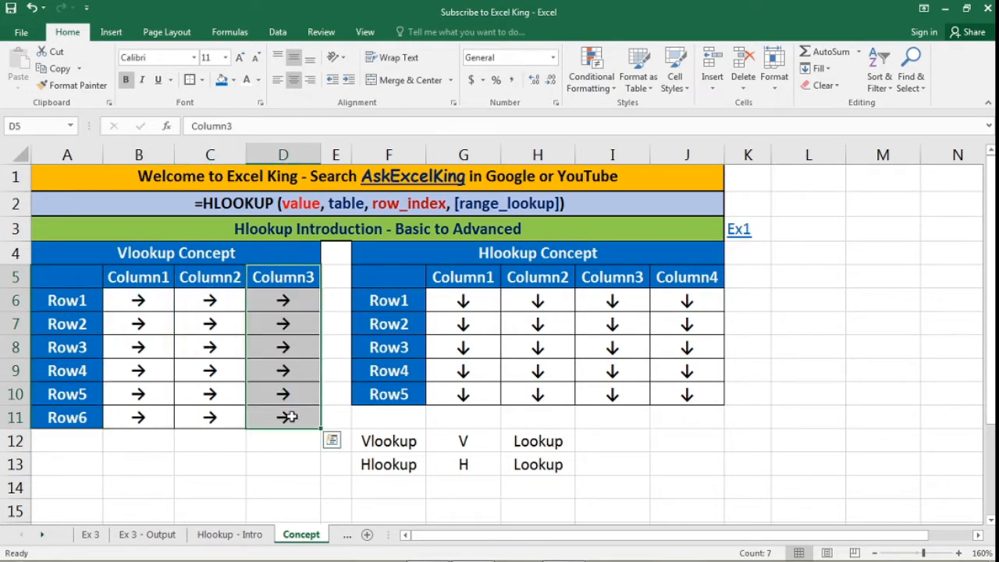
drag(81, 306, 73, 415)
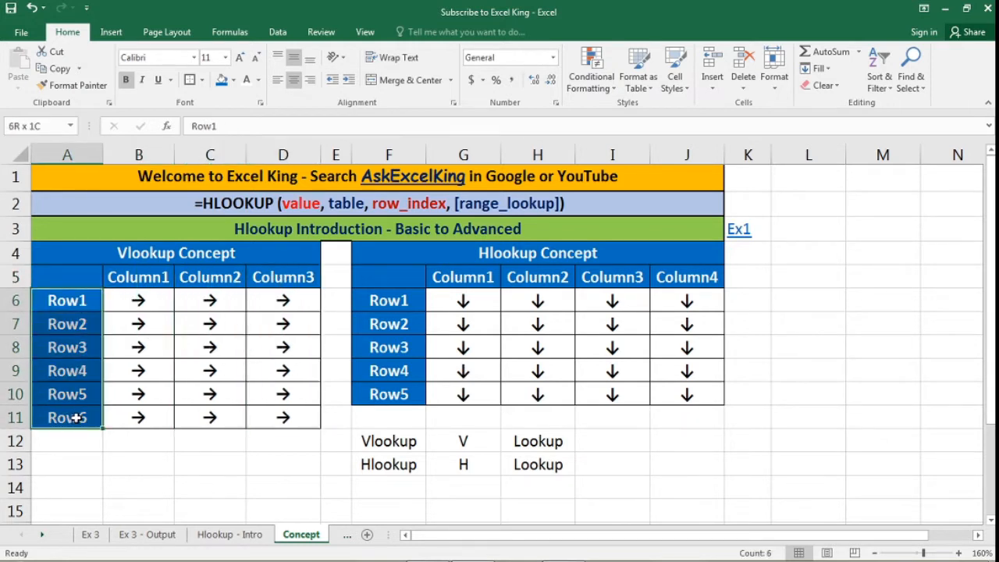
click(77, 299)
drag(77, 299, 78, 415)
click(140, 278)
click(205, 278)
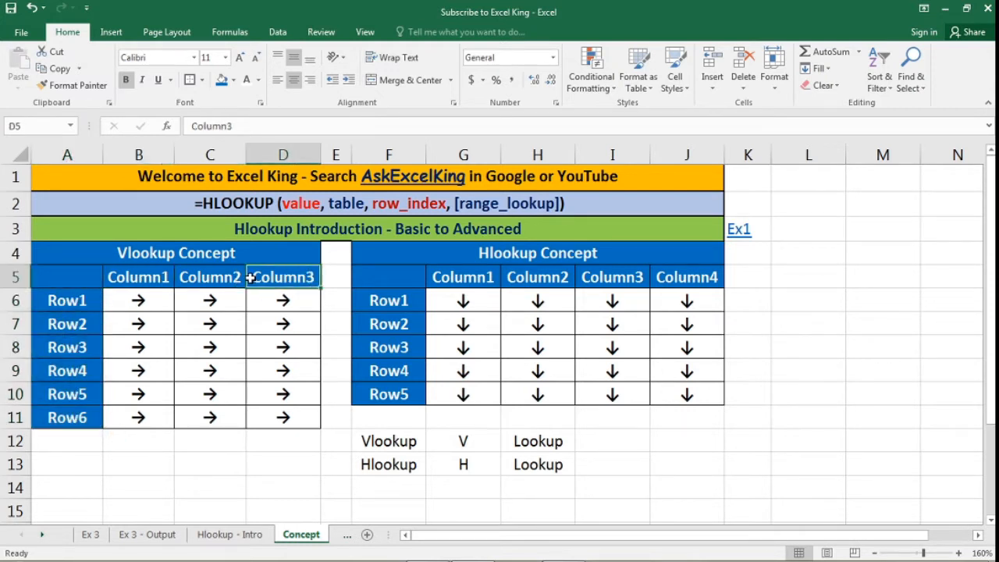
click(260, 278)
drag(164, 306, 162, 418)
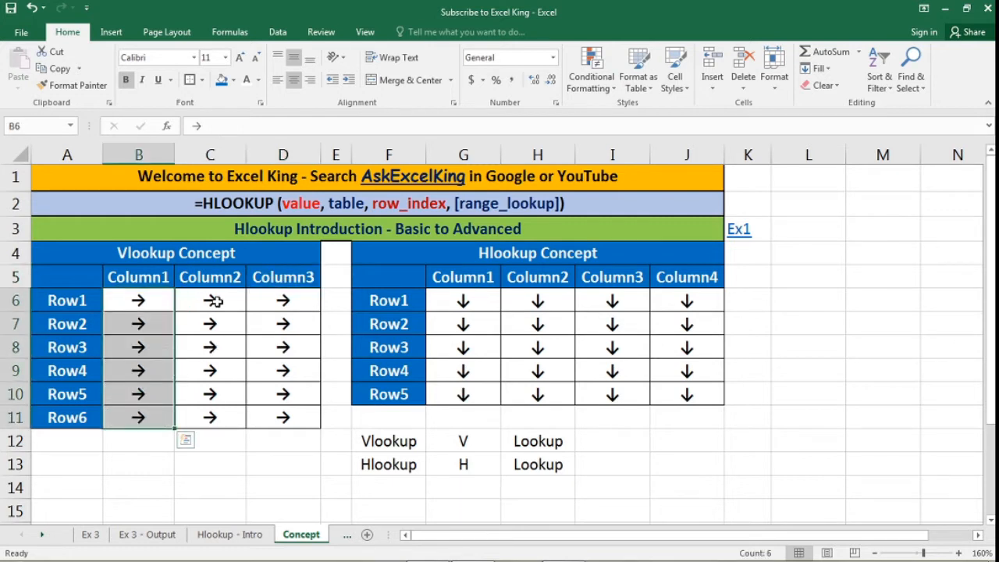
drag(212, 301, 211, 419)
drag(281, 300, 284, 416)
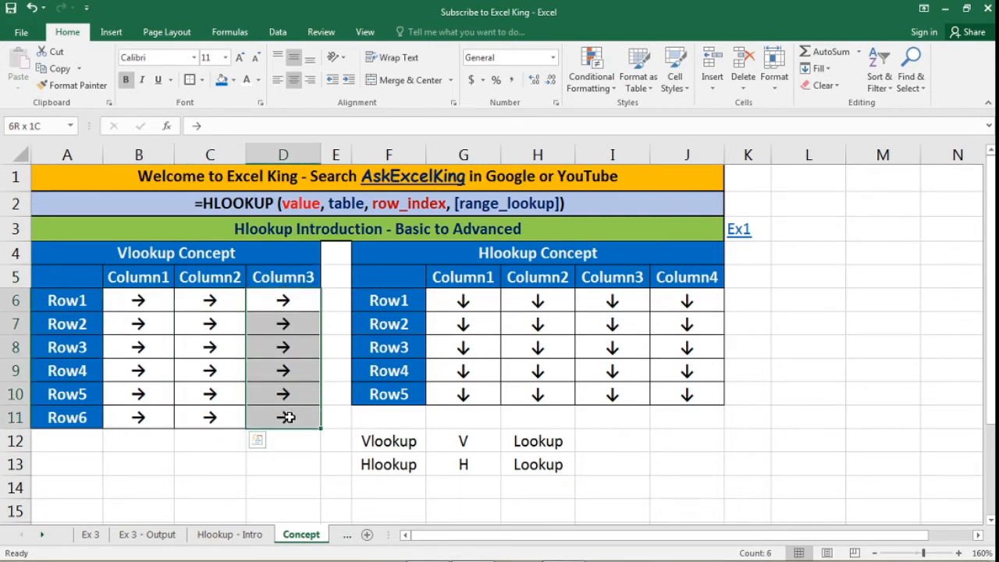
click(154, 258)
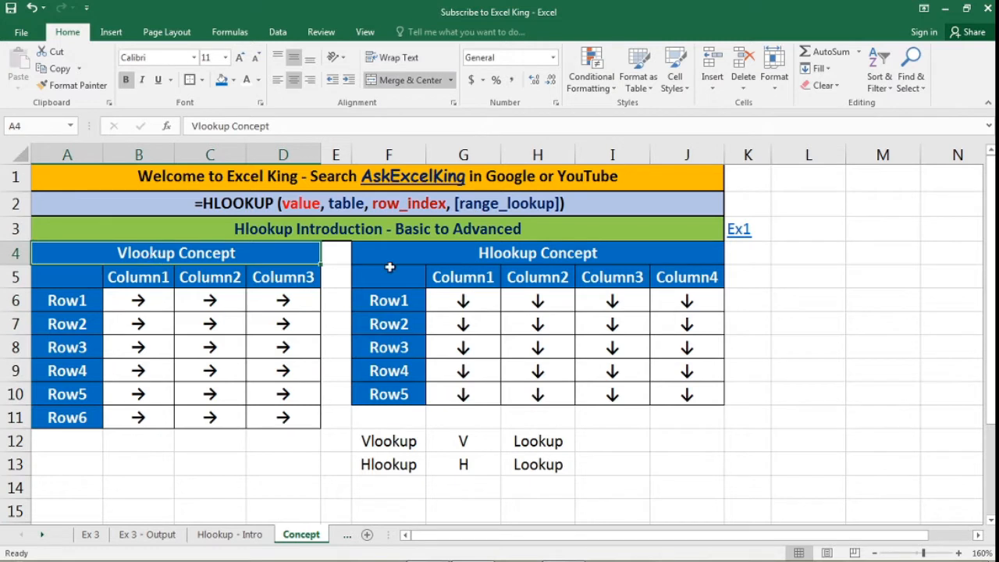
Step: Examine the Hlookup Concept table's Column1 to Column4 headers, its Row1 to Row5 labels and the arrows in each row
click(466, 255)
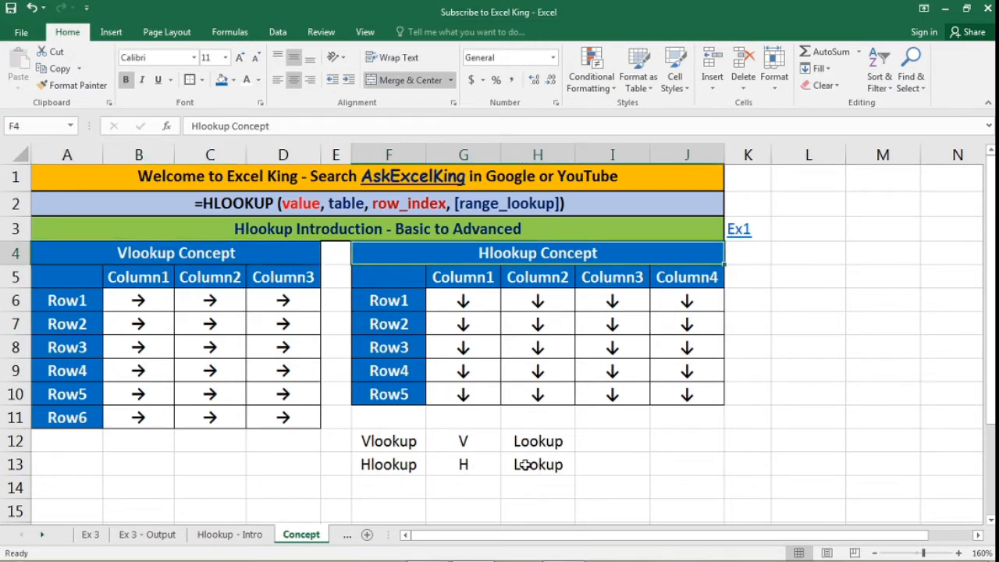
click(470, 278)
drag(472, 278, 675, 279)
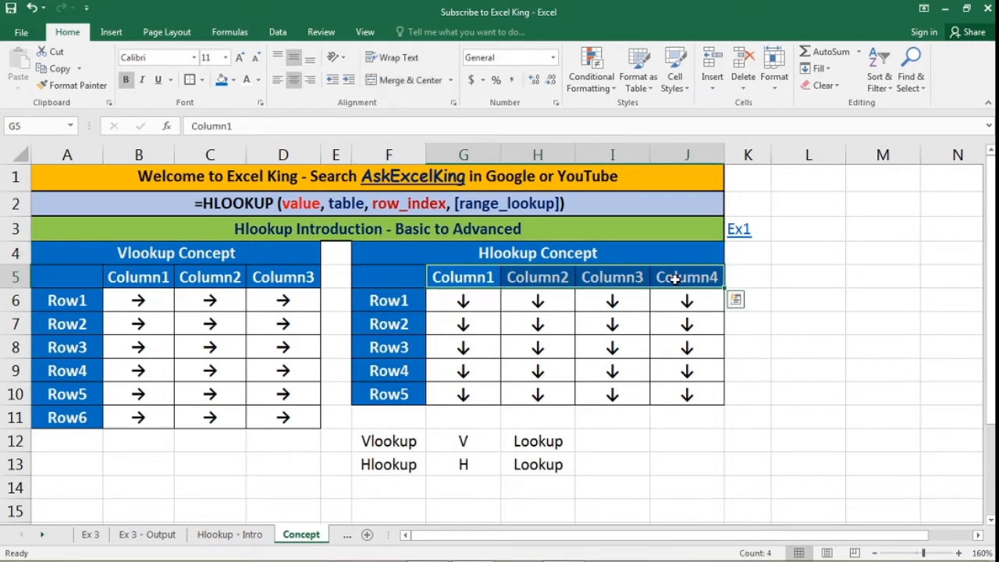
click(389, 303)
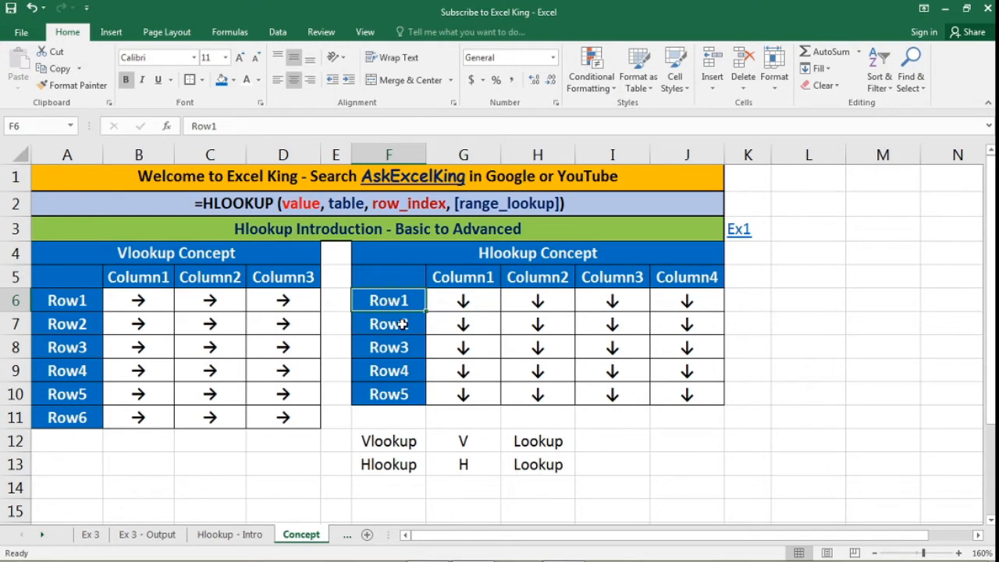
click(403, 325)
click(405, 345)
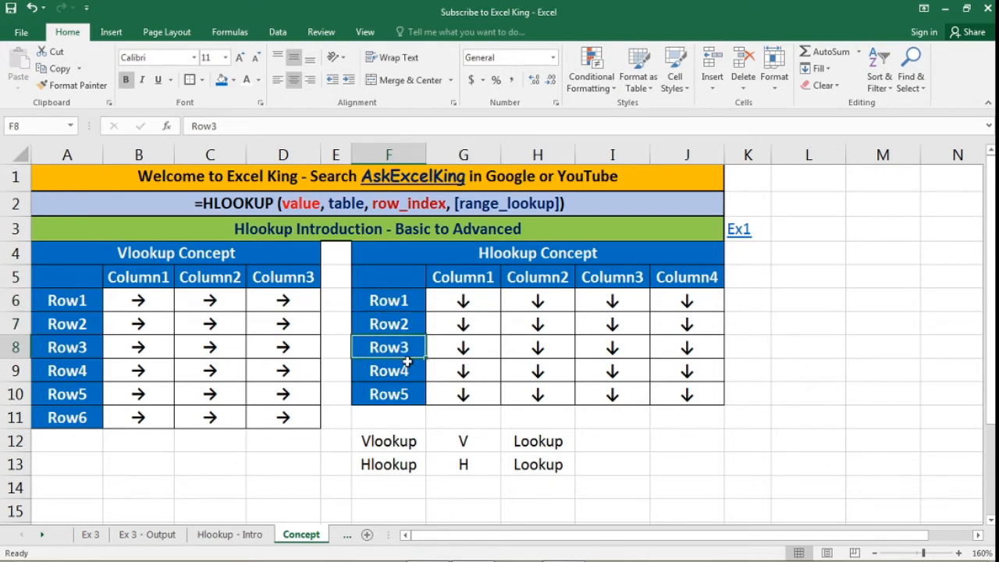
click(412, 373)
click(415, 389)
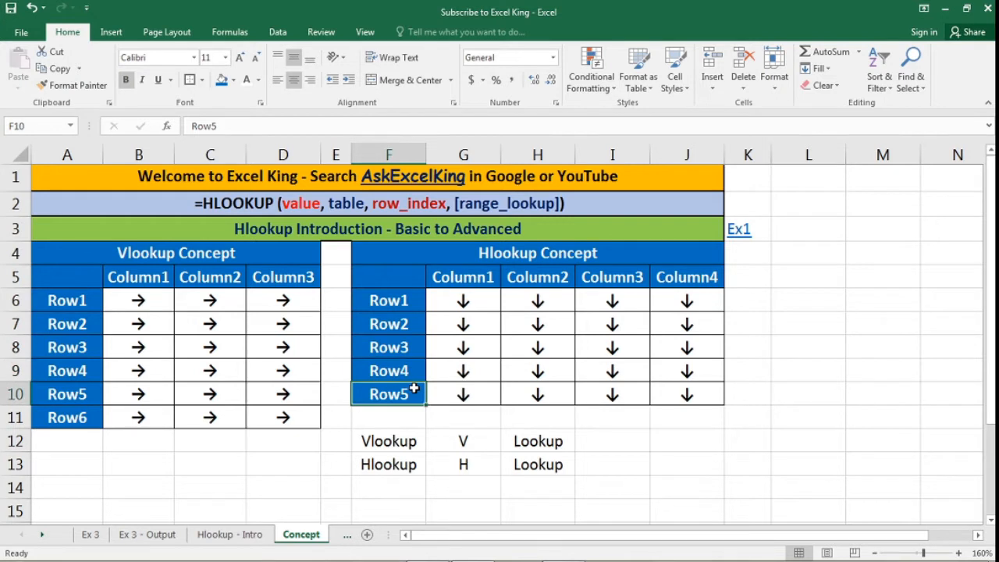
click(477, 282)
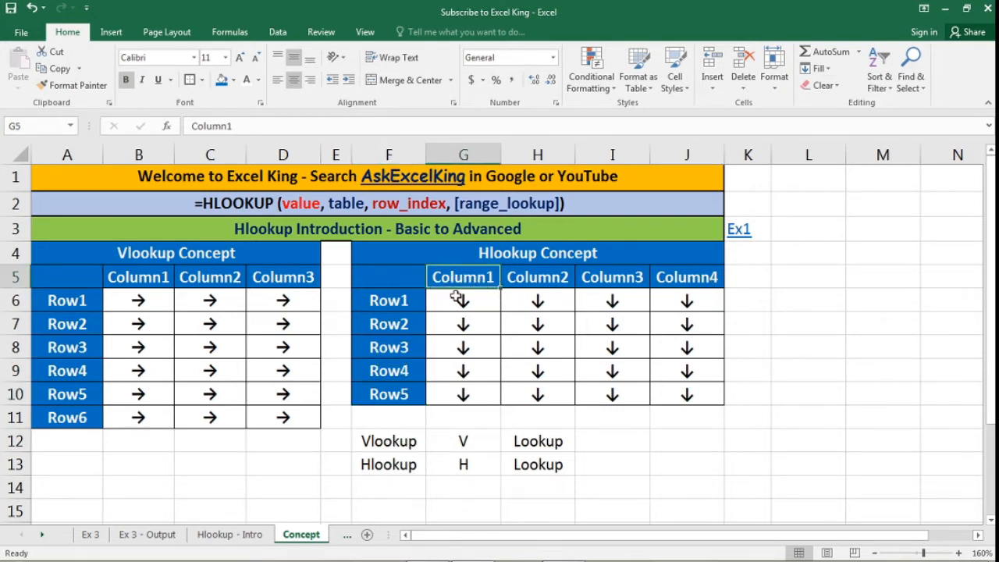
drag(459, 301, 749, 303)
drag(484, 321, 706, 313)
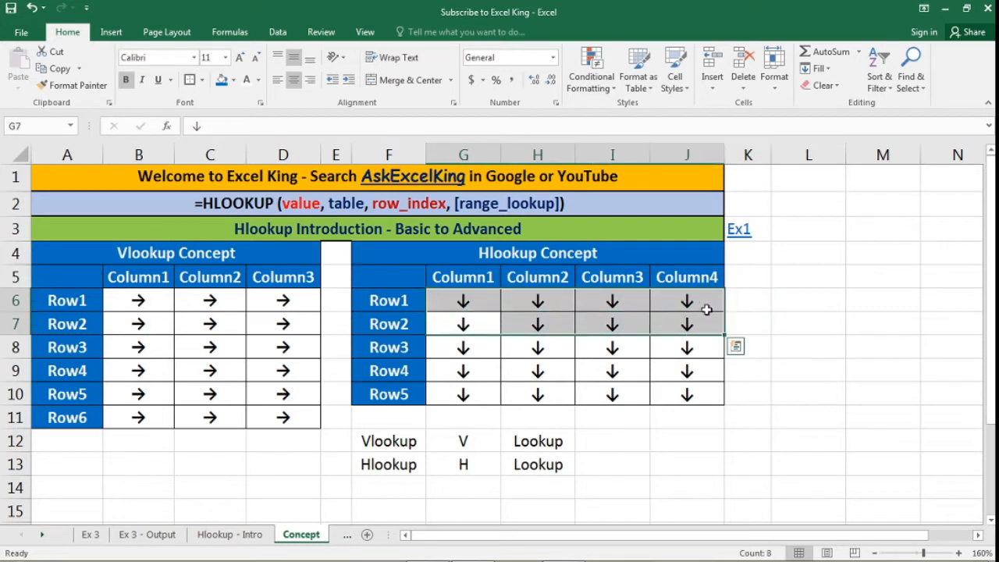
drag(469, 352, 712, 343)
drag(491, 373, 750, 371)
drag(492, 395, 686, 395)
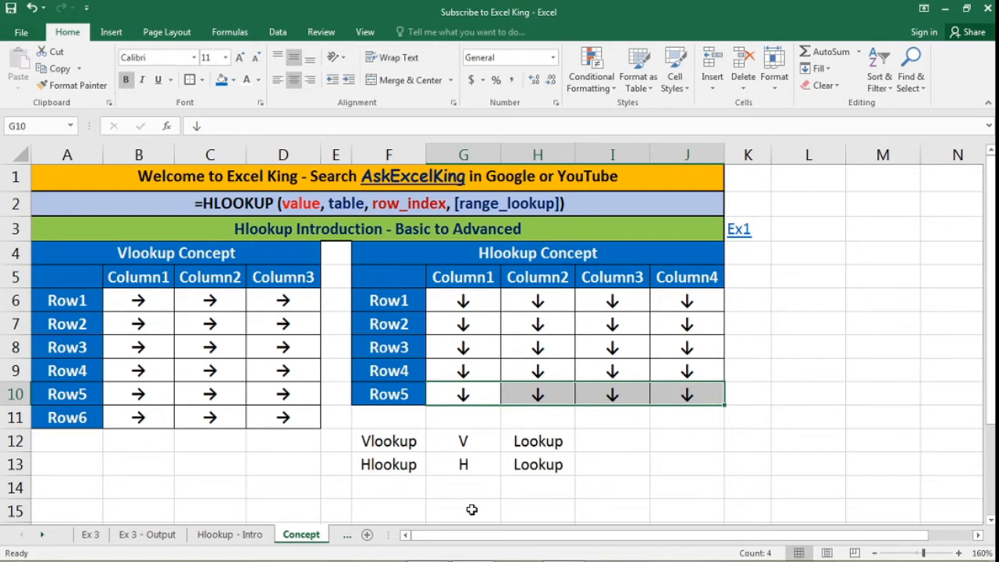
Step: Switch to the Ex 3 sheet and review its data table and the city headers from Delhi to Kanpur
click(92, 535)
click(56, 264)
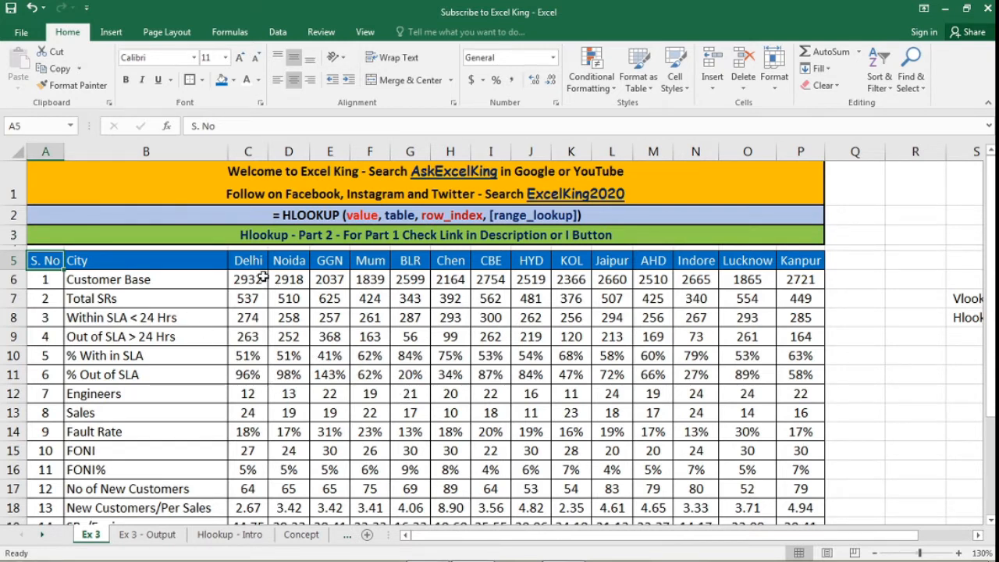
drag(248, 263, 812, 263)
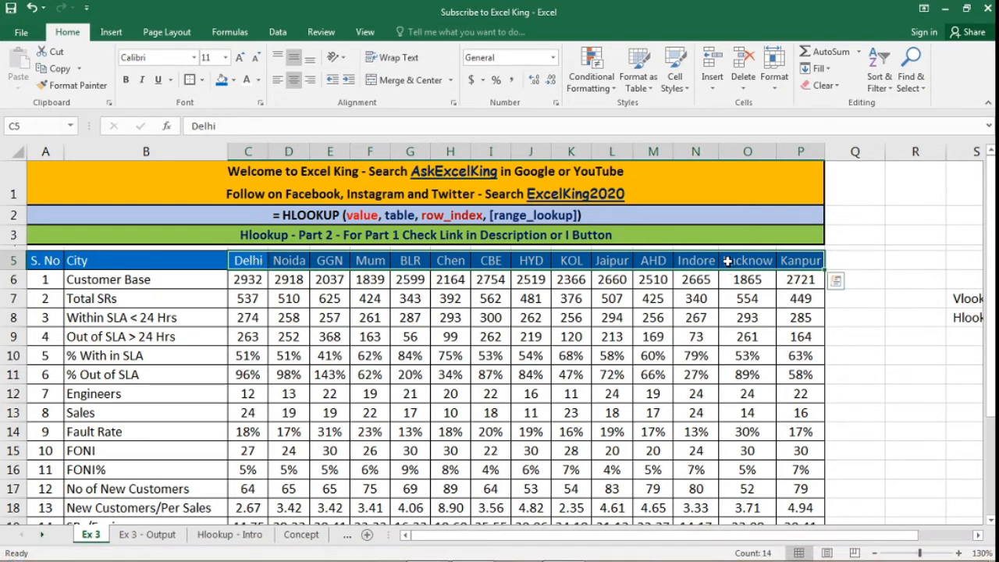
click(198, 278)
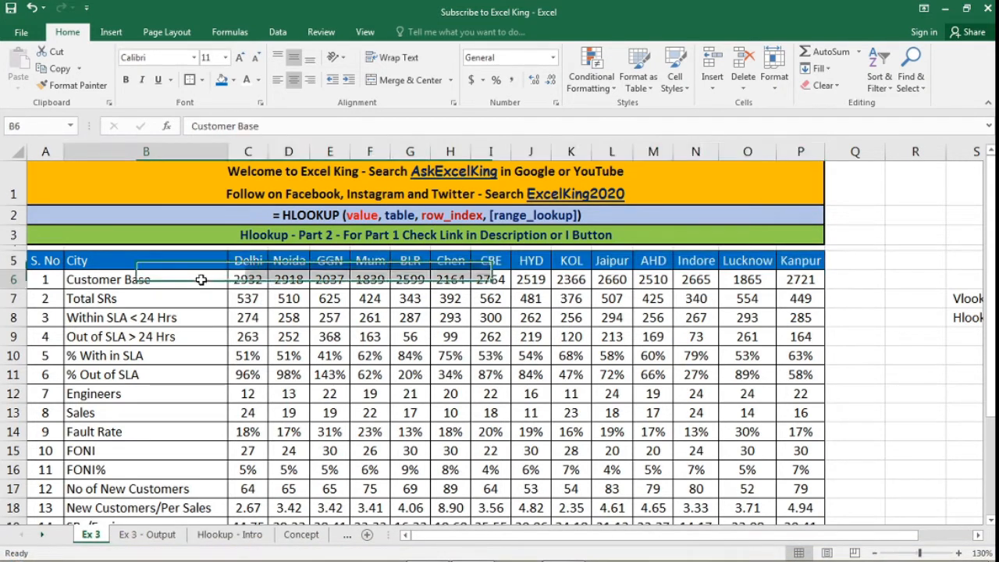
drag(45, 260, 783, 469)
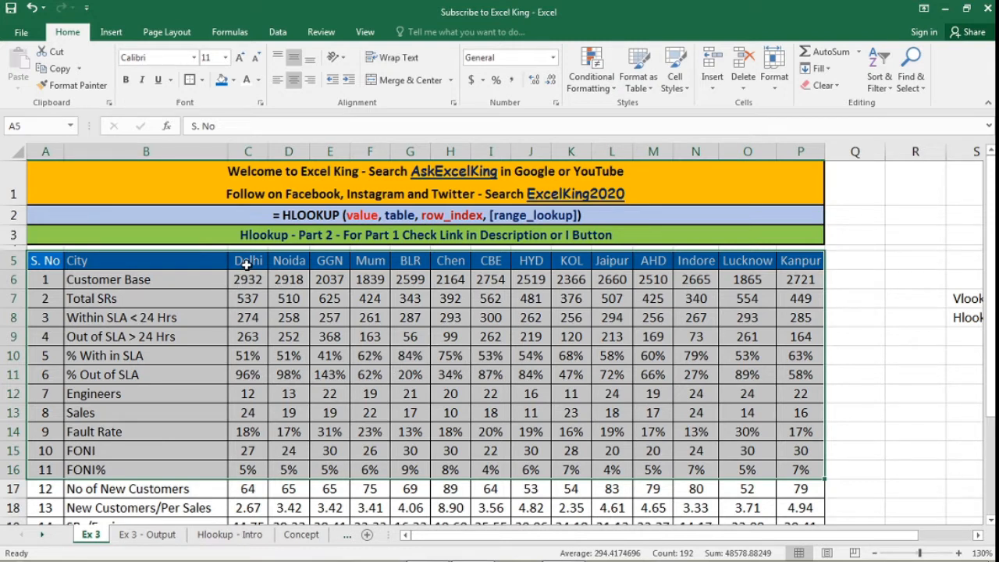
drag(245, 260, 820, 260)
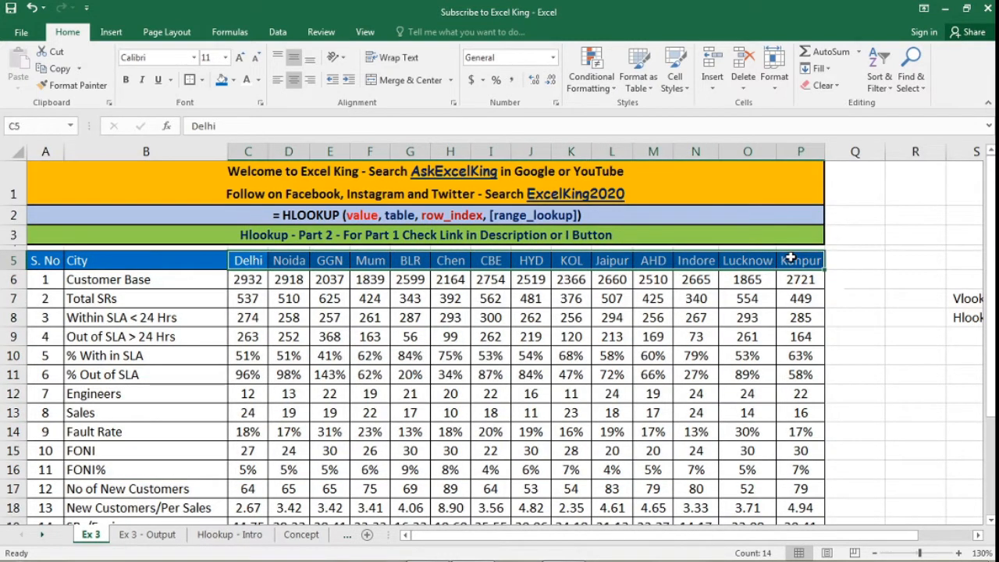
Step: Examine the Customer Base row's values across the cities and compare its position with the Total SRs row
click(147, 278)
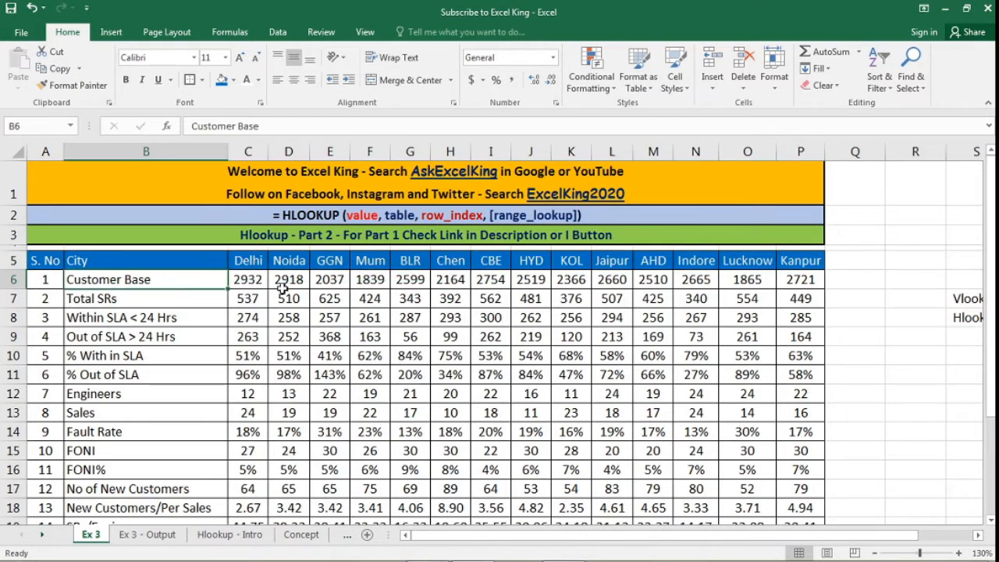
click(259, 282)
click(297, 282)
click(353, 283)
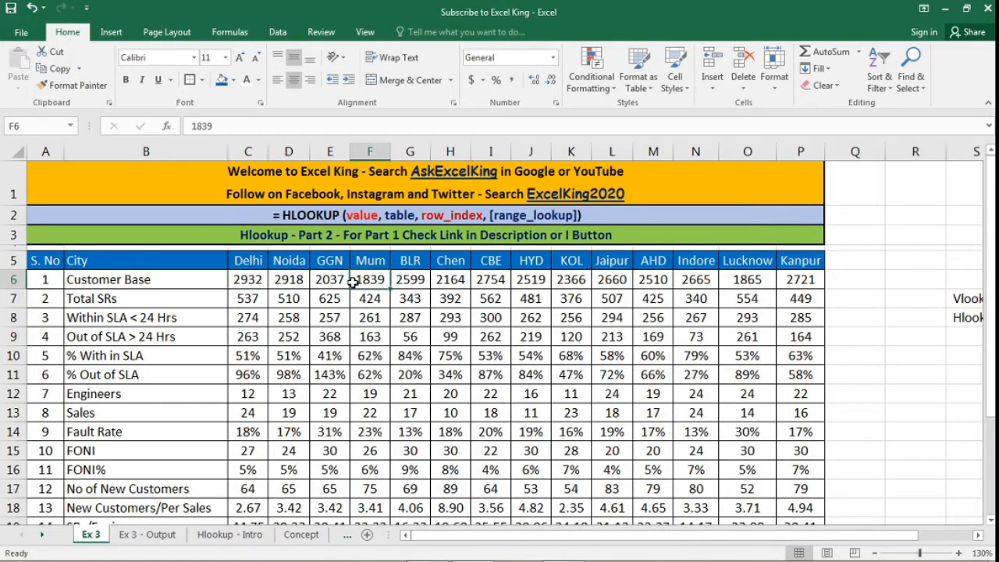
click(186, 298)
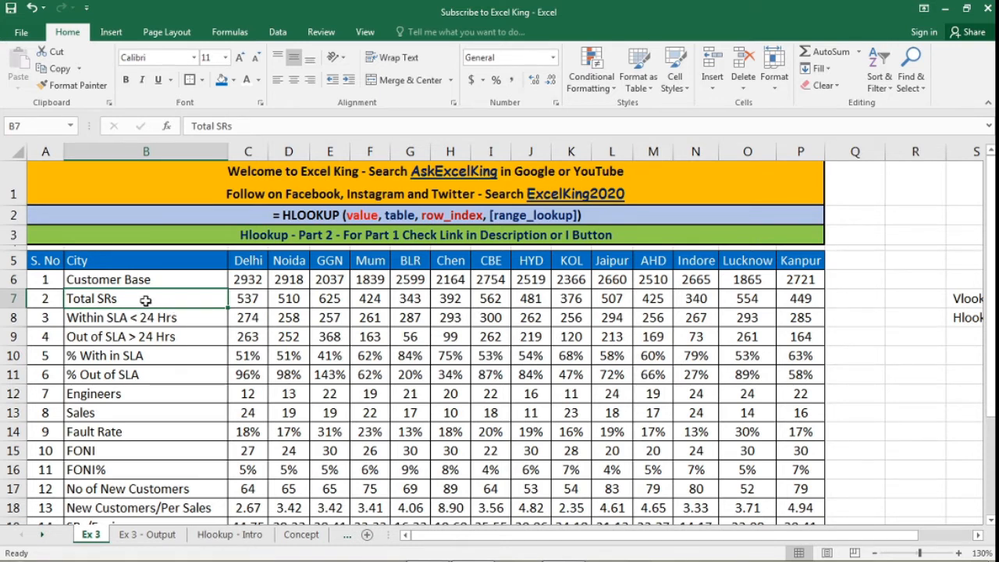
click(249, 281)
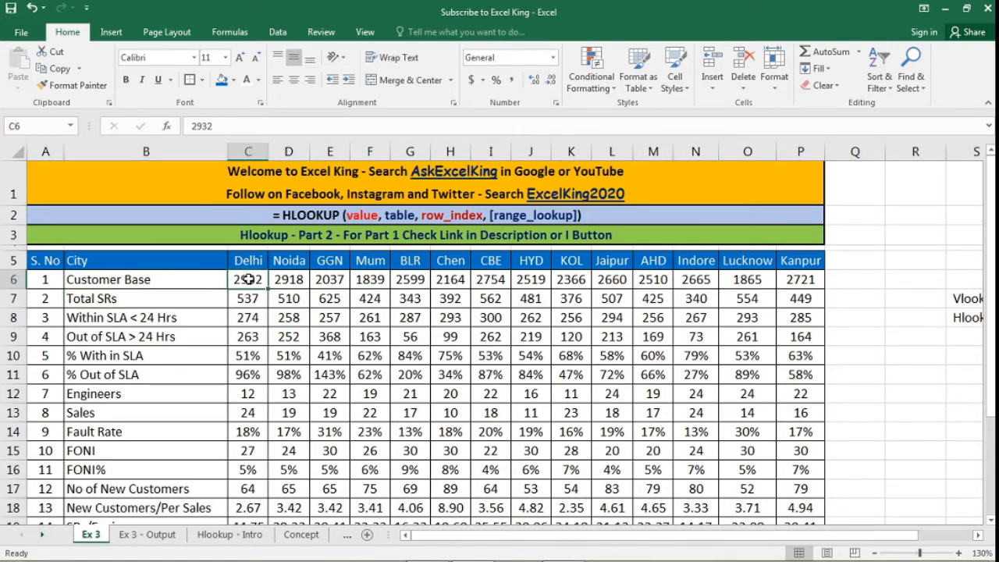
click(152, 303)
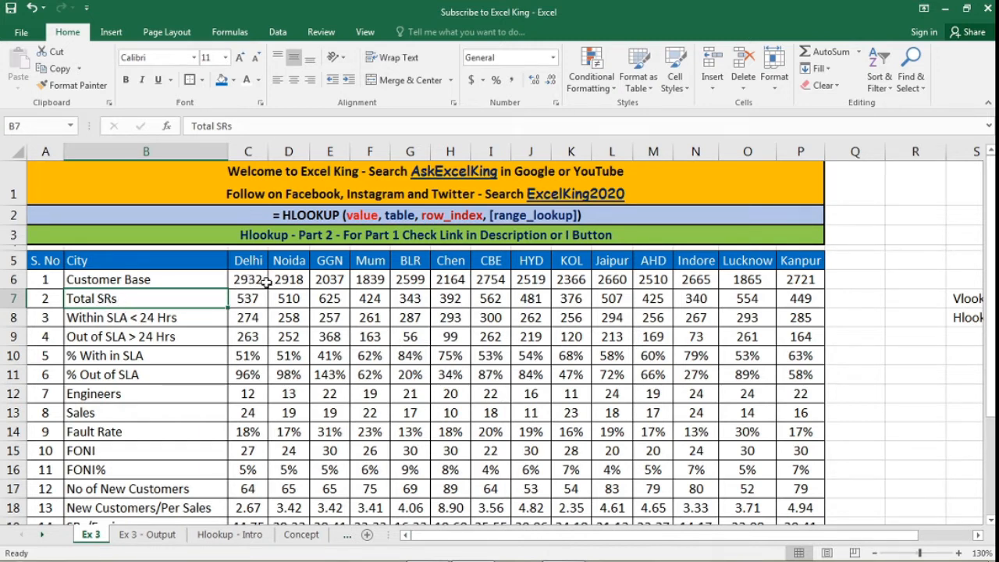
drag(257, 279, 785, 278)
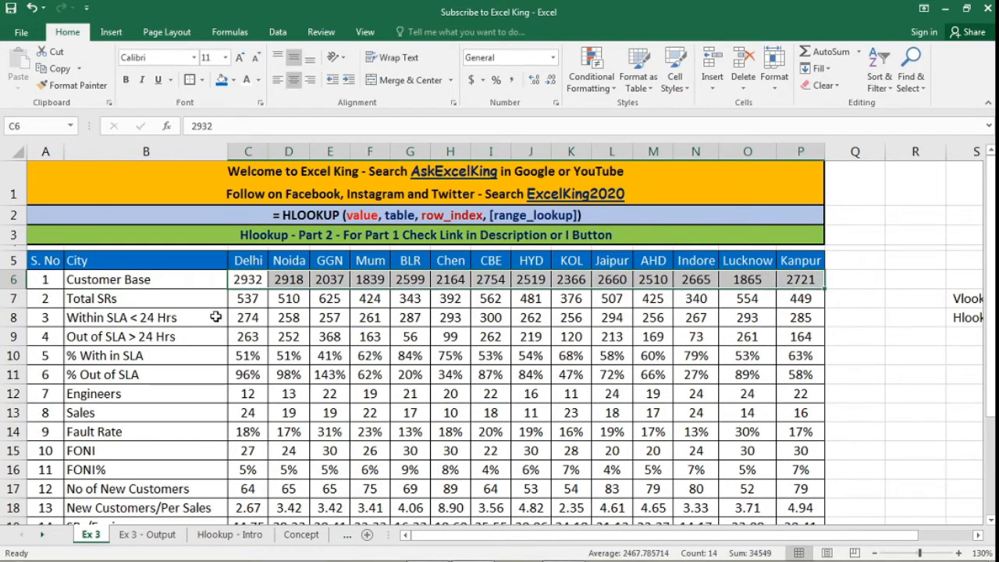
click(170, 305)
click(238, 281)
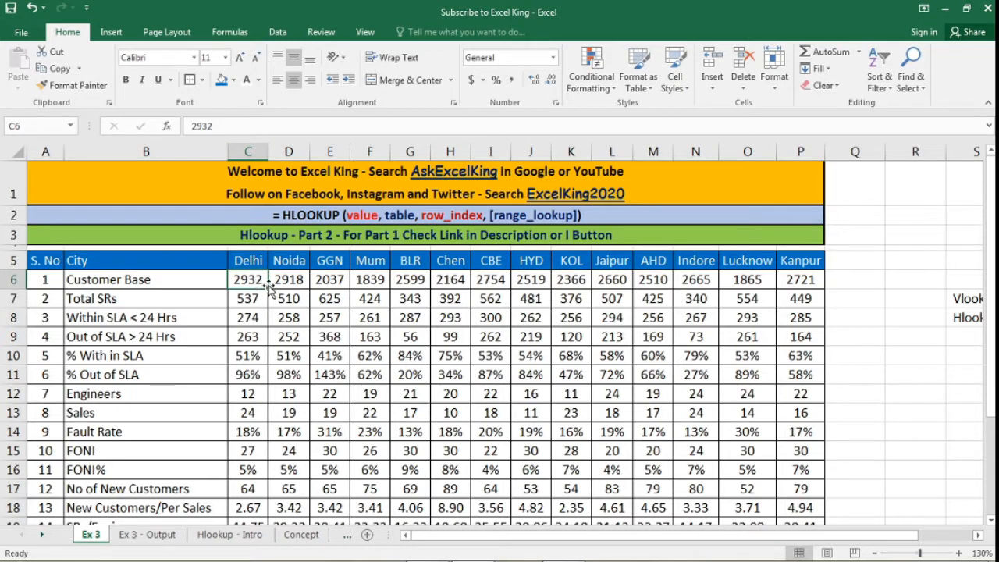
Step: Examine the labels and Delhi values in the rows from Total SRs down to % Out of SLA
click(132, 303)
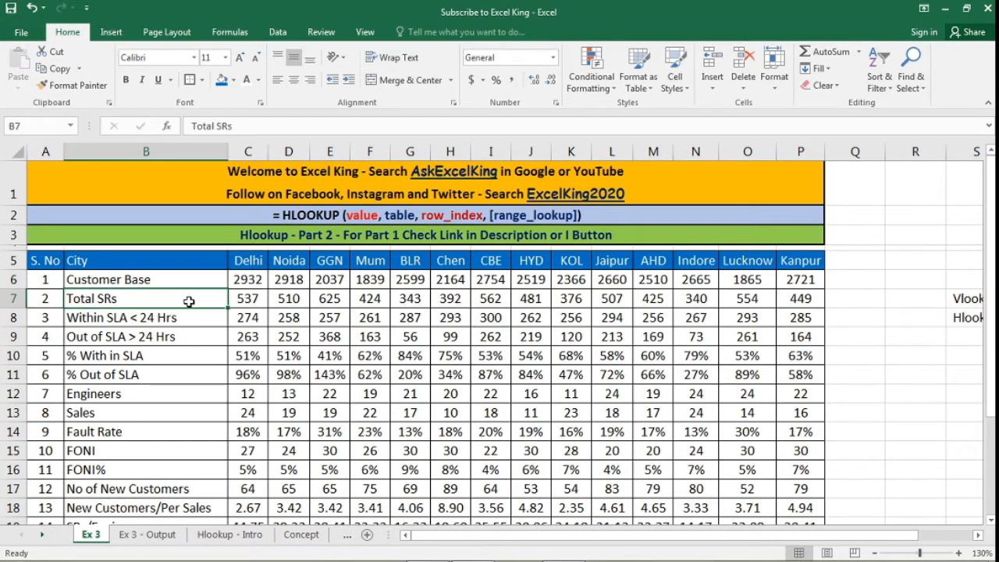
click(259, 300)
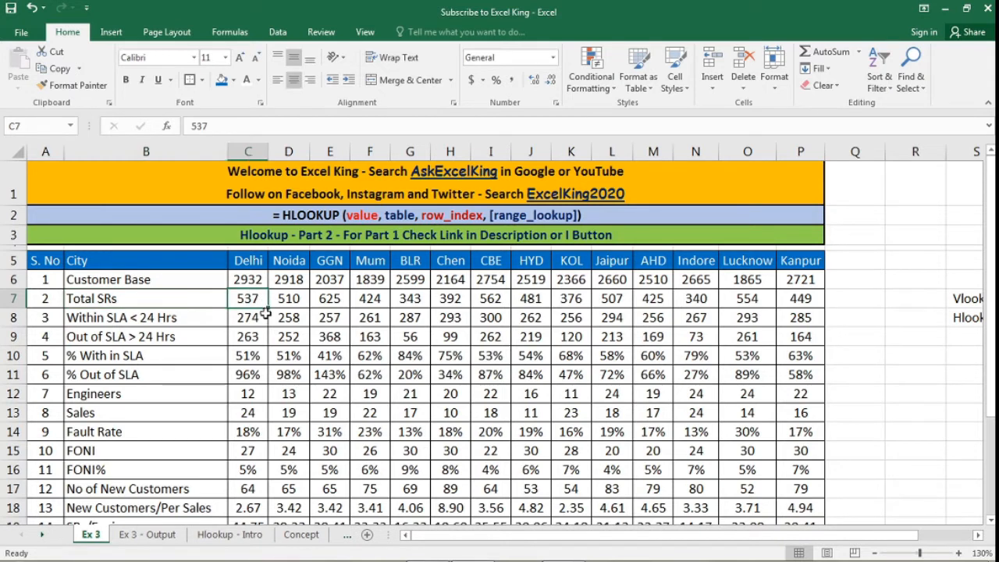
click(187, 319)
click(260, 318)
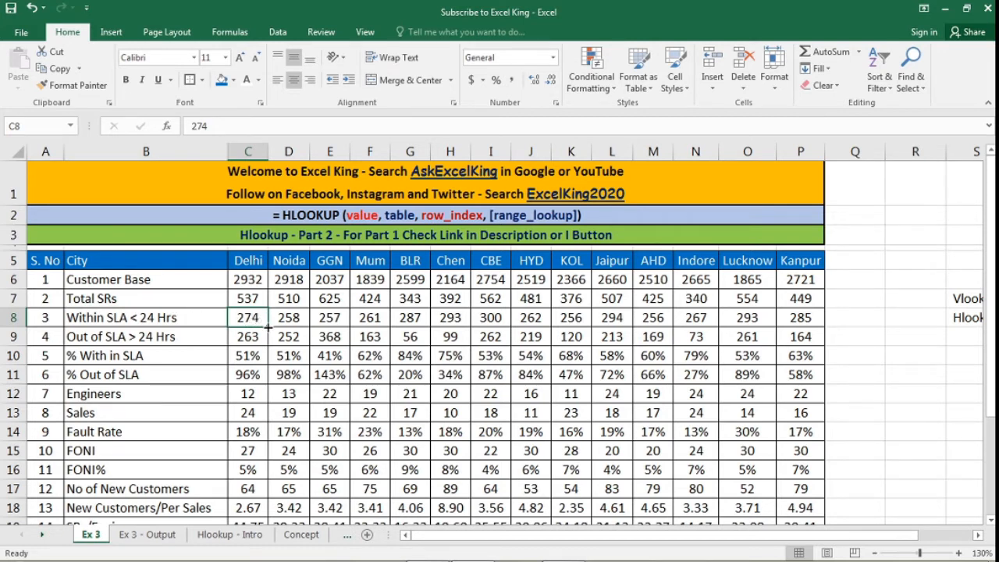
click(211, 335)
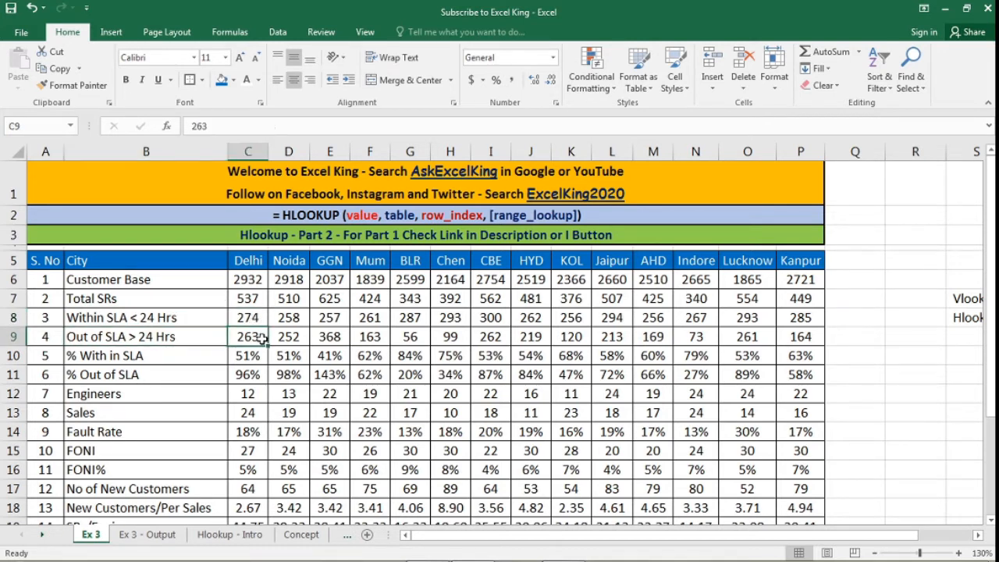
click(208, 356)
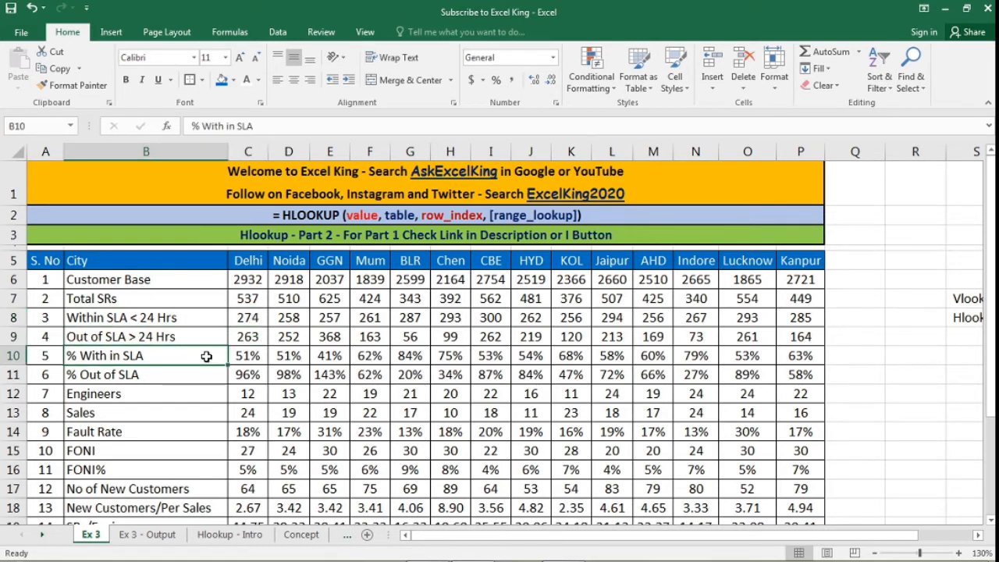
click(262, 356)
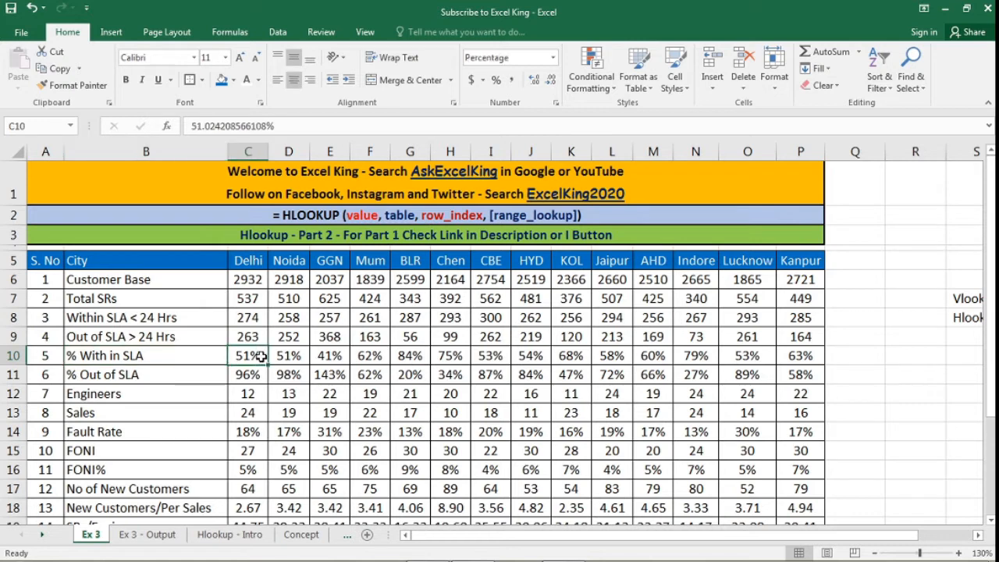
click(167, 373)
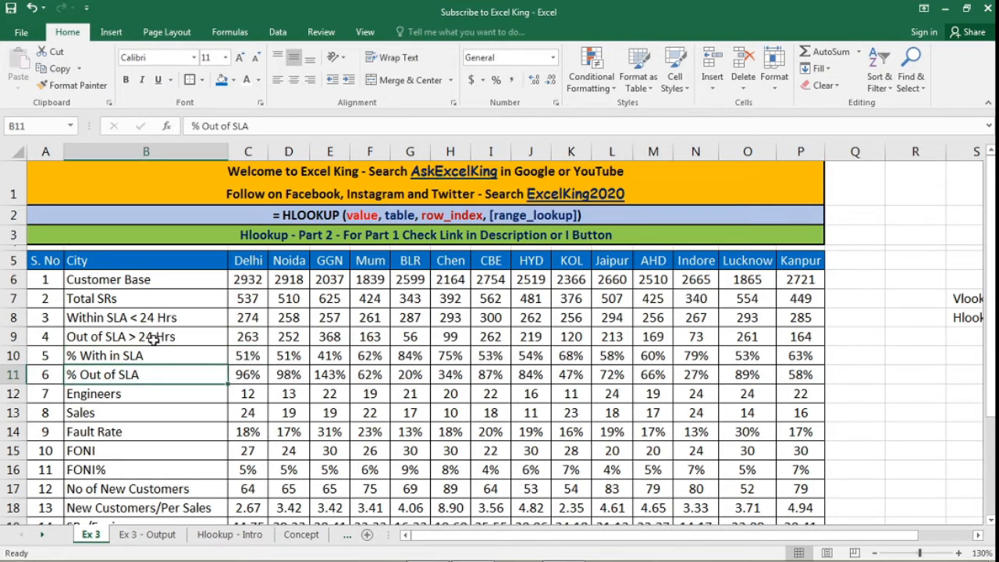
click(255, 377)
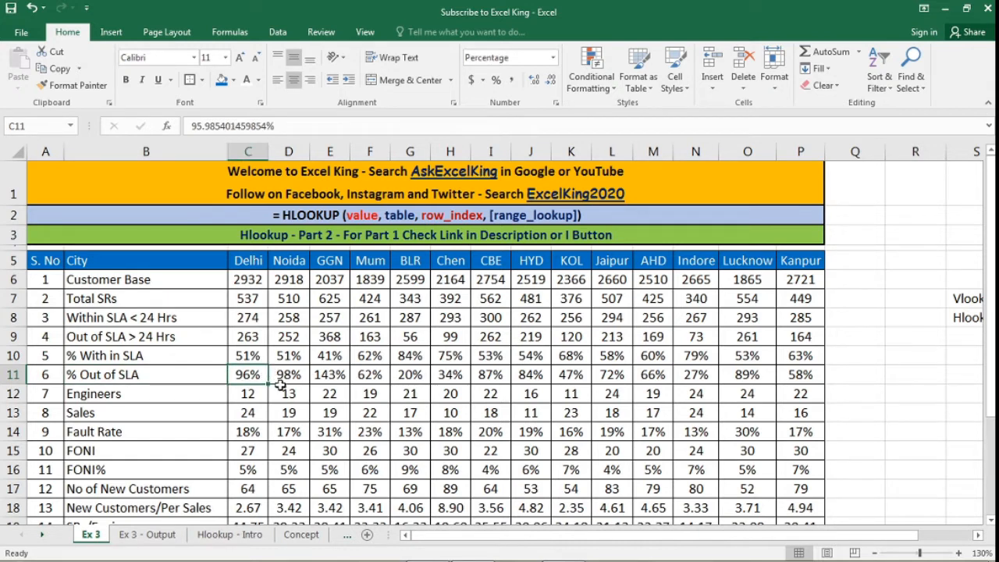
key(F2)
key(Escape)
text(=)
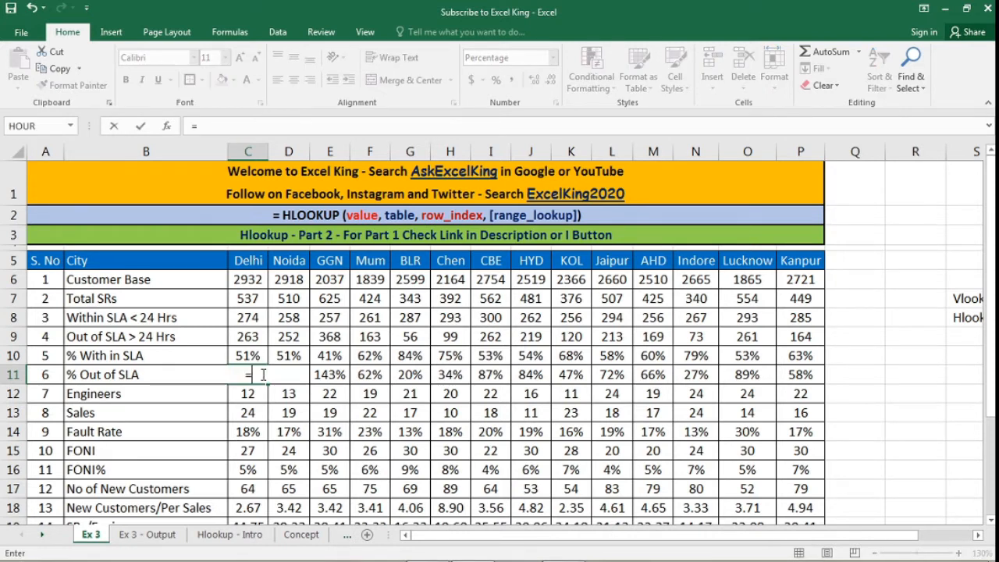
key(Up)
text(/)
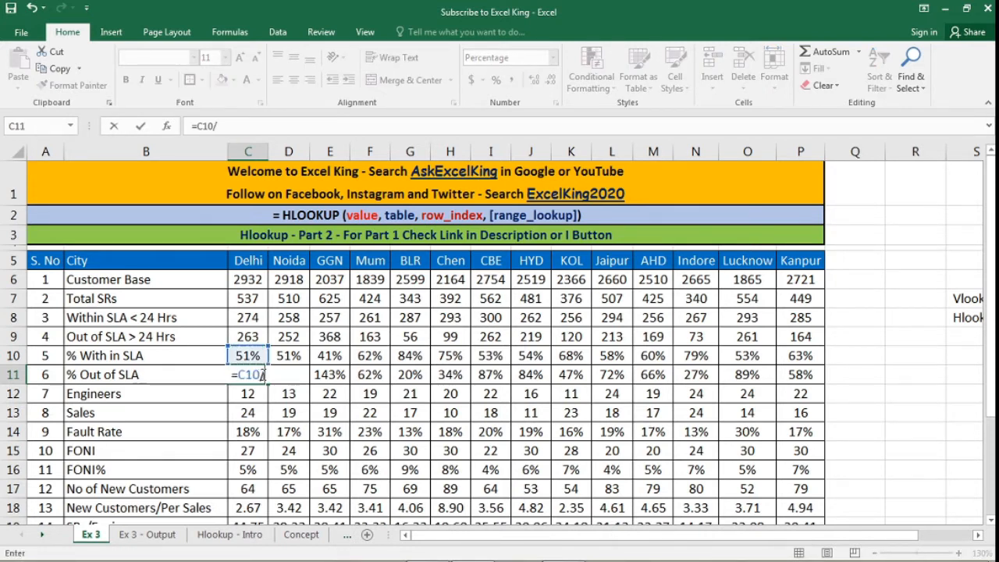
key(Up)
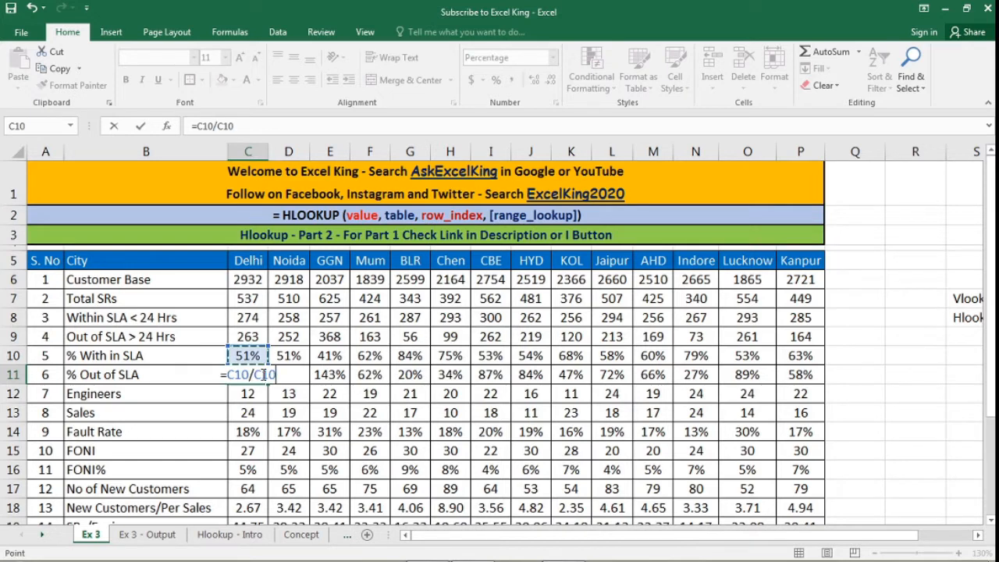
key(Escape)
key(F2)
key(Escape)
Step: Enter the formula =C9/C7 in Delhi's % Out of SLA cell, C11
text(=)
key(Up)
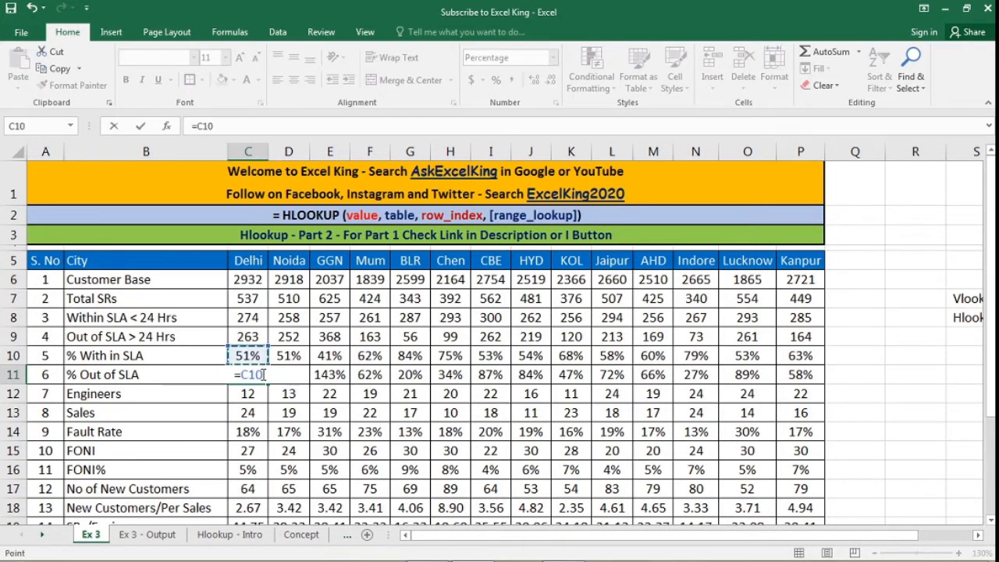
key(Up)
text(/)
key(Up)
key(Up)
key(Up)
key(Up)
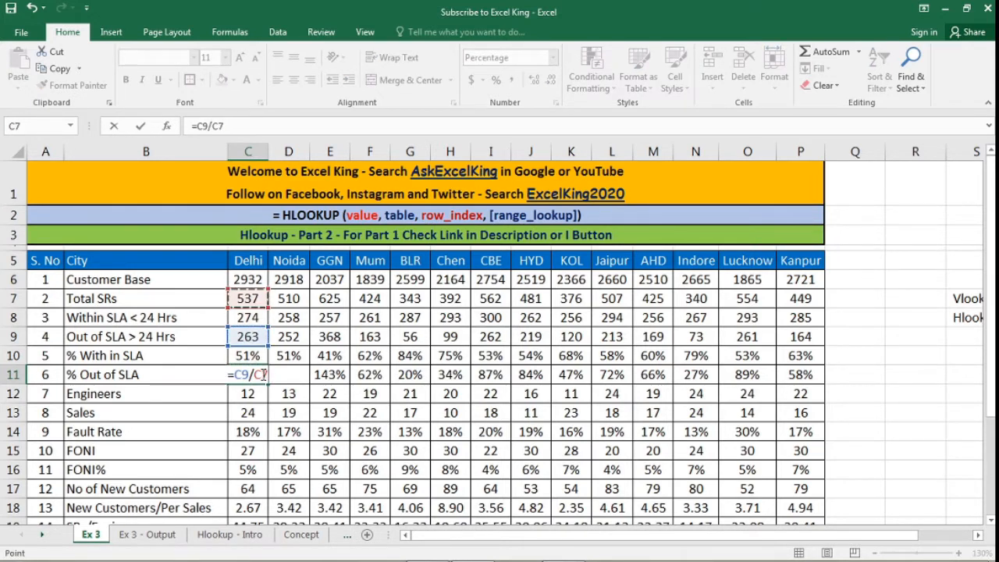
key(Return)
Step: Fill Delhi's % Out of SLA formula across the row through the Kanpur column
click(262, 374)
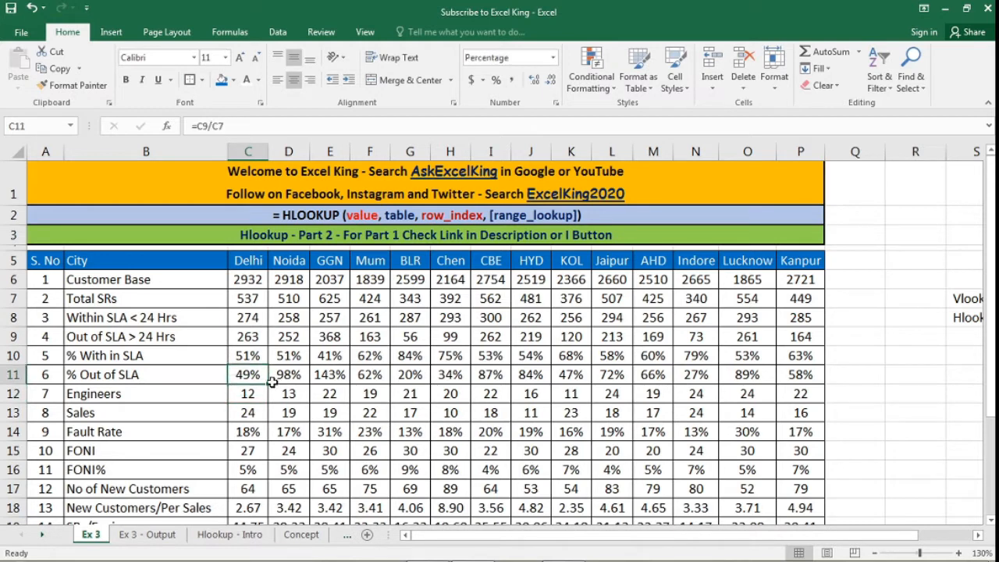
drag(272, 381, 802, 377)
click(855, 376)
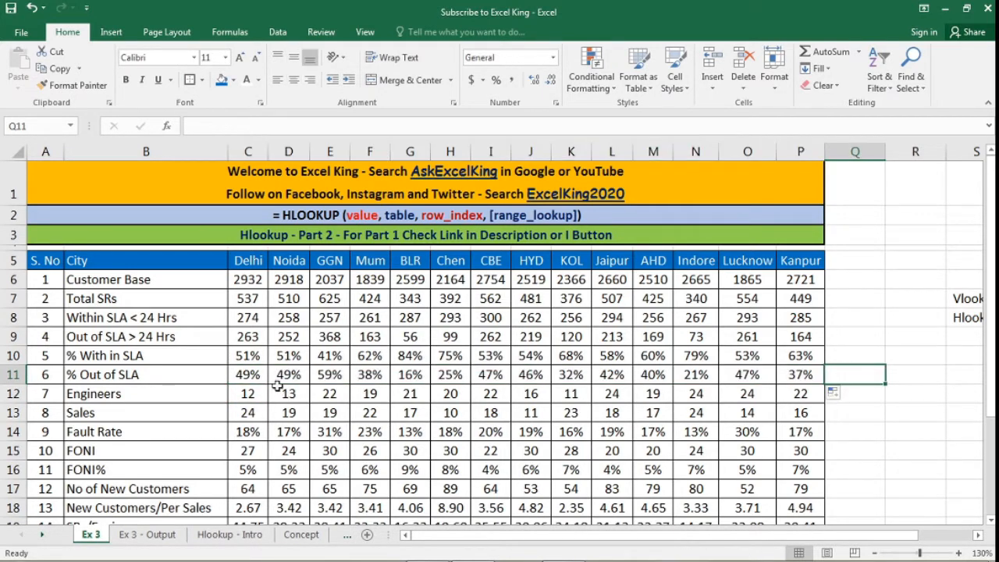
Step: Replace the % Out of SLA formulas from Delhi to Kanpur with their values
drag(262, 378, 787, 372)
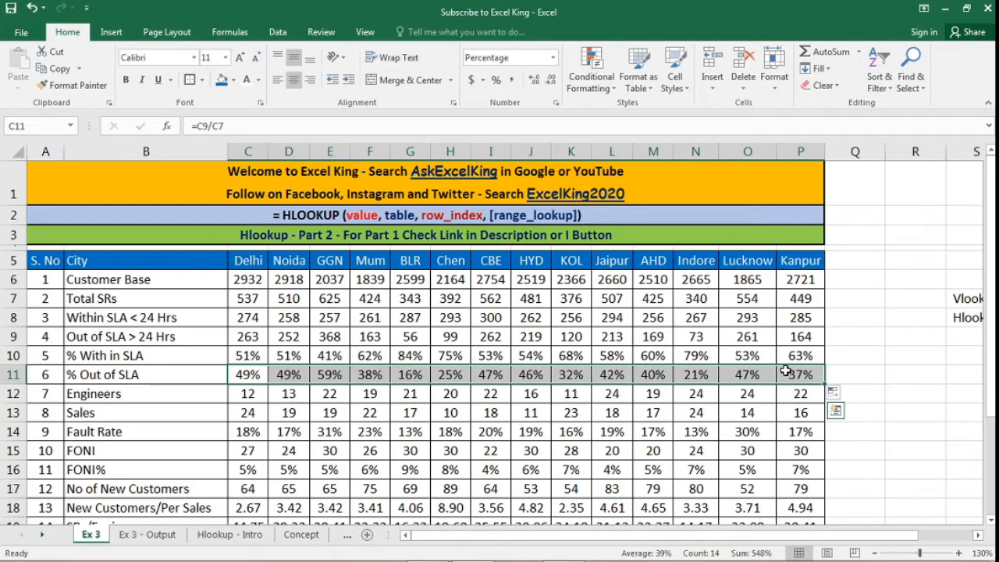
key(ctrl+c)
key(shift+F10)
key(v)
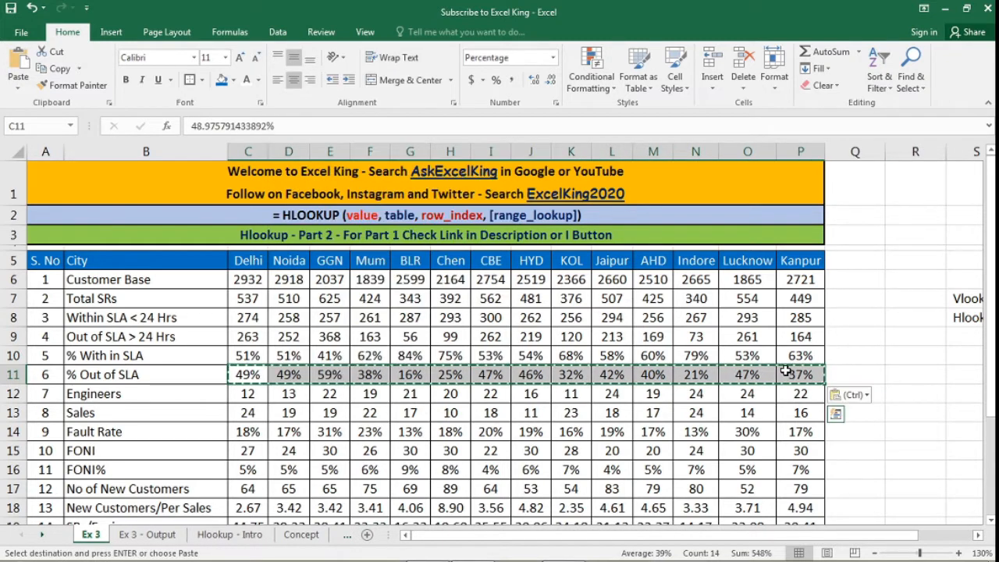
key(Escape)
Step: Examine Delhi's Engineers, Sales, Fault Rate, FONI and FONI% entries, comparing the FONI figures with Total SRs
click(248, 397)
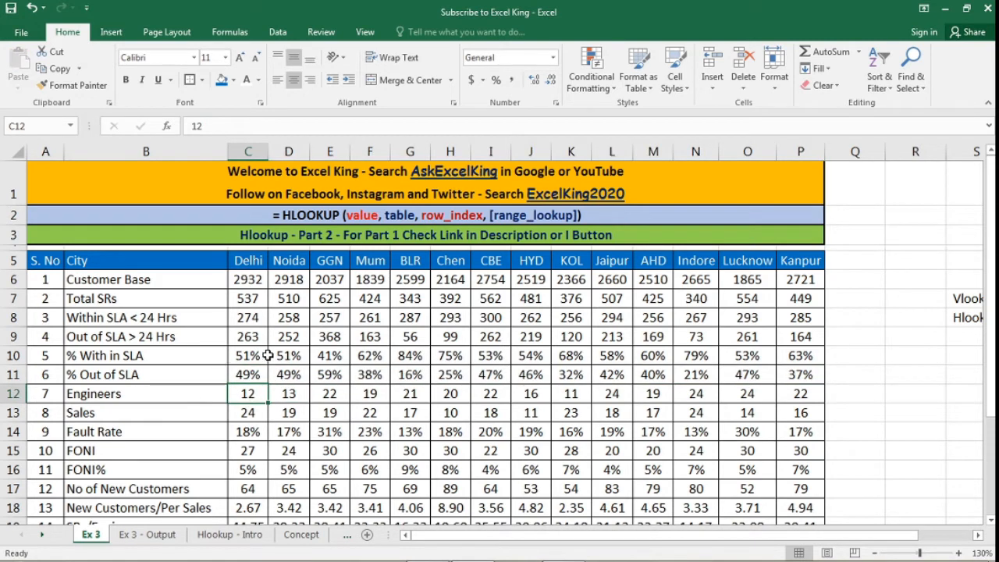
click(250, 417)
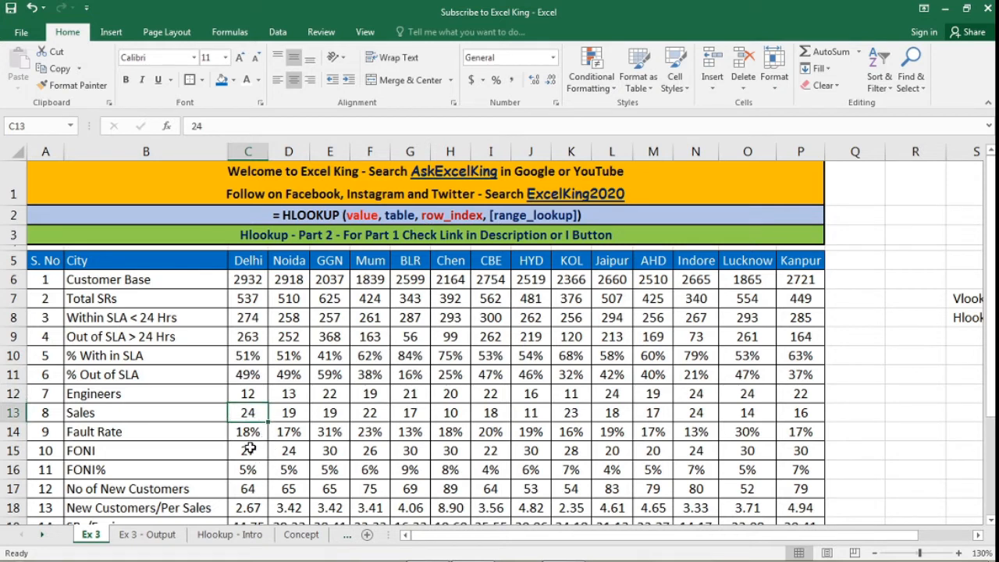
click(250, 434)
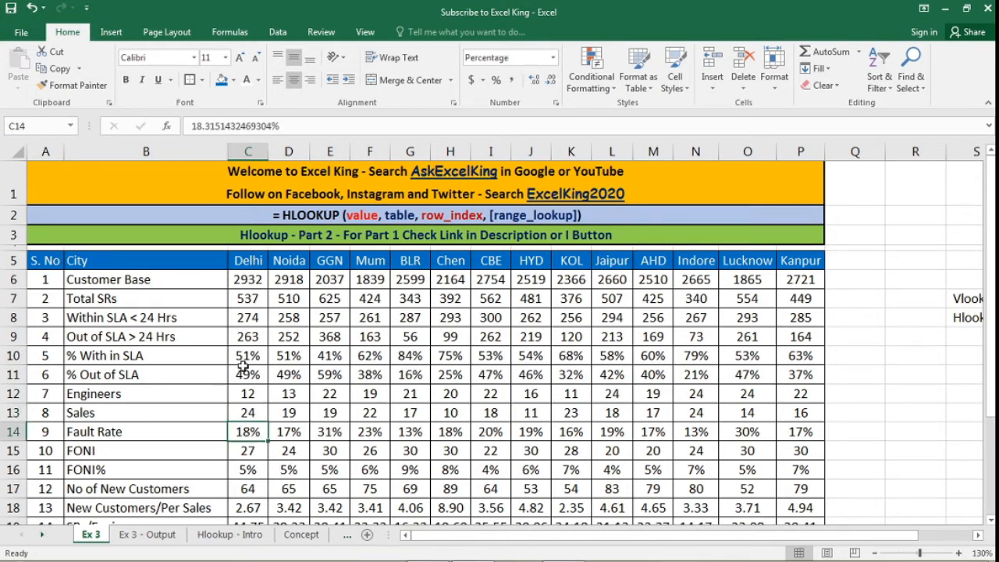
click(257, 453)
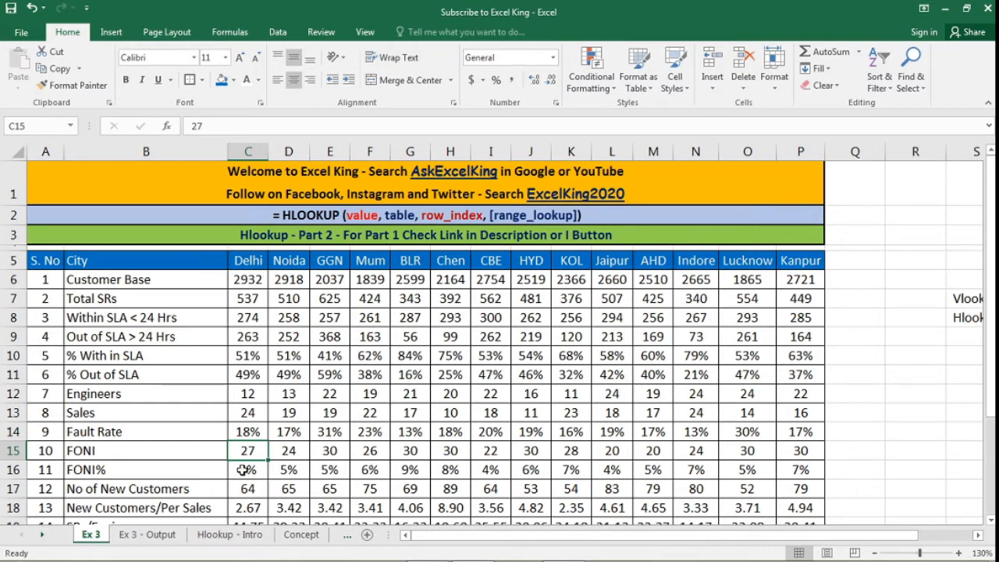
click(128, 457)
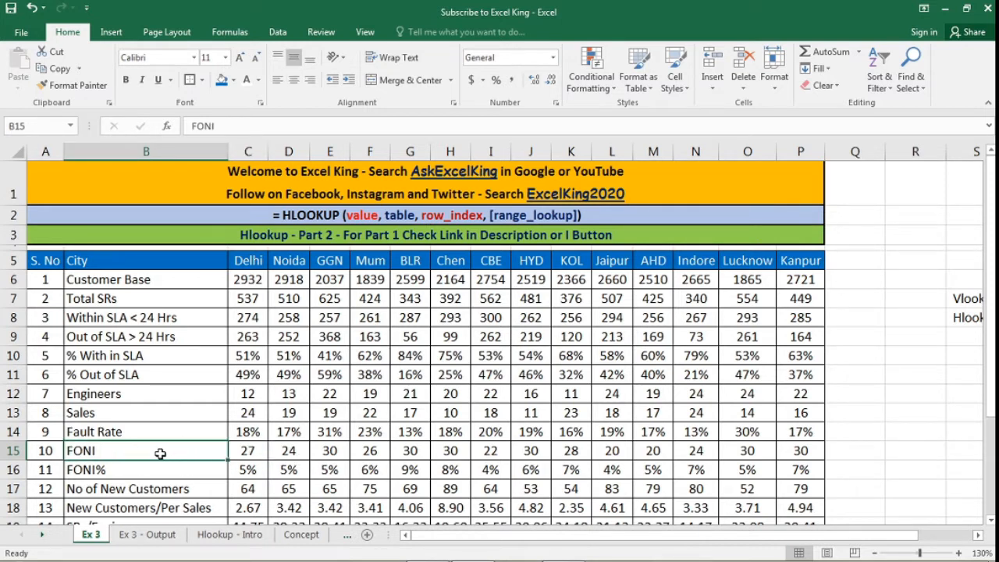
double_click(160, 453)
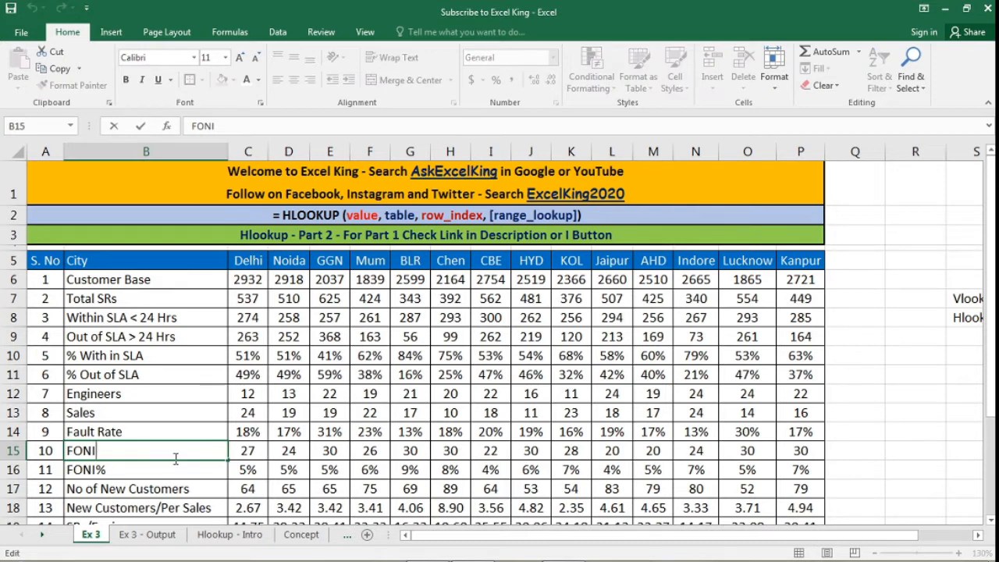
key(Return)
click(254, 301)
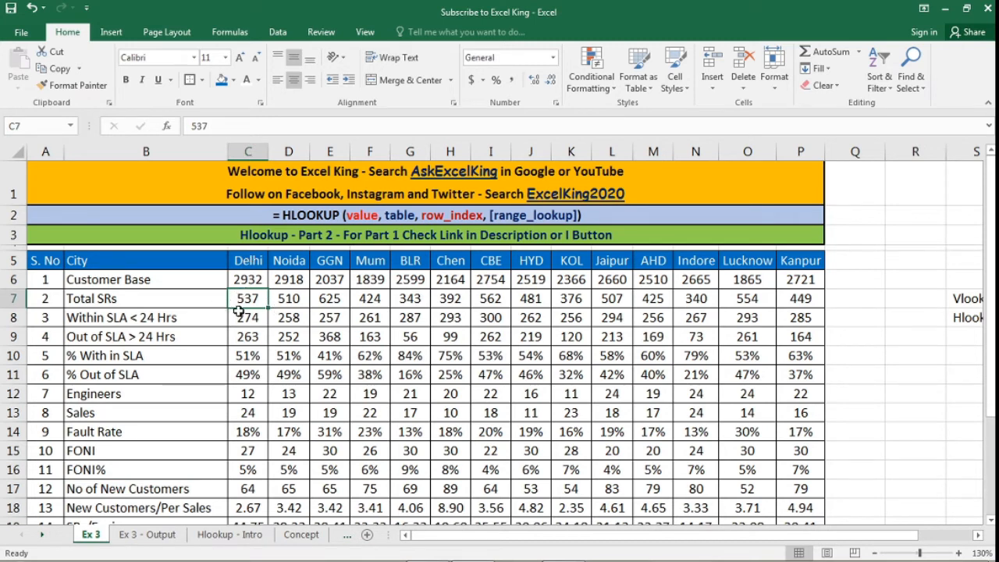
click(257, 453)
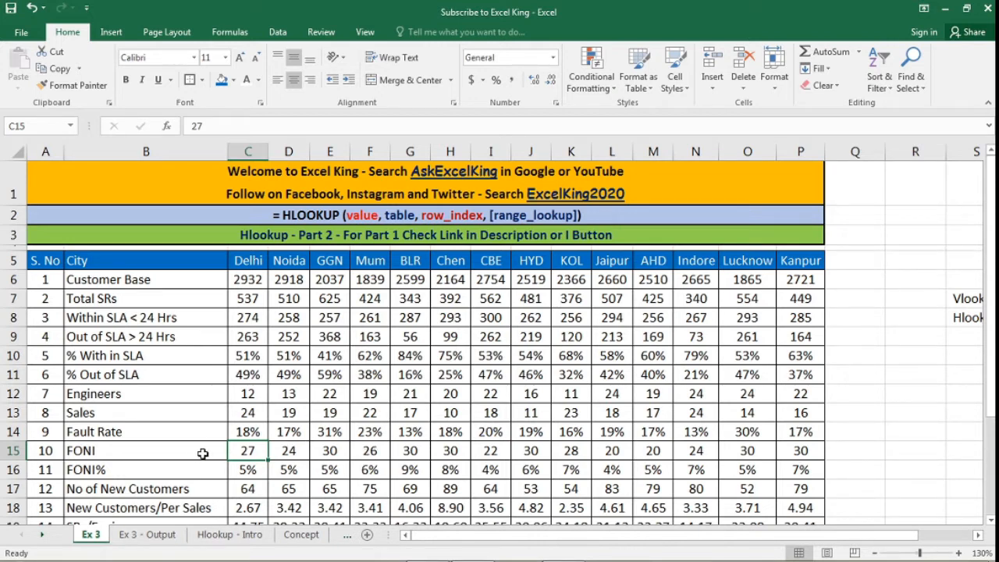
click(155, 478)
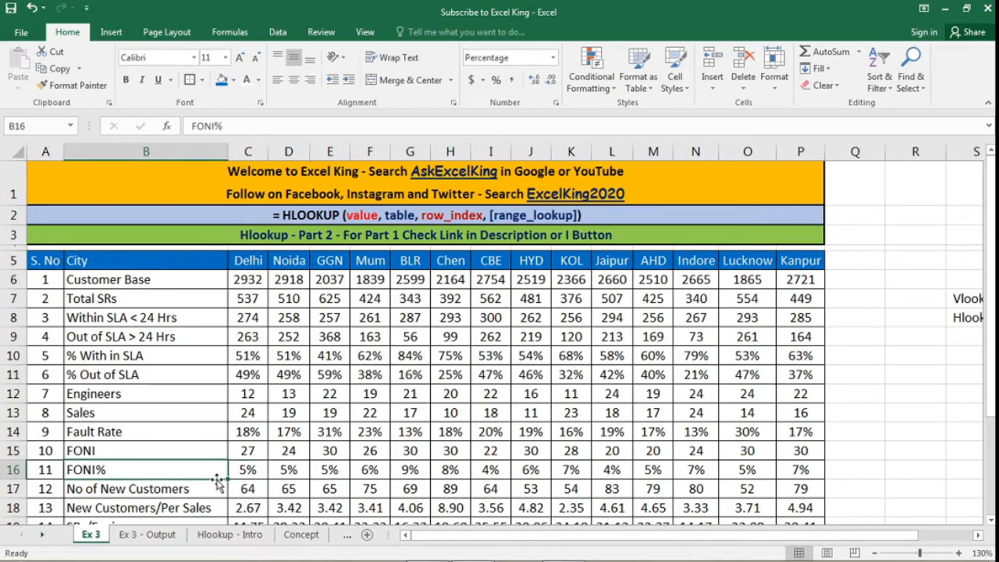
click(241, 474)
click(259, 300)
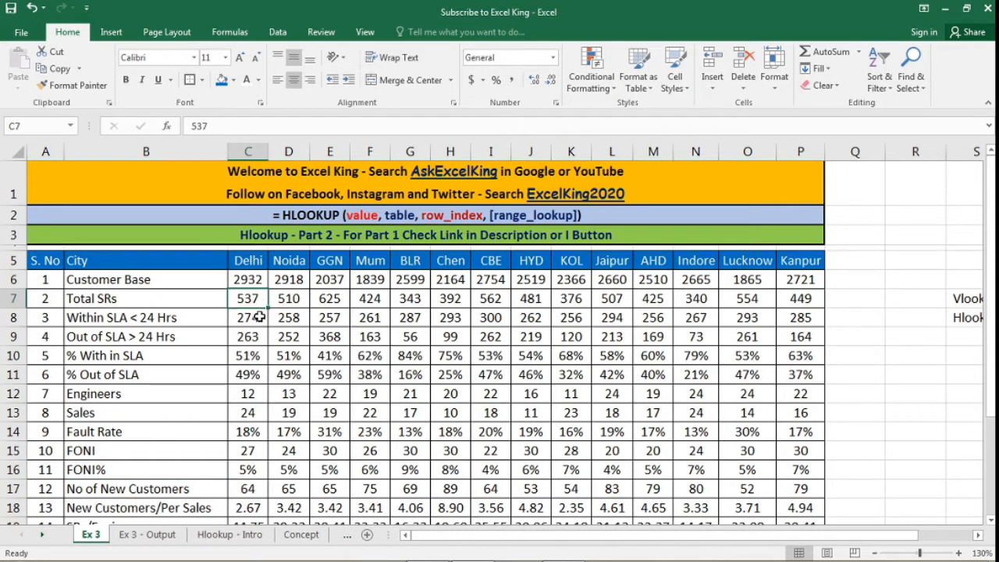
Step: Examine the No of New Customers row across the cities from Delhi to CBE
click(205, 492)
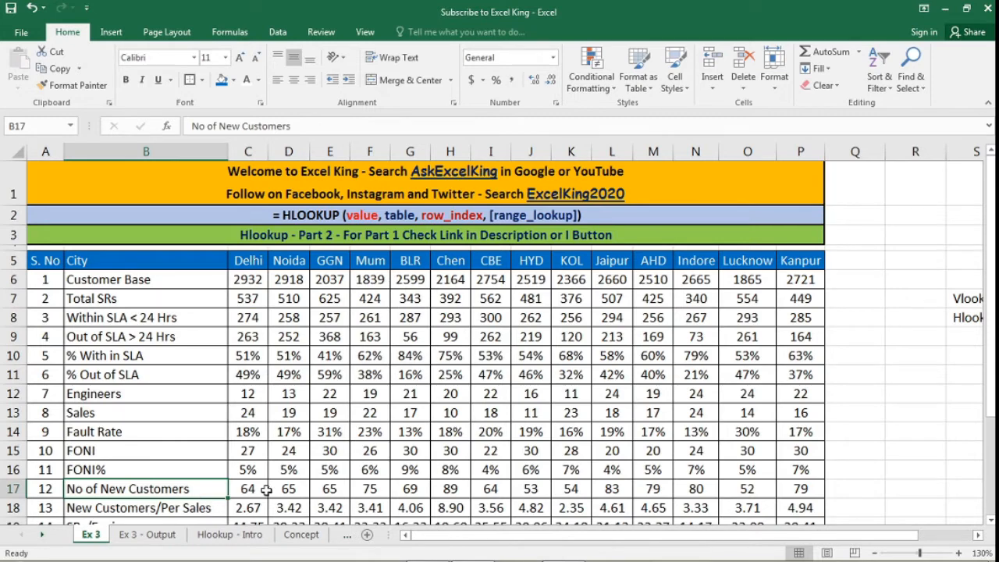
key(Right)
key(Right)
key(Right)
key(Right)
key(Right)
key(Right)
key(Right)
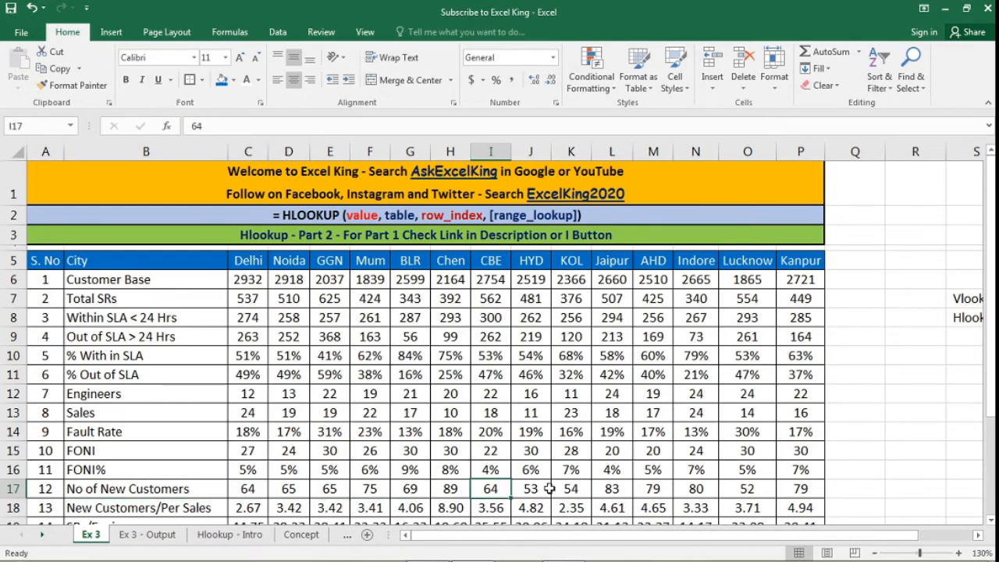
Step: Examine Delhi's New Customers/Per Sales and SRs/Engineer figures together with the No of New Customers and Total SRs entries behind them
click(140, 508)
scroll(200, 415, down, 2)
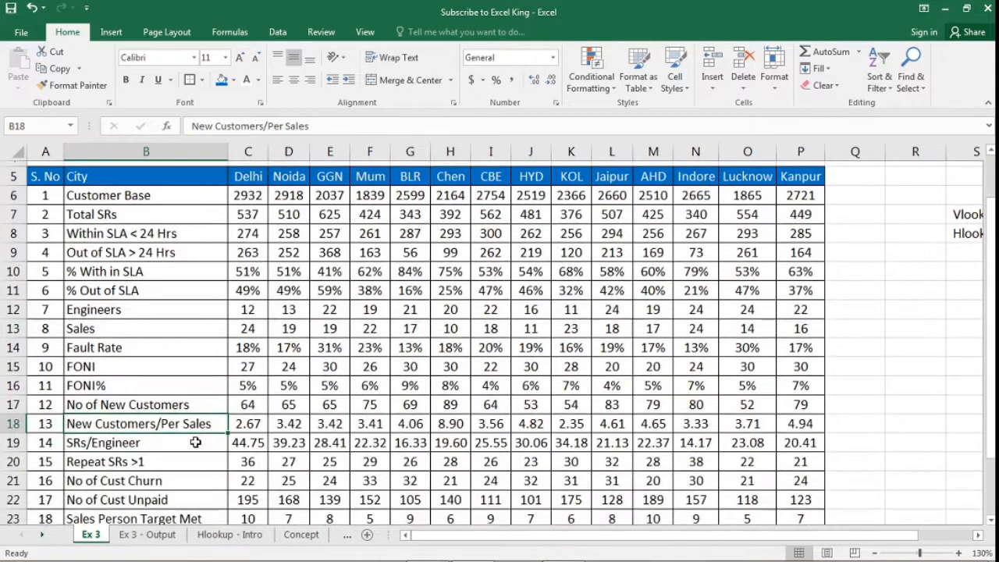
click(235, 328)
click(248, 407)
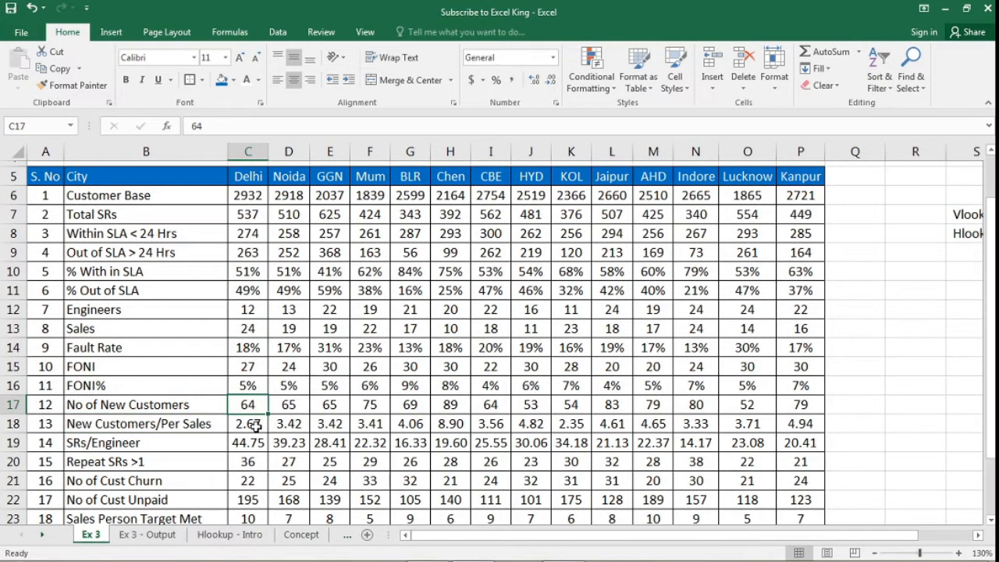
click(254, 424)
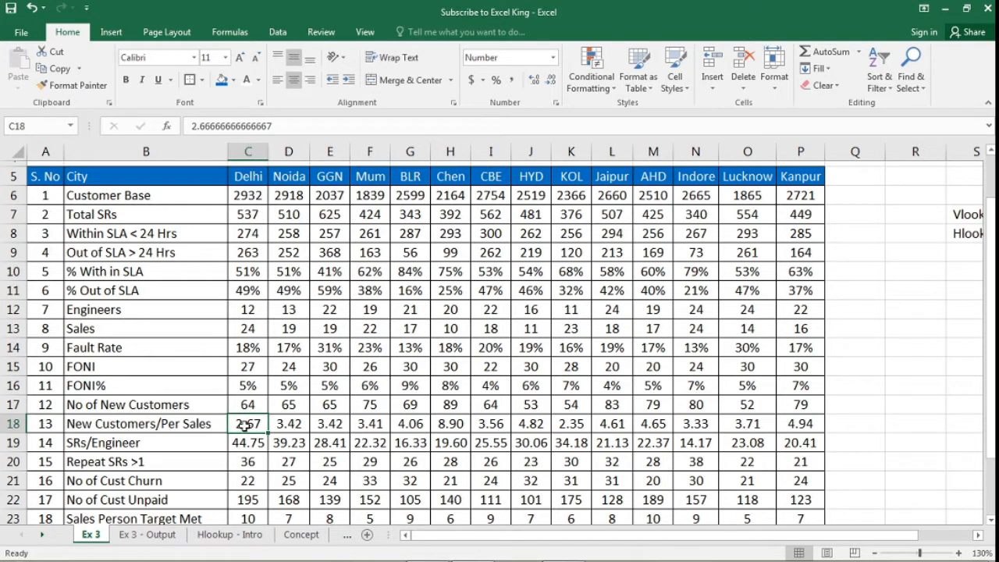
click(153, 446)
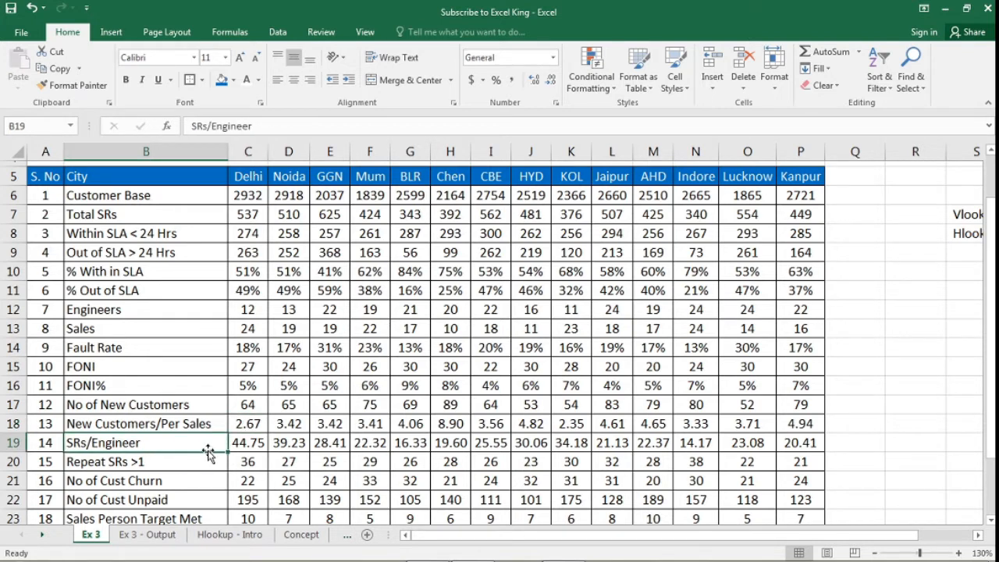
click(256, 218)
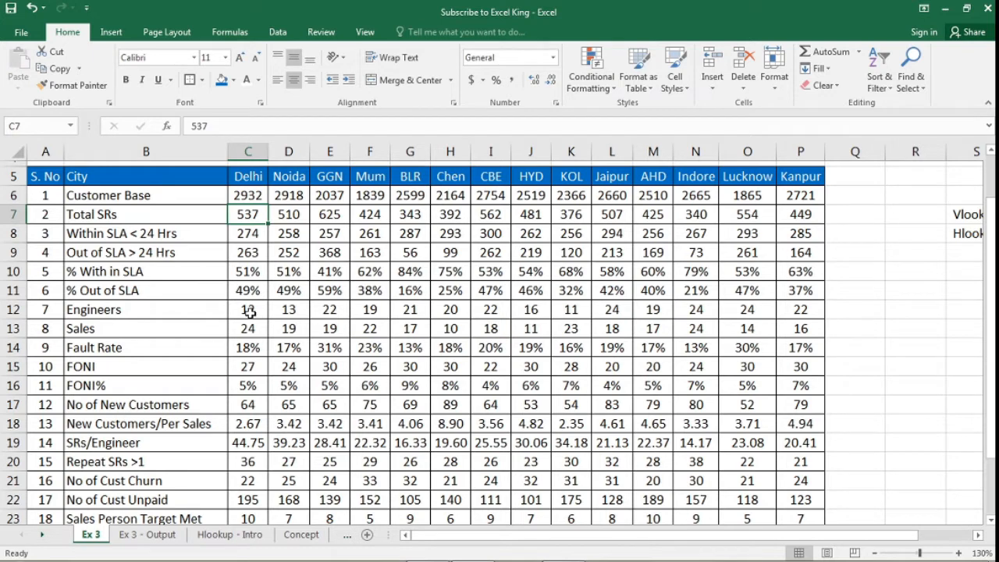
click(247, 444)
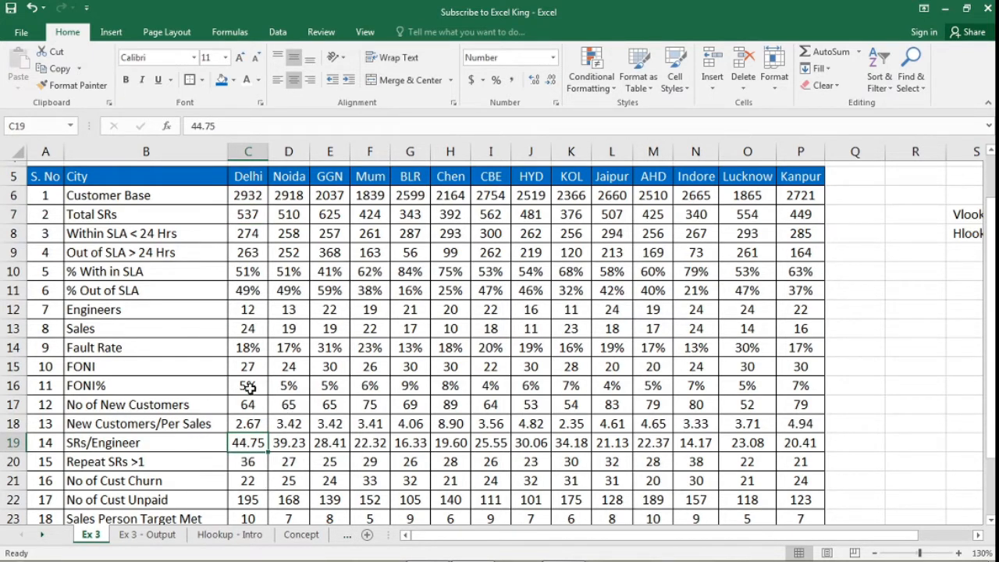
Step: Examine Delhi's Total SRs, Repeat SRs >1 and No of Cust Churn entries
click(258, 216)
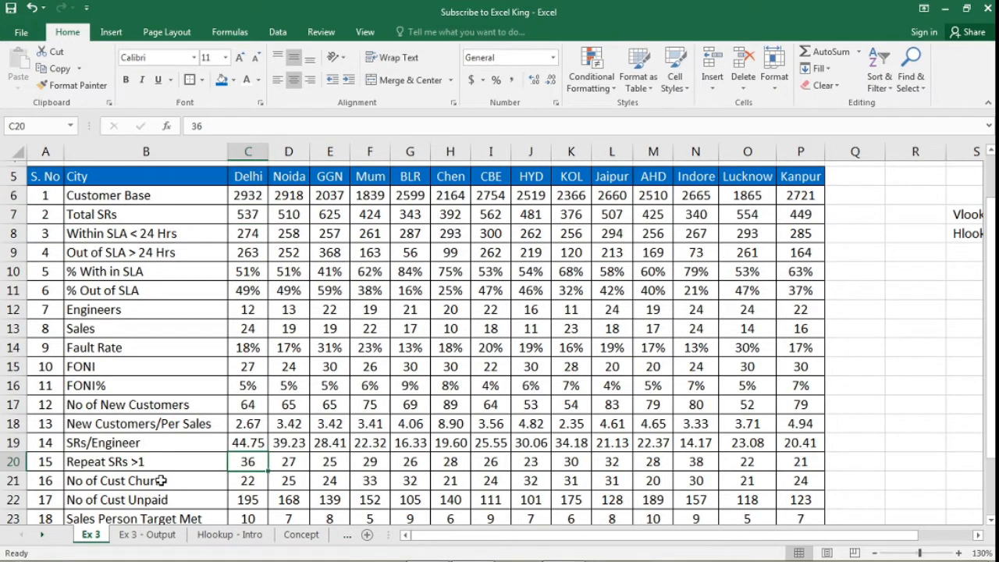
click(162, 481)
scroll(163, 481, down, 1)
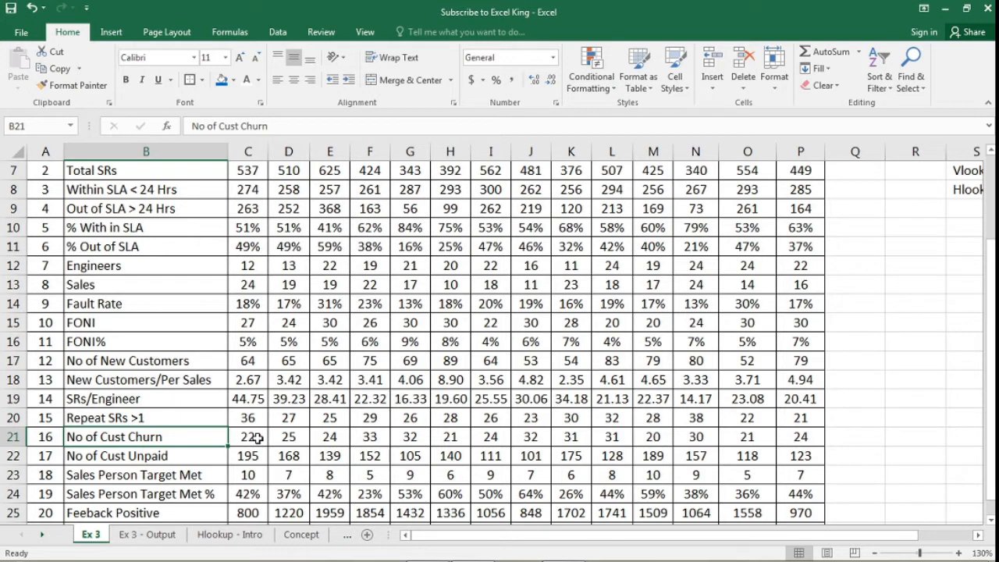
click(257, 439)
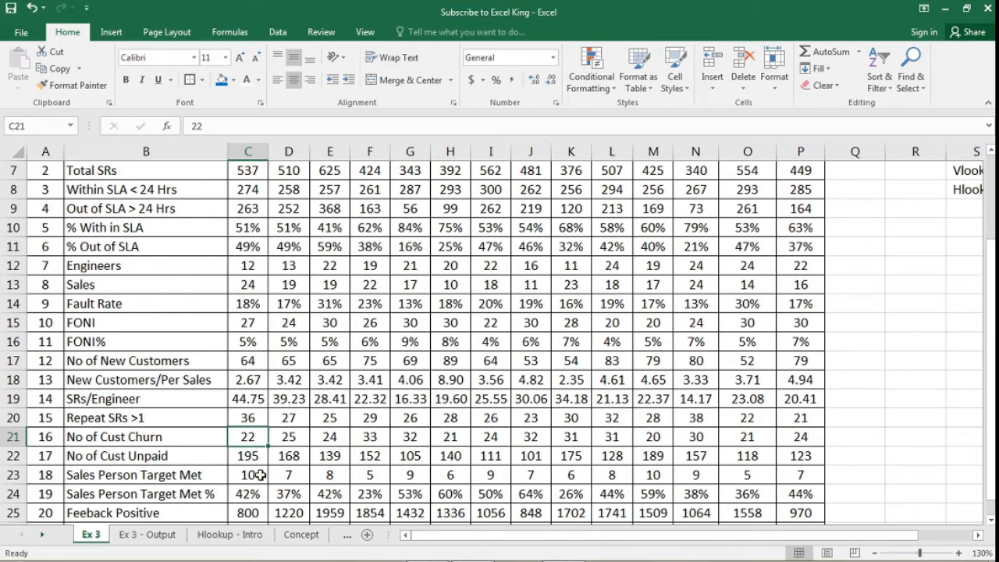
Step: Compare Delhi's No of Cust Unpaid entry with its Customer Base
click(257, 457)
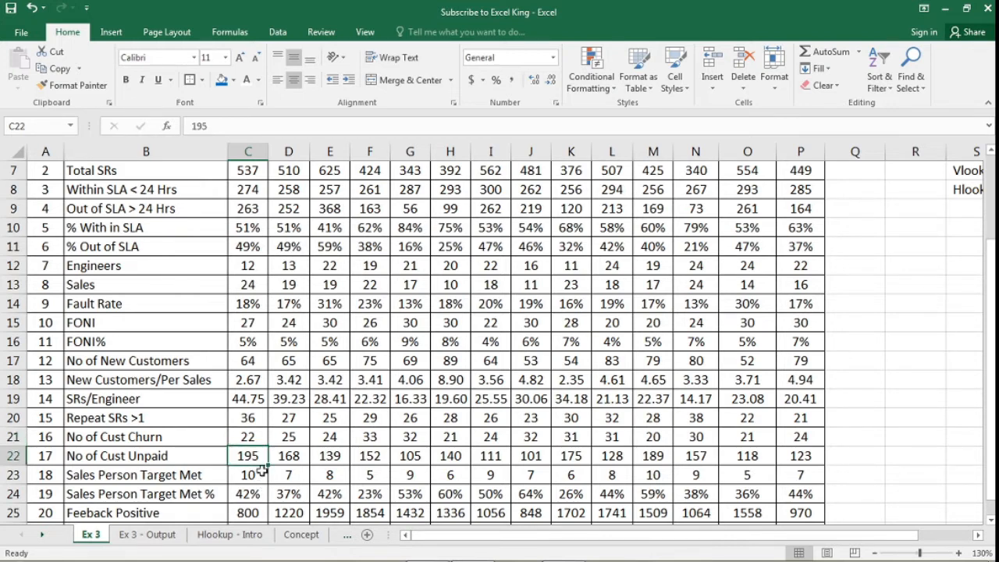
scroll(324, 394, up, 1)
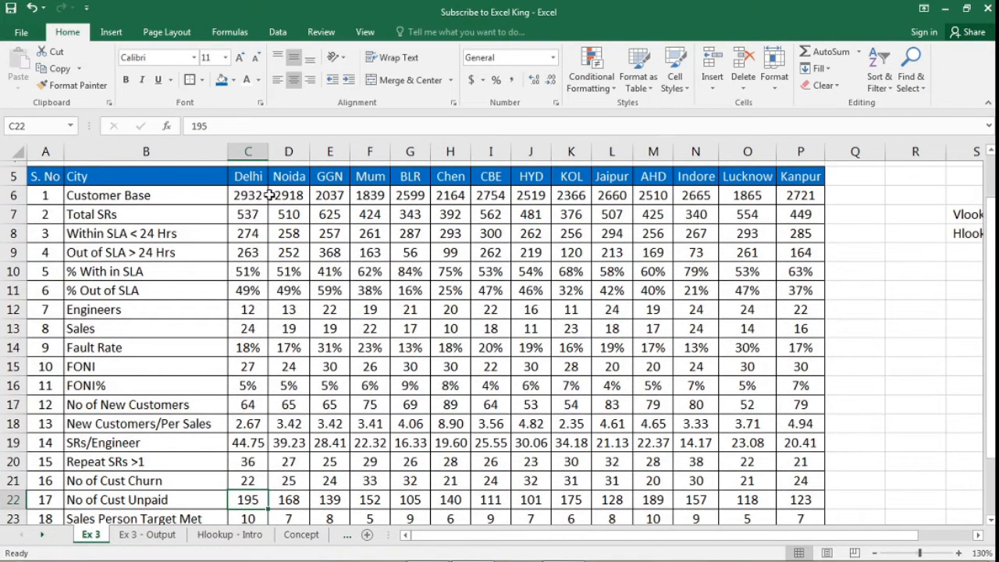
click(264, 195)
scroll(308, 253, down, 1)
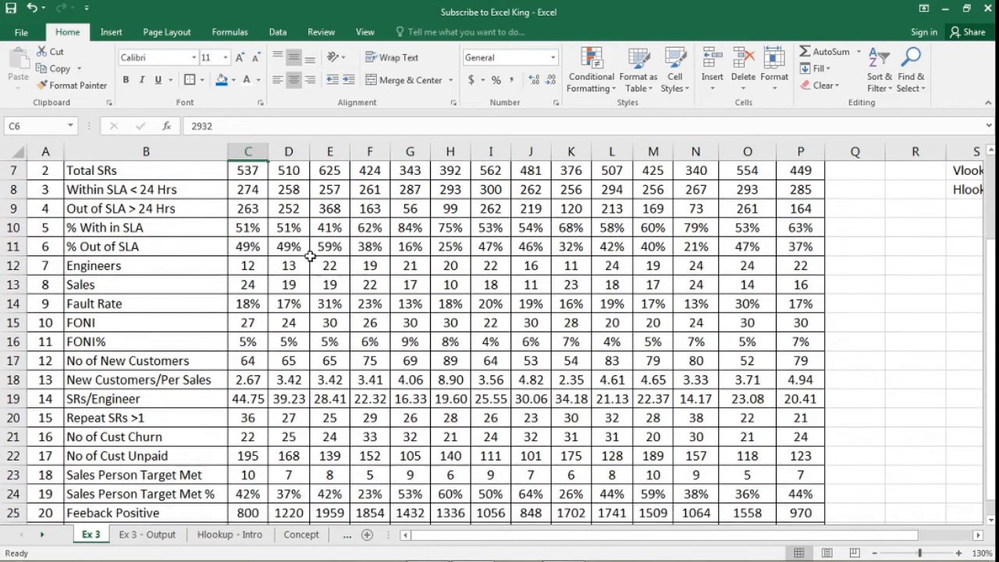
click(258, 460)
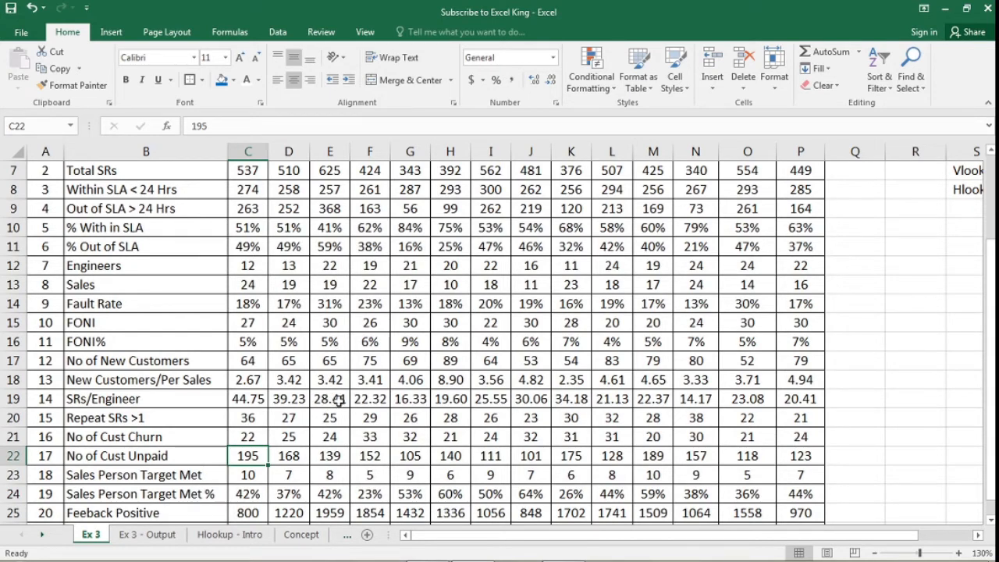
Step: Examine Delhi's Sales Person Target Met and Sales Person Target Met % entries against its Sales figure
scroll(339, 400, down, 1)
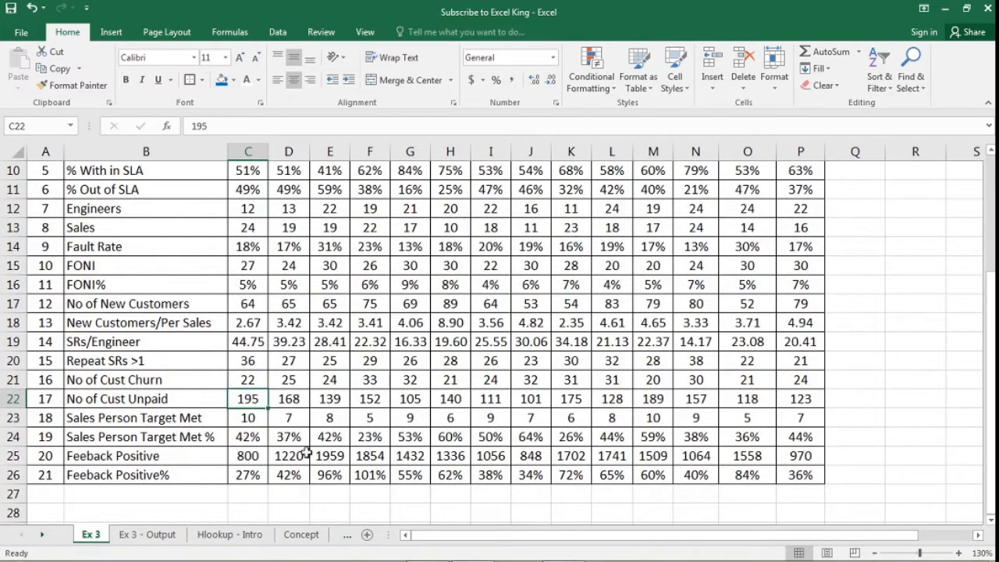
click(254, 419)
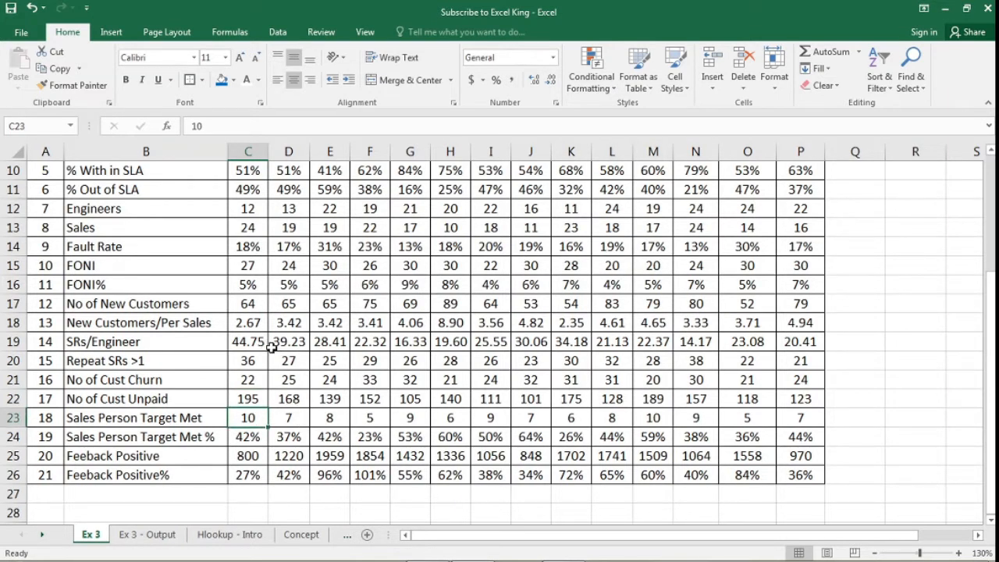
click(234, 229)
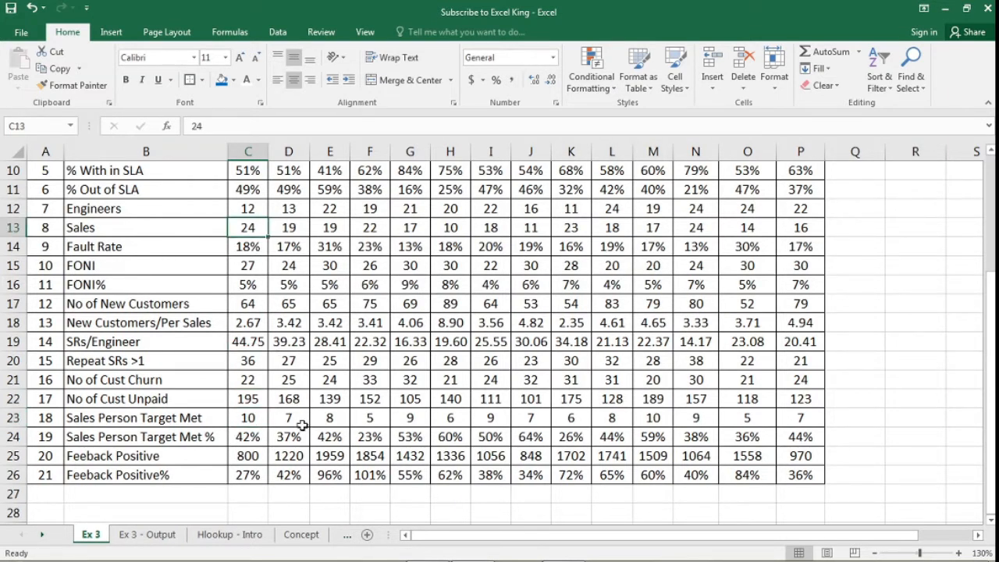
click(260, 419)
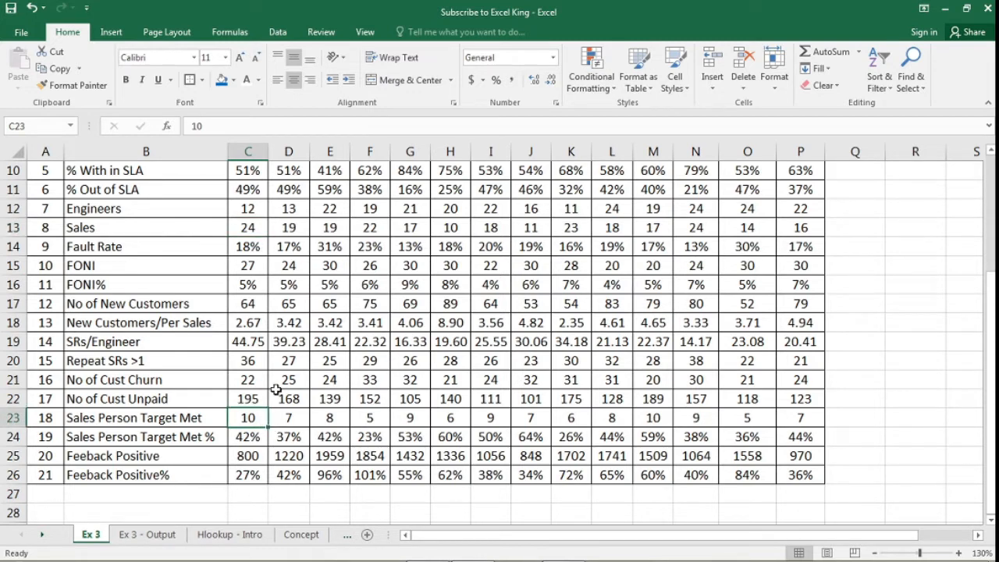
click(254, 439)
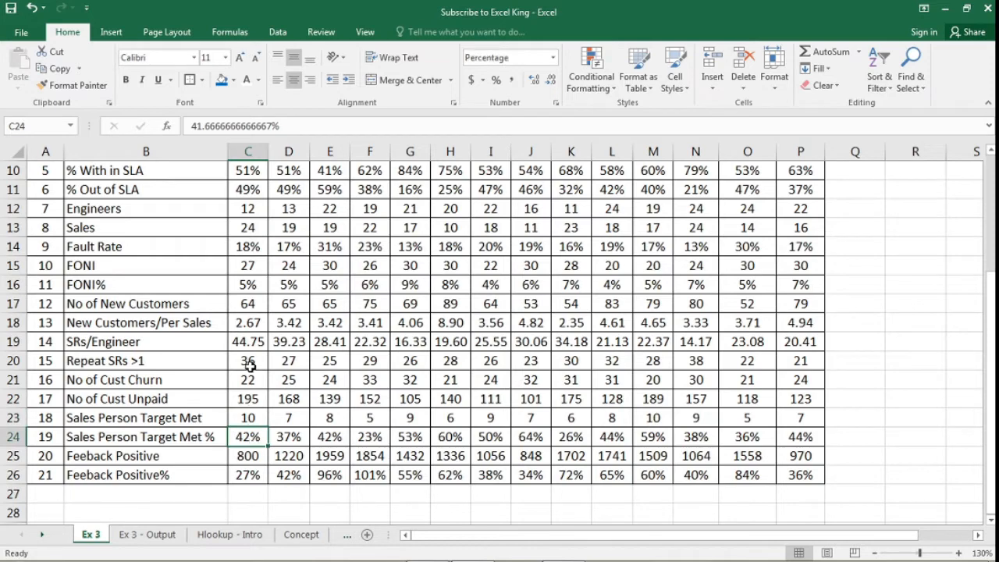
click(257, 229)
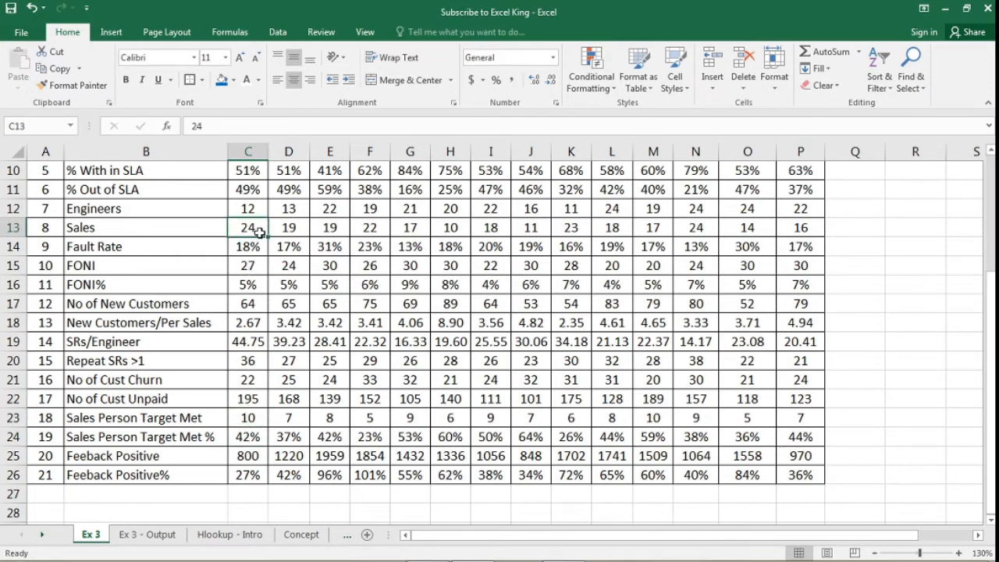
click(255, 438)
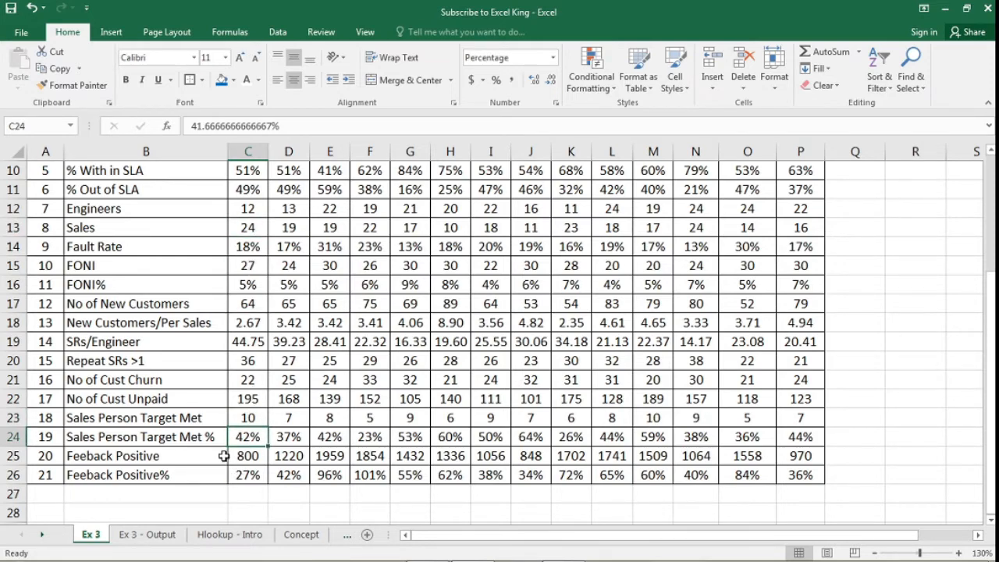
Step: Compare Delhi's Feeback Positive and Feeback Positive% entries with its Customer Base
scroll(250, 437, up, 2)
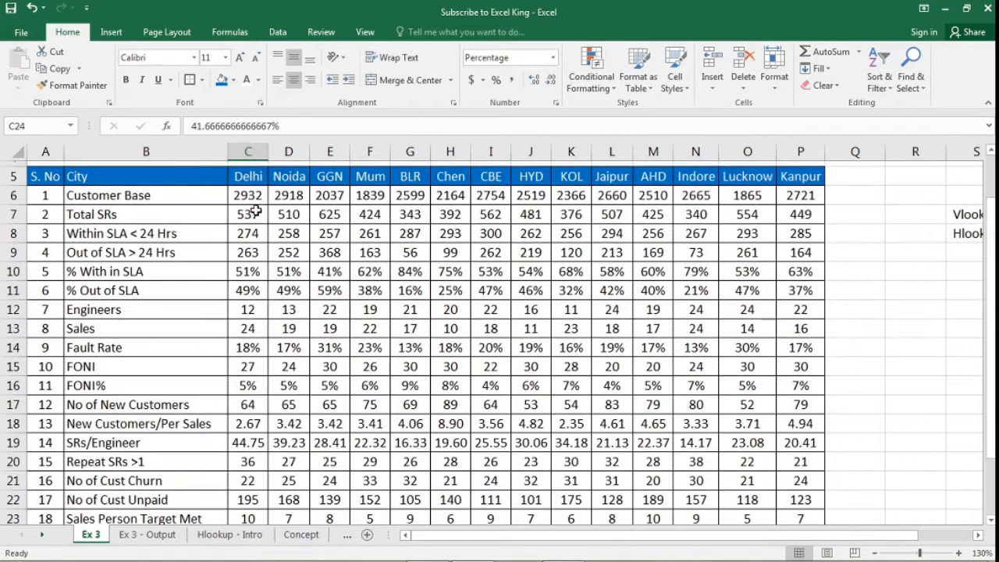
click(251, 187)
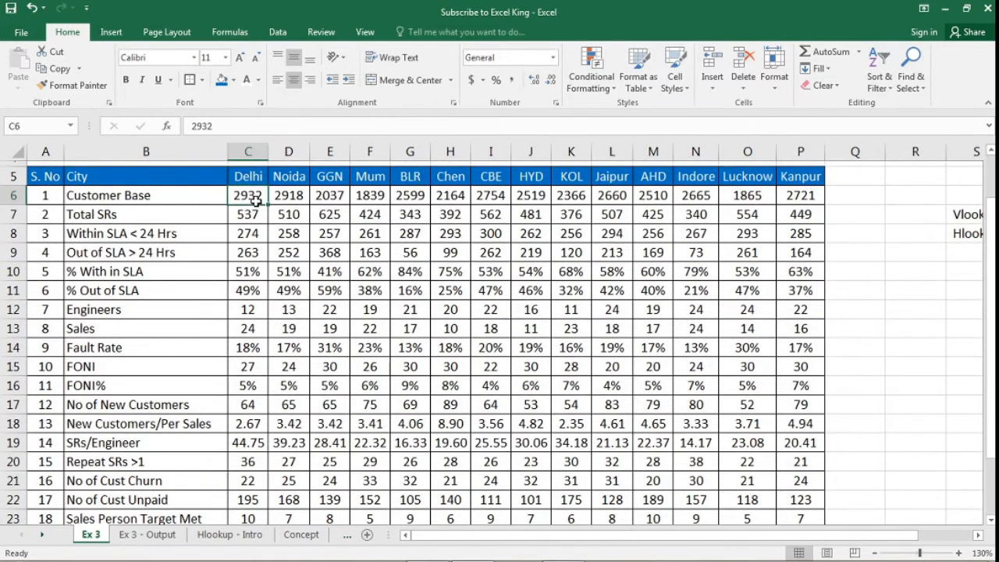
scroll(320, 347, down, 2)
scroll(320, 347, down, 1)
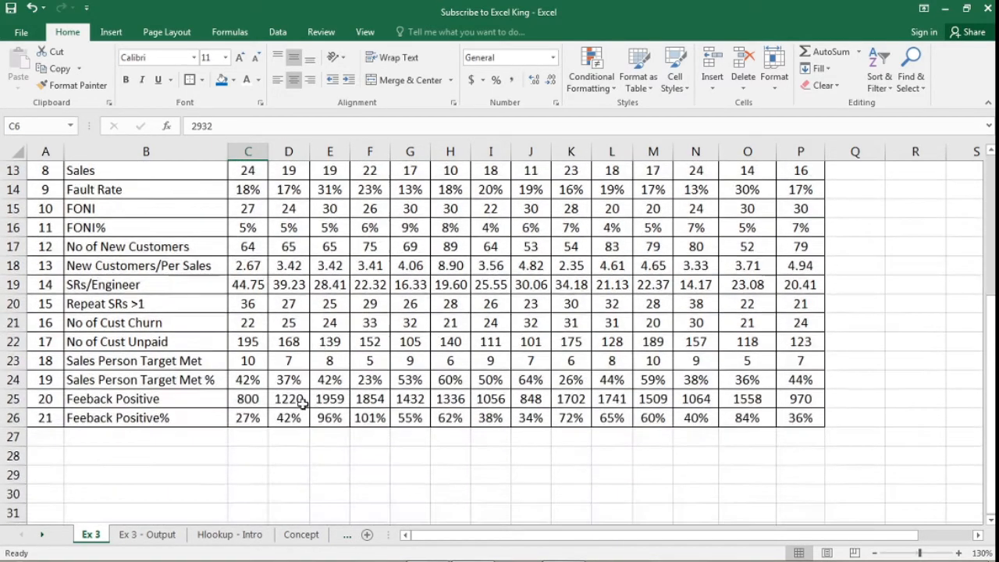
click(256, 402)
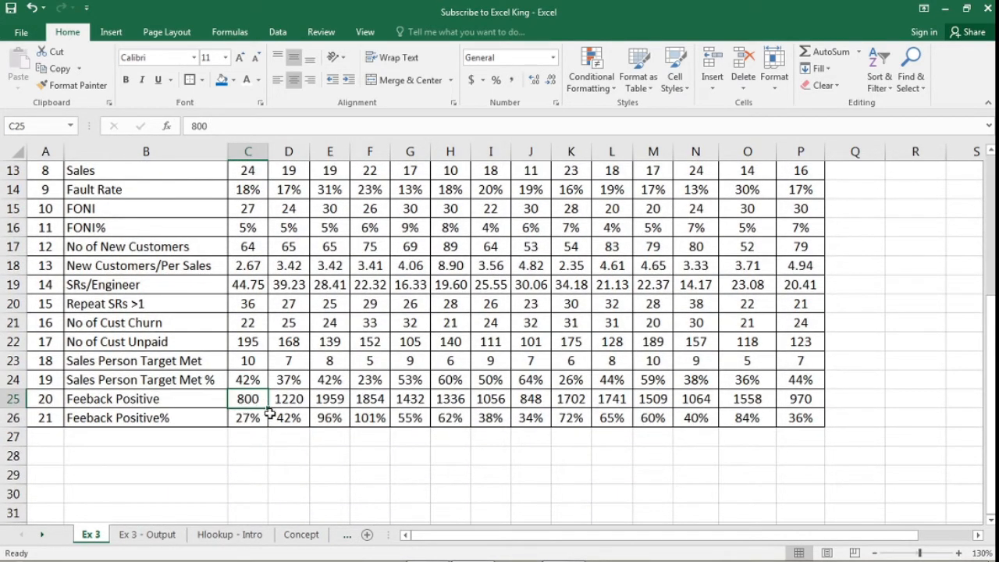
click(256, 422)
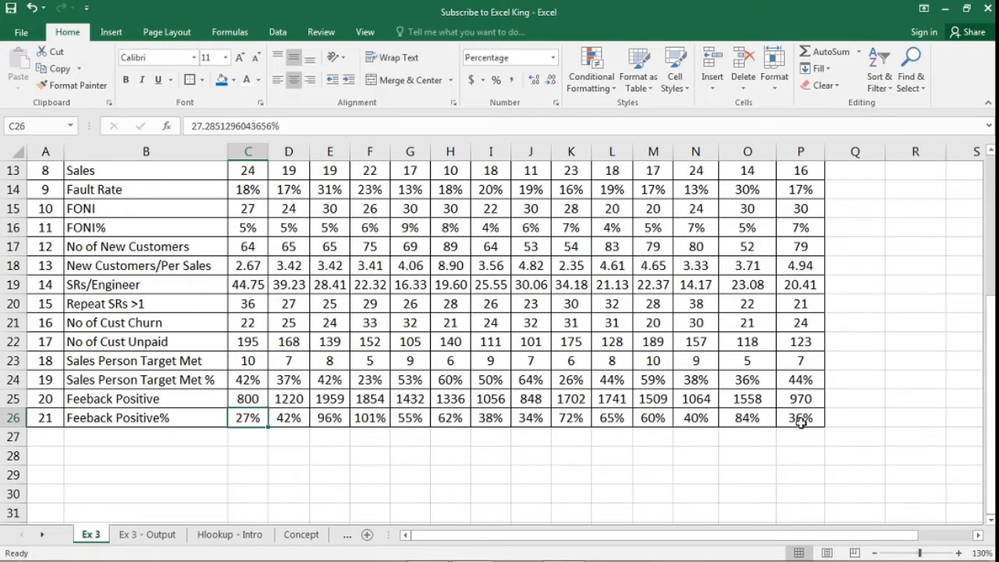
Step: Return to the start of the table and examine the row of city headers from Delhi to Kanpur
scroll(566, 388, up, 1)
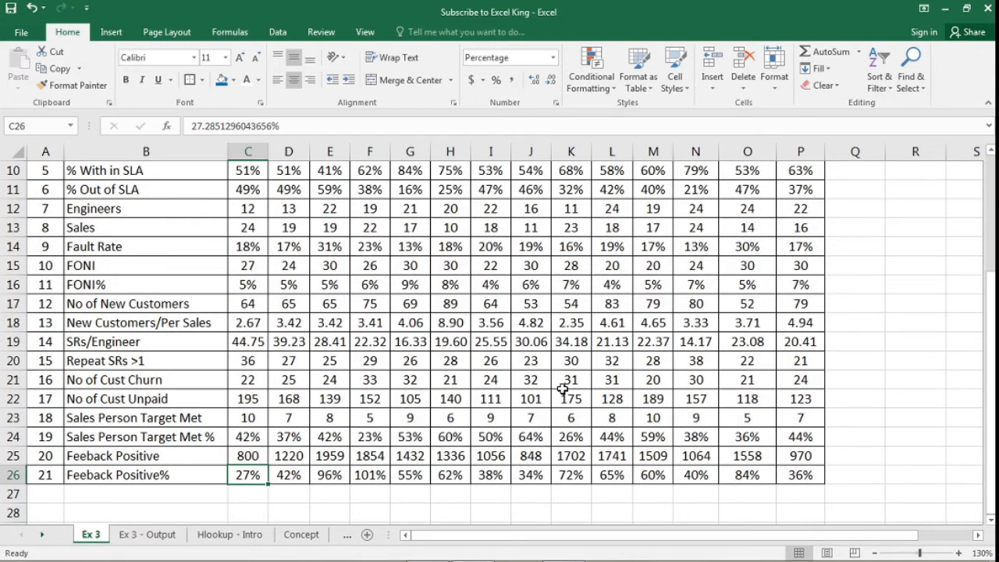
scroll(562, 389, up, 2)
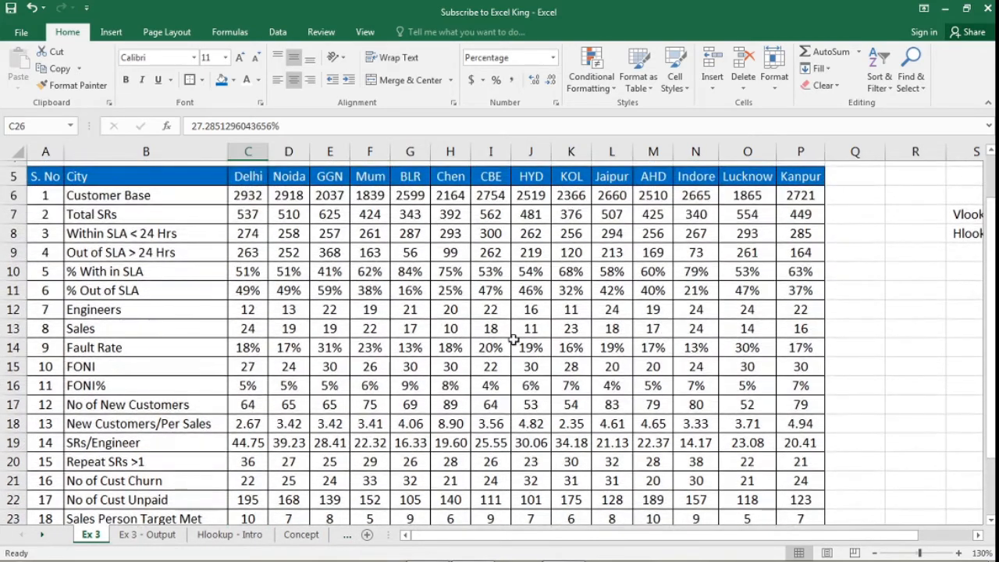
scroll(514, 340, up, 2)
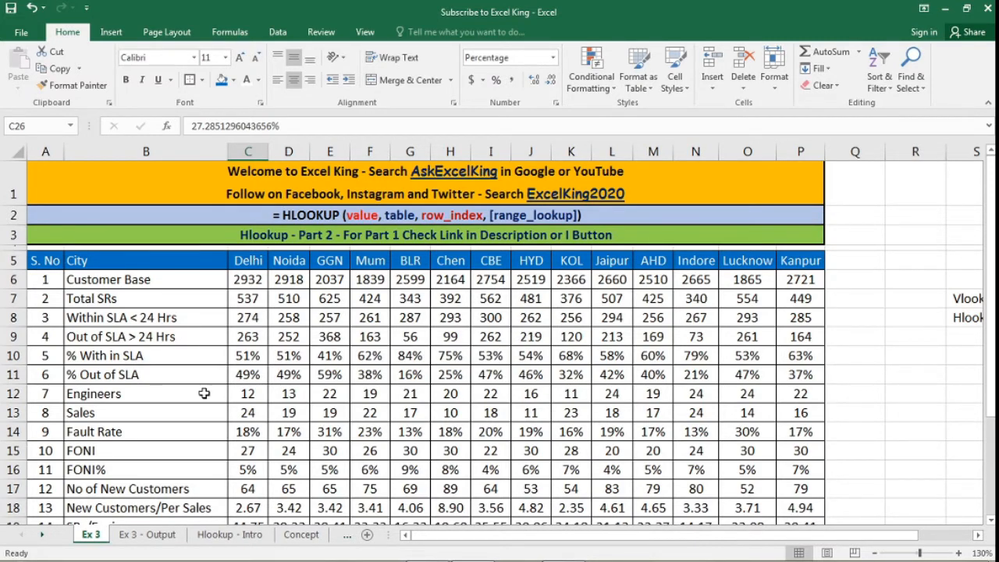
scroll(223, 344, down, 1)
scroll(224, 340, up, 1)
drag(254, 263, 787, 260)
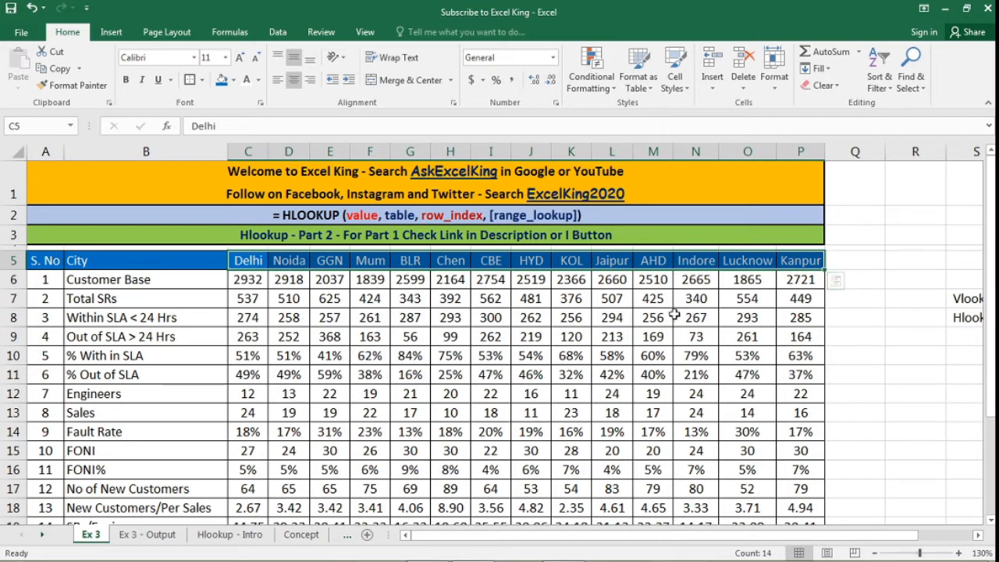
click(837, 262)
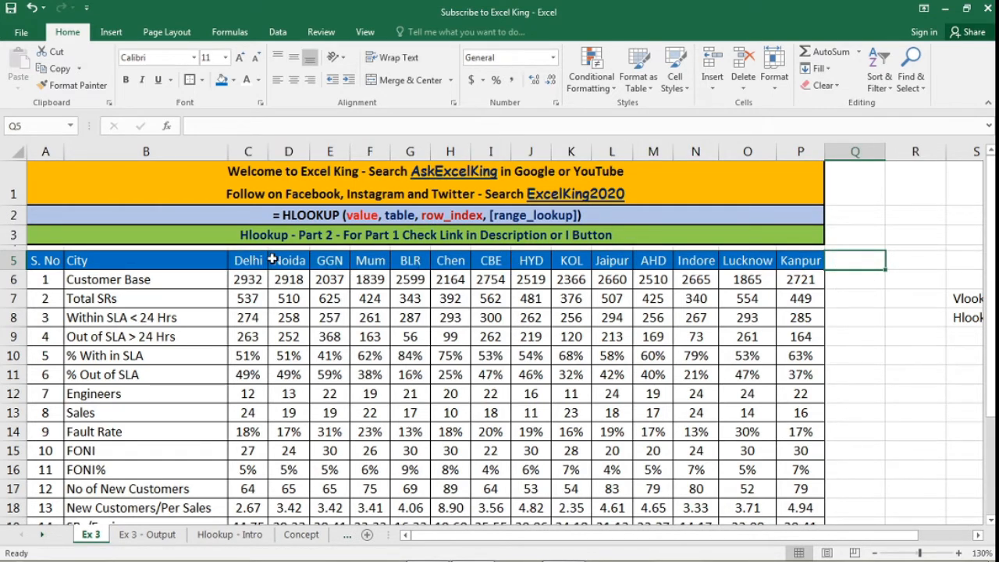
drag(260, 260, 816, 260)
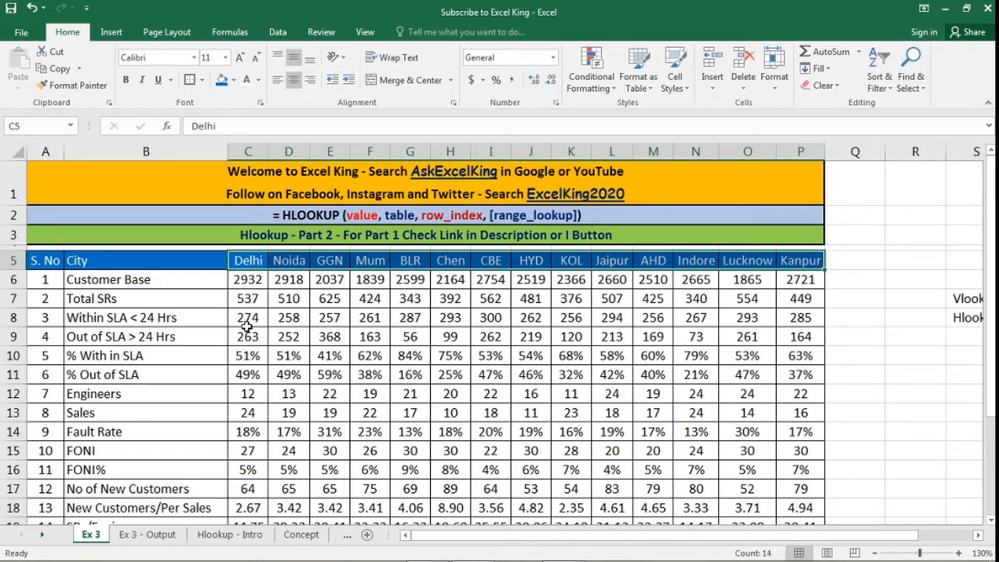
Step: Examine the numbered parameters in the S. No and City columns from Customer Base down to Feeback Positive%
click(151, 280)
click(41, 286)
click(45, 339)
click(51, 399)
scroll(72, 337, down, 1)
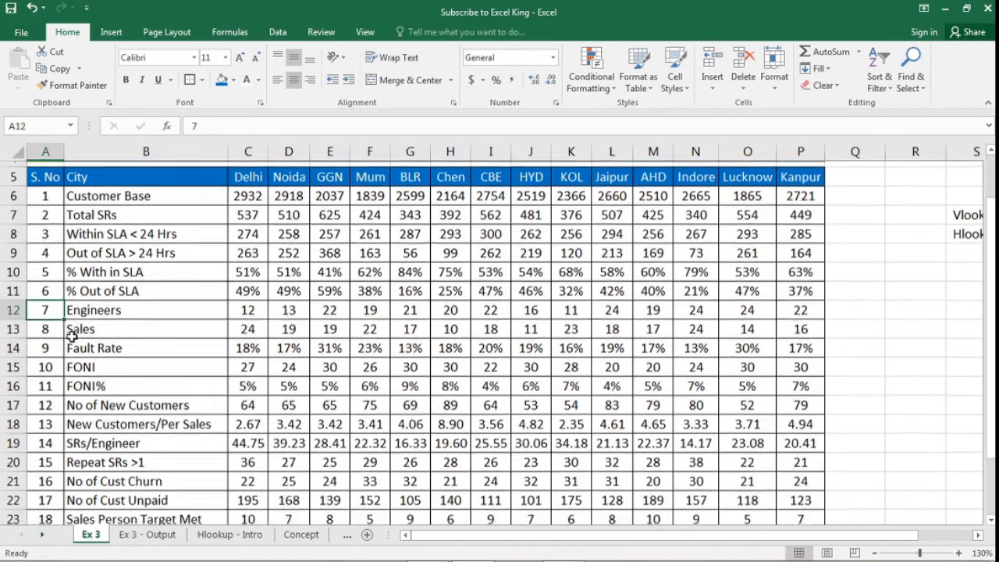
scroll(72, 336, down, 2)
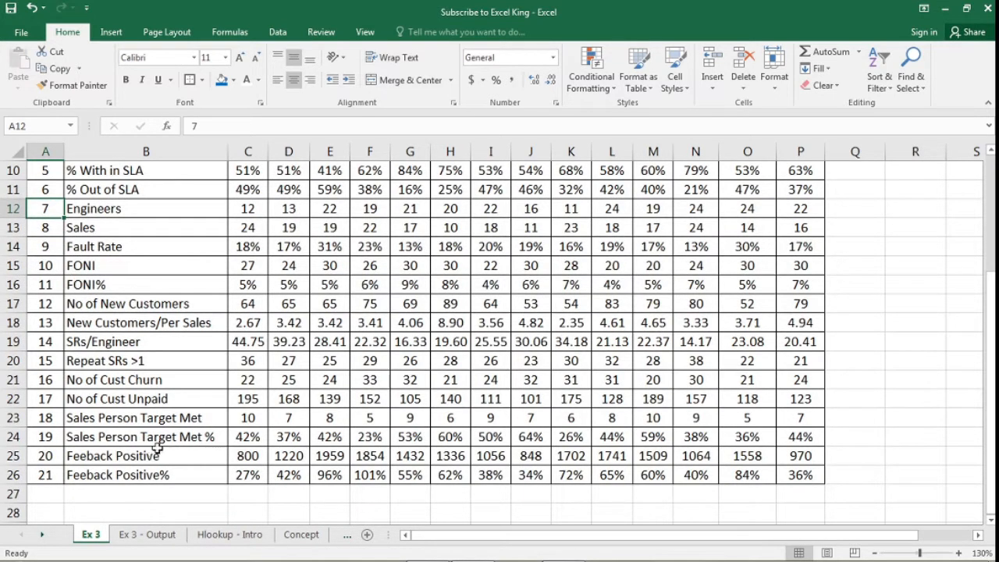
click(47, 477)
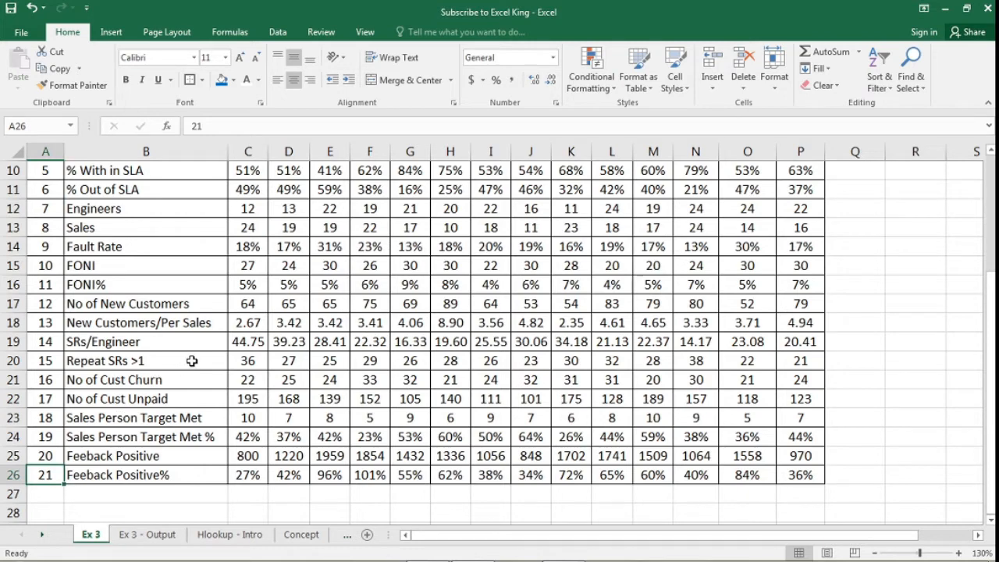
Step: Examine the blank rows in columns A and B beneath the Feeback Positive% row
scroll(156, 374, down, 2)
drag(44, 386, 40, 515)
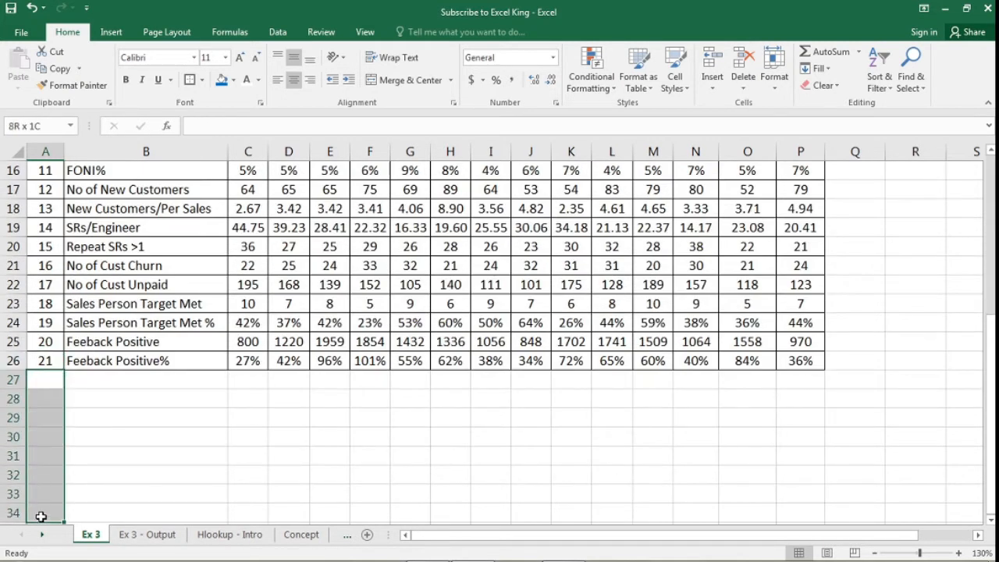
scroll(73, 460, down, 2)
drag(49, 480, 49, 497)
scroll(49, 498, down, 1)
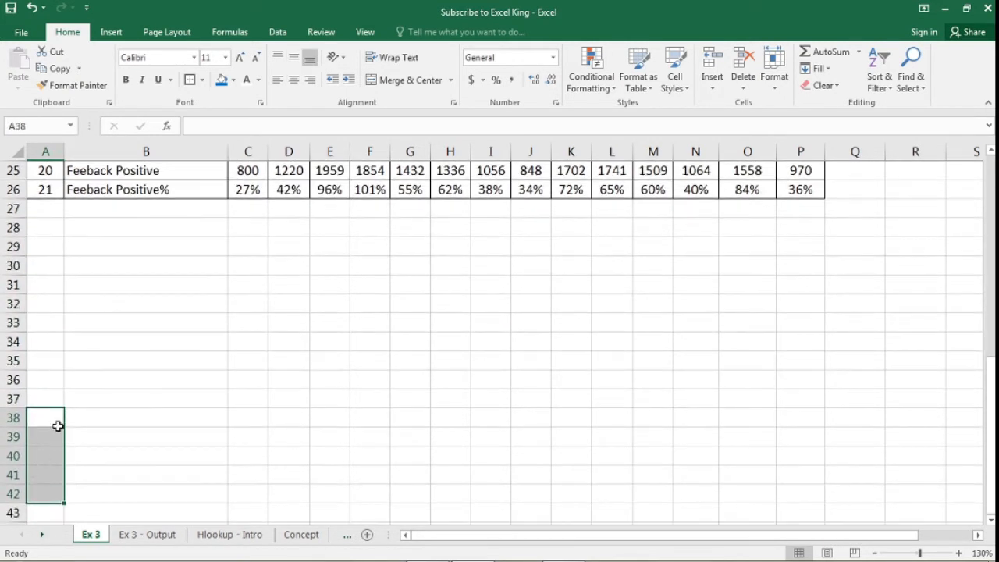
click(49, 255)
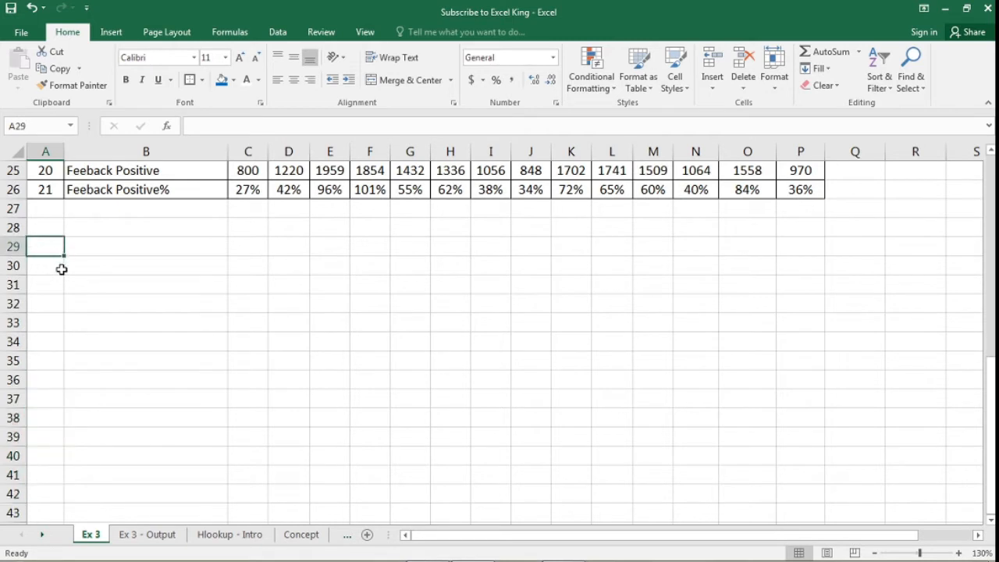
click(97, 246)
click(104, 266)
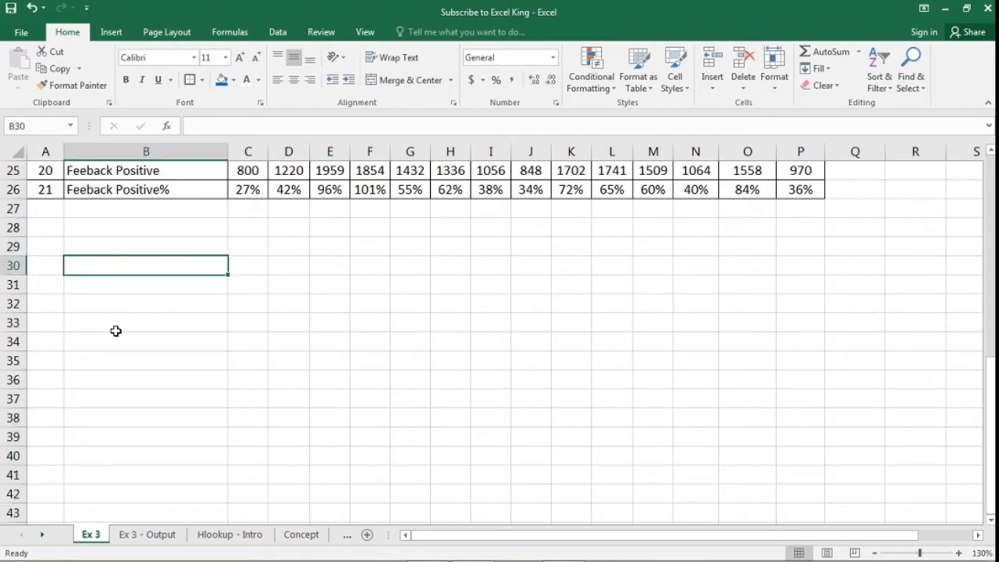
click(116, 326)
click(117, 399)
click(122, 503)
scroll(156, 394, down, 2)
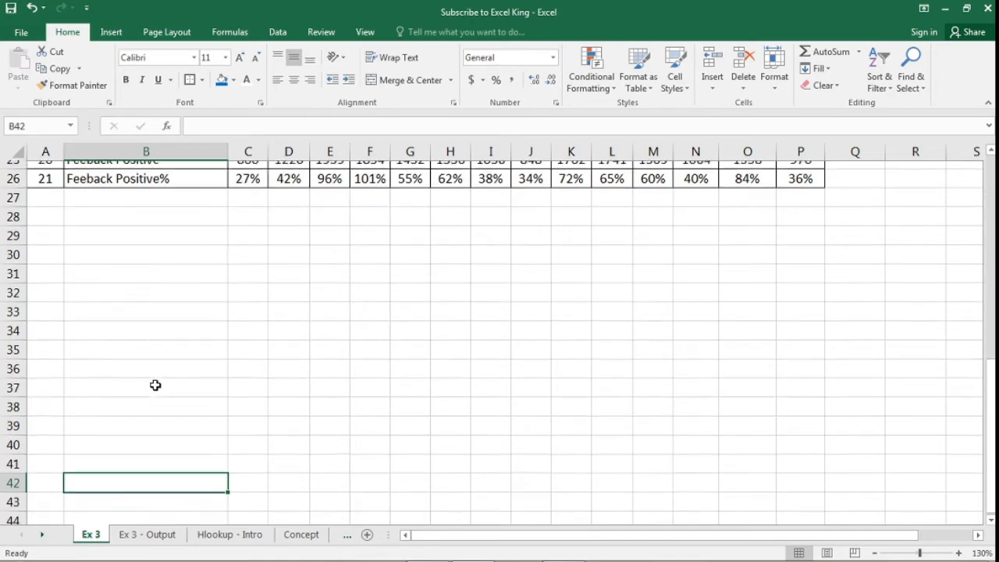
scroll(155, 398, up, 3)
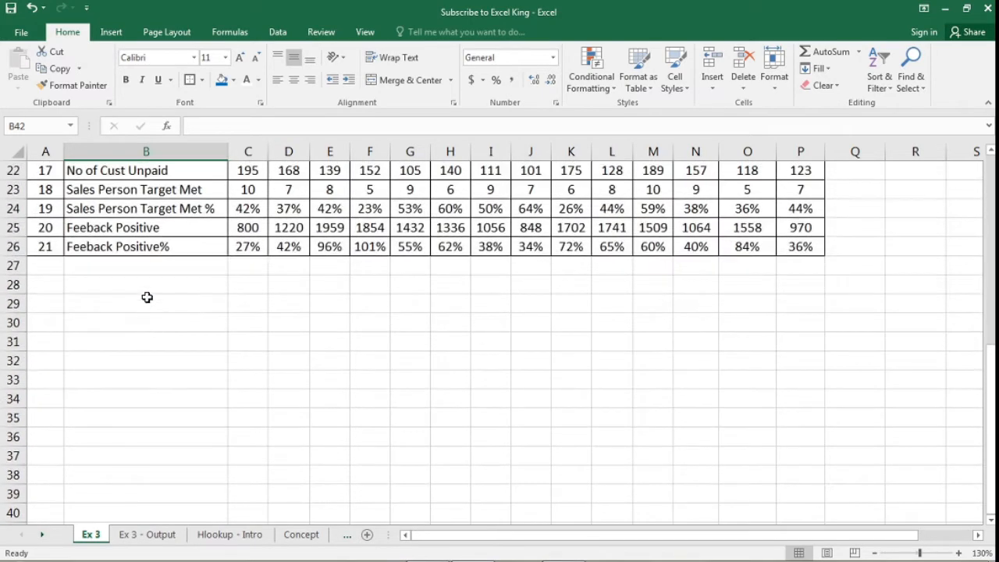
drag(148, 301, 138, 420)
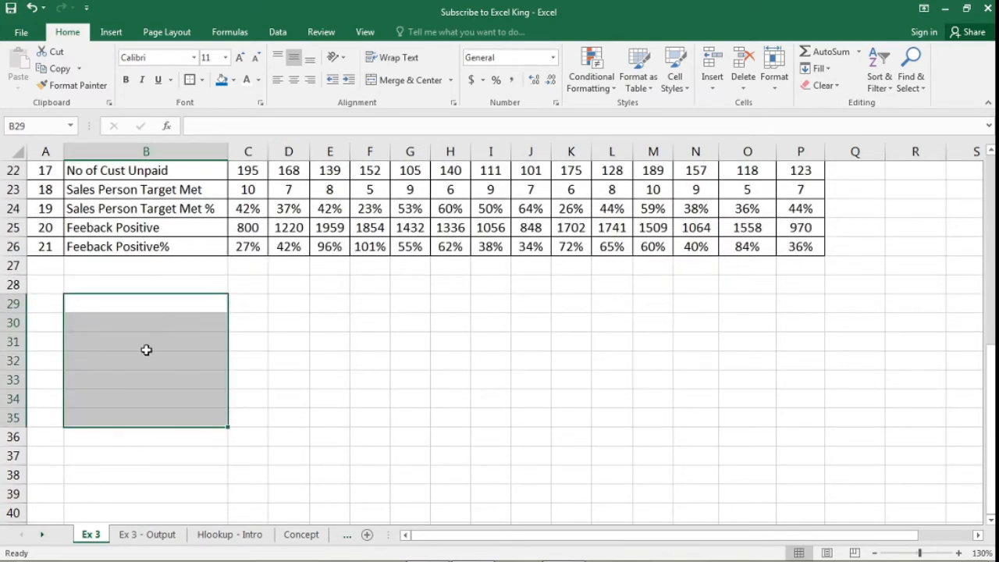
Step: Examine the parameter names, the city headers from Delhi to Kanpur, and the blank column Q beside them on the Ex 3 sheet
scroll(149, 360, up, 6)
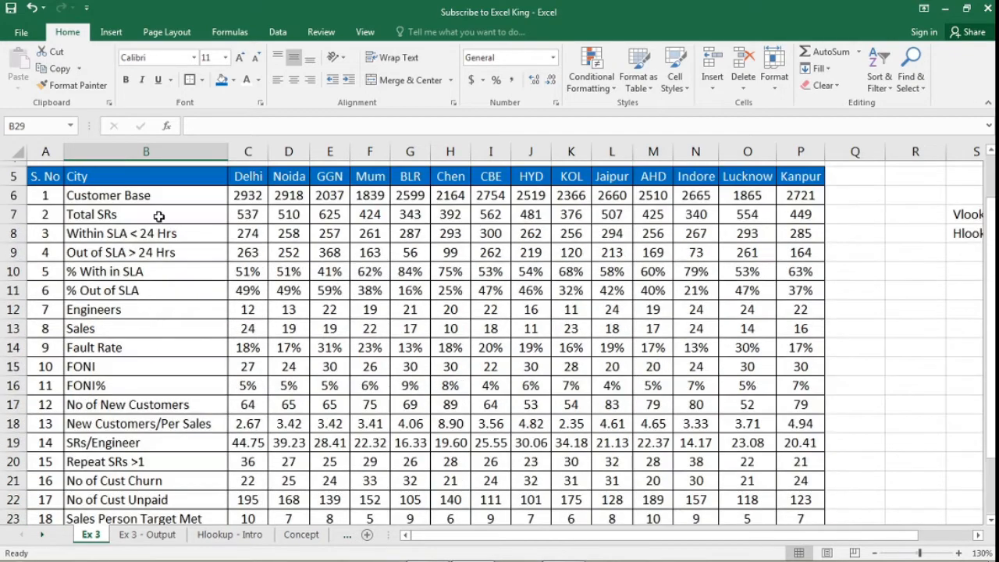
drag(148, 199, 134, 465)
scroll(133, 406, up, 2)
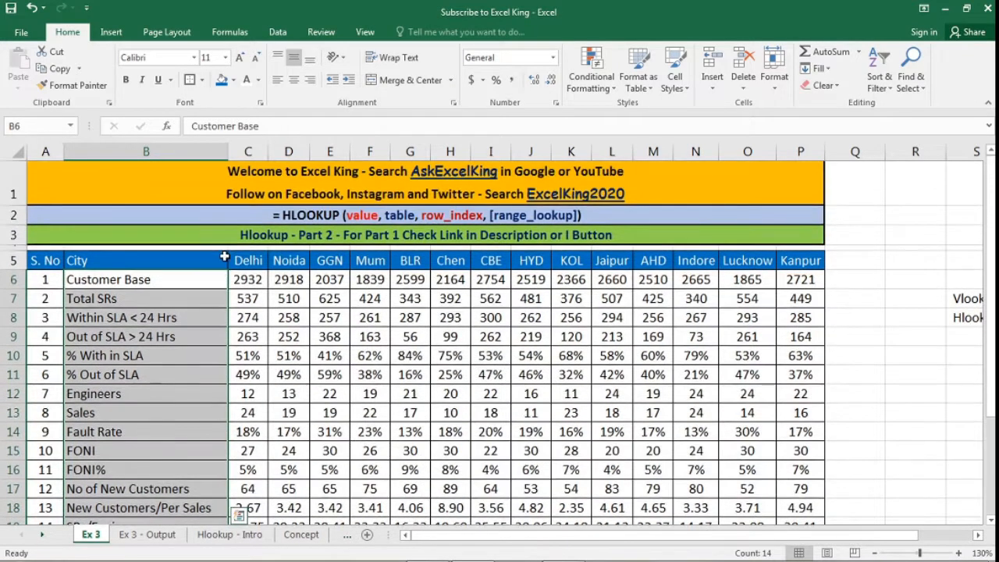
click(248, 262)
drag(280, 263, 819, 260)
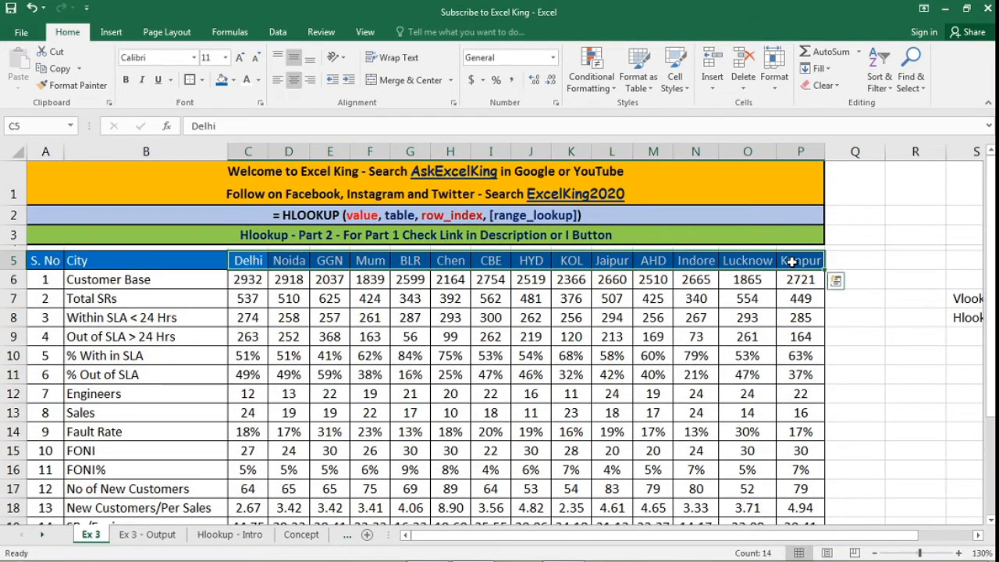
click(834, 263)
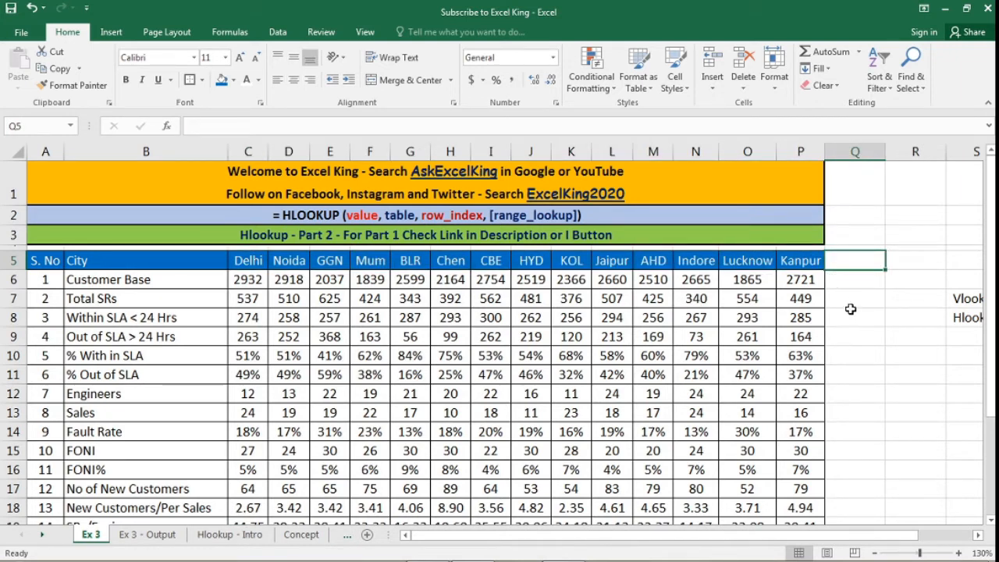
drag(864, 260, 861, 453)
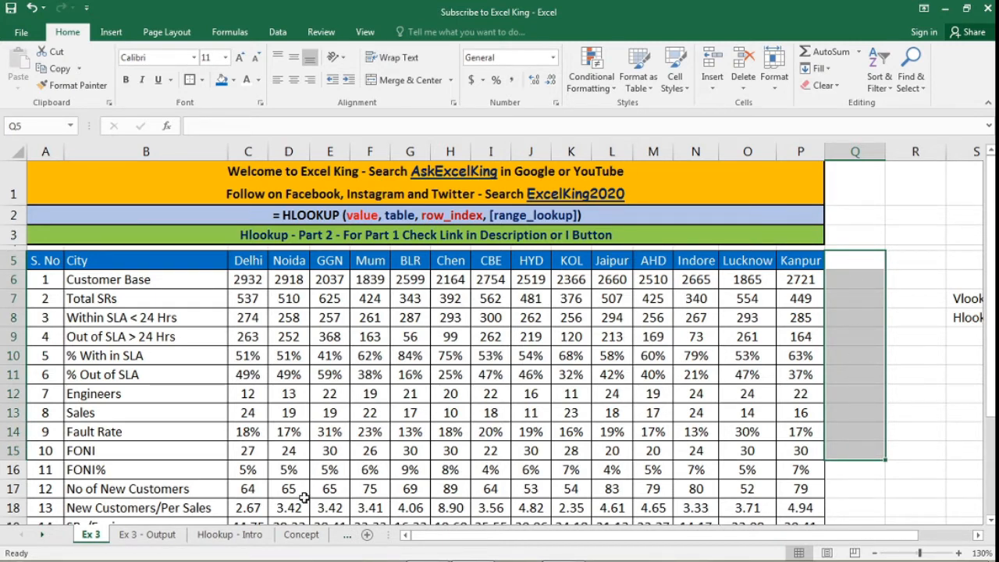
Step: Examine the Delhi to Kanpur city headers on the Ex 3 - Output sheet against the Ex 3 sheet
click(148, 536)
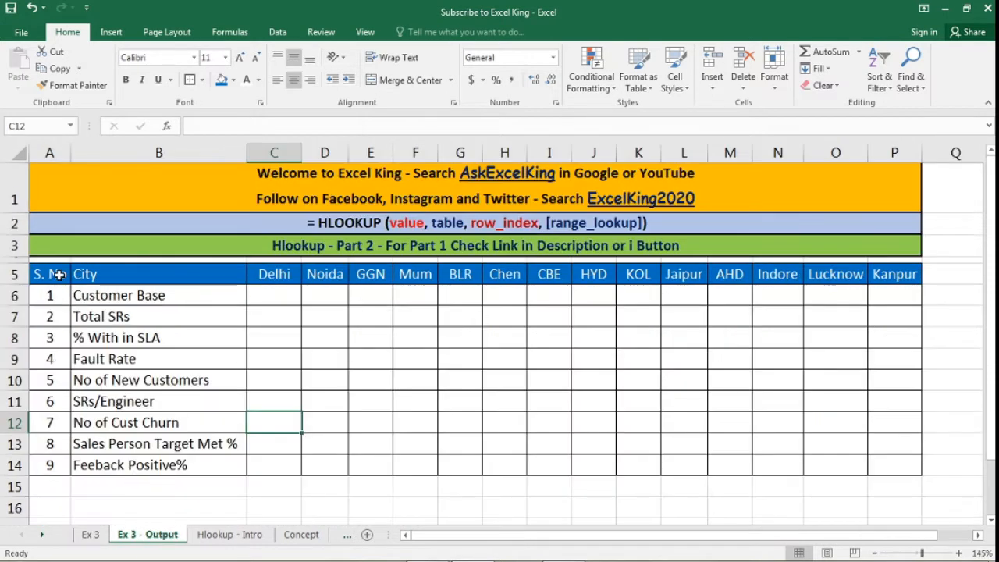
drag(59, 275, 730, 279)
drag(273, 274, 901, 283)
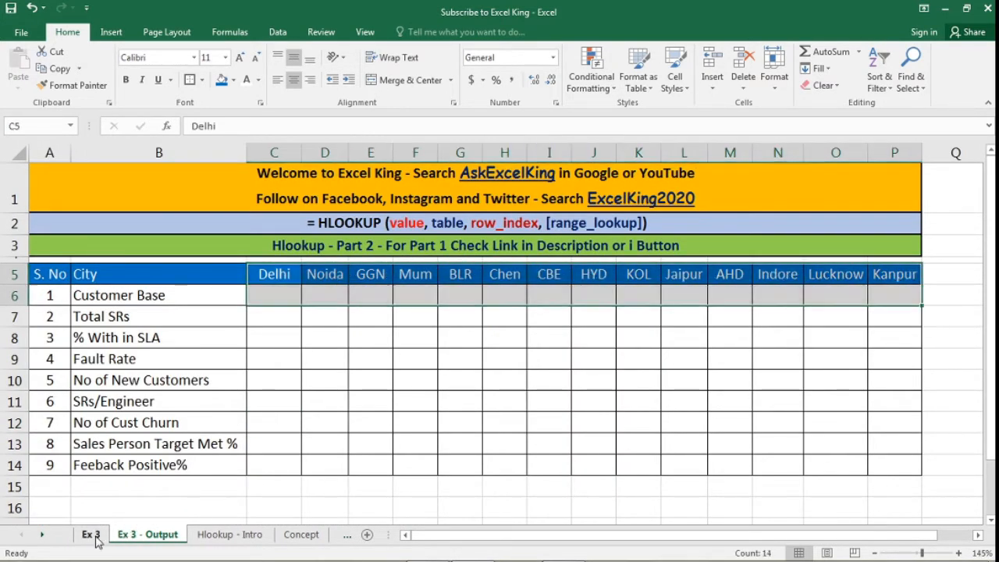
click(91, 534)
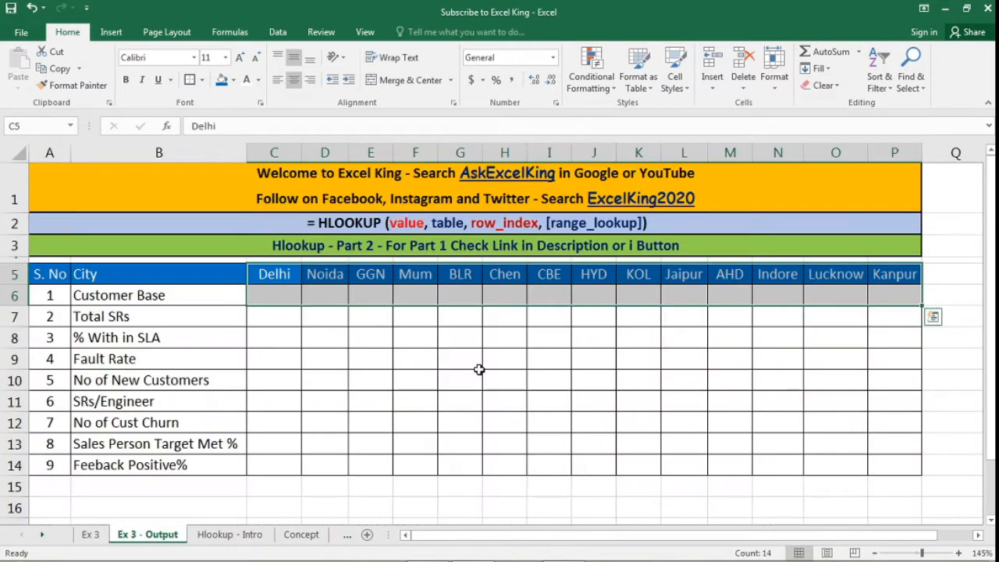
click(166, 536)
click(477, 367)
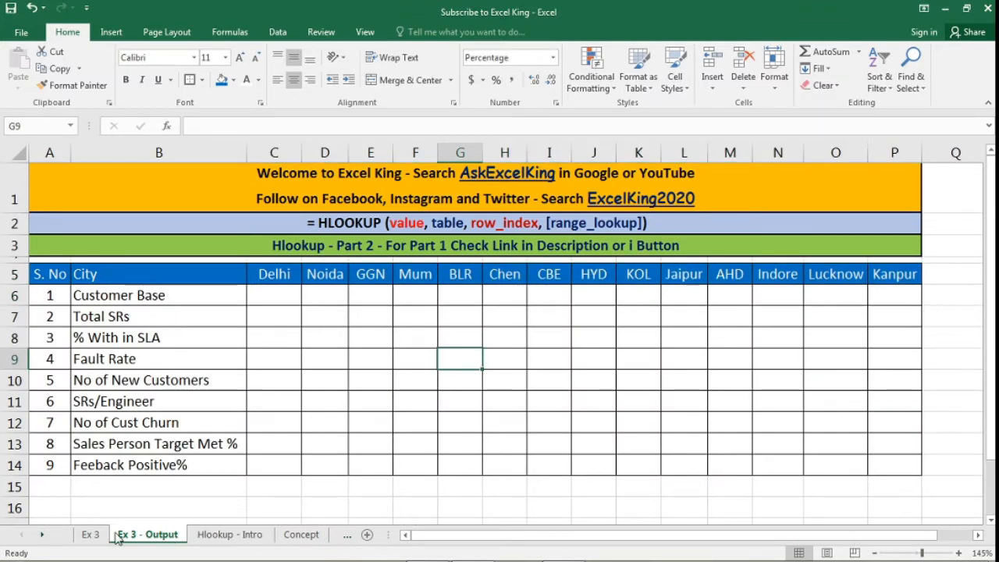
Step: Review the numbered parameters on the Ex 3 sheet, including serial number 21 and the rows from Sales to Sales Person Target Met %
click(90, 535)
scroll(107, 371, down, 3)
click(60, 366)
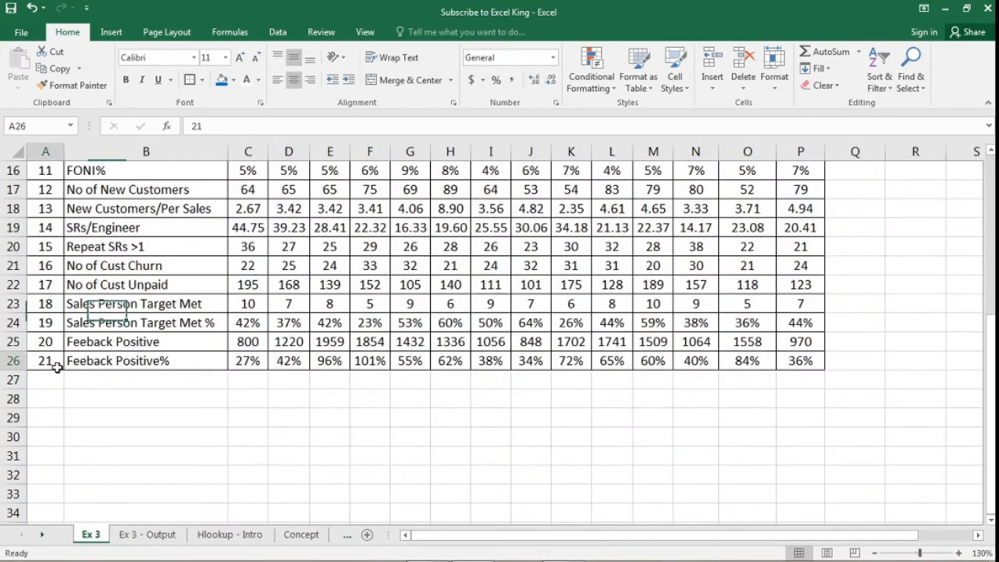
scroll(93, 363, up, 2)
drag(122, 234, 124, 436)
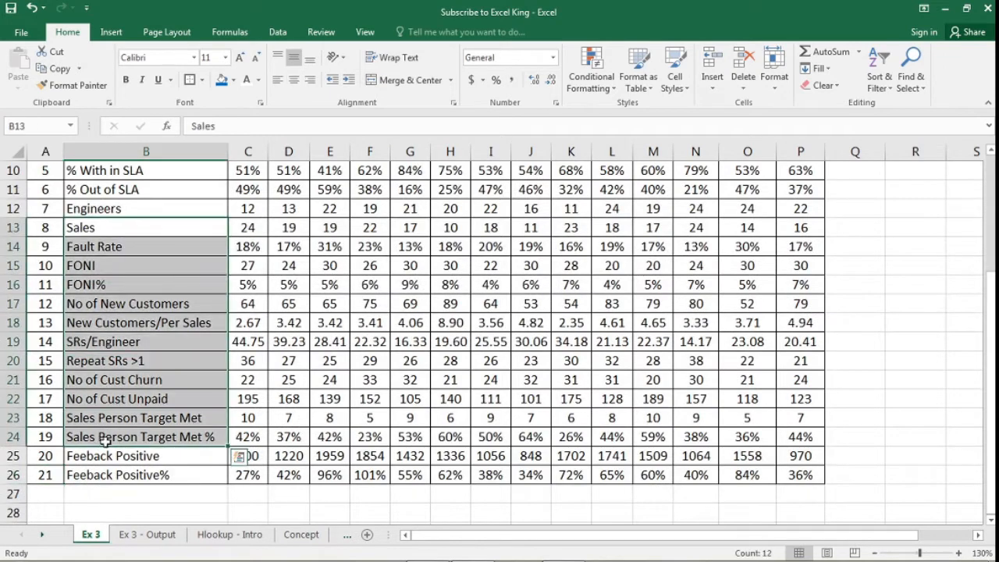
scroll(238, 457, up, 2)
Step: Examine the serial numbers and parameters from Customer Base to Feeback Positive% on the Ex 3 - Output sheet
click(129, 537)
drag(50, 297, 48, 465)
drag(173, 295, 160, 466)
click(141, 302)
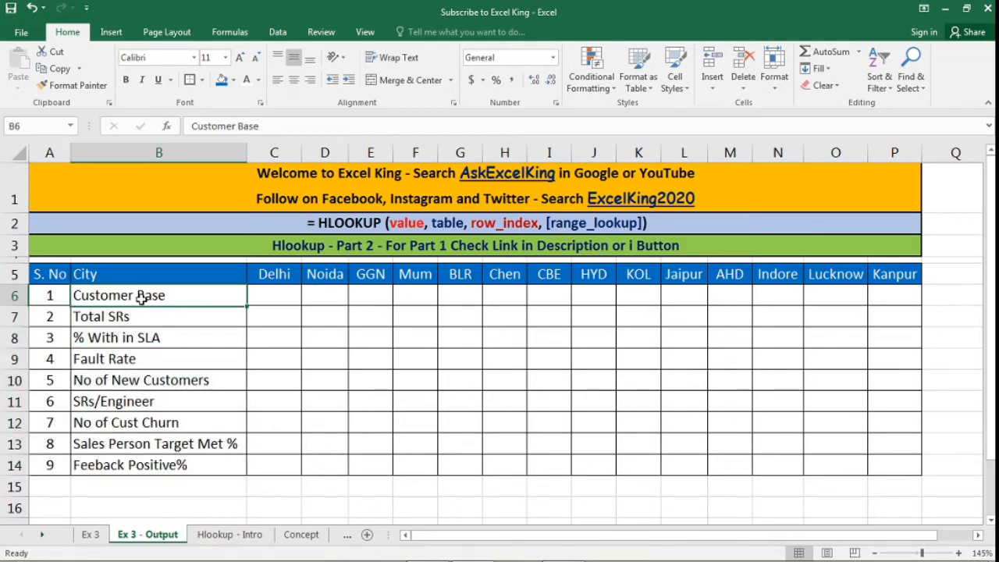
click(105, 468)
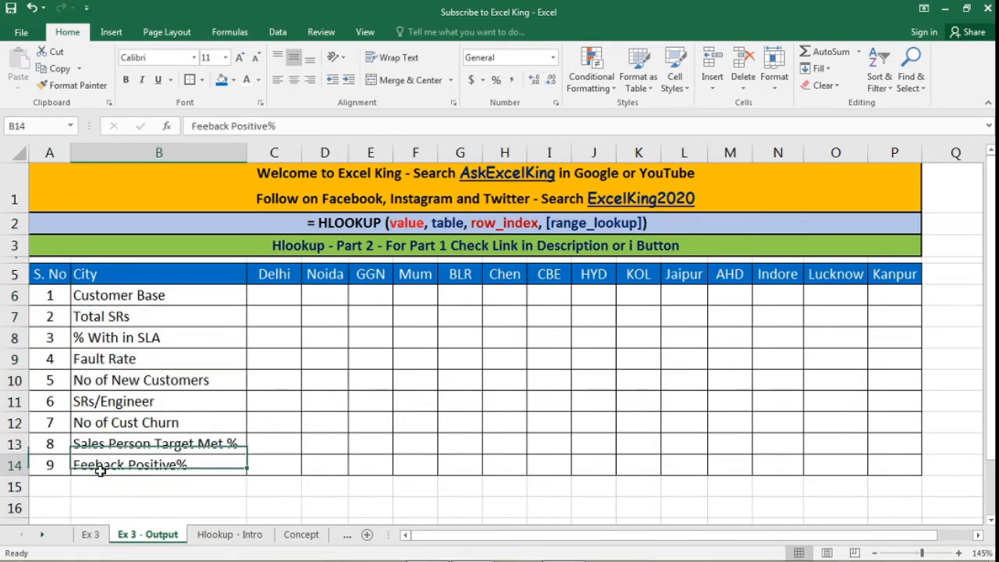
Step: Compare the position of Feeback Positive% on the Ex 3 sheet with its row on the Ex 3 - Output sheet
click(104, 539)
scroll(92, 474, down, 2)
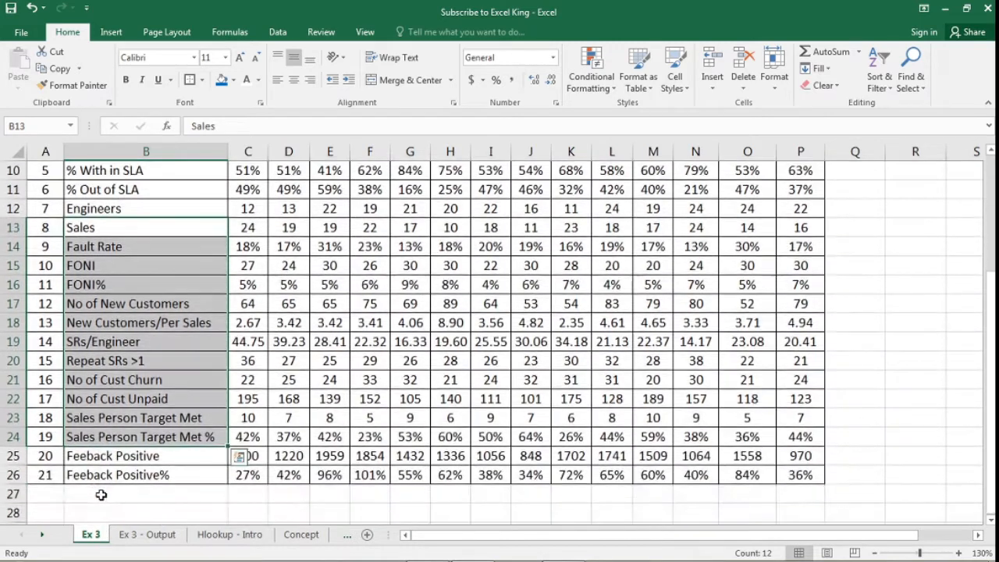
click(93, 476)
click(138, 535)
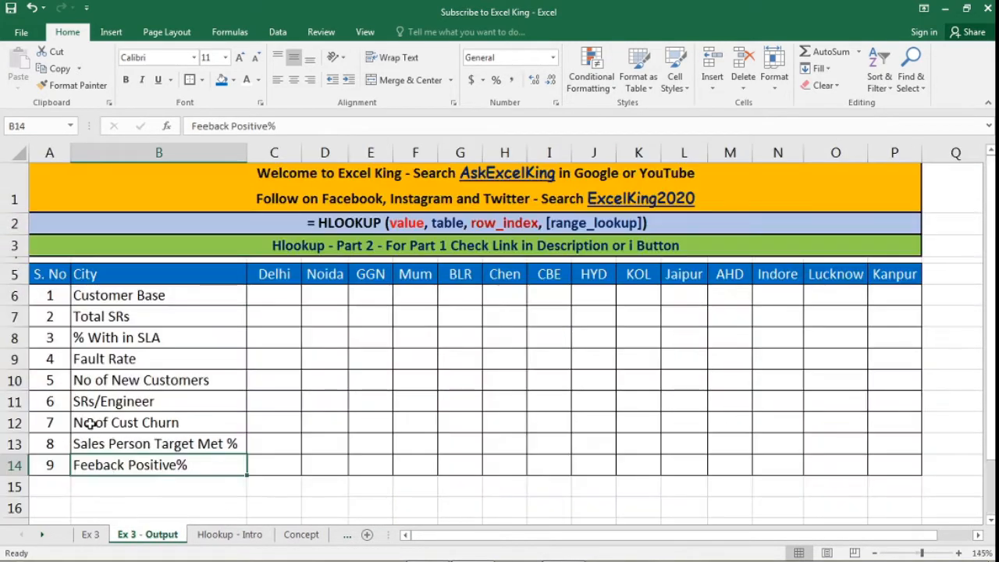
drag(53, 466, 145, 468)
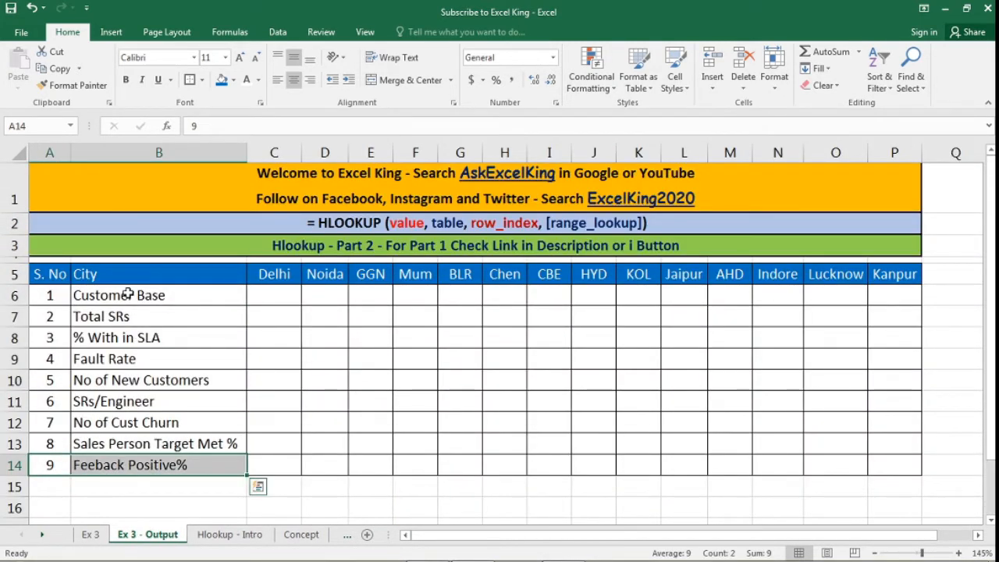
Step: Review the Ex 3 - Output parameters and city headers, check the Ex 3 source table, and return to the blank Customer Base row
drag(128, 300, 136, 457)
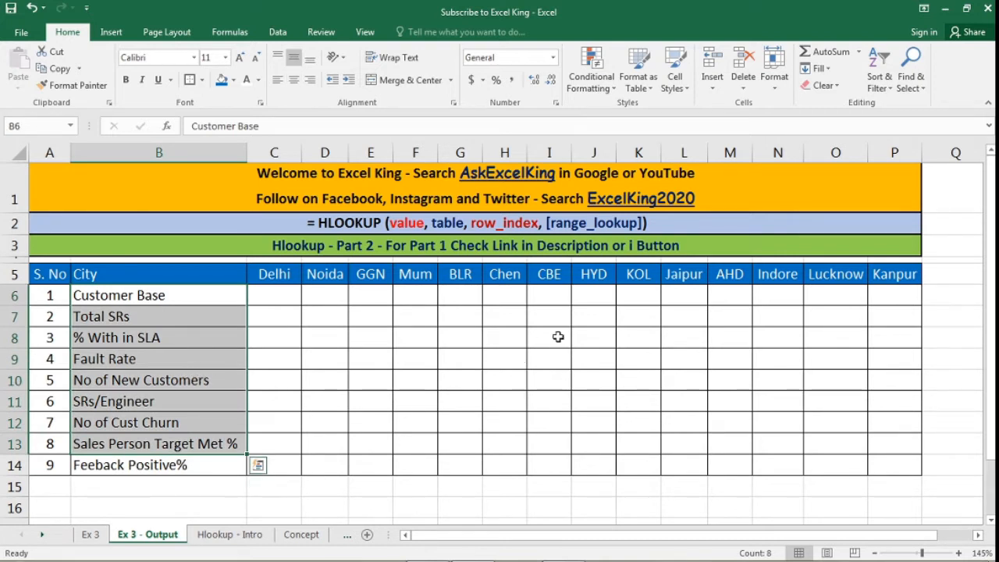
drag(208, 296, 202, 465)
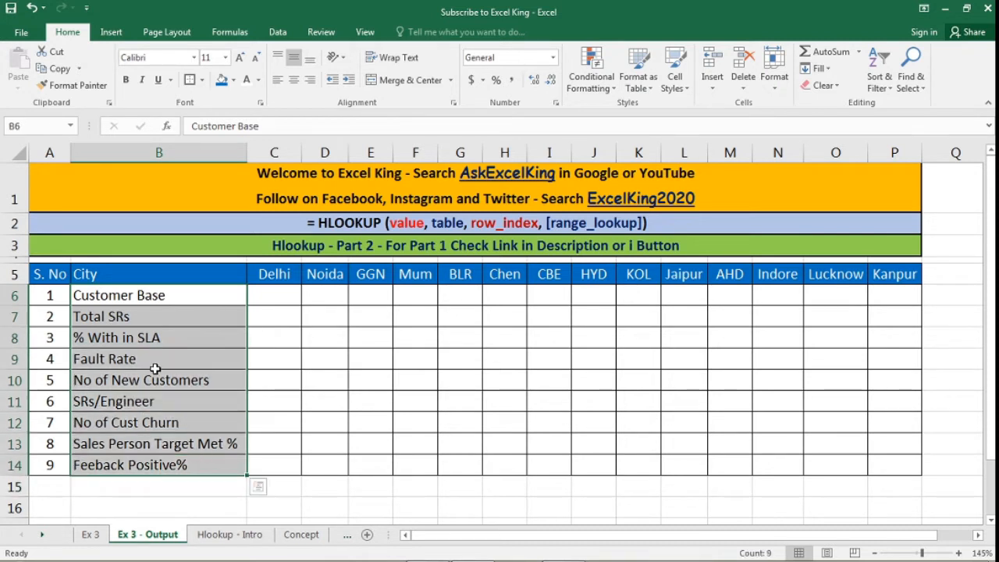
drag(282, 269, 895, 267)
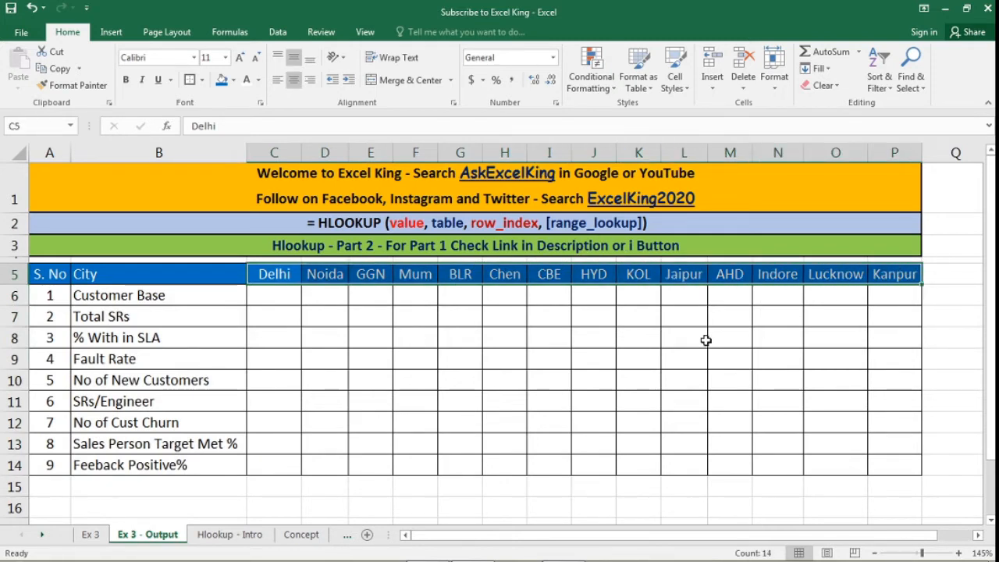
click(98, 535)
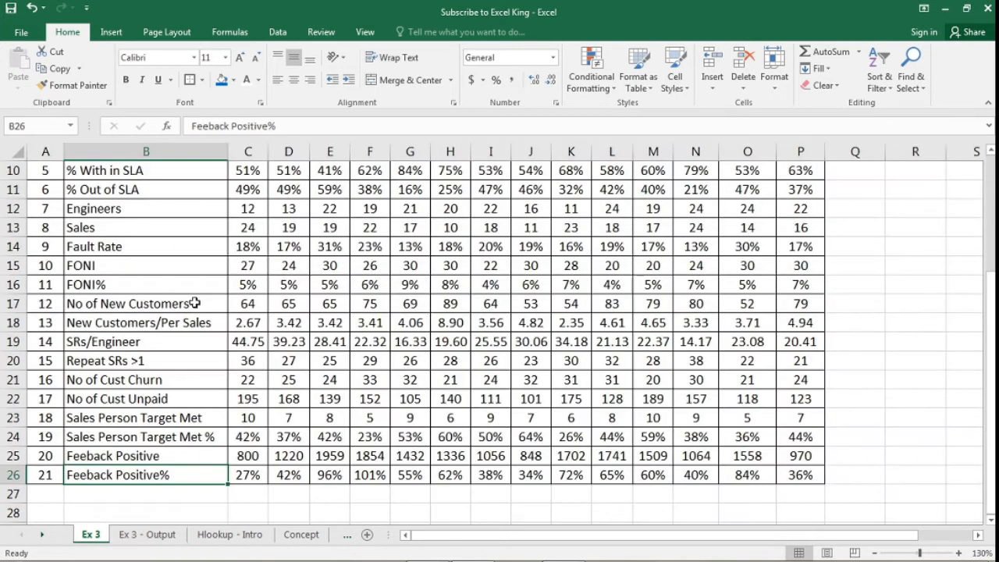
scroll(416, 395, up, 3)
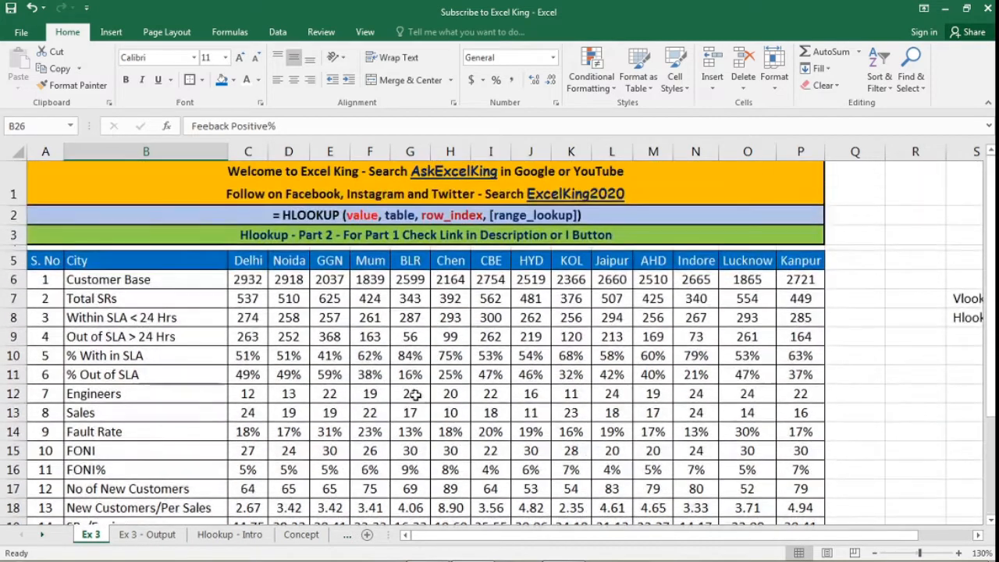
click(149, 534)
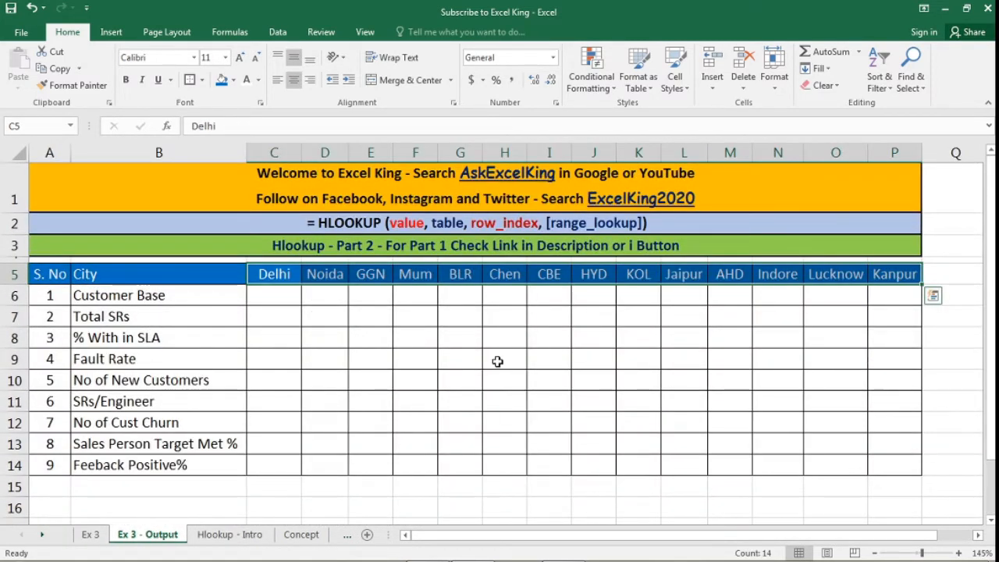
click(520, 297)
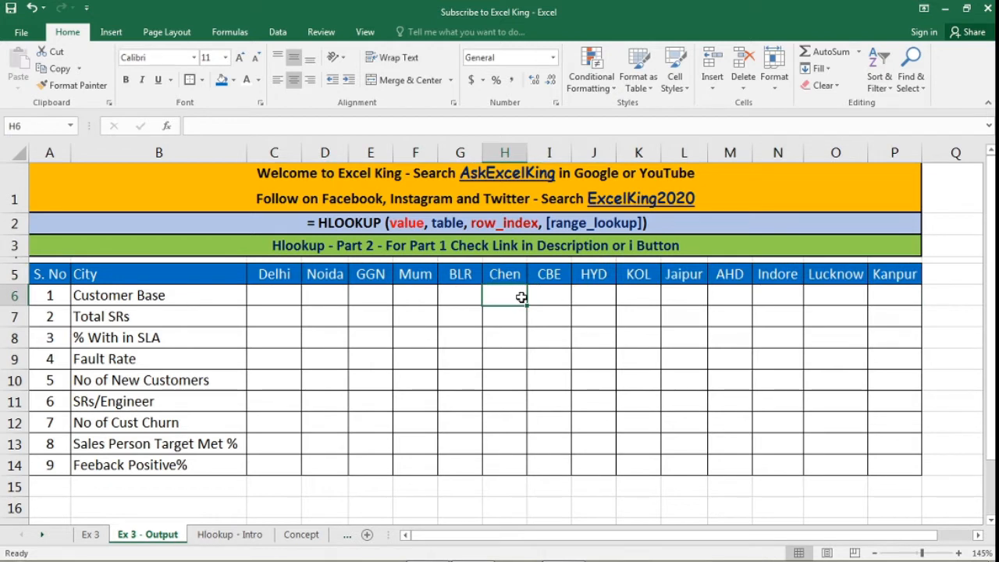
Step: Trace the blank Customer Base cells for Delhi, Noida and GGN up to their city headers in row 5
click(280, 297)
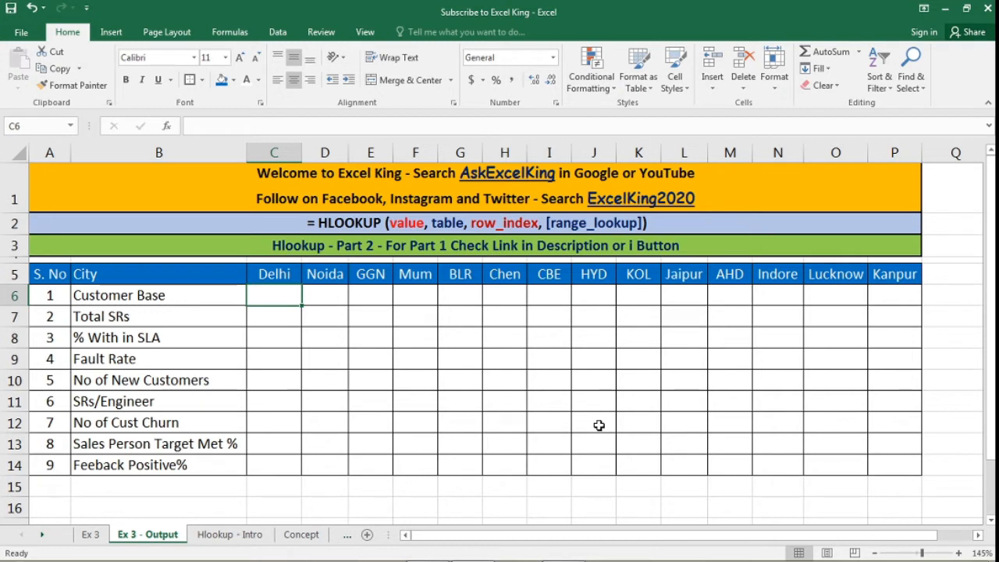
key(Left)
key(Right)
key(Up)
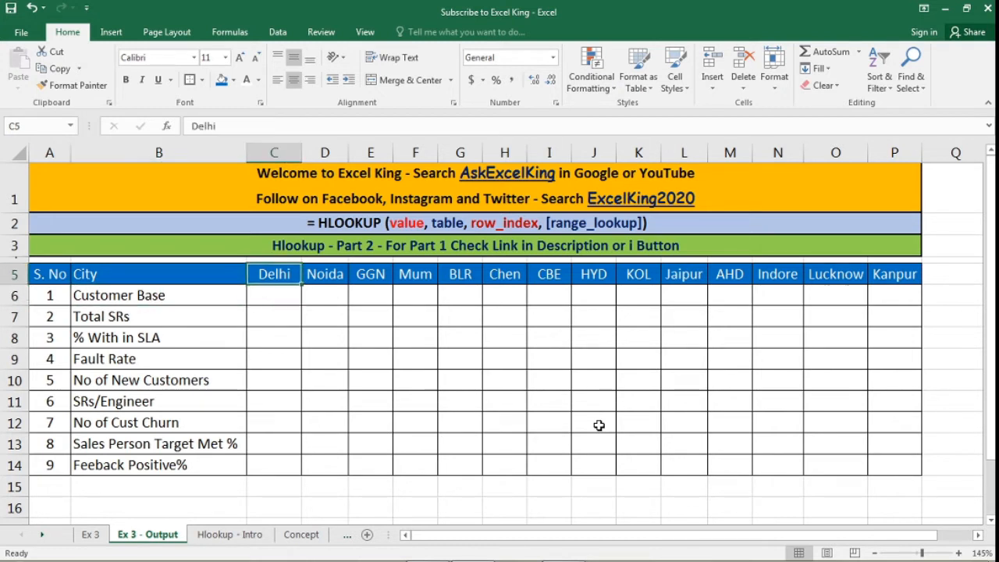
key(Down)
key(Right)
key(Up)
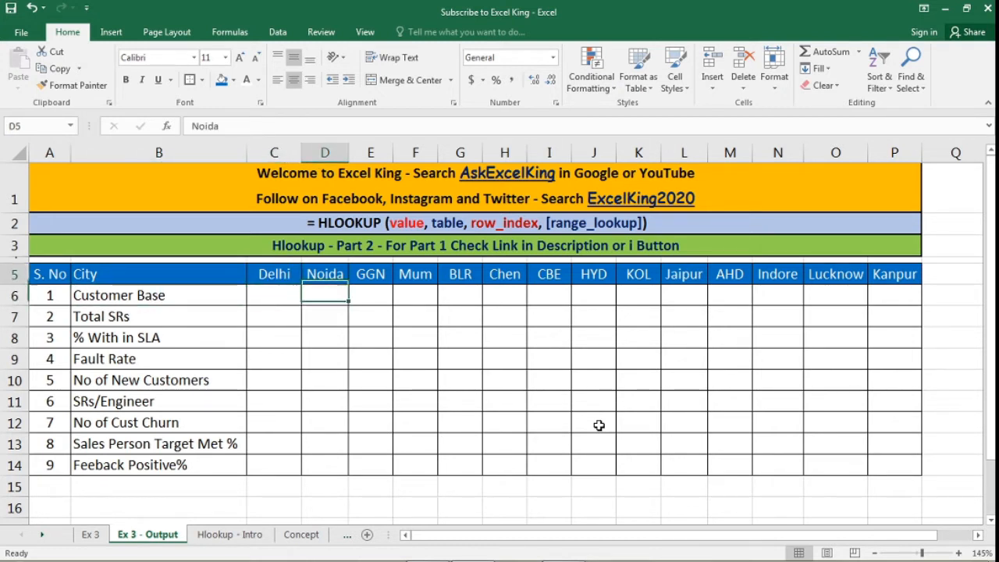
key(Down)
key(Right)
key(Up)
key(Left)
key(Left)
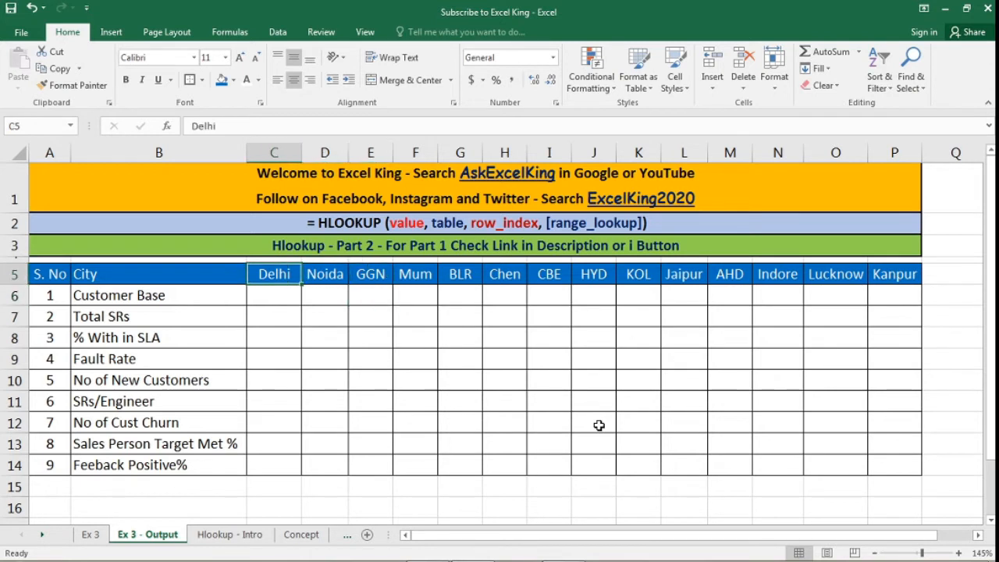
Step: Start an HLOOKUP formula in cell C6 for Delhi's Customer Base, using C5 as the lookup value
key(Down)
text(=hl)
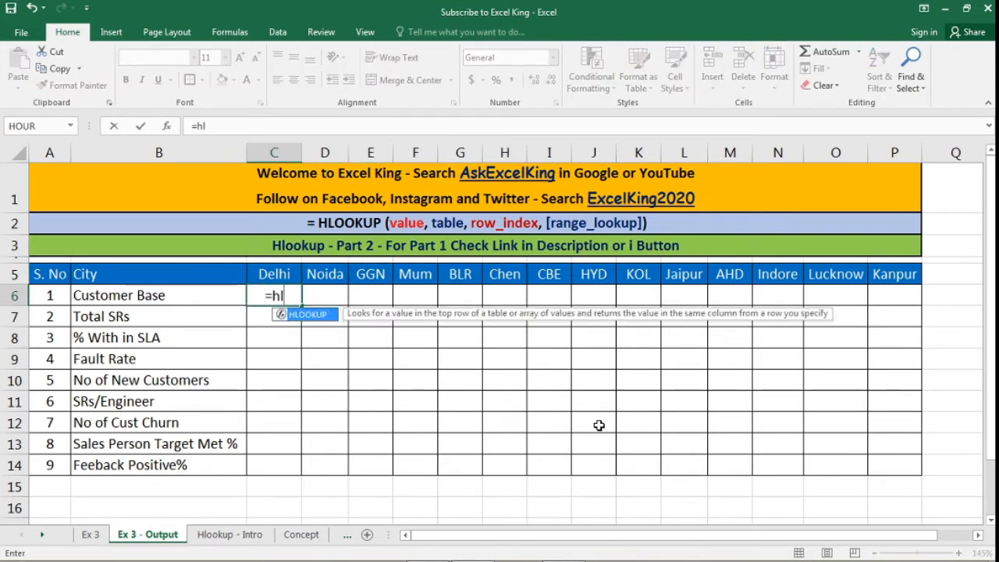
key(Tab)
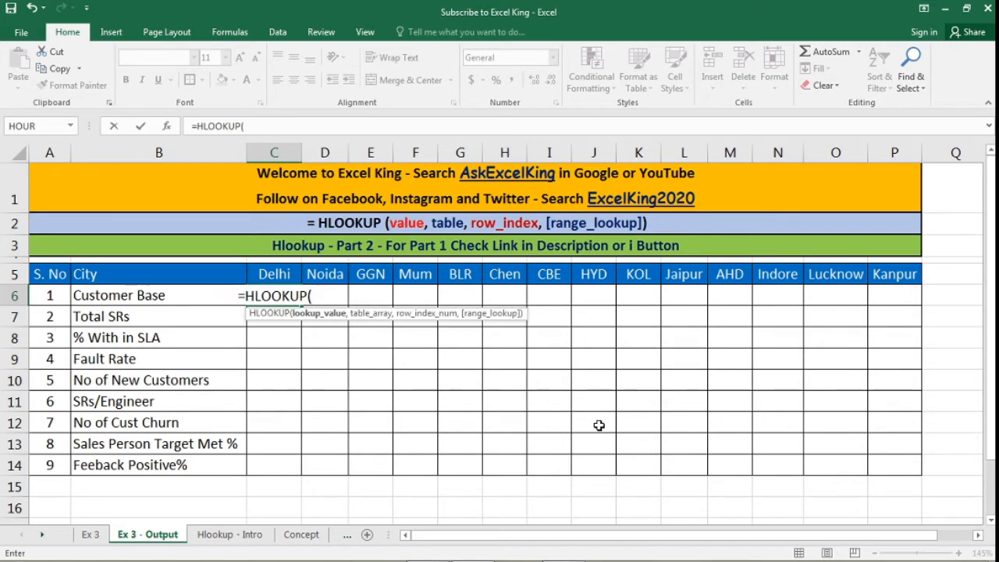
key(Up)
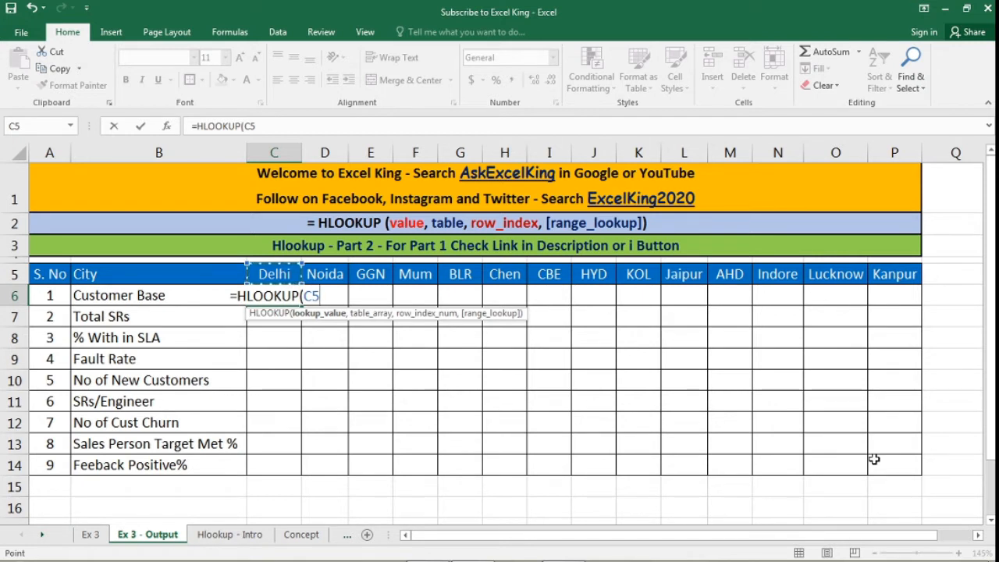
text(,)
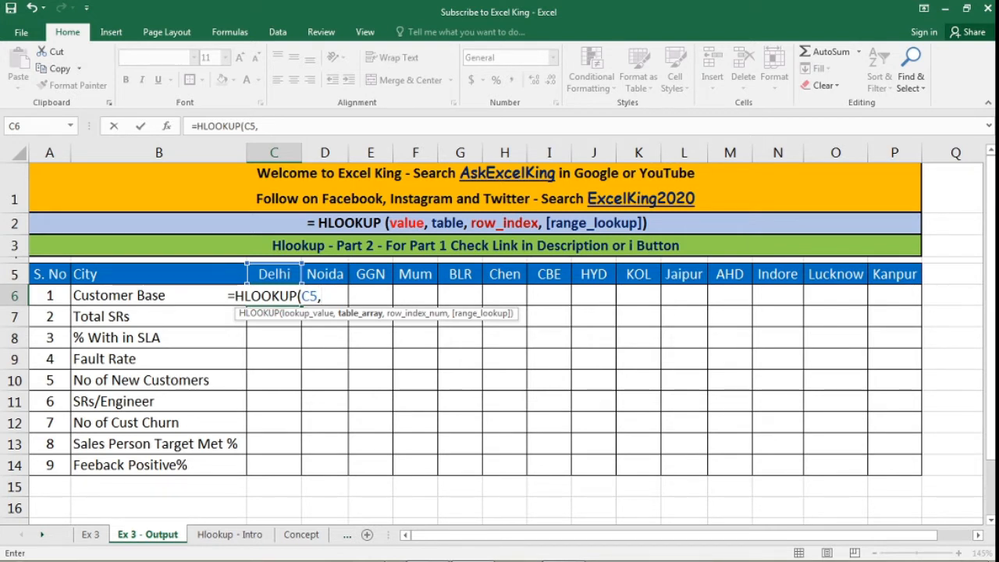
Step: Set the HLOOKUP table array to 'Ex 3'!A5:P26 and proceed to the row index argument
click(91, 537)
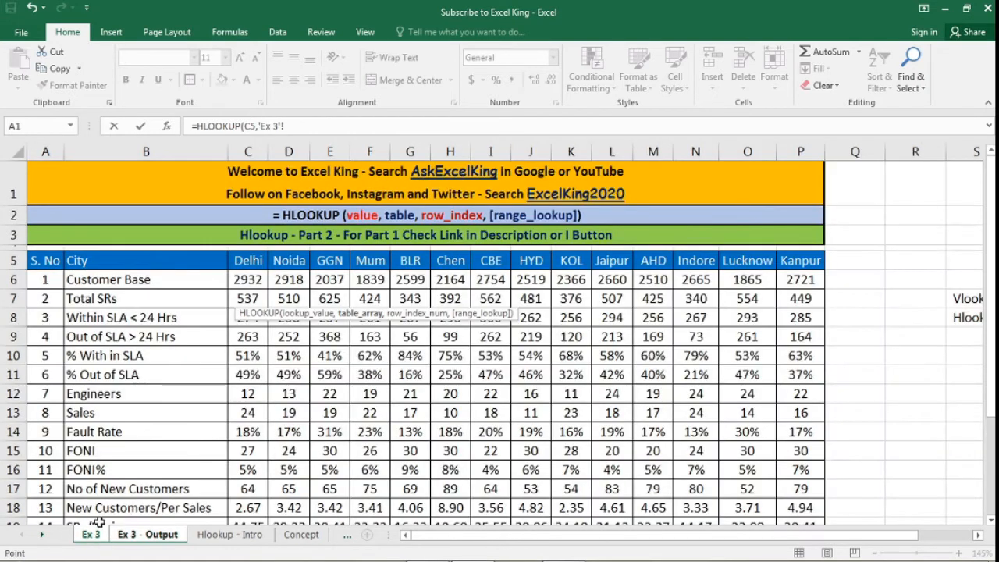
drag(248, 261, 554, 380)
drag(50, 258, 791, 463)
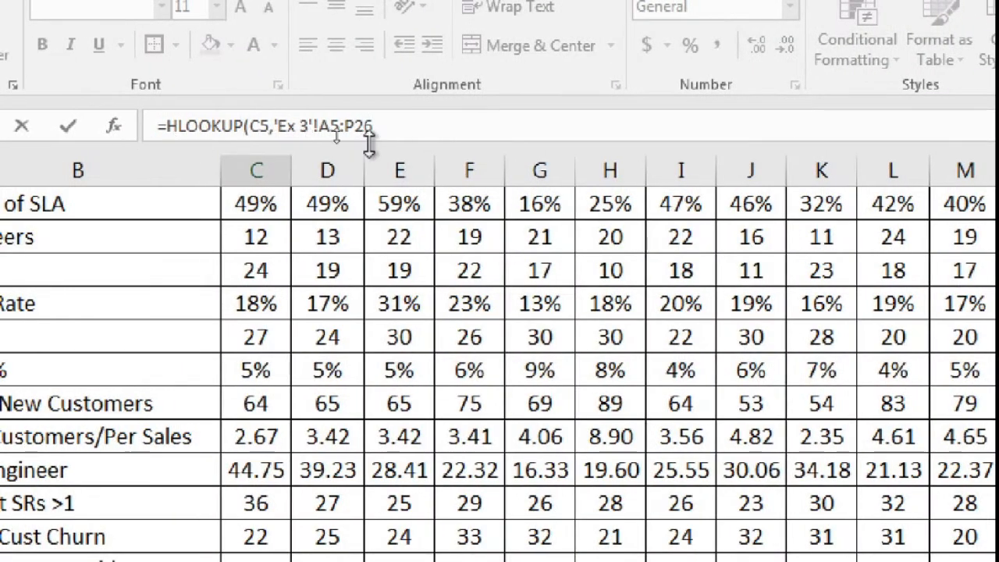
click(402, 121)
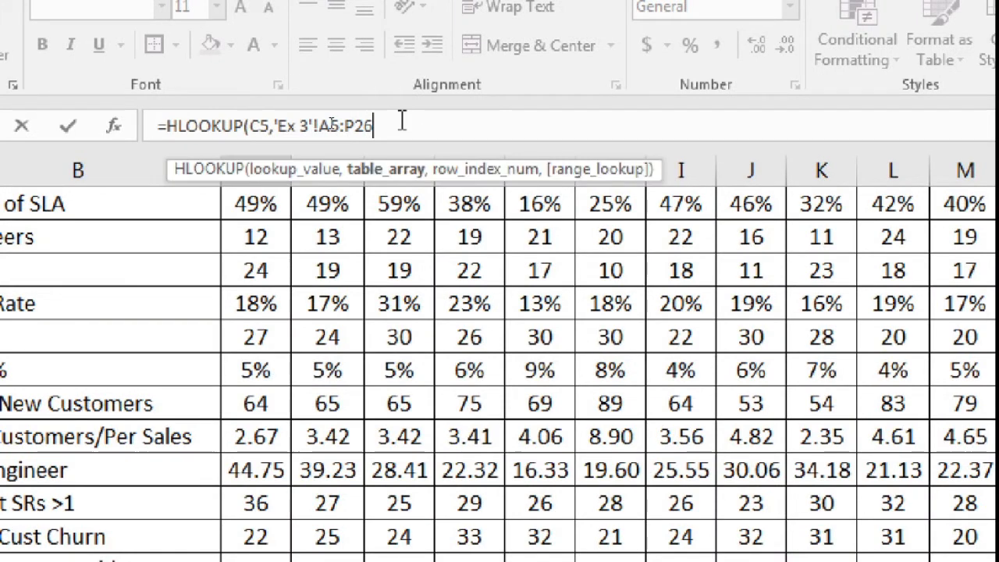
text(,)
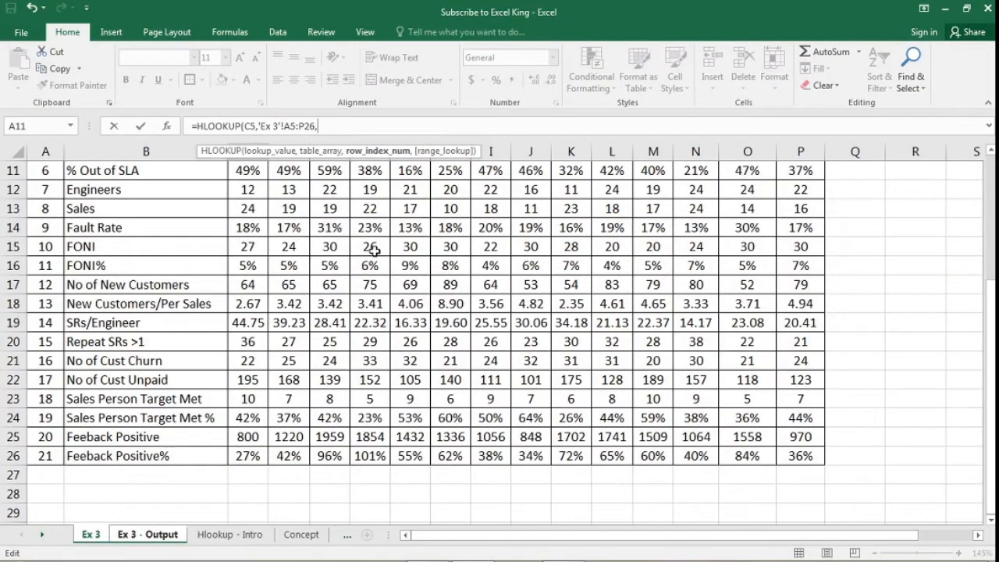
click(239, 536)
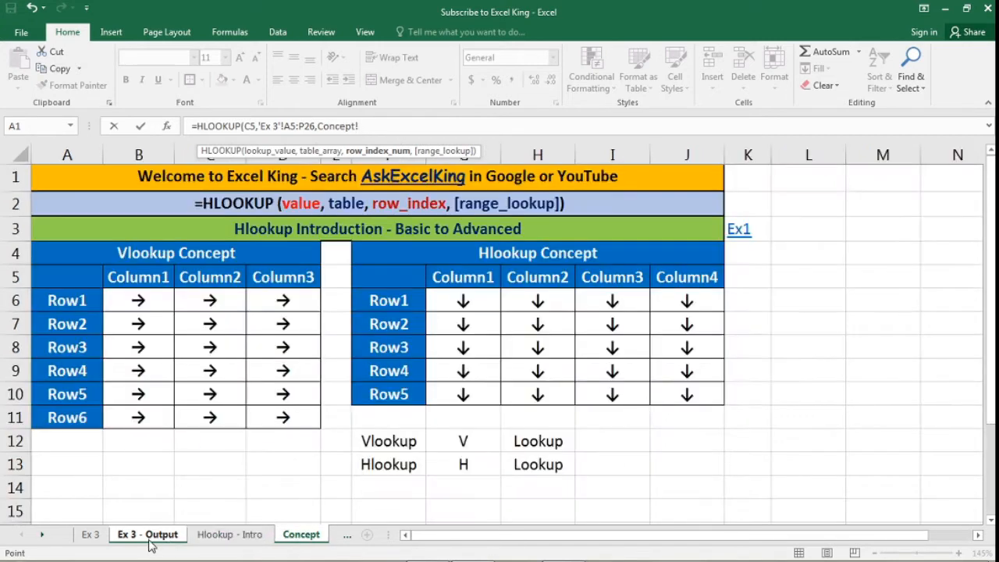
click(150, 539)
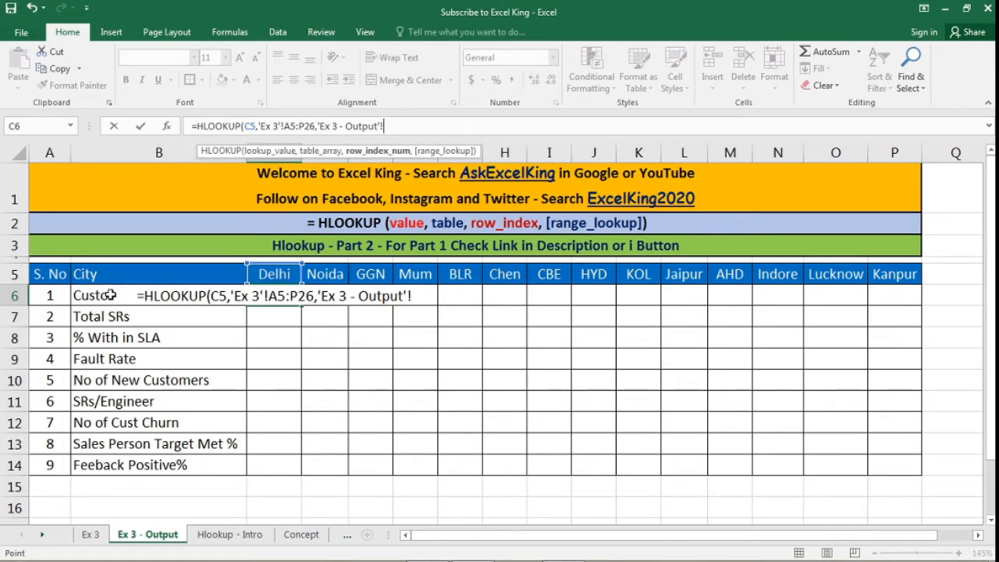
click(424, 295)
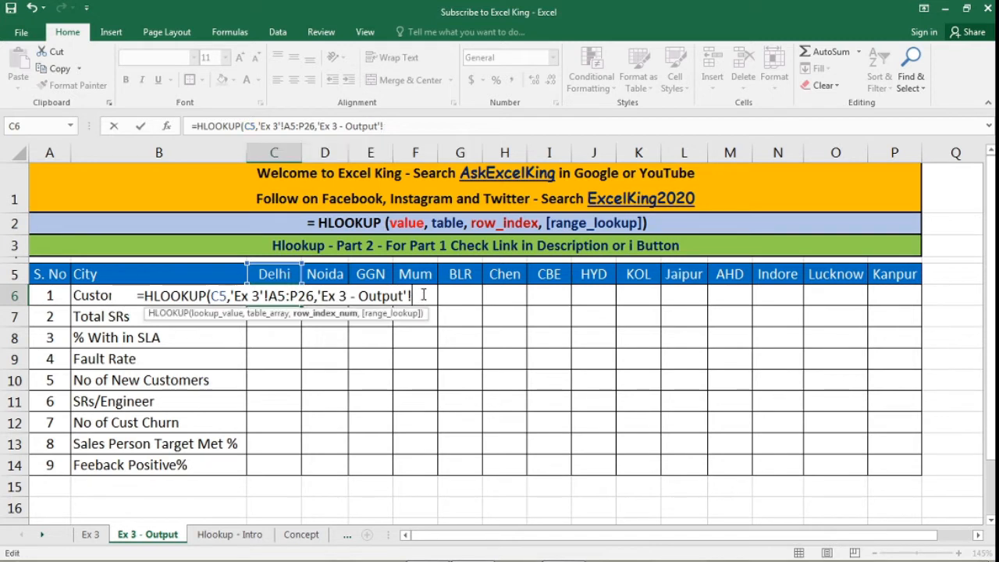
text(,)
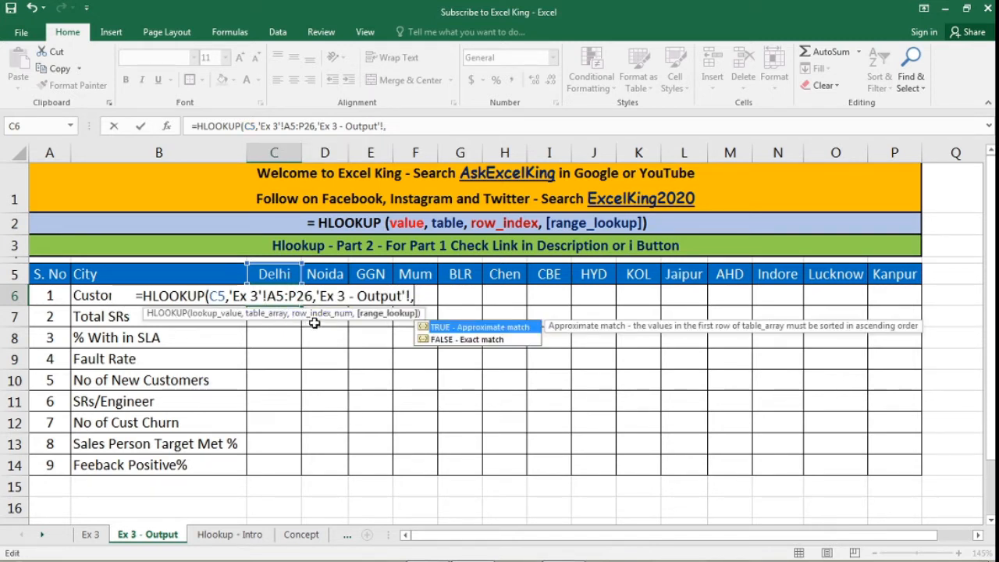
drag(318, 294, 418, 295)
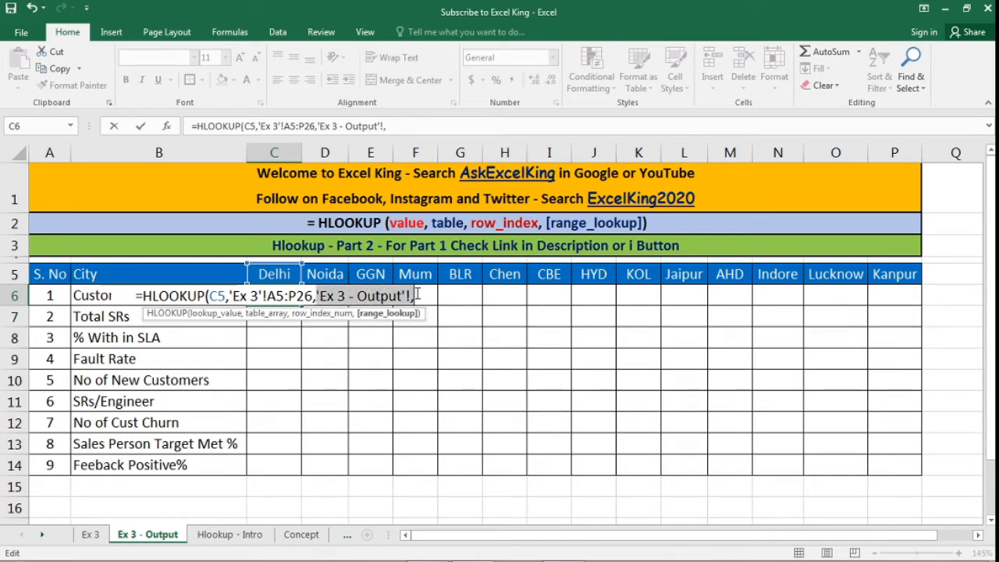
key(BackSpace)
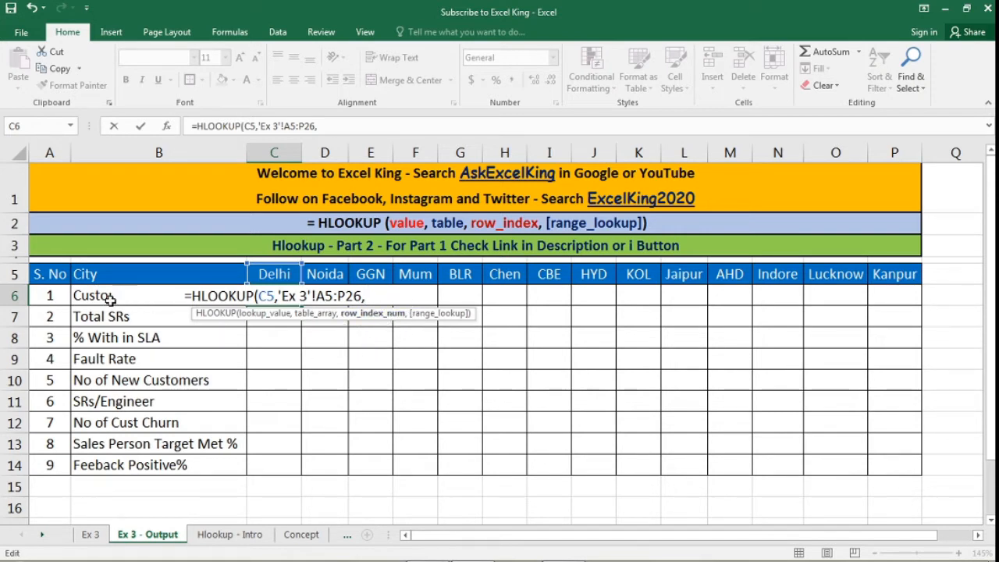
Step: Count the Ex 3 rows from the city header to Customer Base and complete C6's HLOOKUP with row index 2 and range lookup 0
click(89, 539)
scroll(141, 304, up, 3)
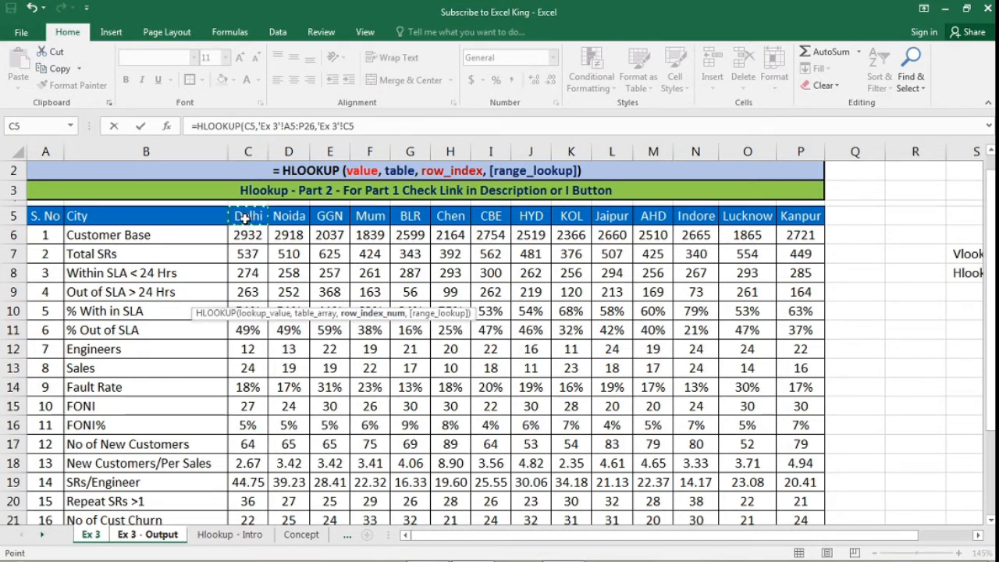
click(10, 216)
click(14, 234)
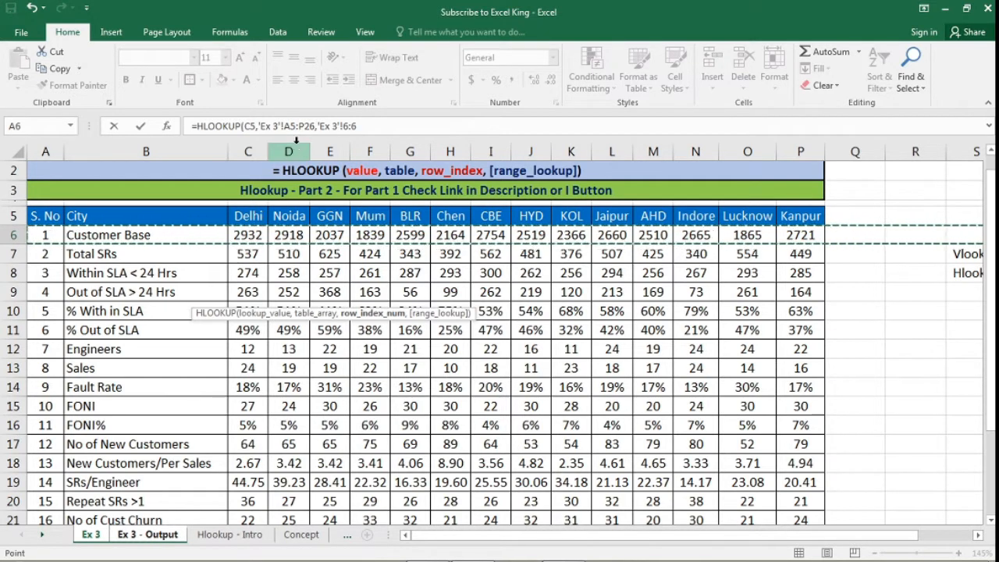
drag(318, 126, 359, 127)
key(BackSpace)
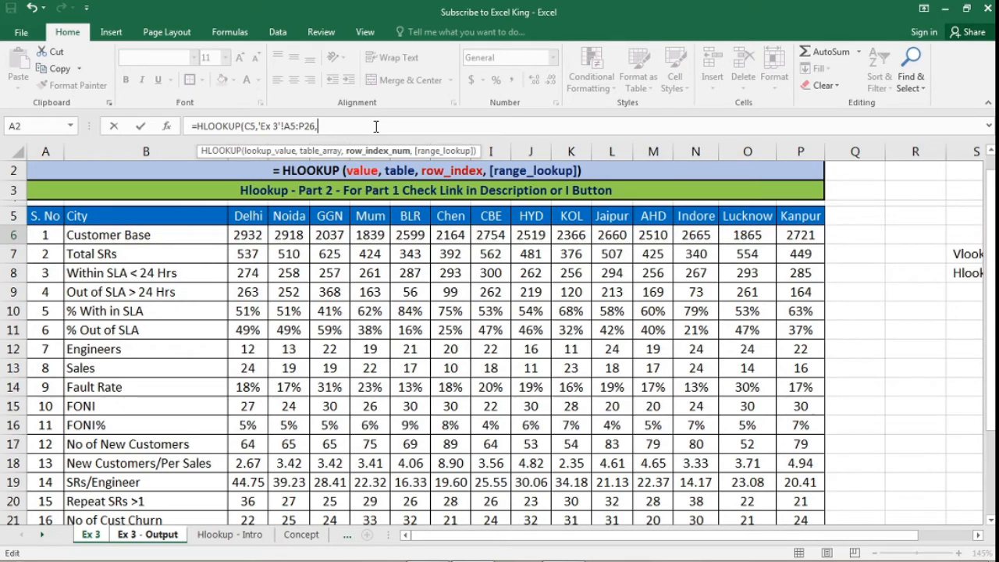
text(2,0)
key(Return)
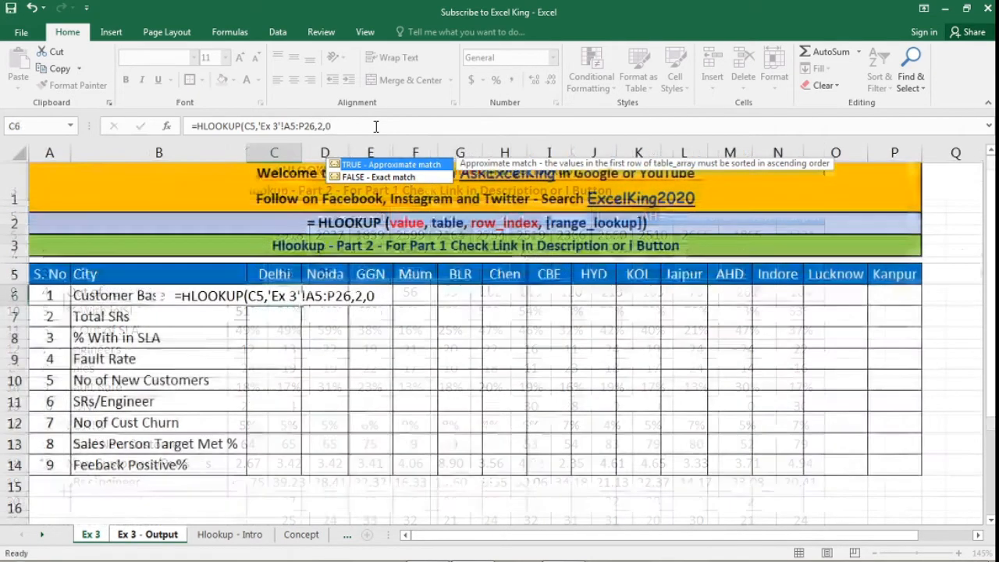
Step: Fill the Customer Base HLOOKUP formula from C6 down the Delhi column through C14, checking the copy in C7 along the way
click(280, 295)
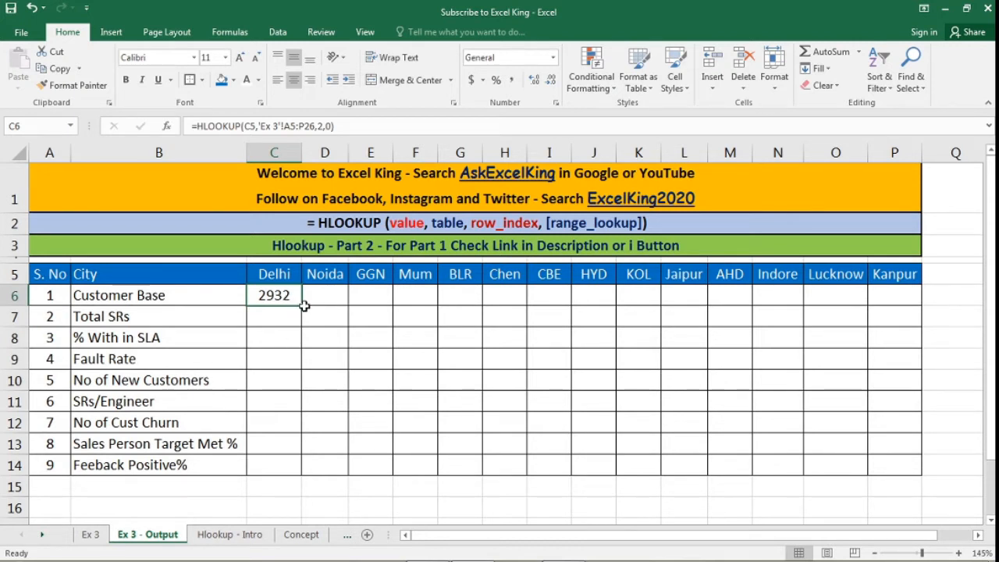
drag(304, 306, 304, 322)
click(289, 317)
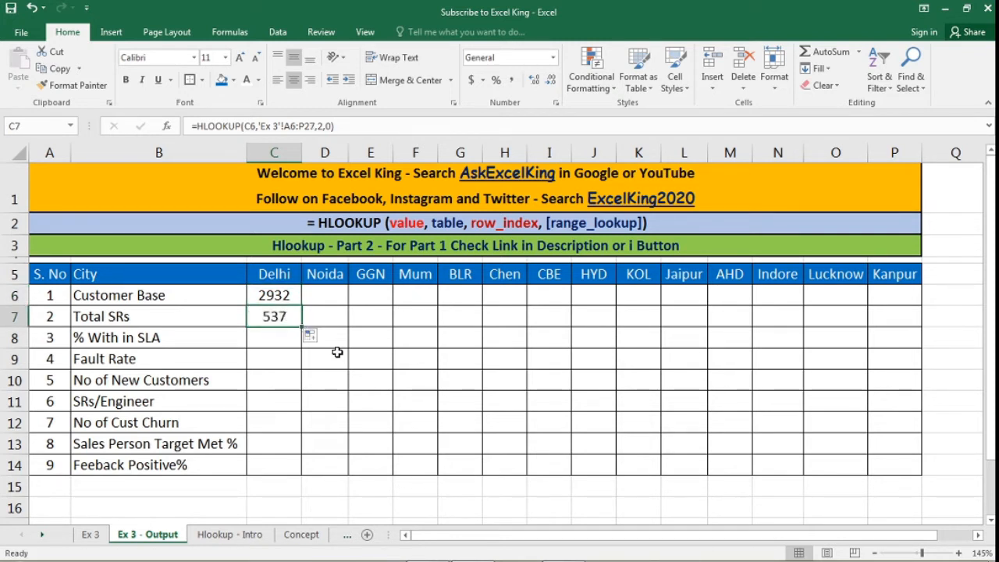
key(F2)
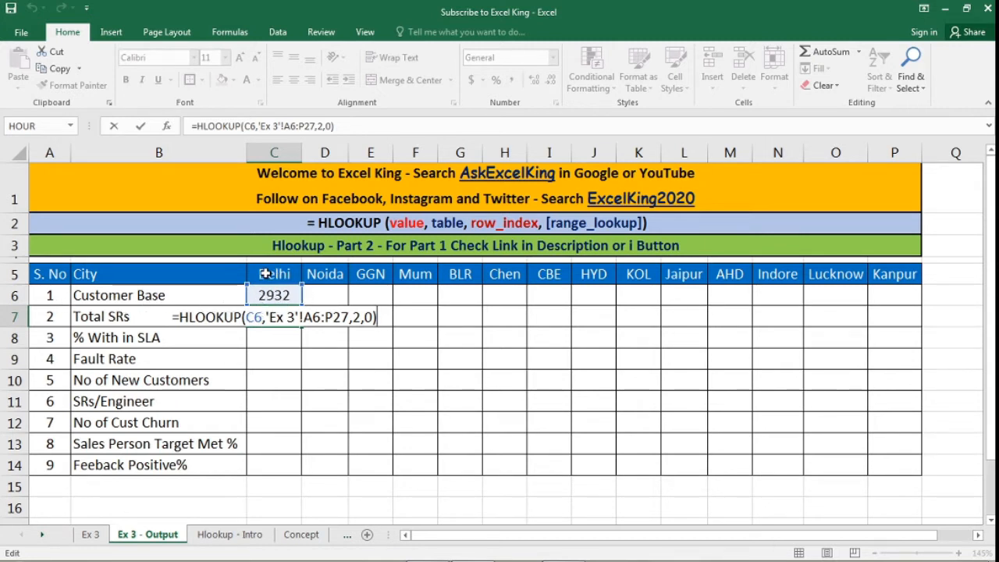
key(ctrl+Return)
drag(303, 326, 307, 471)
Step: Examine the lookup value and table array references in the copied formulas of cells C8 through C12
click(283, 339)
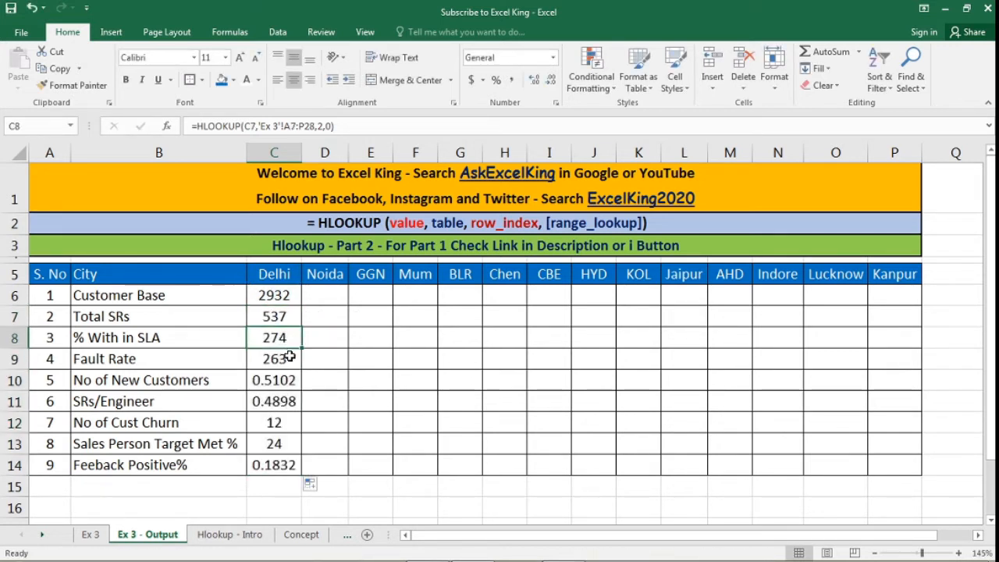
key(F2)
key(Return)
key(F2)
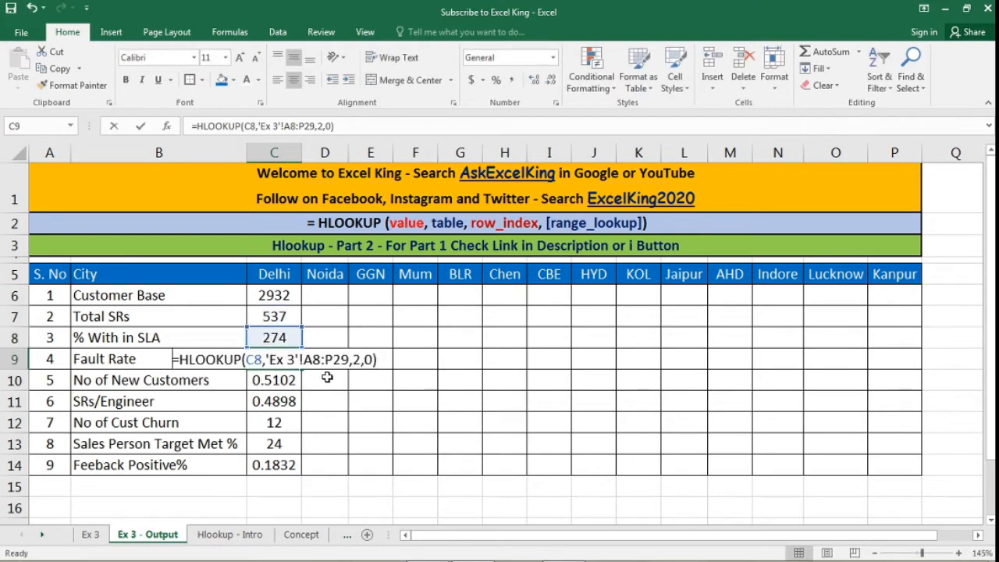
key(Return)
key(F2)
key(Return)
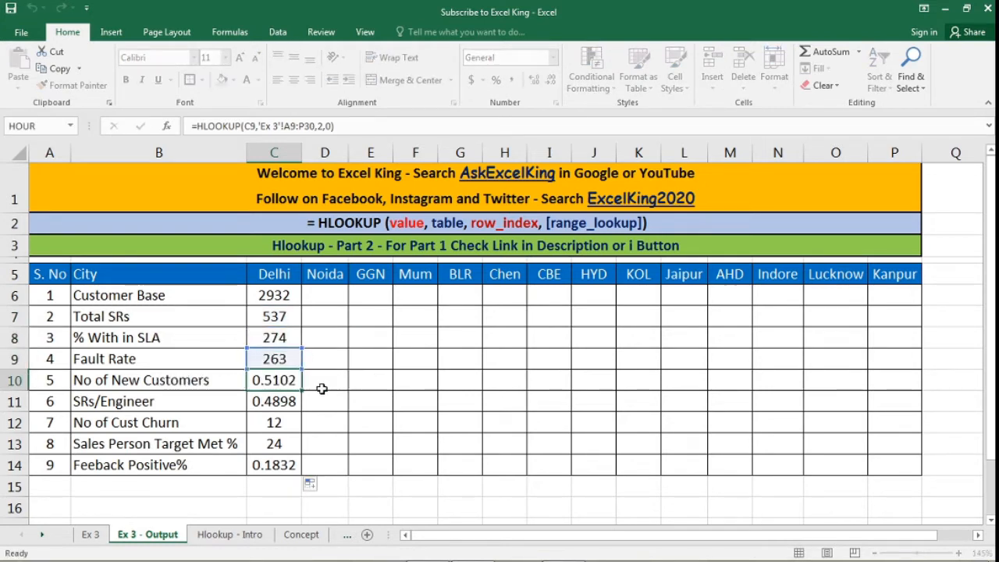
key(F2)
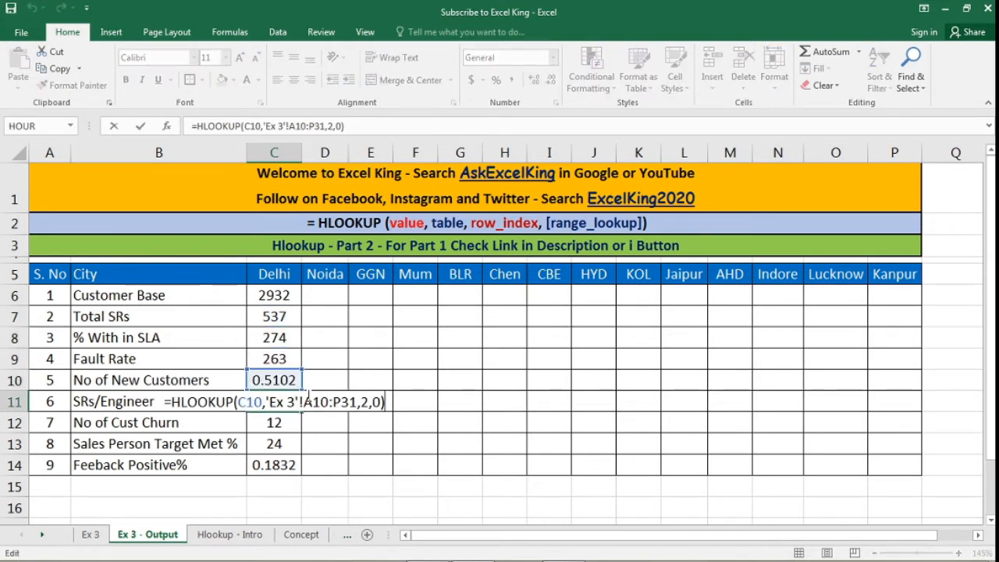
key(Return)
key(F2)
key(Escape)
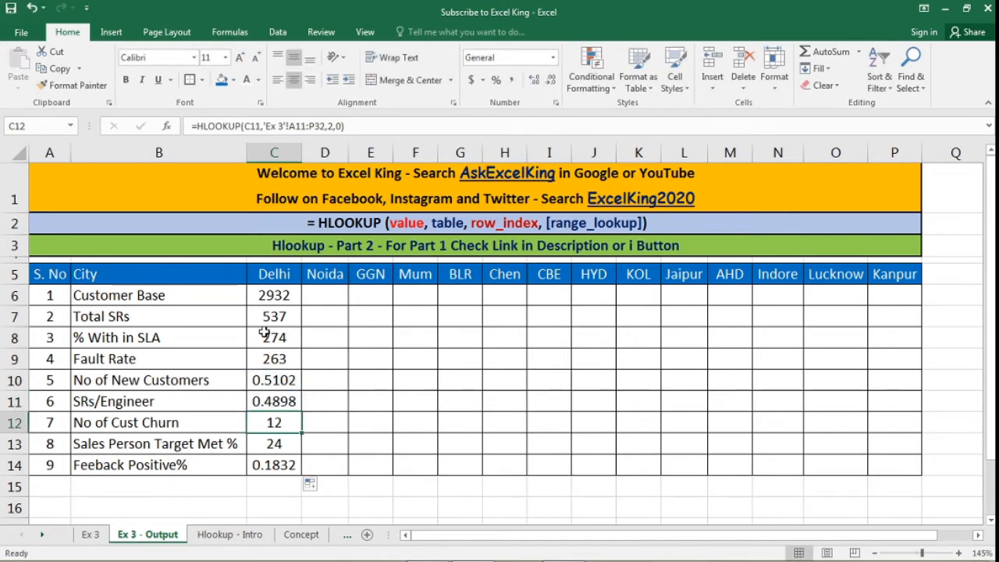
Step: Compare Delhi's results below Customer Base with their parameter labels, from Total SRs down to Feeback Positive%
click(274, 317)
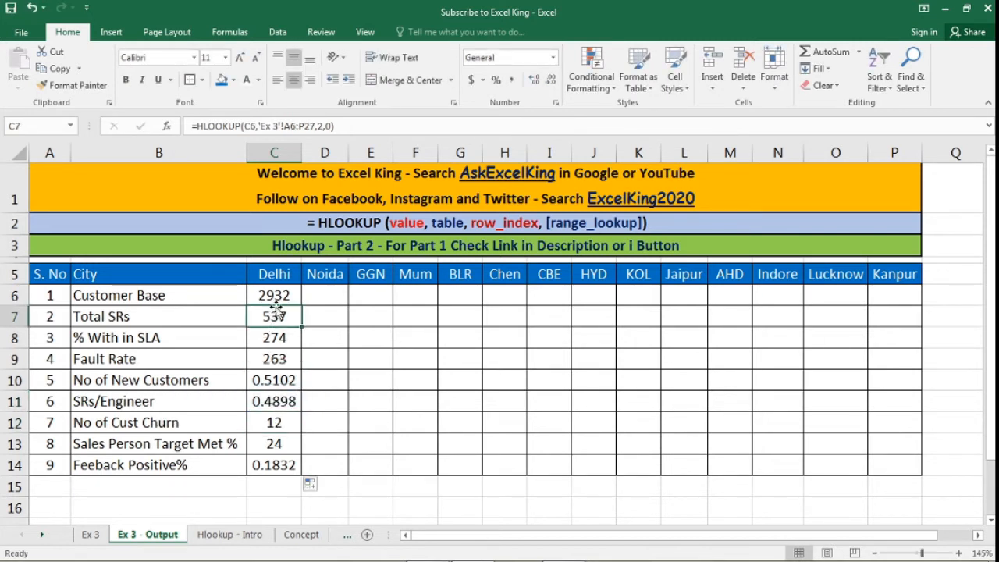
click(279, 338)
click(278, 359)
click(278, 380)
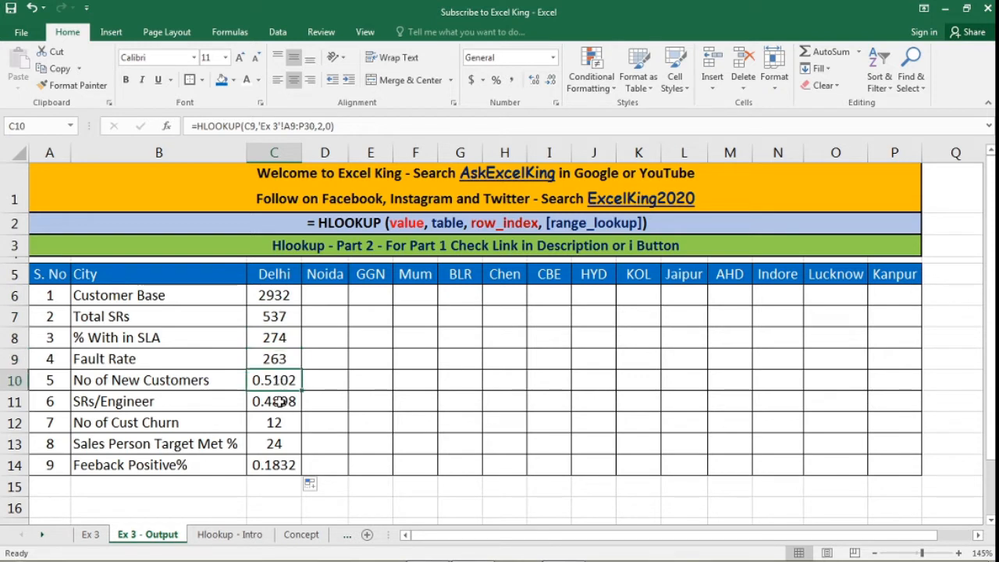
click(279, 401)
click(279, 423)
click(278, 444)
click(278, 464)
click(282, 497)
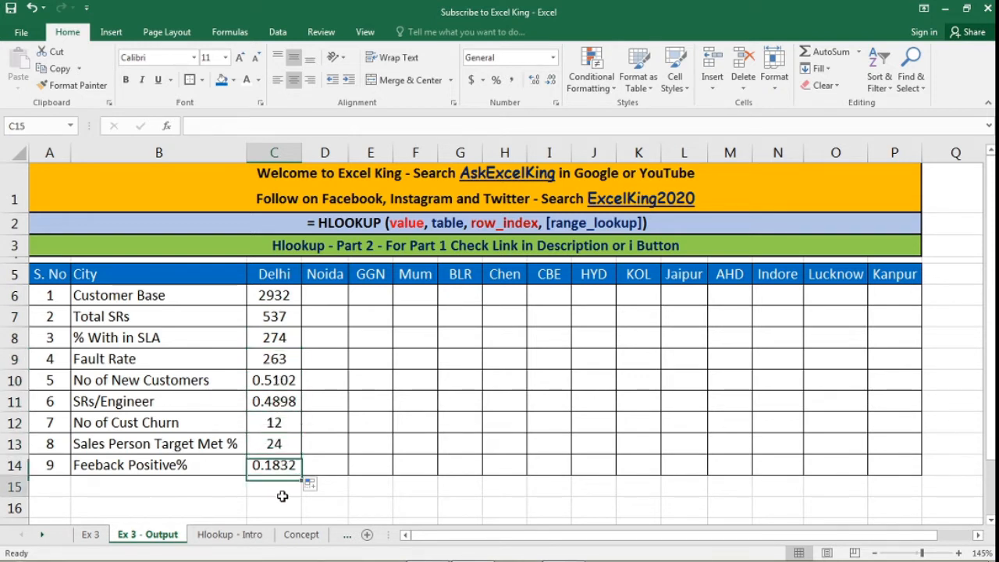
click(73, 460)
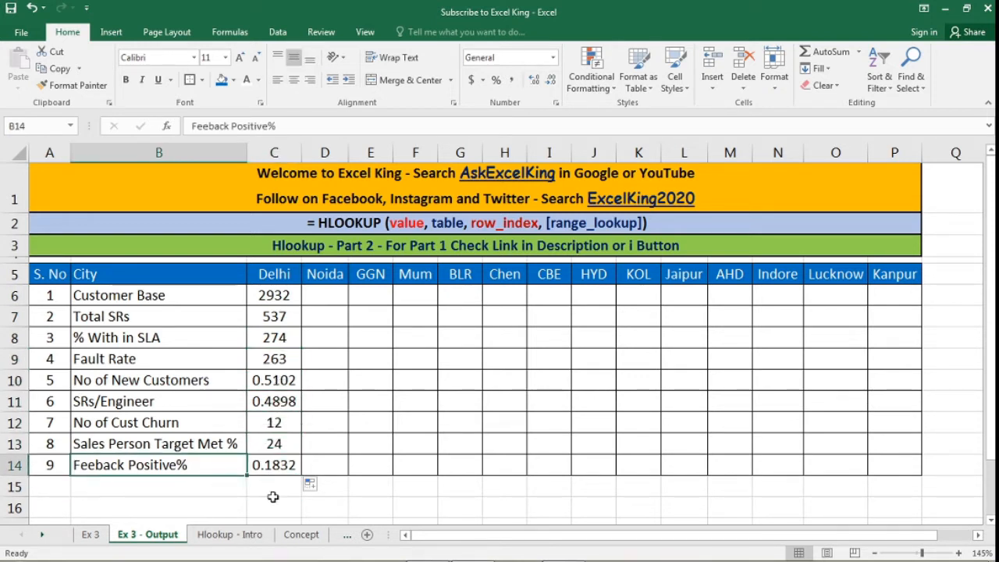
click(278, 316)
click(278, 337)
click(279, 359)
click(278, 380)
click(279, 401)
click(279, 422)
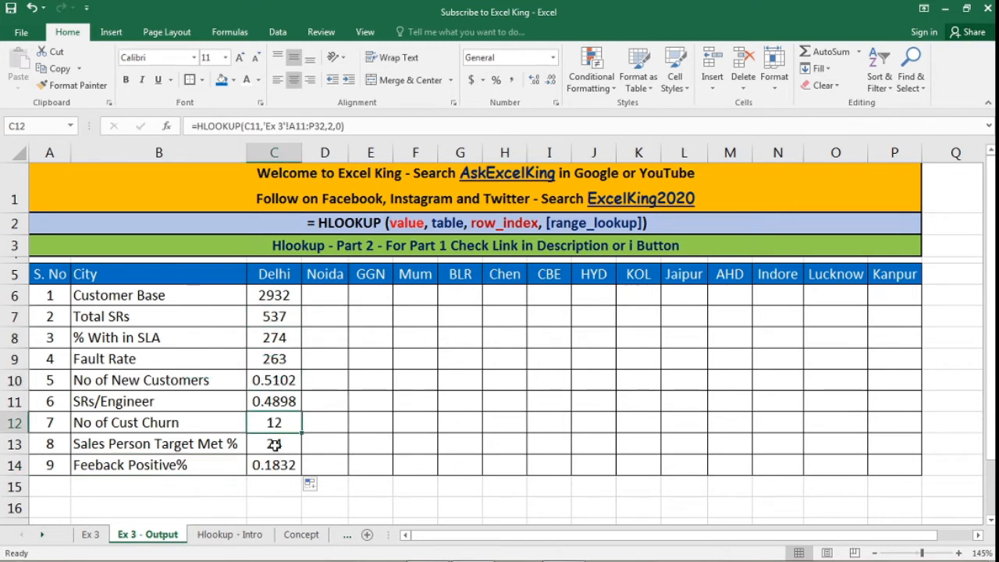
click(281, 497)
drag(279, 317, 285, 461)
key(Delete)
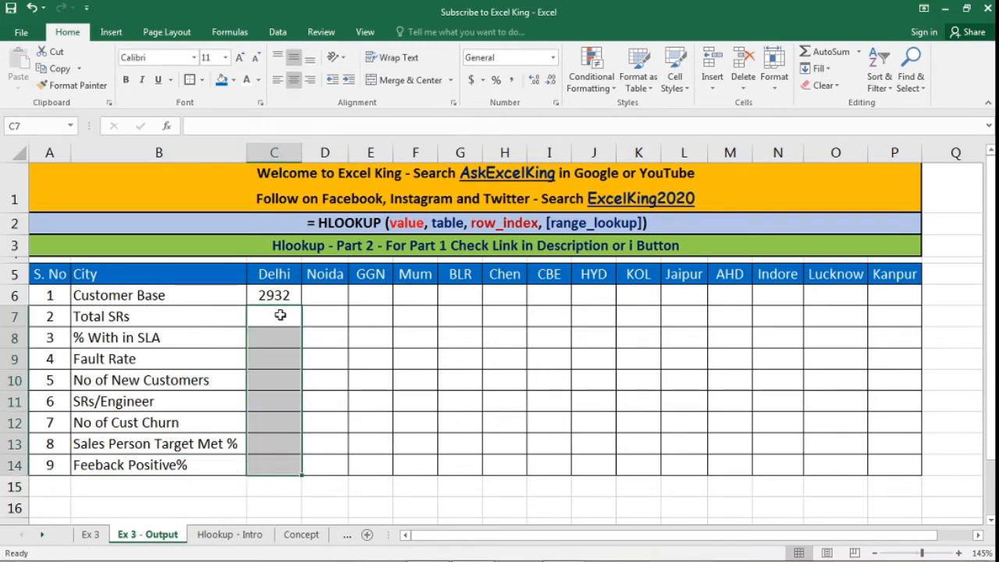
key(ctrl+z)
Step: Inspect the table array A5:P26 inside the Customer Base formula in C6, leaving the formula as it is
click(280, 316)
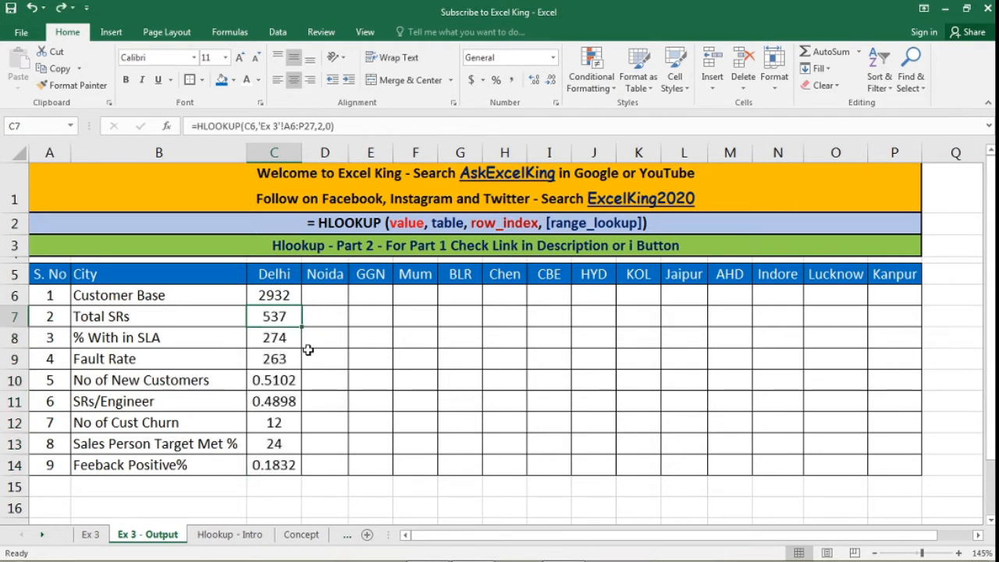
key(Up)
key(F2)
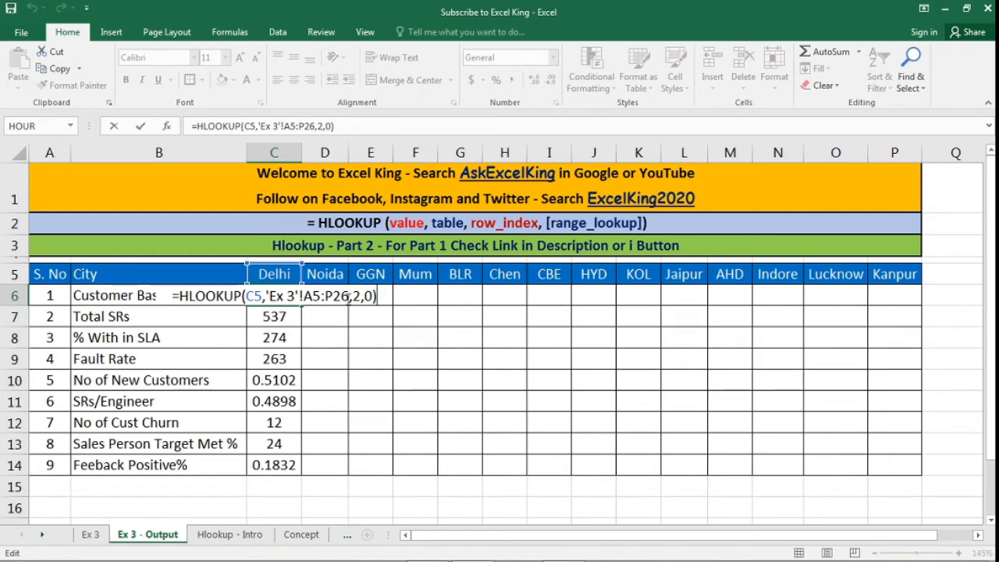
drag(304, 299, 353, 299)
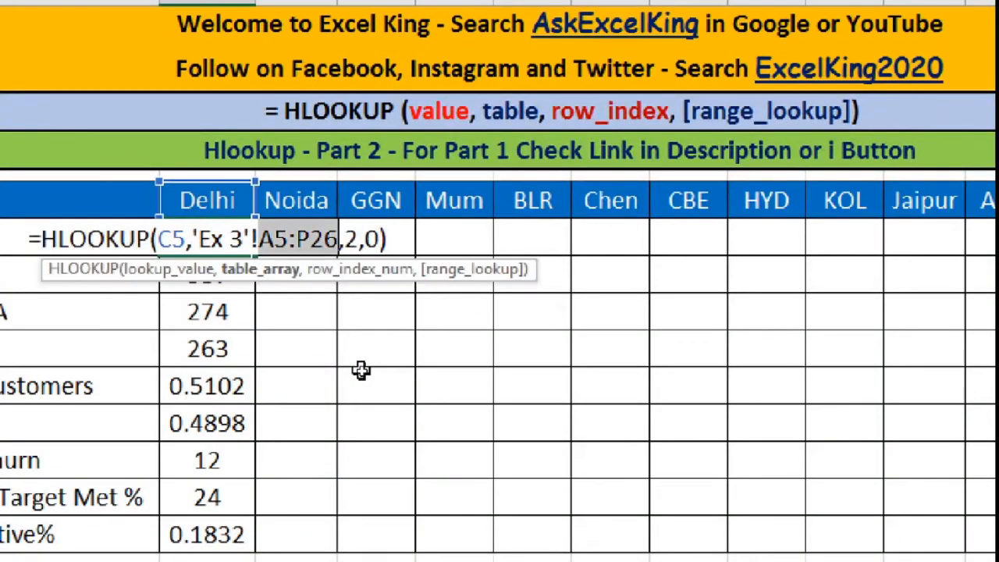
key(Escape)
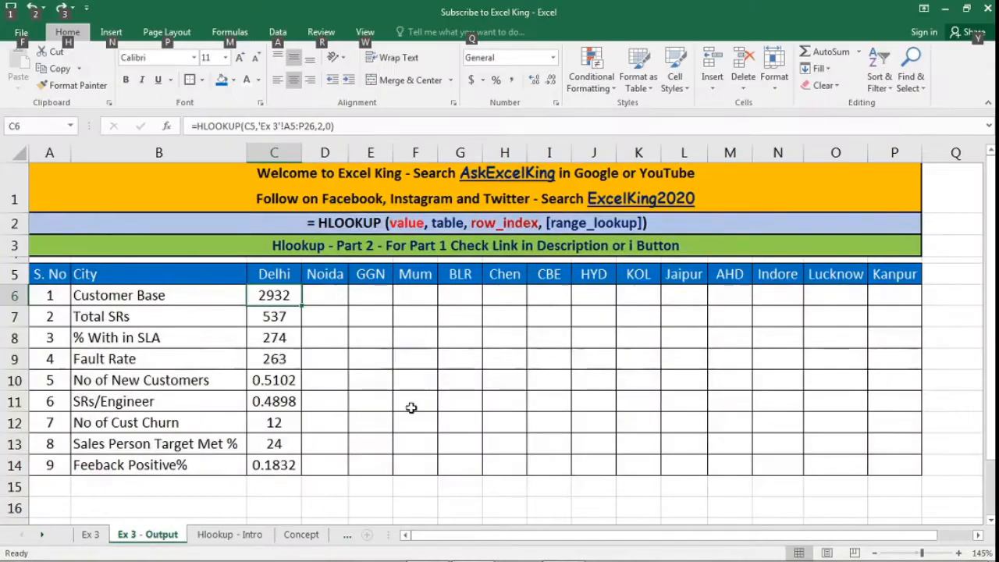
click(230, 193)
click(287, 295)
double_click(289, 295)
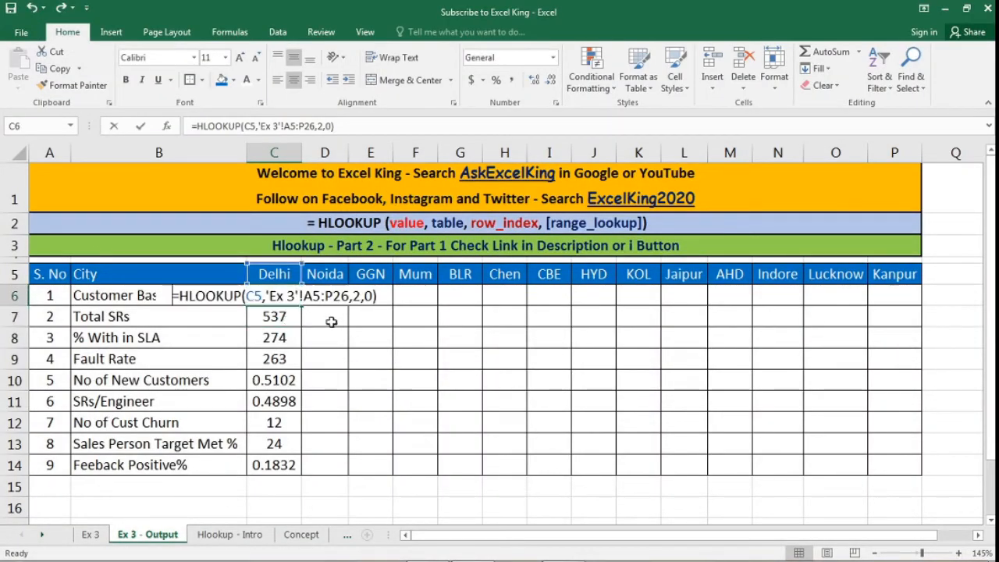
key(Return)
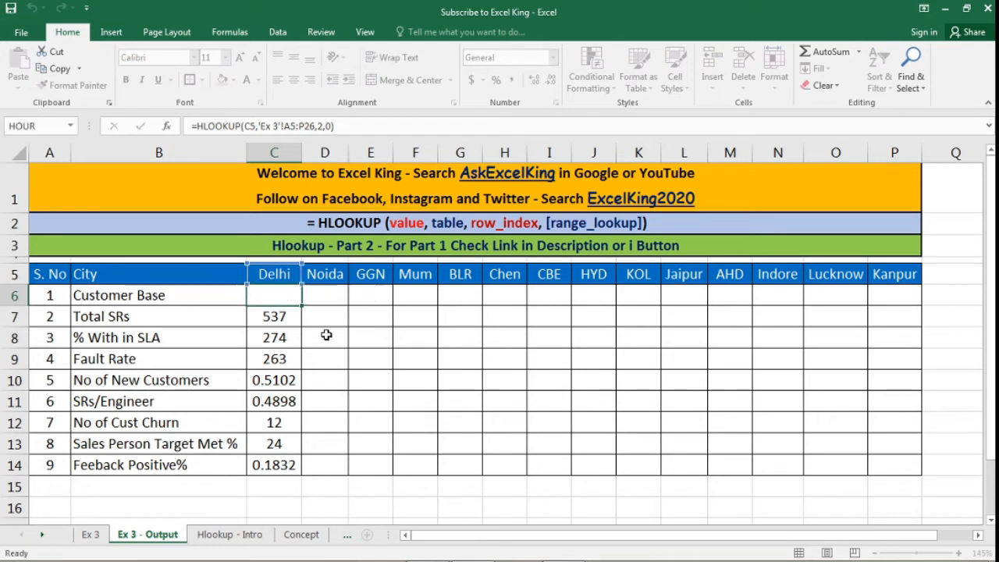
Step: Examine row by row how the lookup value and table array shift in the formulas of C7, C8 and C9
key(ctrl+d)
key(F2)
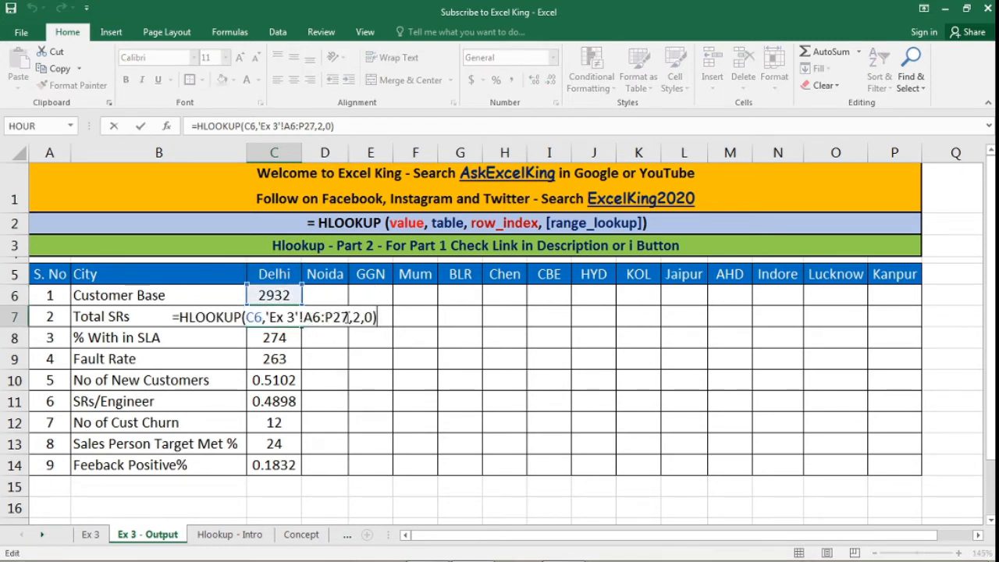
key(Return)
key(ctrl+d)
key(F2)
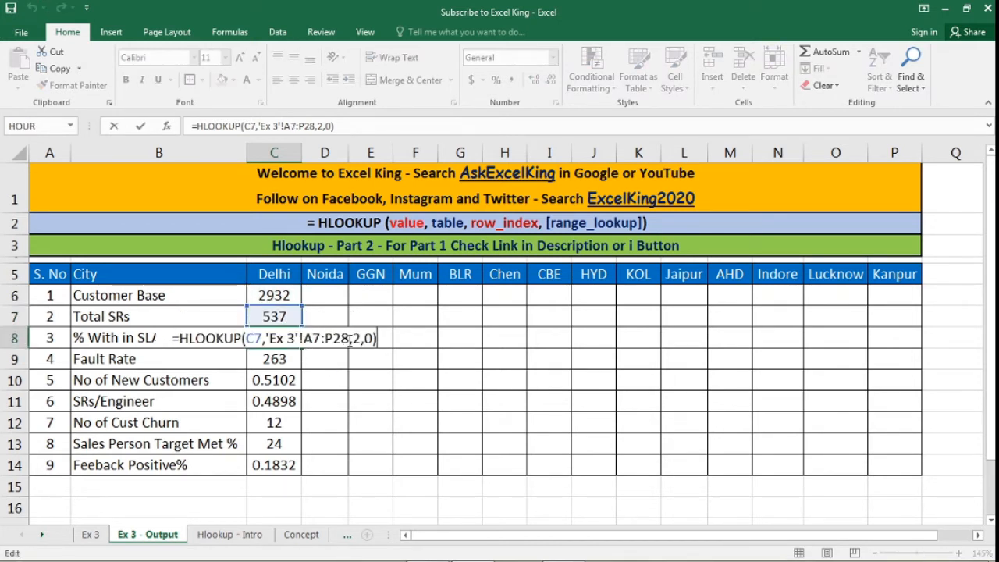
key(Return)
key(ctrl+d)
key(F2)
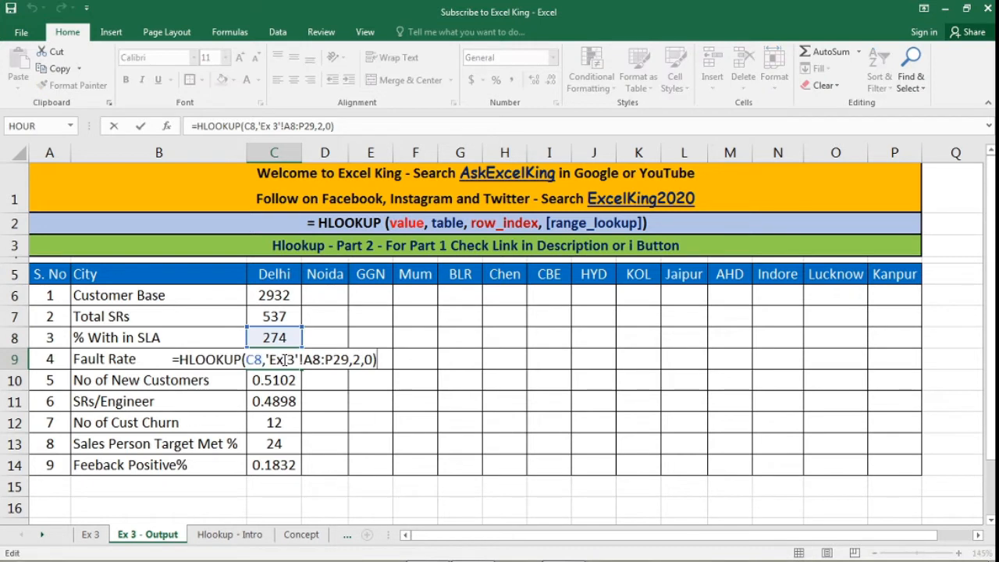
drag(265, 359, 349, 360)
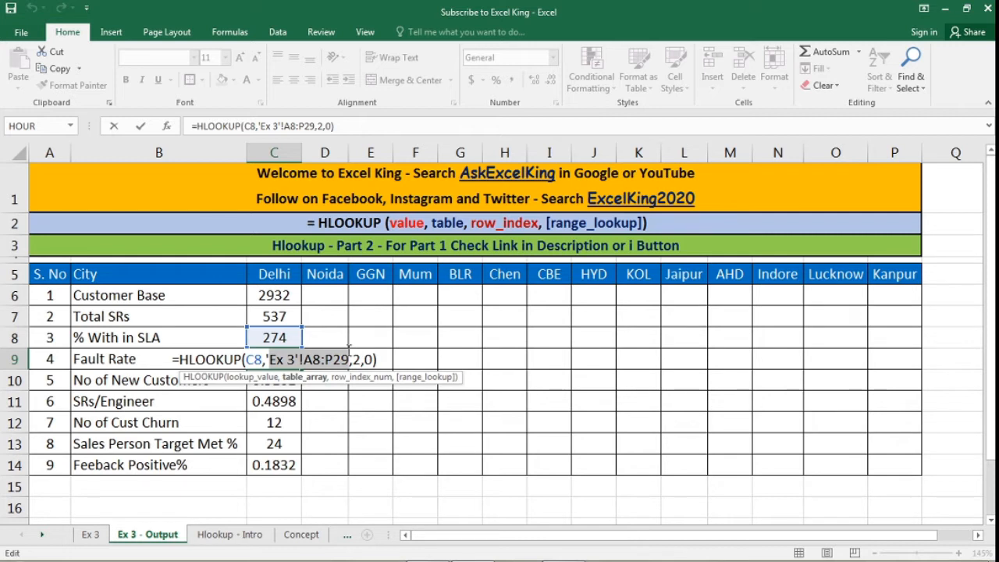
key(Return)
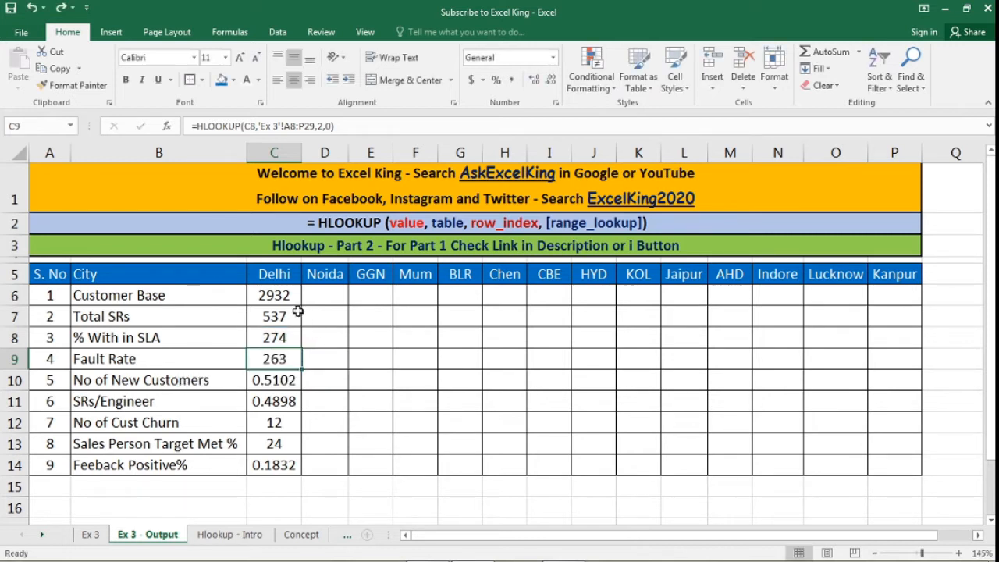
Step: Clear the Delhi formulas below Customer Base, in cells C7 through C14
drag(295, 311, 298, 461)
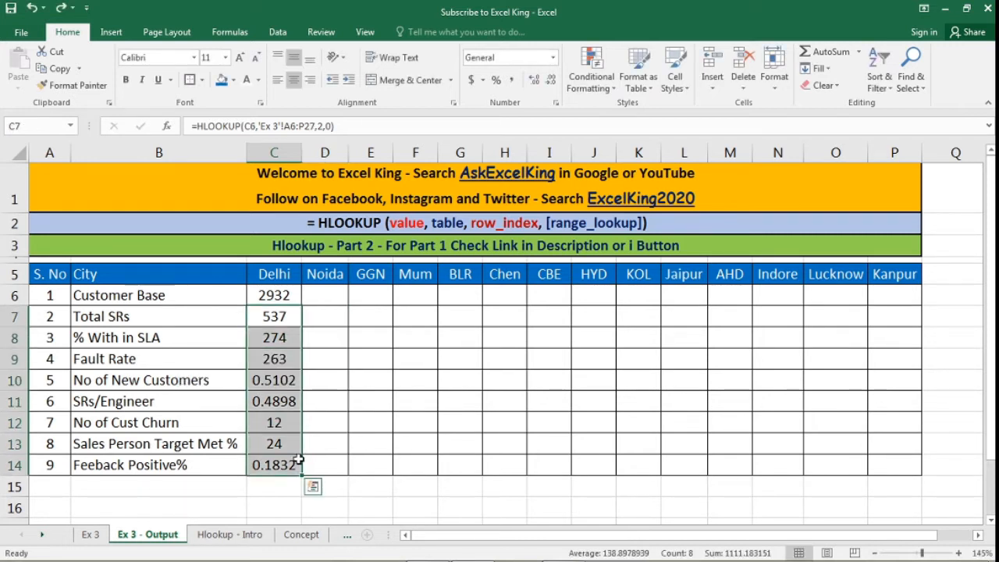
key(Delete)
click(266, 296)
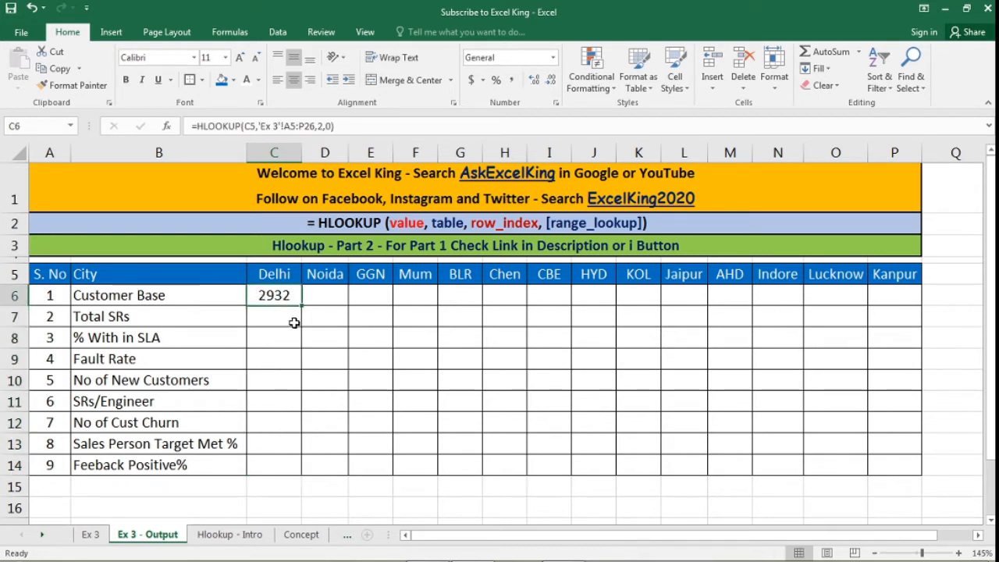
Step: Make the lookup value in the Customer Base formula in C6 a fully absolute reference, $C$5
double_click(277, 304)
drag(263, 297, 247, 296)
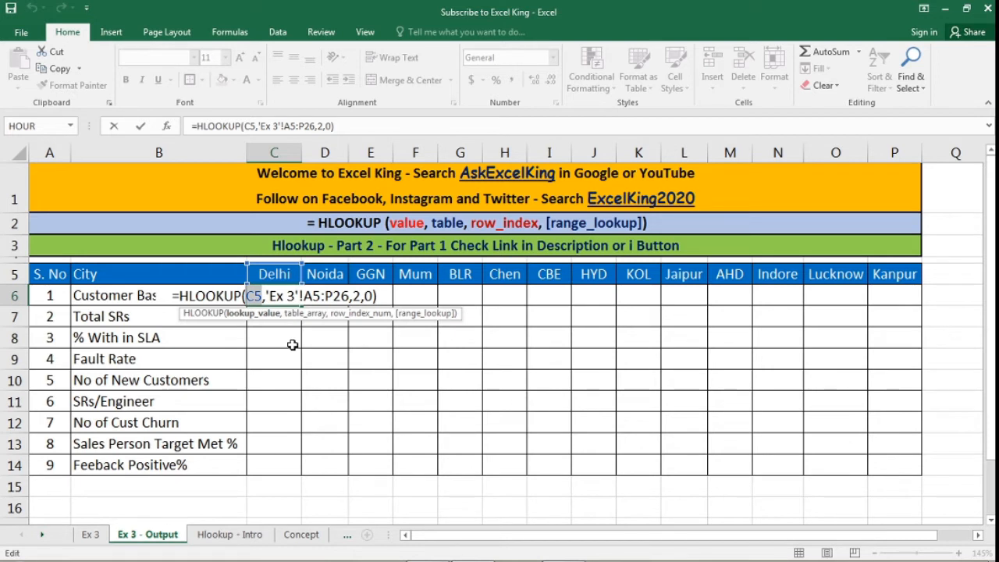
key(F4)
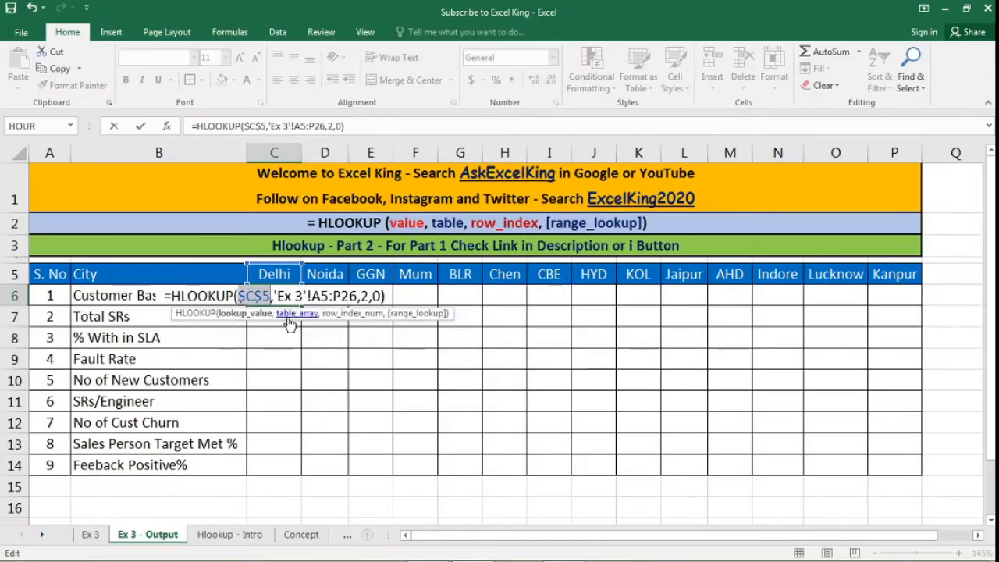
click(271, 301)
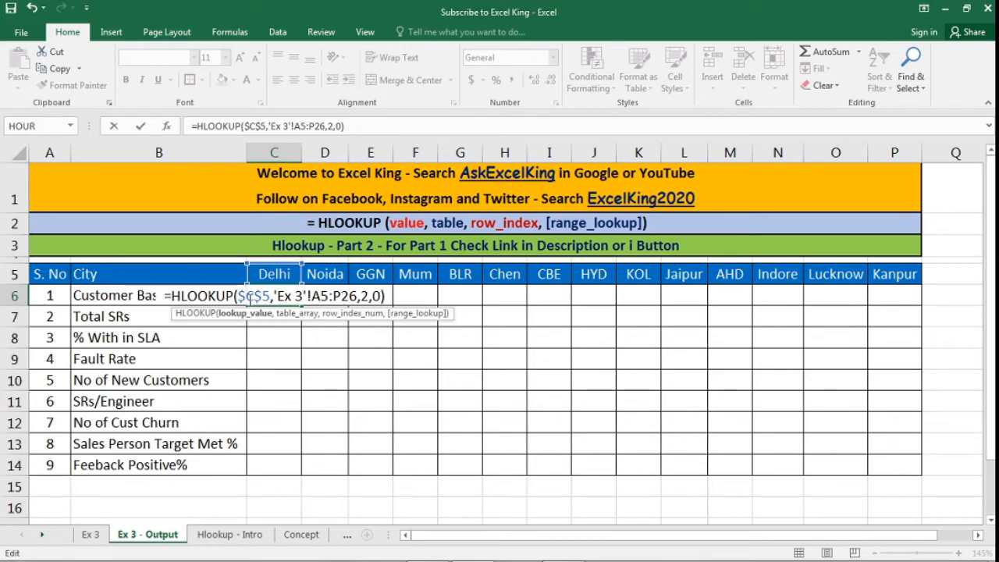
key(BackSpace)
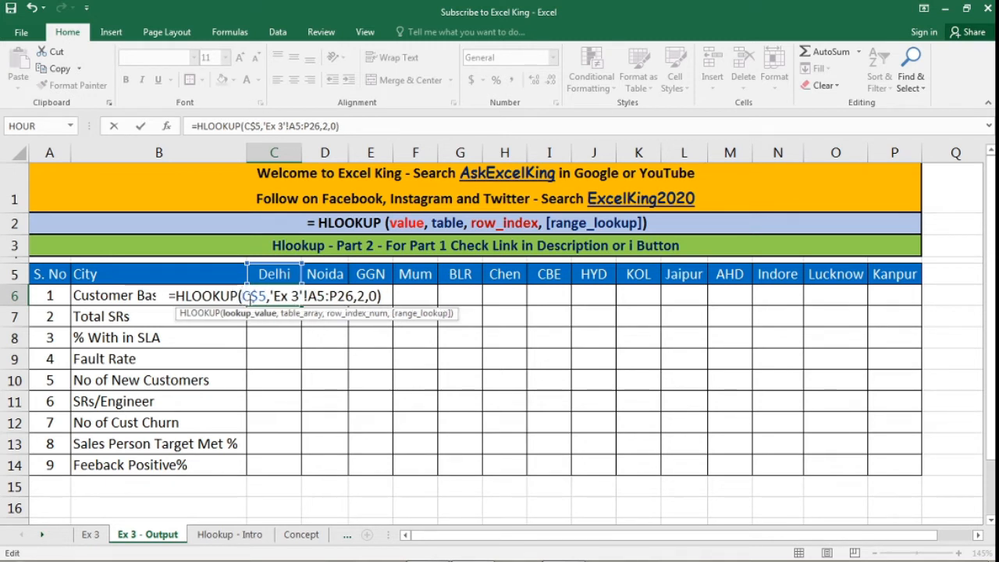
text($)
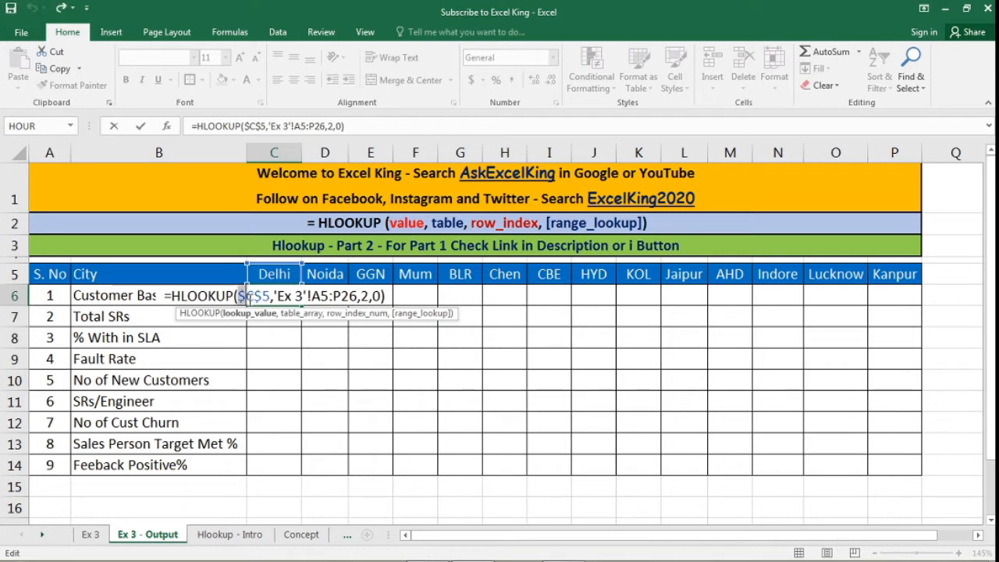
Step: Change the lookup value in C6's HLOOKUP to the row-locked reference C$5 and commit the formula
drag(270, 298, 238, 298)
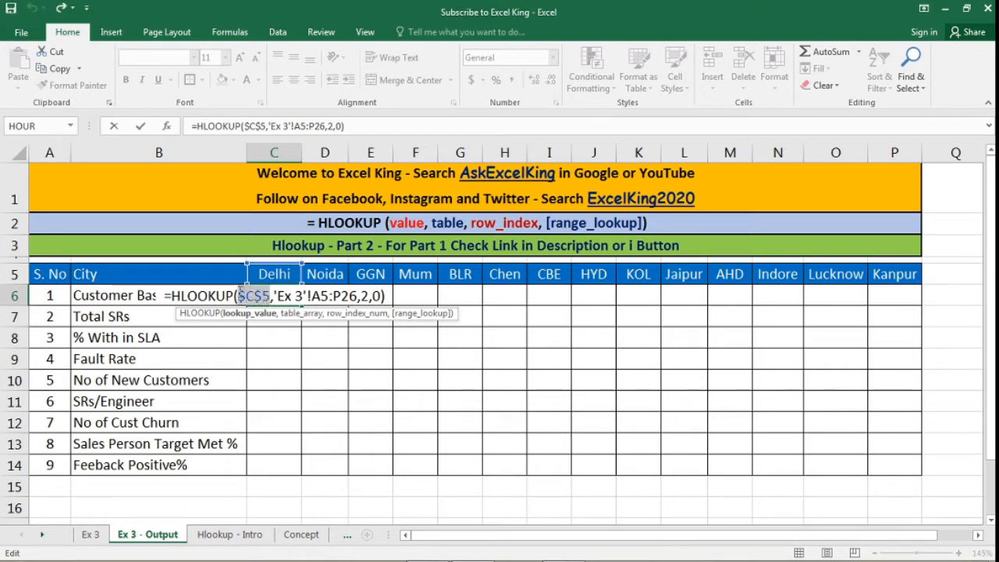
key(F4)
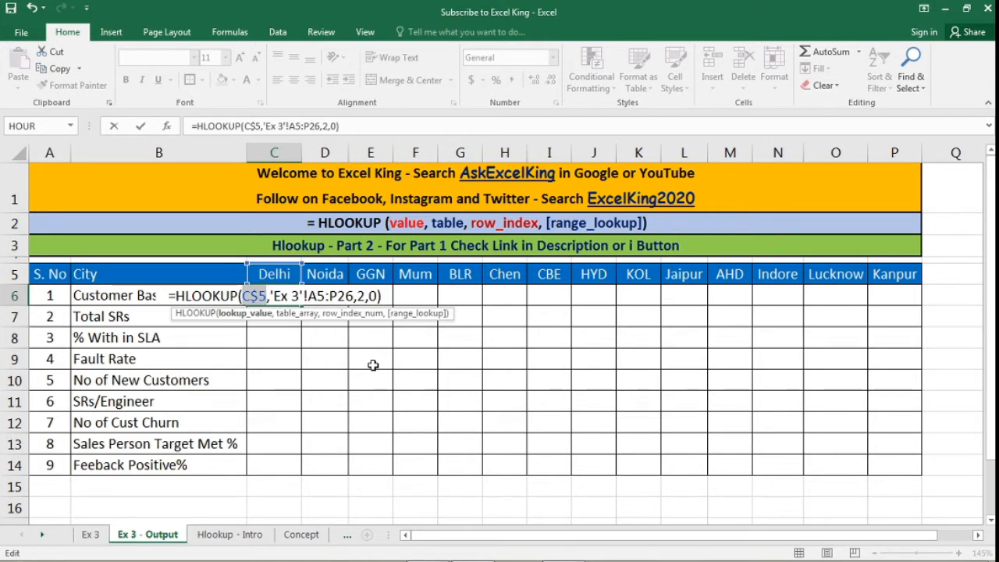
click(274, 295)
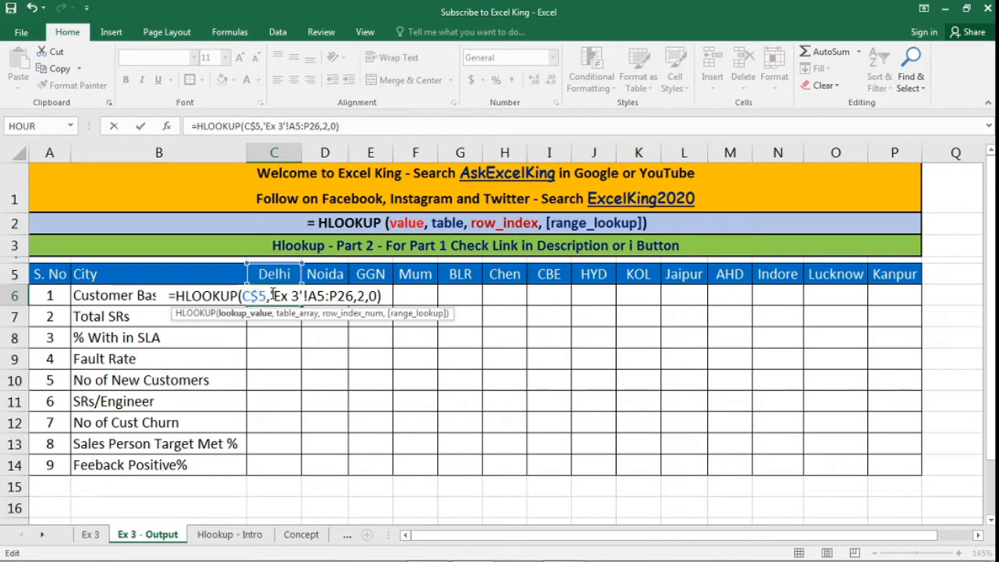
drag(273, 295, 353, 294)
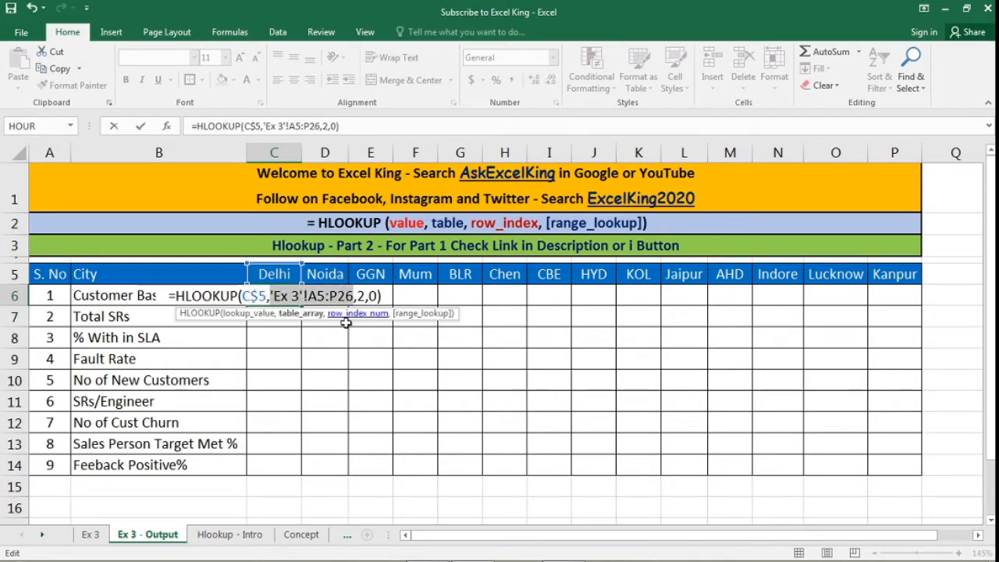
mouse_move(107, 545)
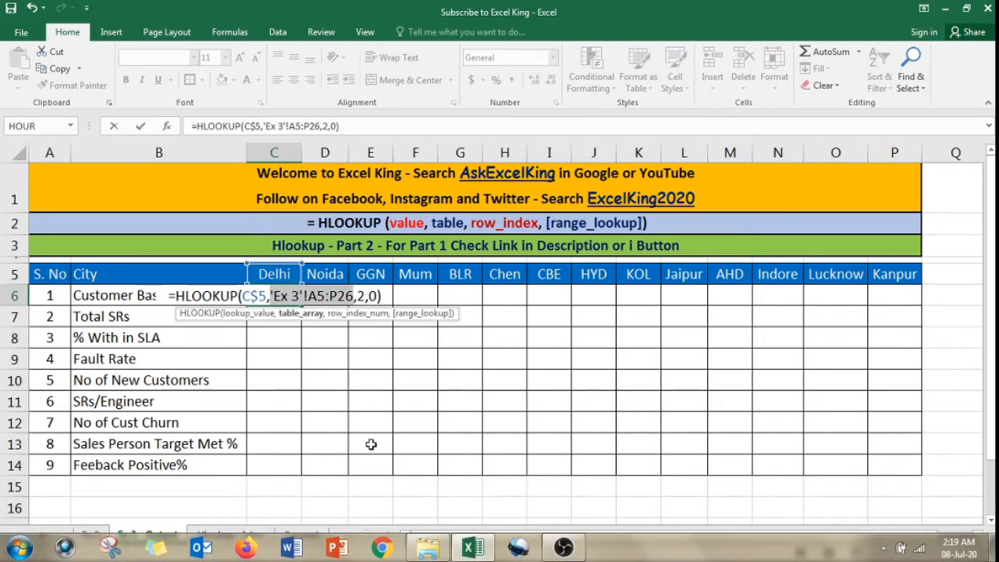
click(388, 298)
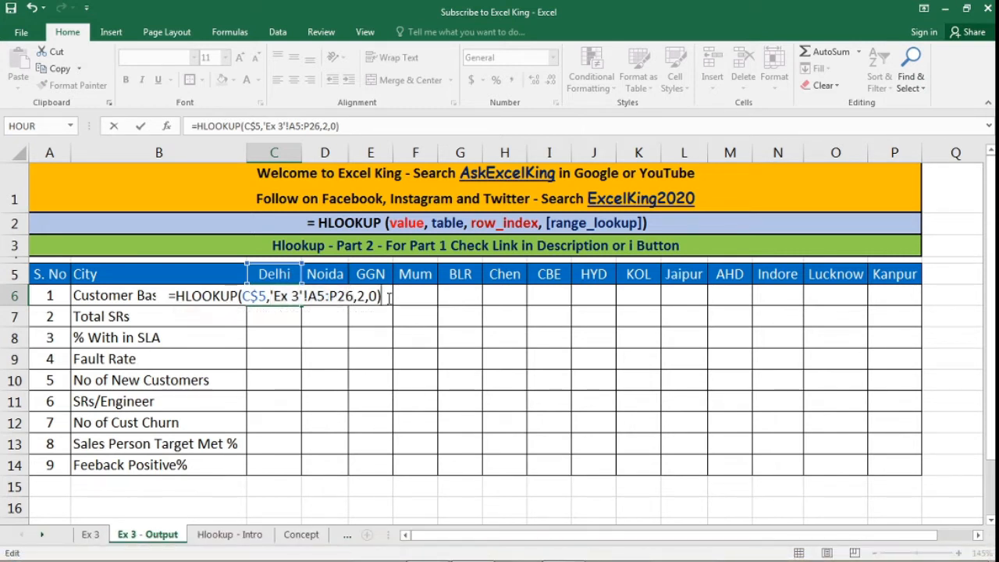
key(Return)
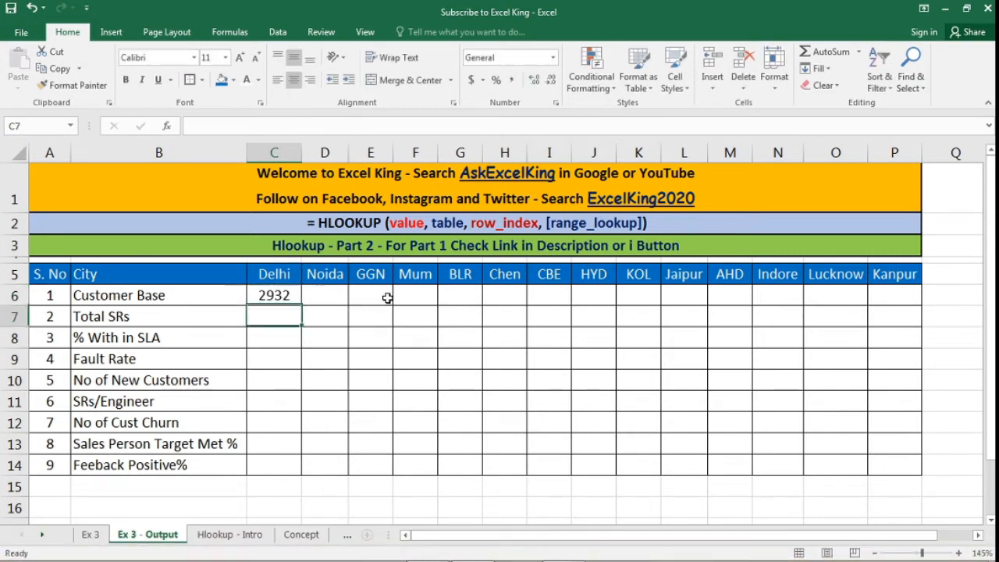
Step: Examine the extent of the lookup table on the Ex 3 sheet, from the S. No header in A5 to P26
click(91, 536)
drag(50, 219, 800, 497)
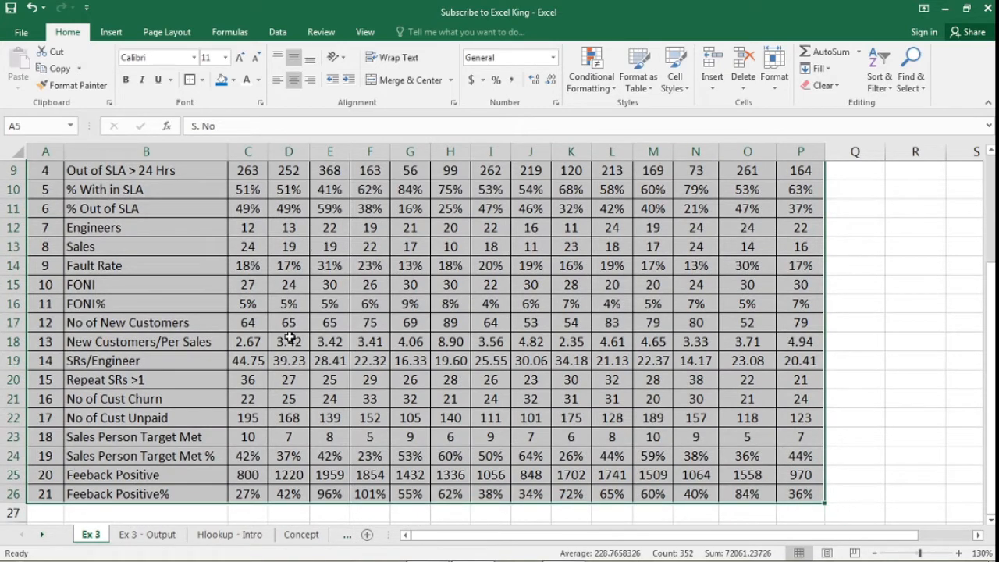
scroll(288, 338, up, 2)
scroll(289, 337, up, 1)
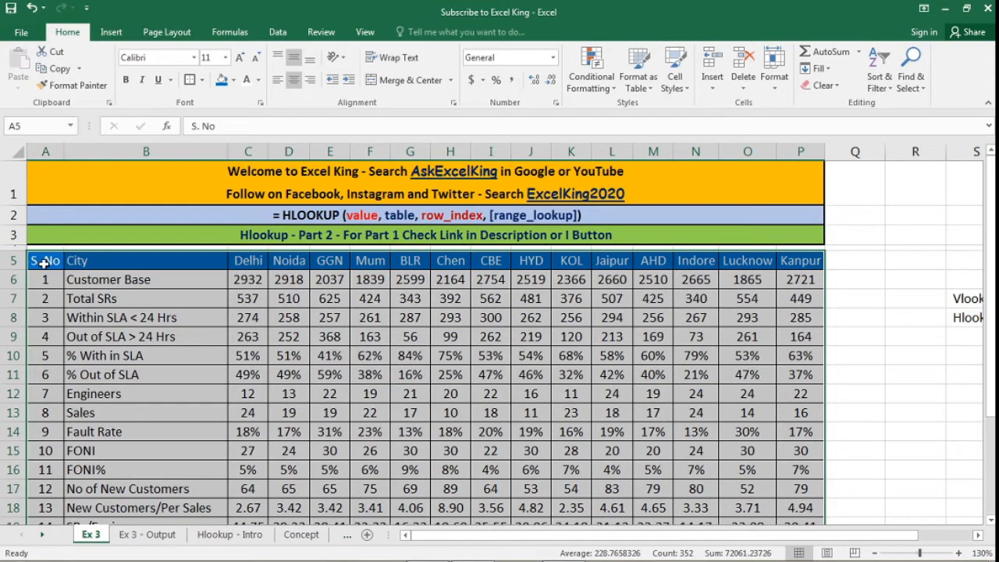
scroll(45, 263, down, 4)
click(817, 417)
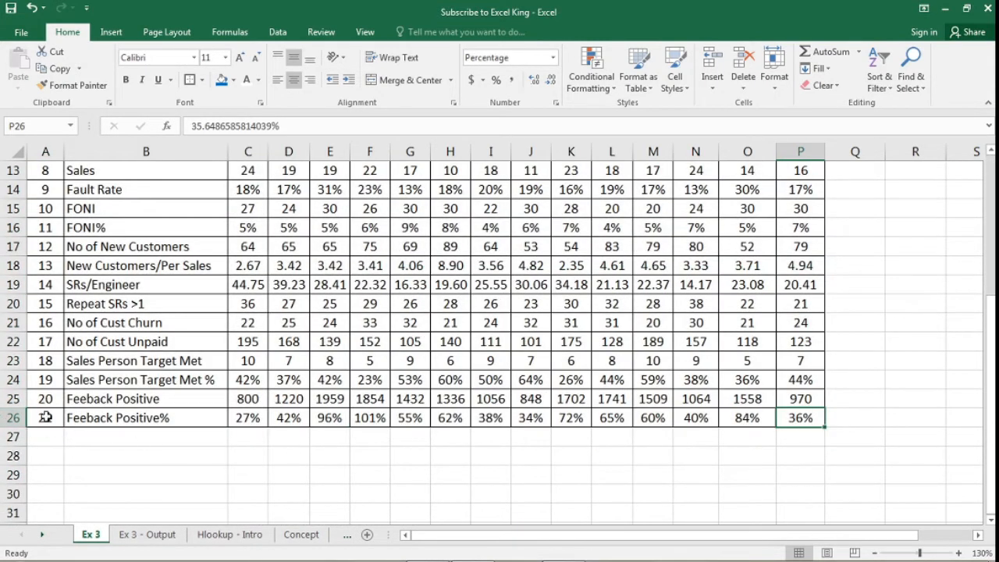
Step: Lock the table array in C6's HLOOKUP on Ex 3 - Output as 'Ex 3'!$A$5:$P$26 and commit the formula
click(147, 535)
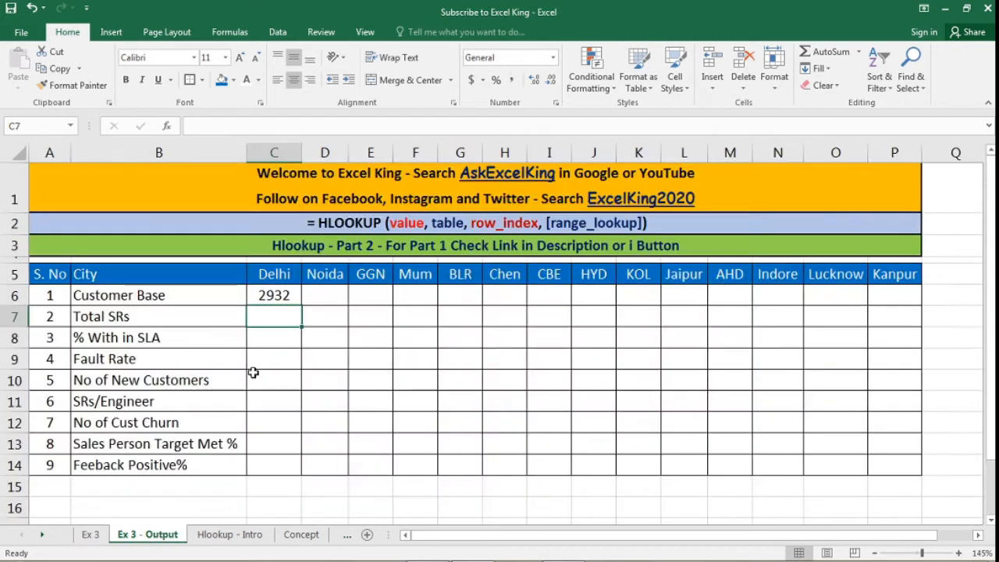
click(272, 298)
key(F2)
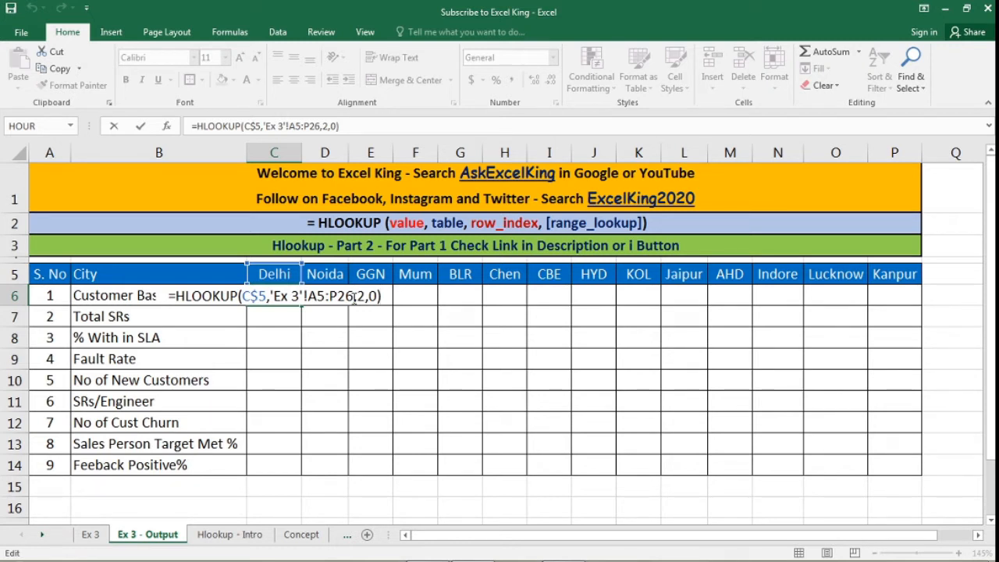
drag(355, 297, 274, 293)
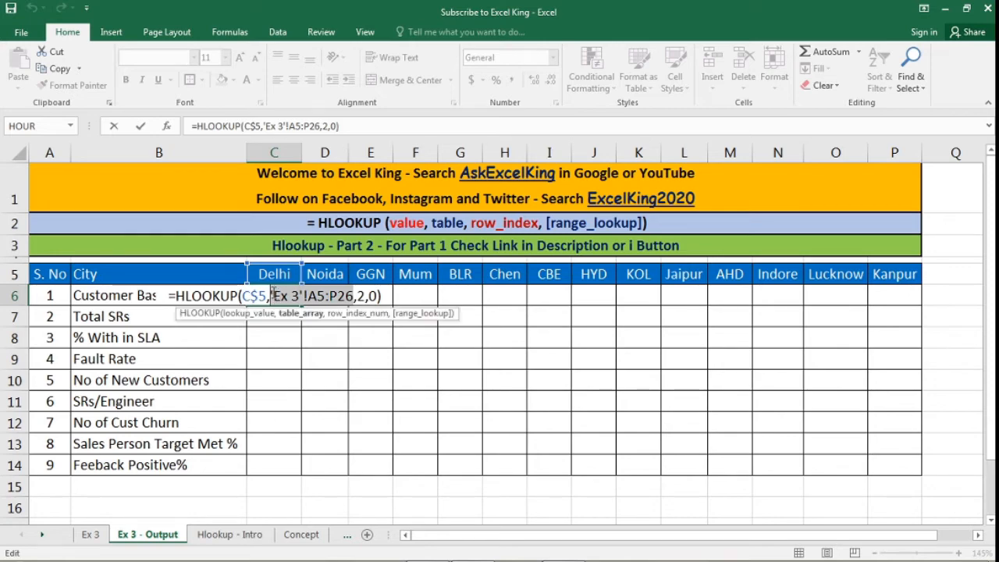
key(ctrl+4)
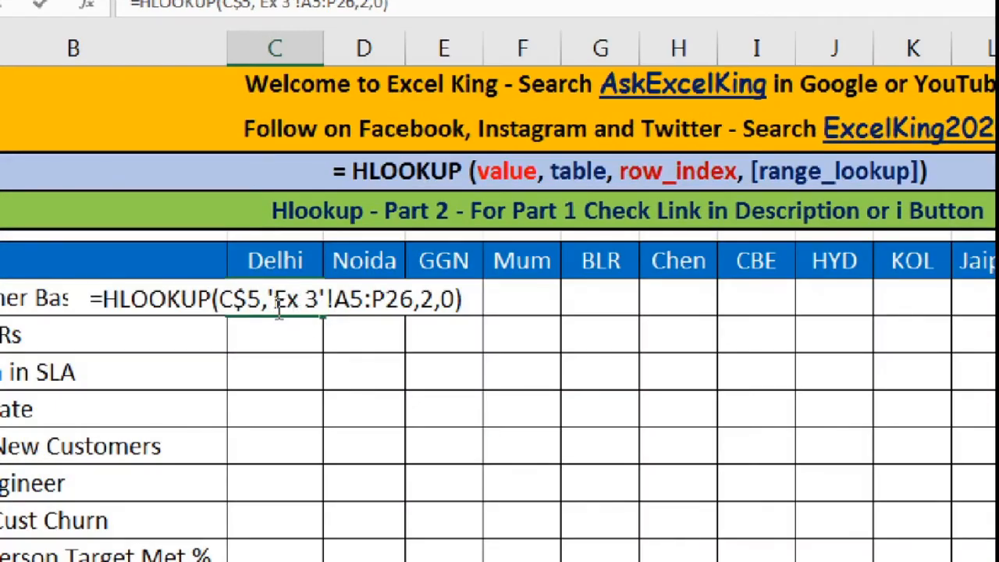
drag(269, 299, 412, 286)
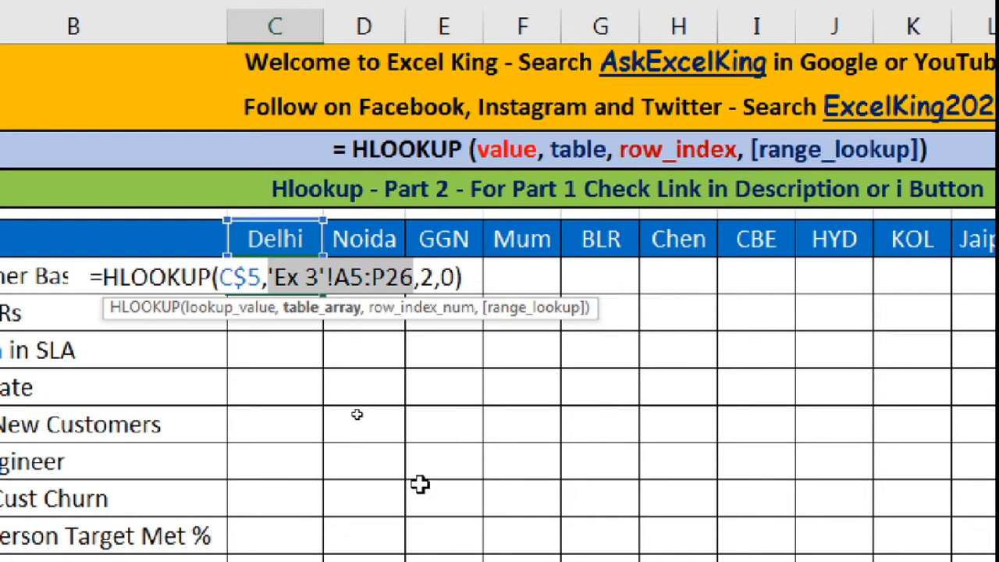
key(F4)
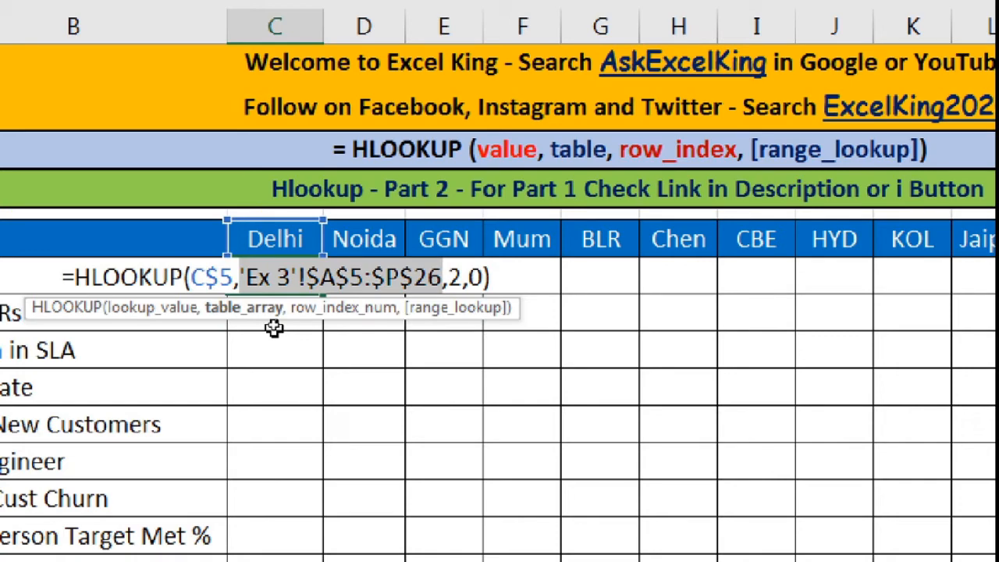
key(Return)
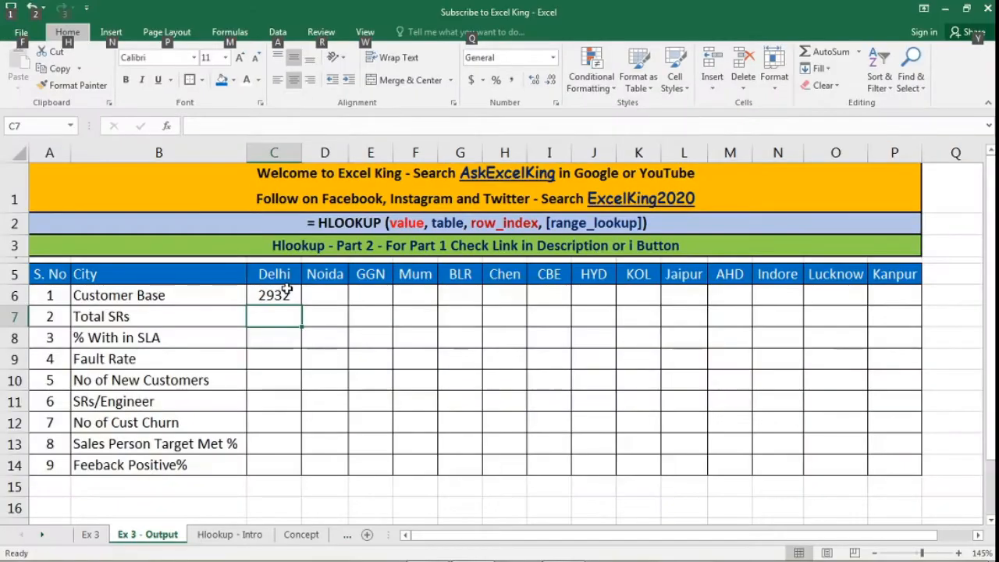
Step: Review the locked lookup value and table array in C6's formula, leaving it as it is
click(310, 279)
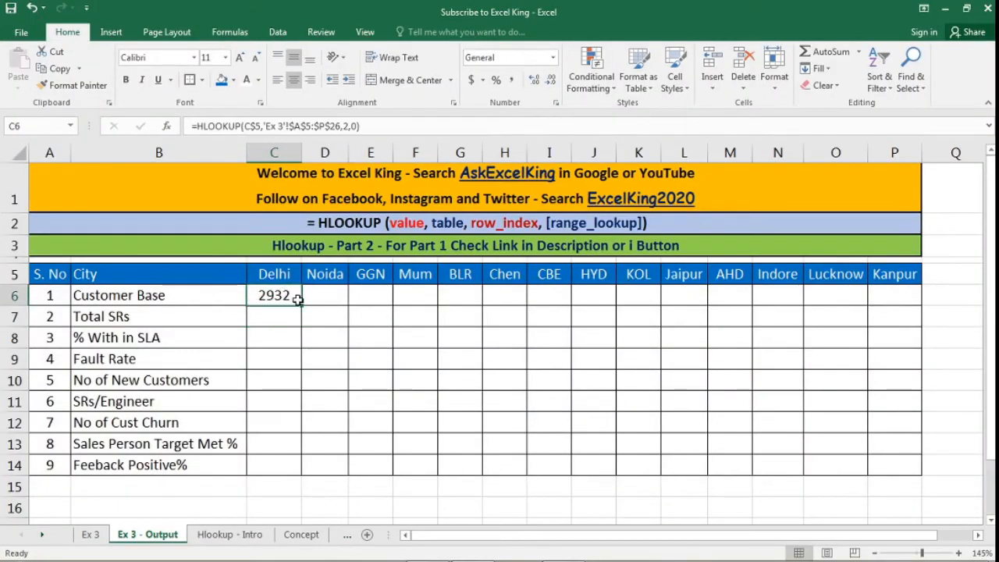
key(F2)
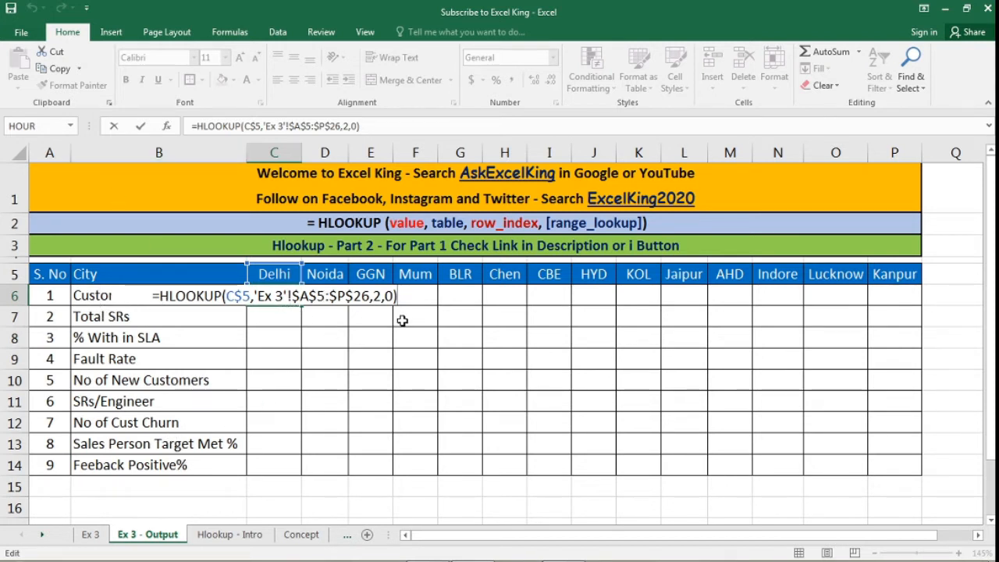
key(Return)
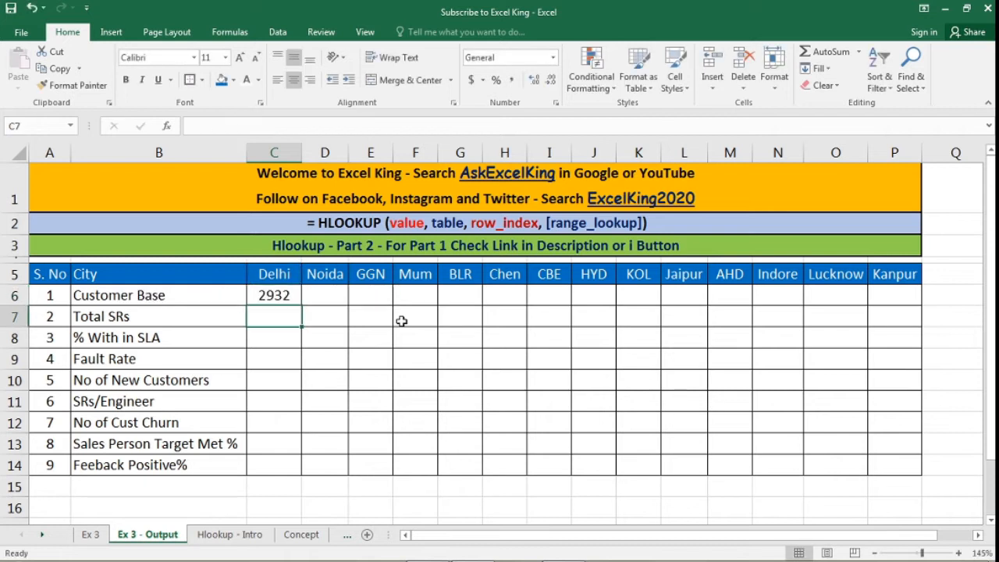
Step: Copy the Customer Base formula from C6 into C7 and fill it down to Feeback Positive% in C14
click(283, 288)
key(ctrl+c)
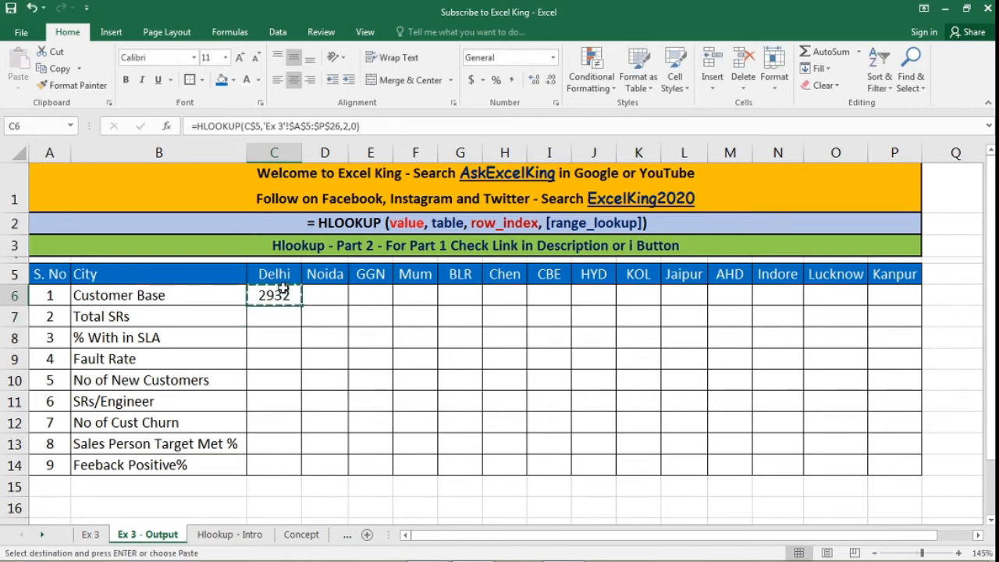
click(282, 316)
key(ctrl+v)
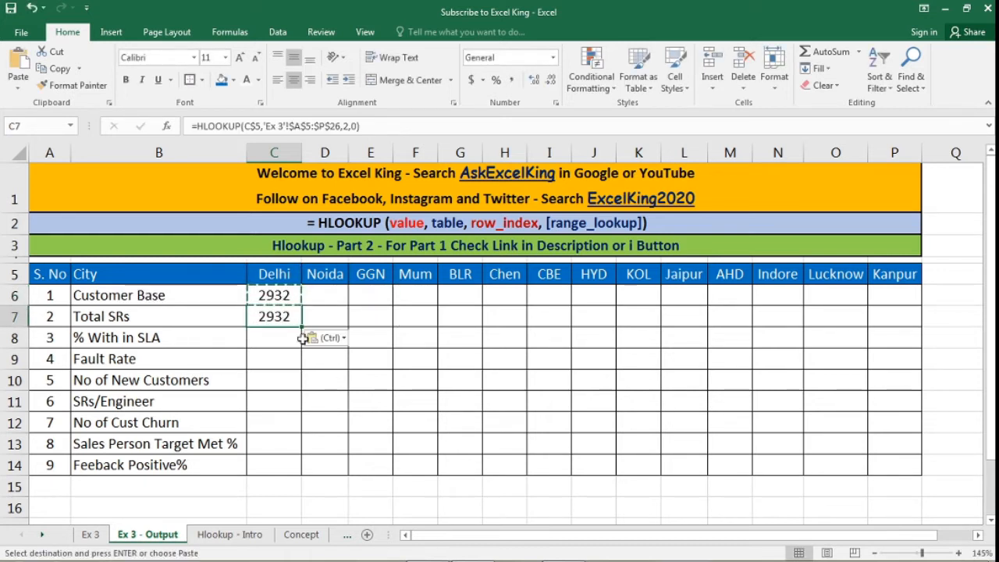
drag(302, 326, 305, 473)
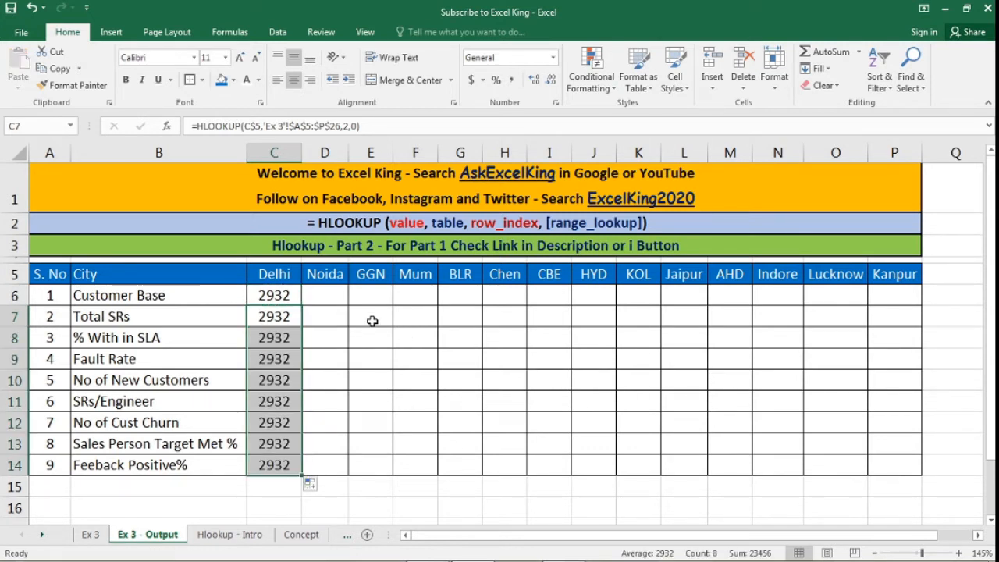
Step: Check Delhi's filled results in C6:C14 and set the workbook's calculation option to Automatic
click(271, 298)
shift+click(274, 465)
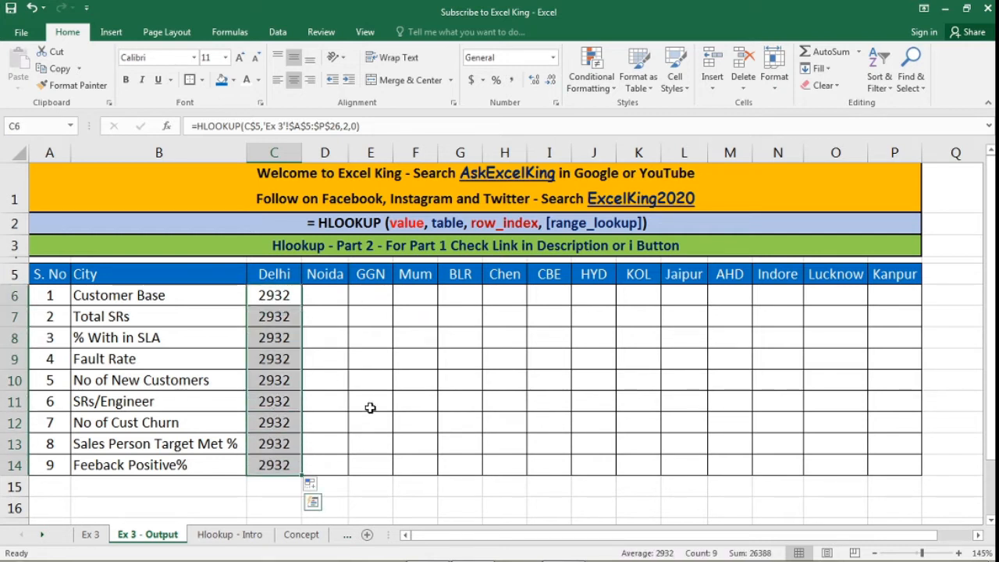
click(229, 32)
click(790, 78)
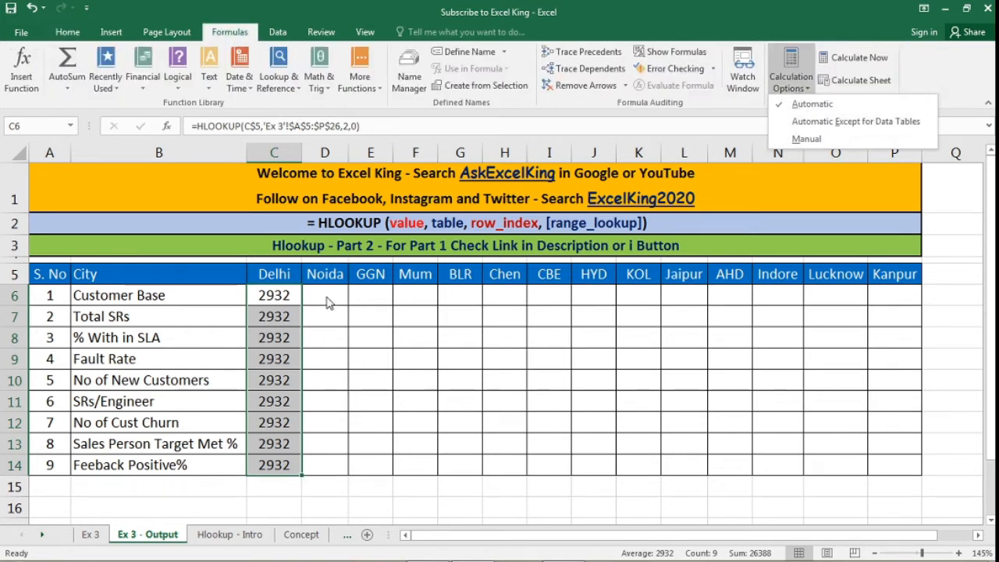
click(812, 104)
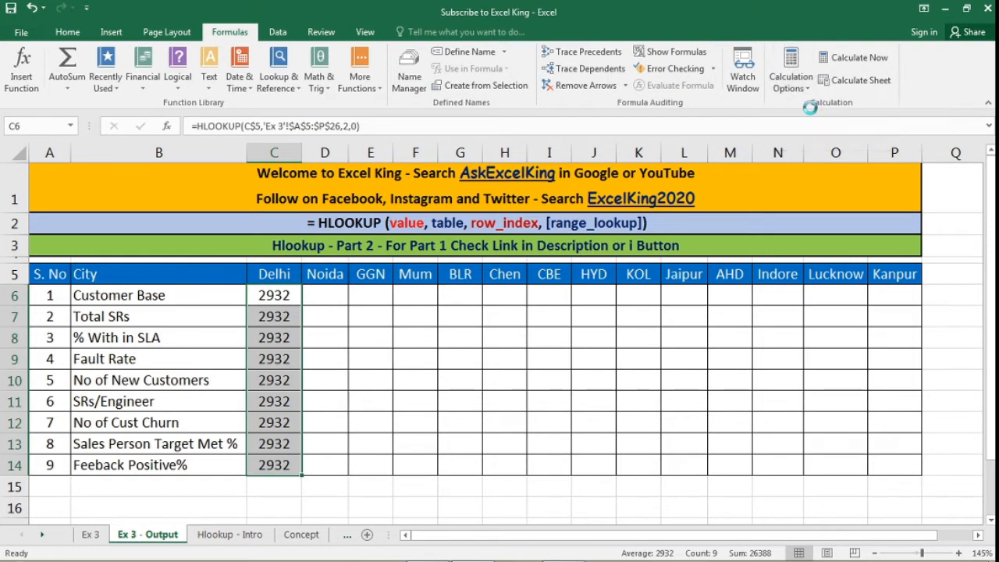
click(286, 402)
Step: Compare the row index argument in the HLOOKUP formulas of C6 and C7, leaving both formulas as they are
click(283, 298)
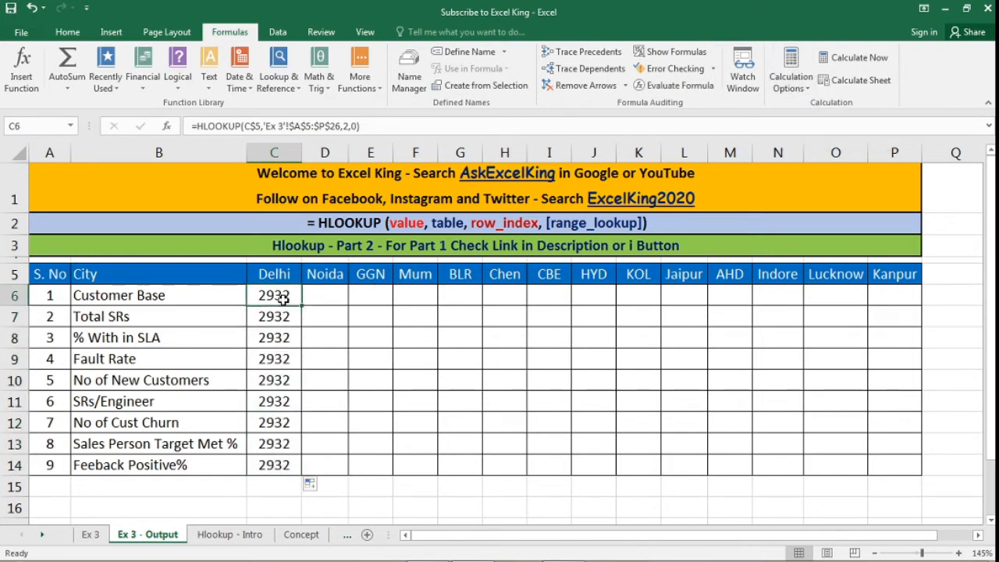
double_click(283, 299)
click(381, 297)
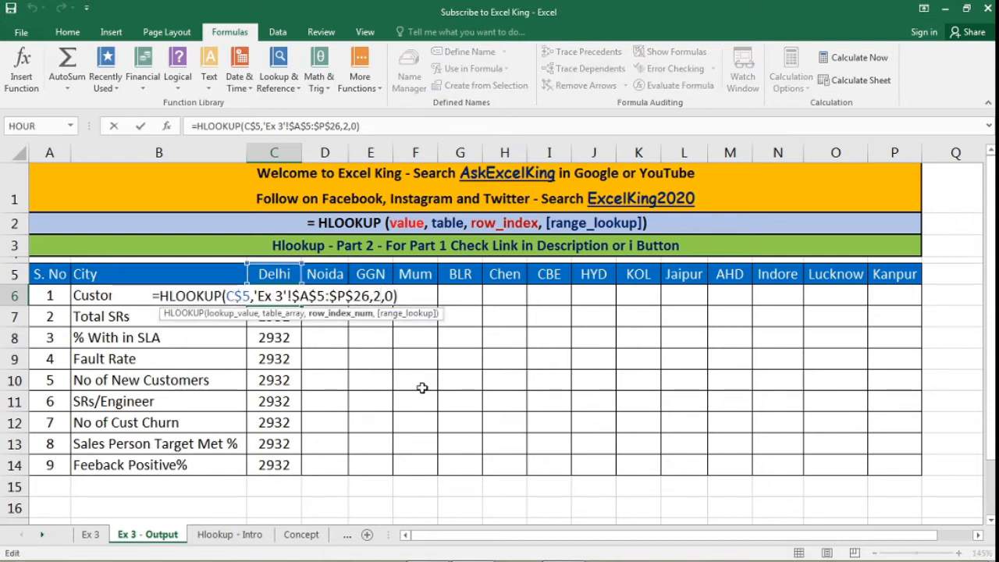
key(Return)
key(F2)
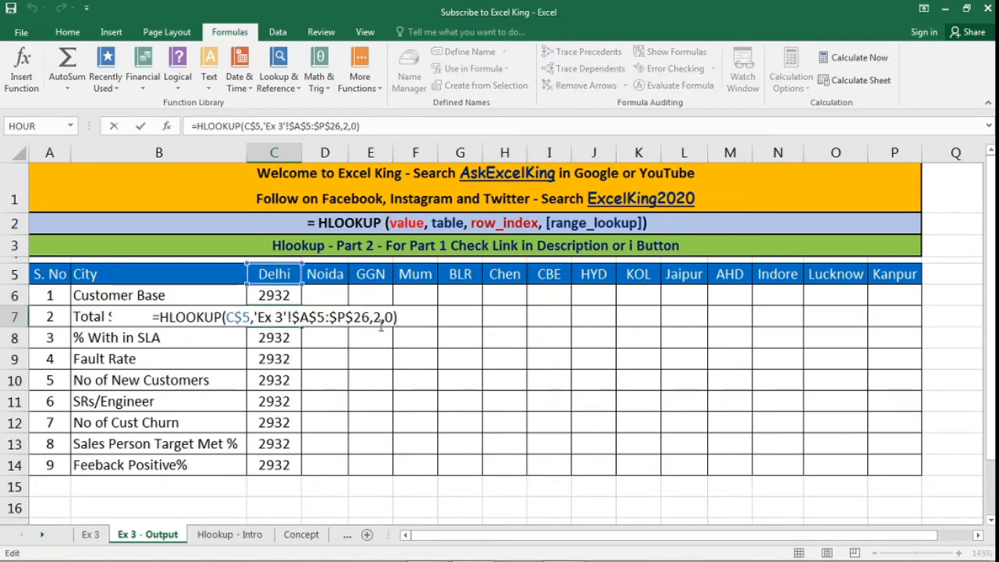
key(Escape)
click(145, 322)
click(264, 318)
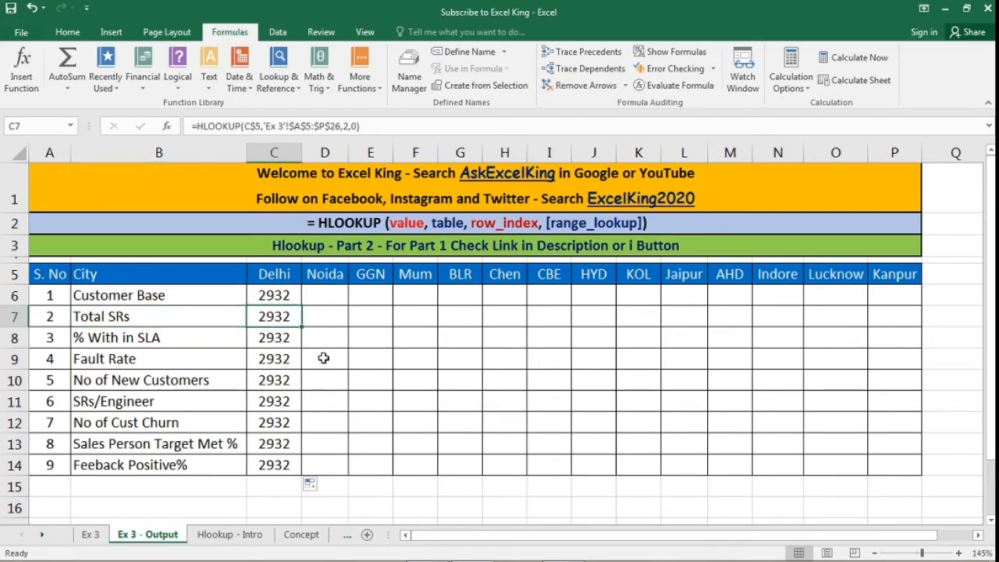
key(F2)
click(380, 320)
key(Escape)
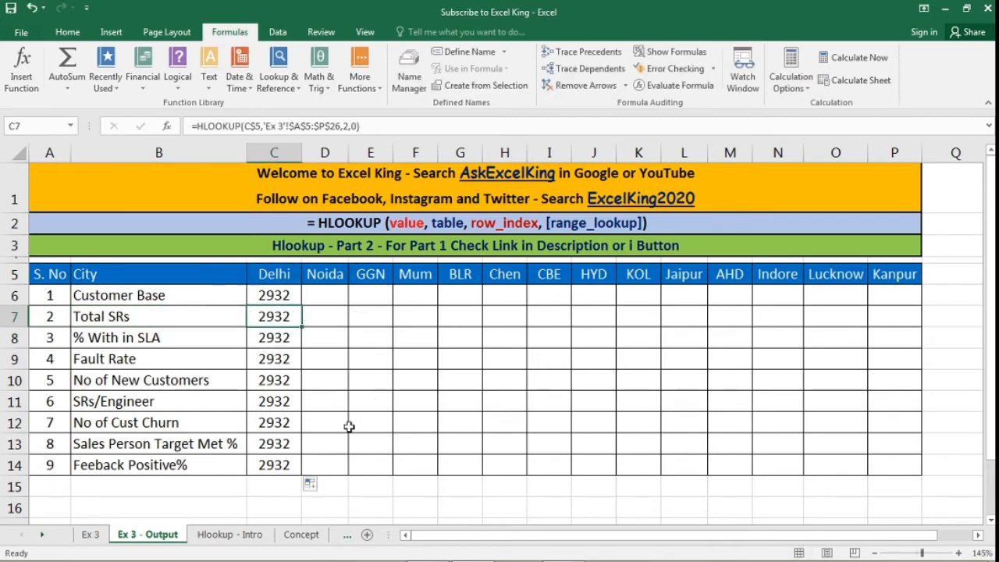
Step: Count the rows from the City header to Total SRs on Ex 3 and set the row index in C7's HLOOKUP on Ex 3 - Output to 3
click(91, 535)
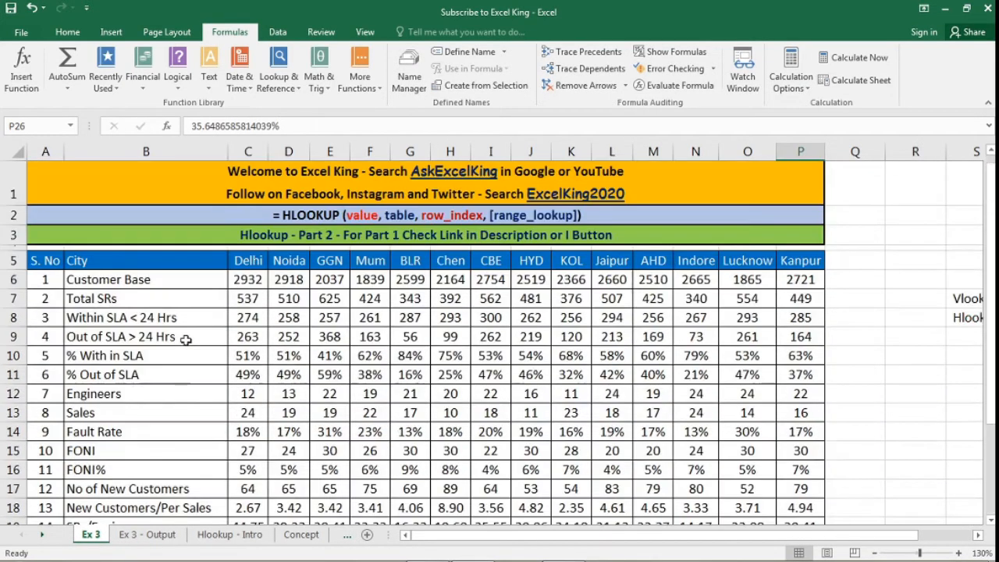
click(114, 303)
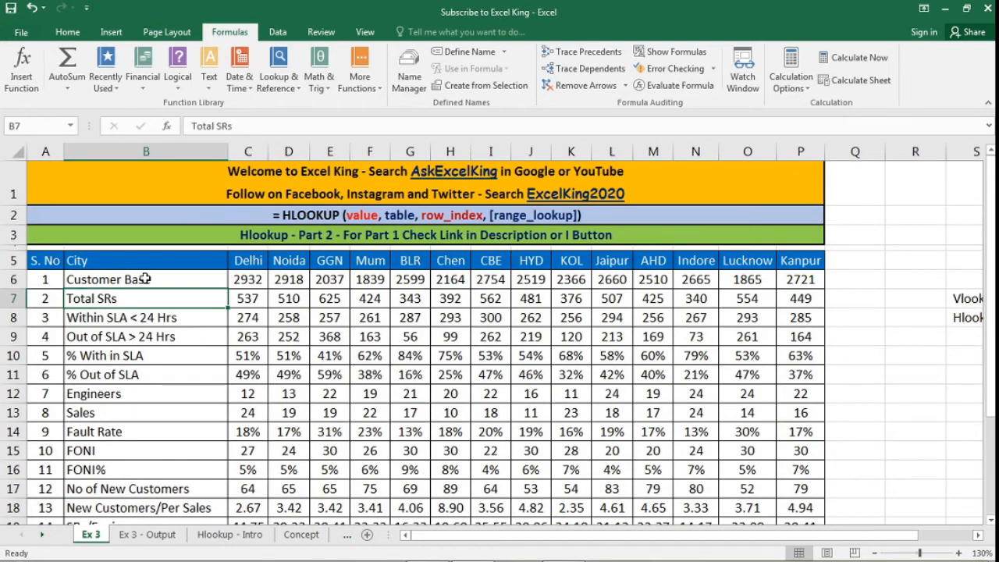
click(172, 262)
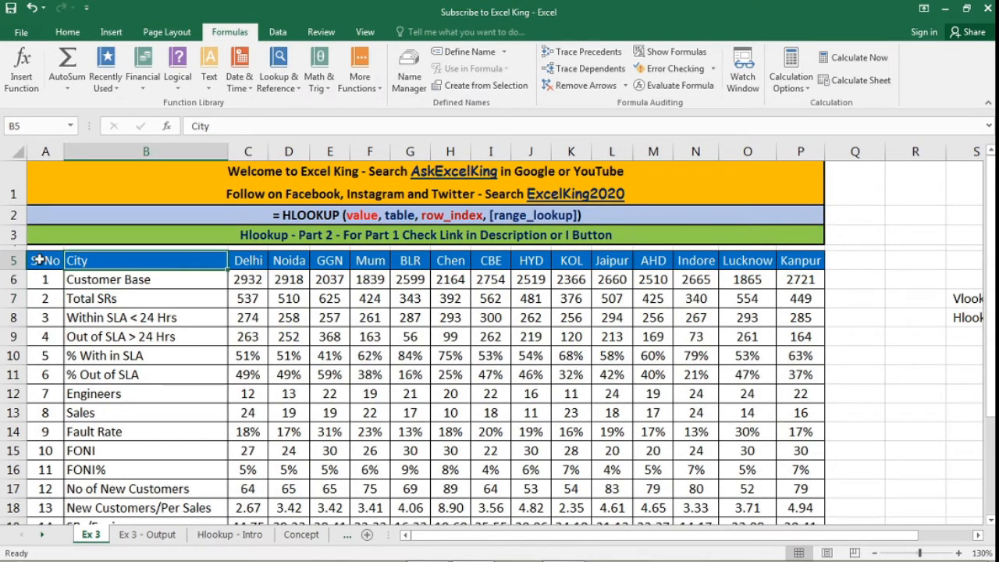
click(12, 261)
click(12, 280)
click(12, 299)
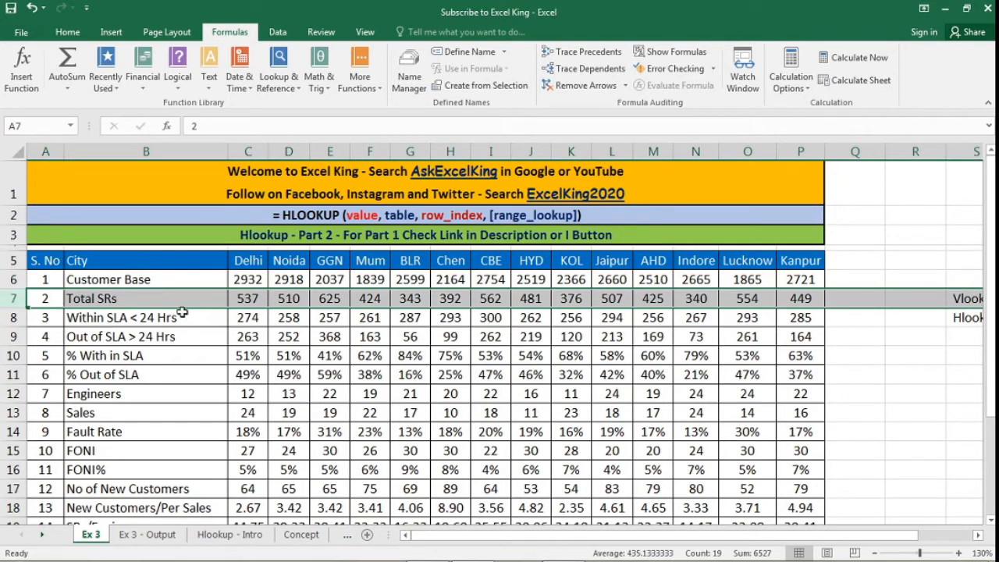
click(147, 534)
double_click(269, 319)
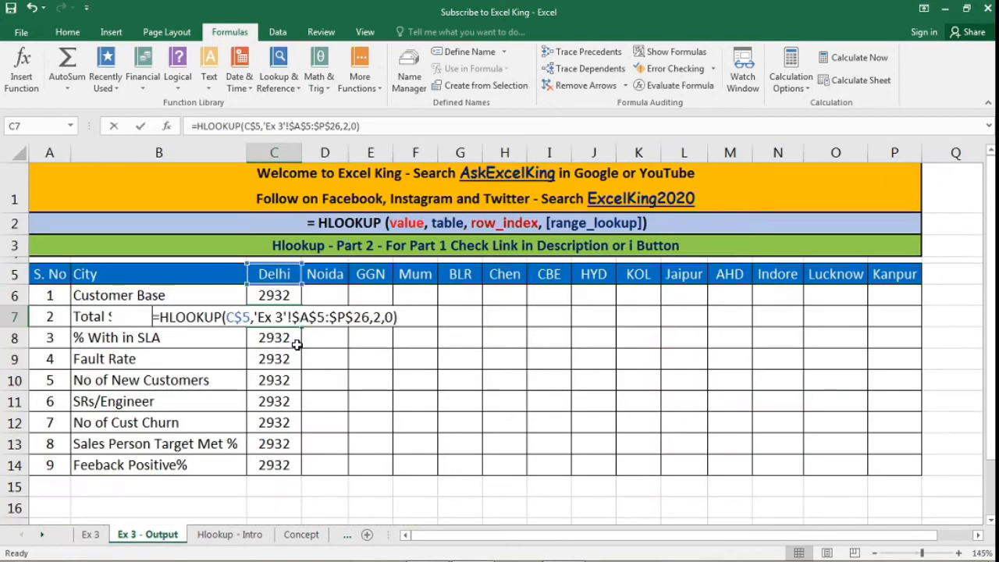
click(378, 318)
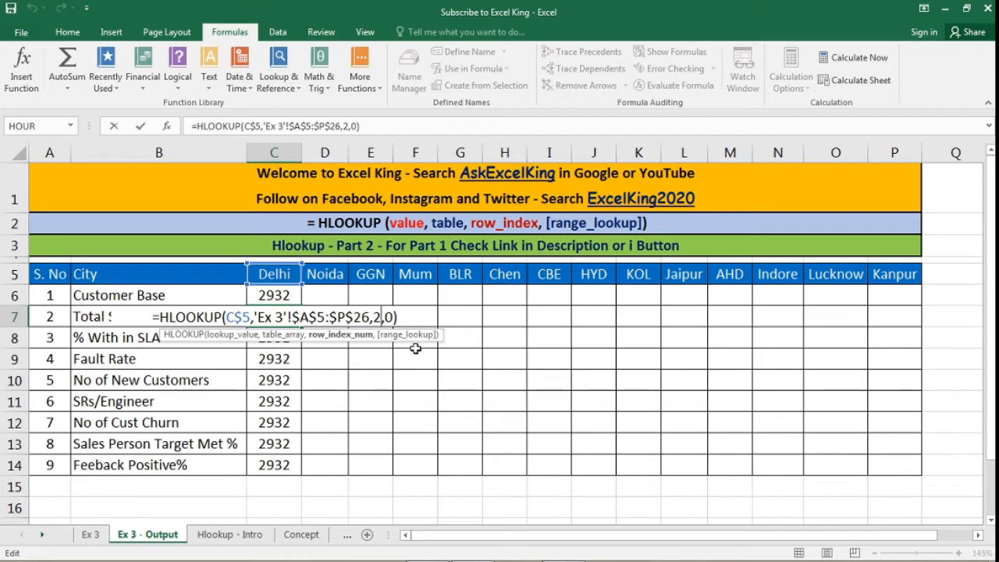
key(BackSpace)
text(3)
key(Return)
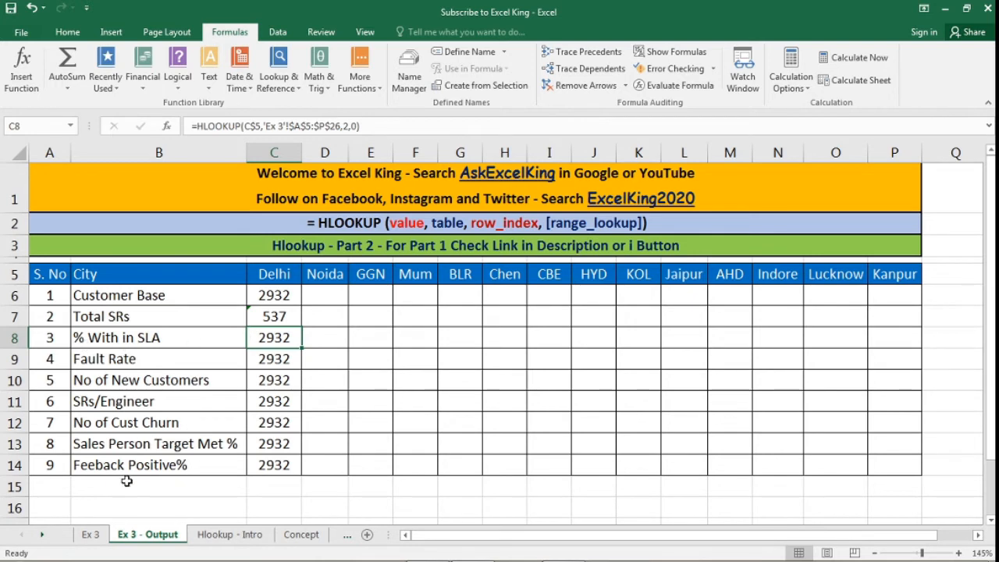
Step: Count the rows on Ex 3 from the City header down to % With in SLA to determine its row index
click(90, 534)
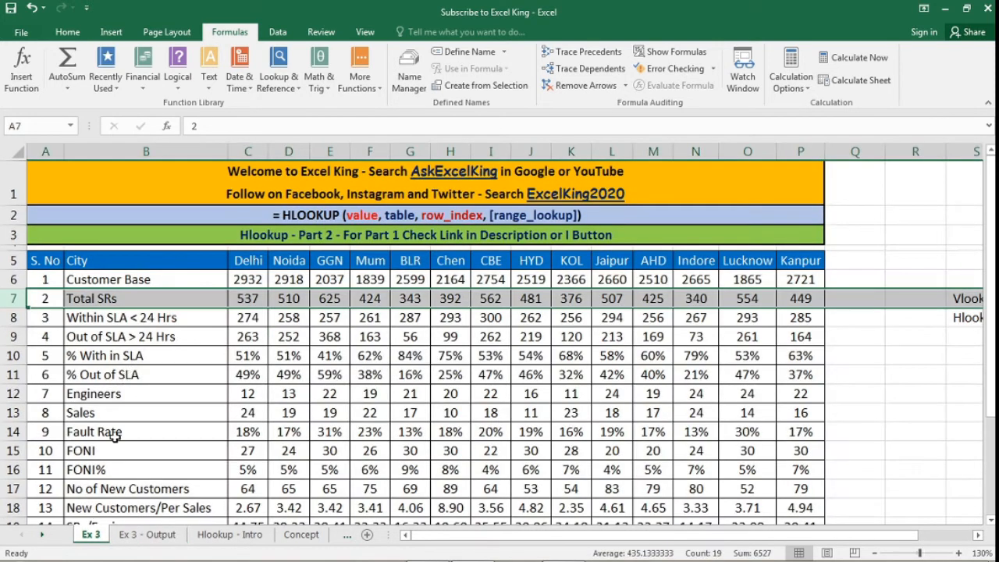
click(109, 356)
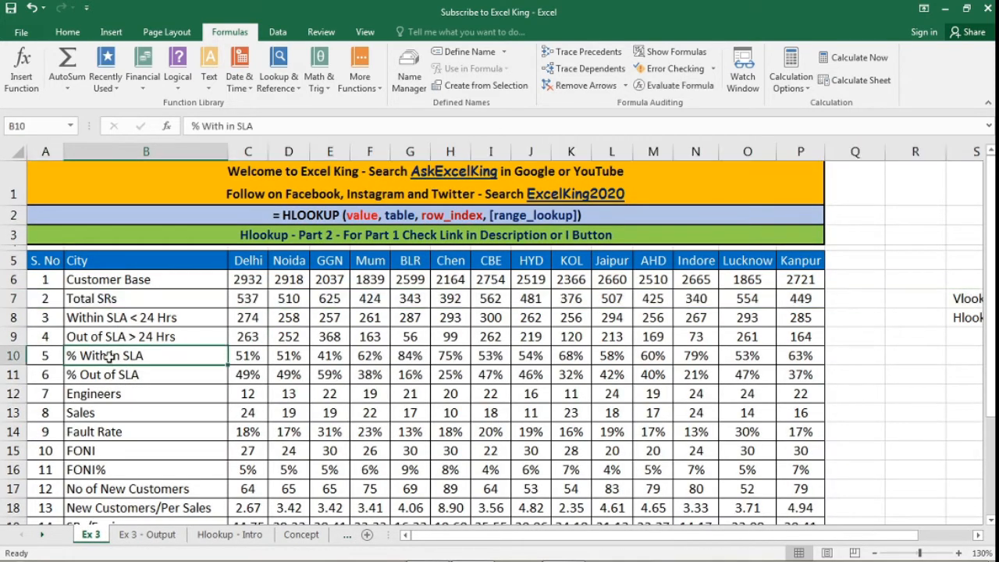
click(44, 358)
click(9, 261)
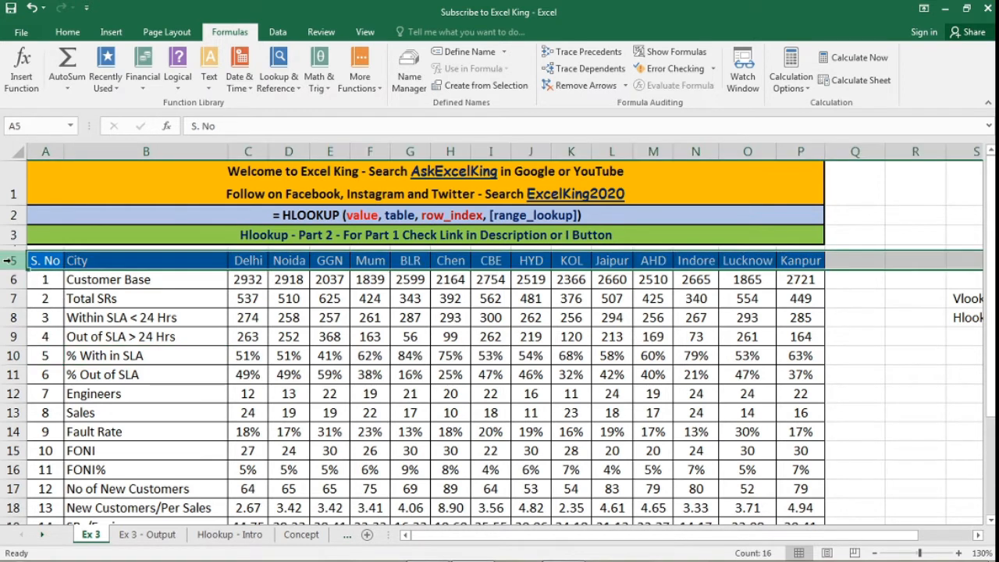
click(113, 356)
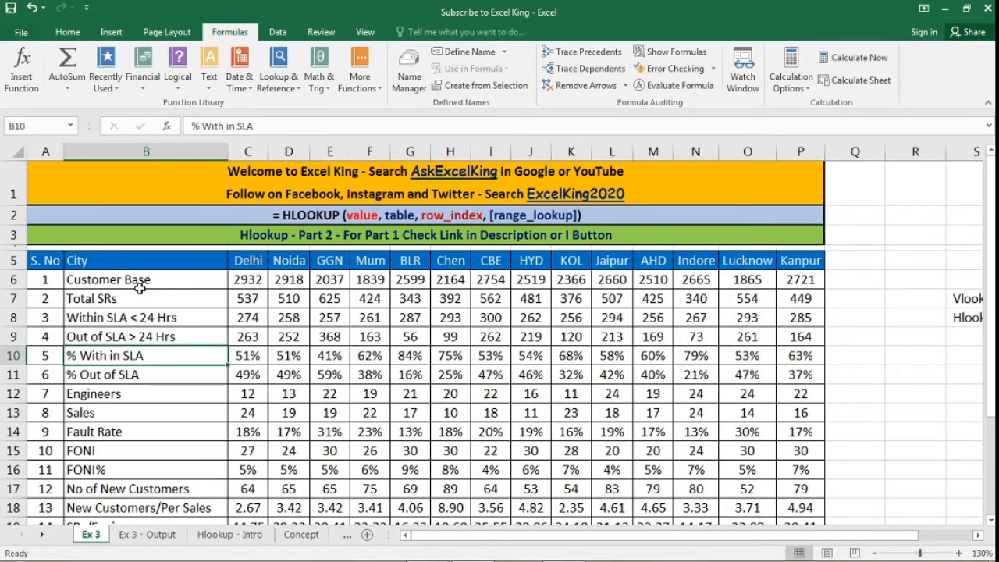
click(145, 264)
click(146, 279)
click(154, 299)
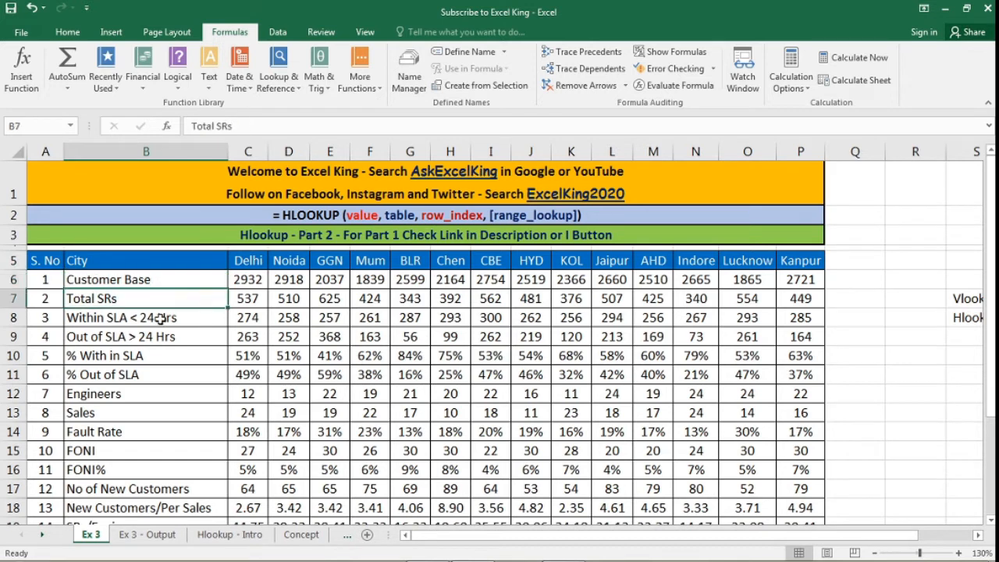
click(160, 318)
click(161, 334)
click(156, 359)
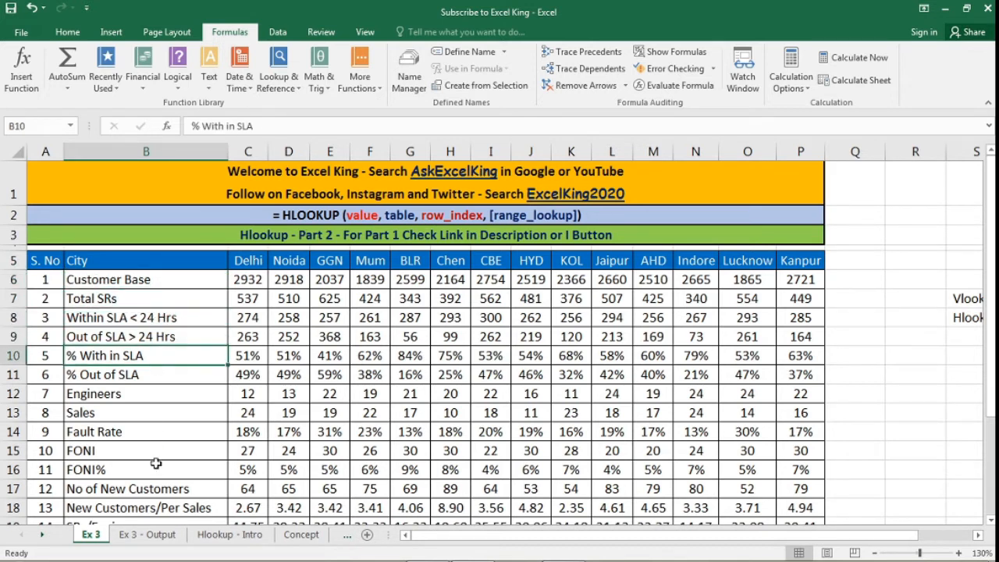
Step: Set the row index in the % With in SLA HLOOKUP in C8 on Ex 3 - Output to 6
click(146, 535)
key(F2)
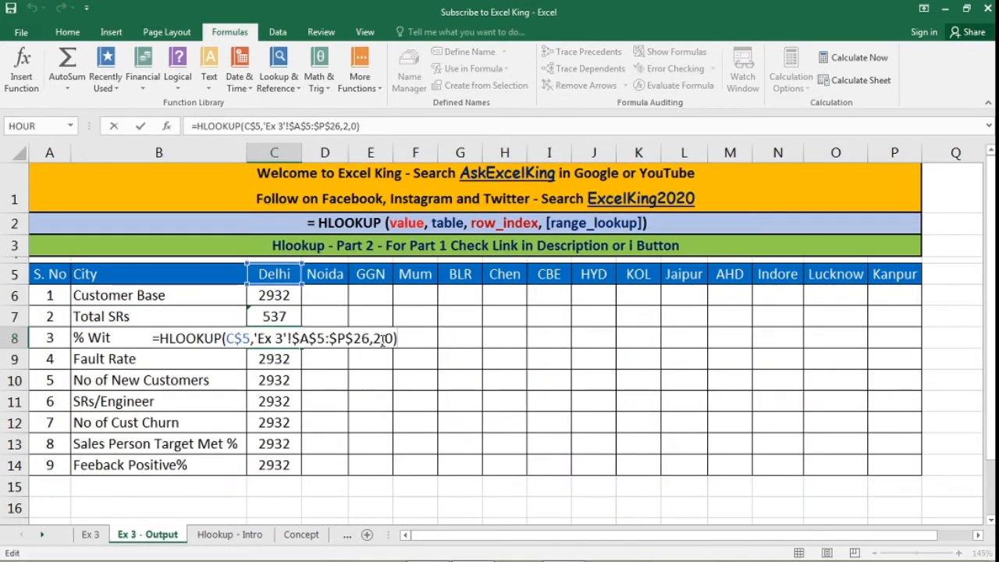
click(382, 338)
key(BackSpace)
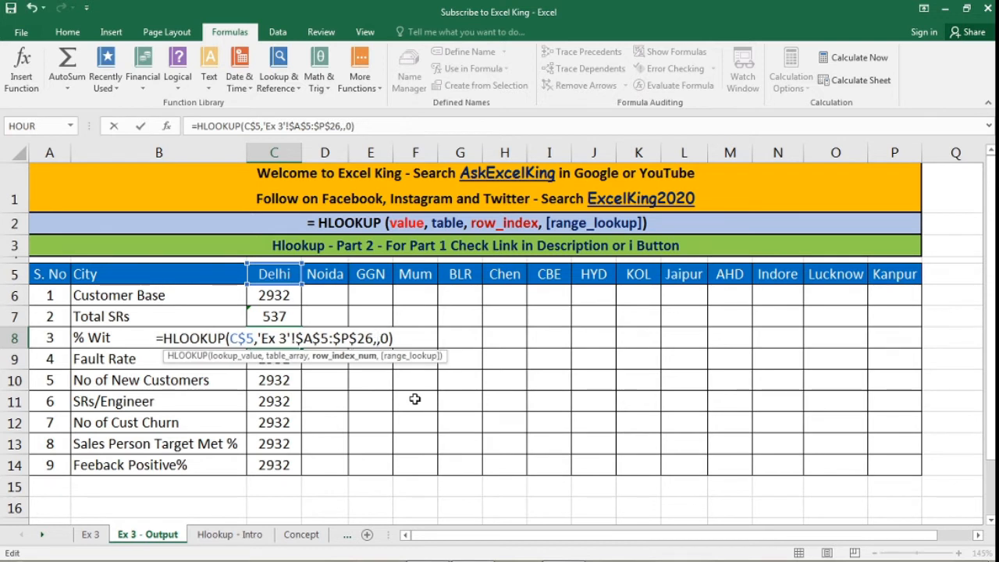
text(6)
key(Return)
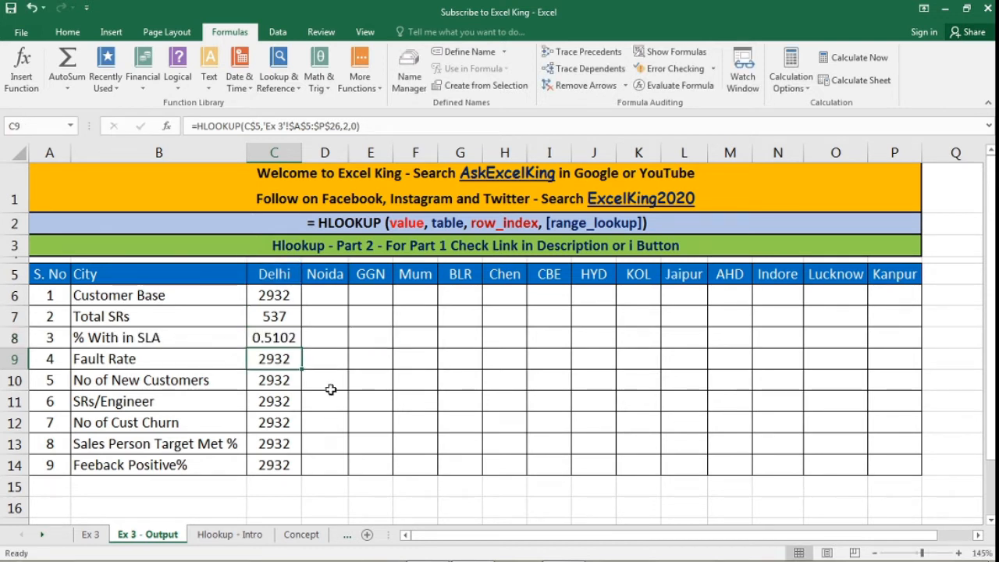
Step: Format Delhi's % With in SLA result in C8 as a percentage
click(289, 337)
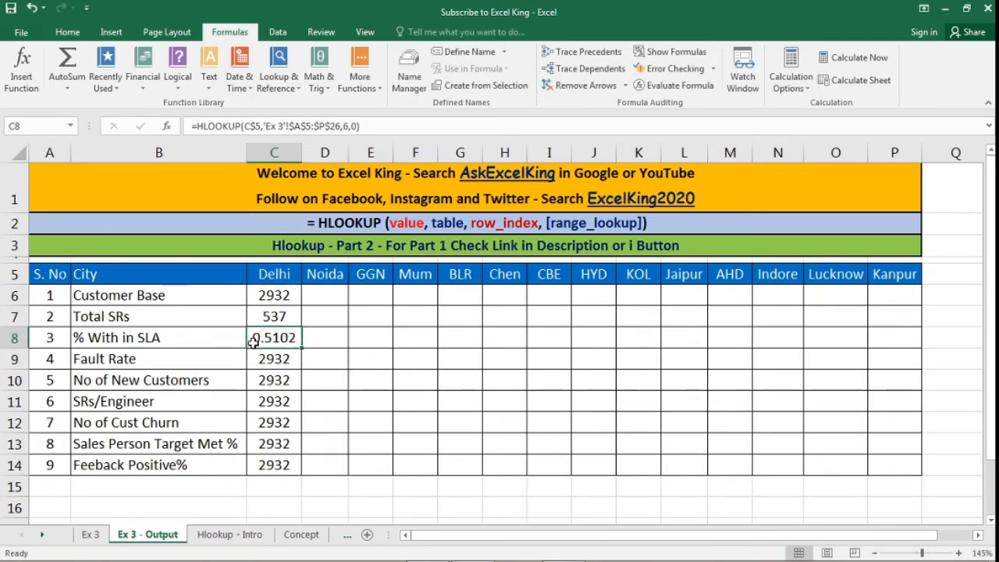
click(68, 32)
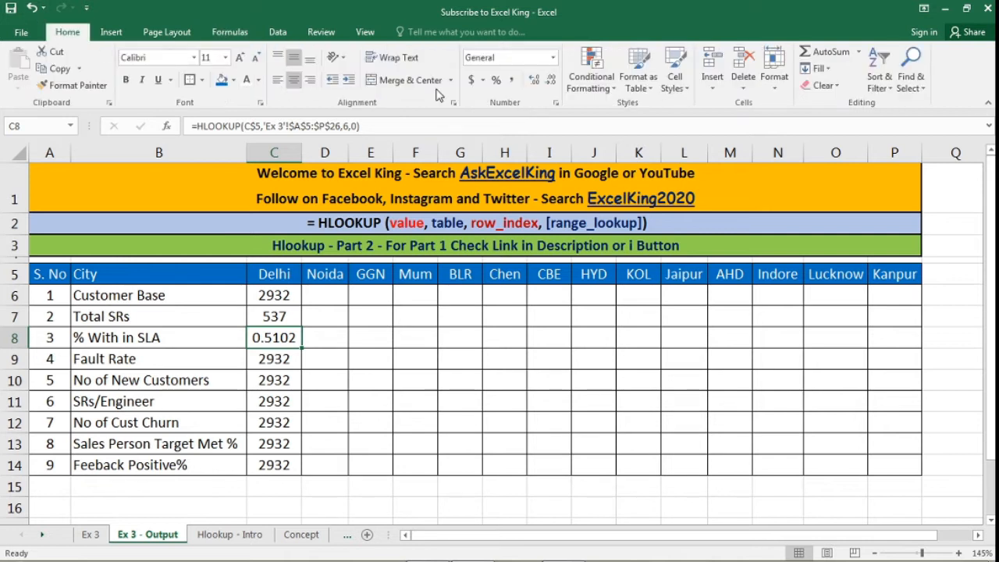
click(500, 81)
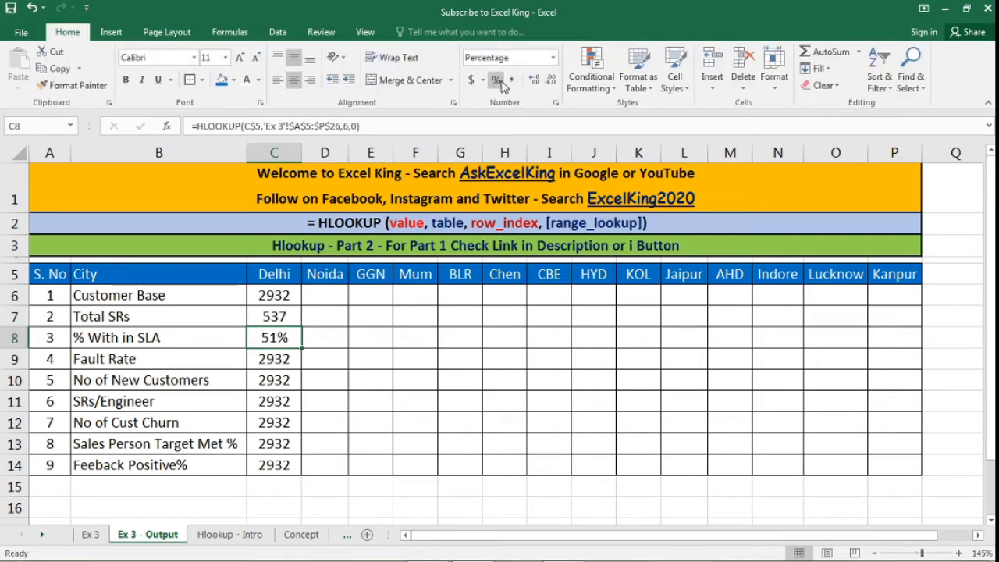
Step: Review the remaining parameters from Fault Rate to Feeback Positive% and the copied formulas in C9 and C10
click(290, 359)
click(178, 366)
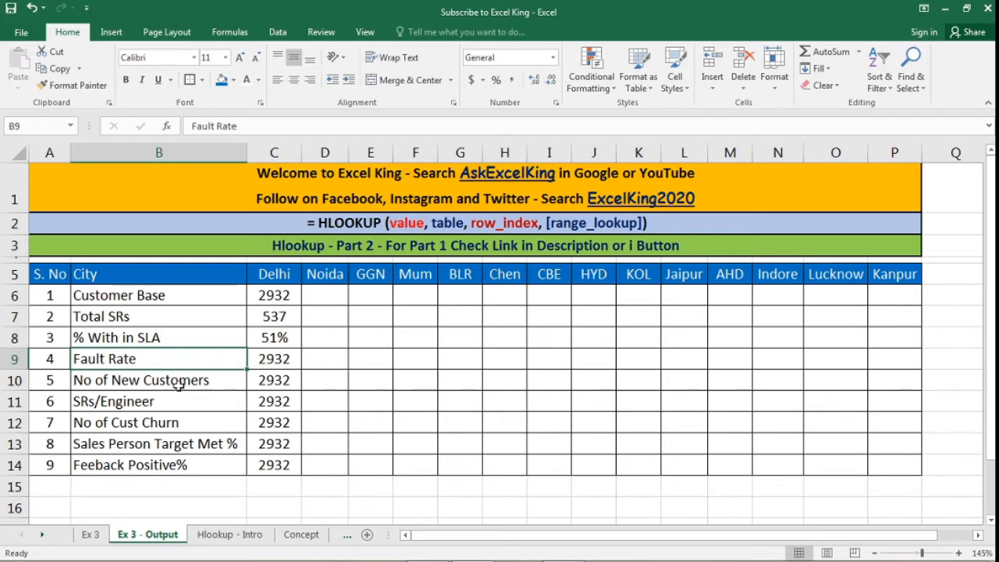
click(178, 384)
click(184, 422)
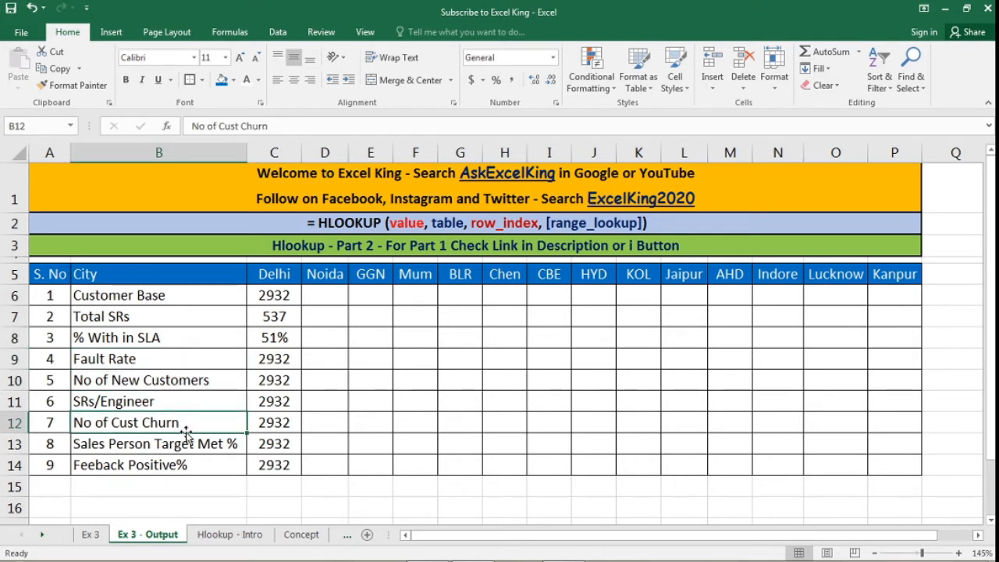
click(188, 463)
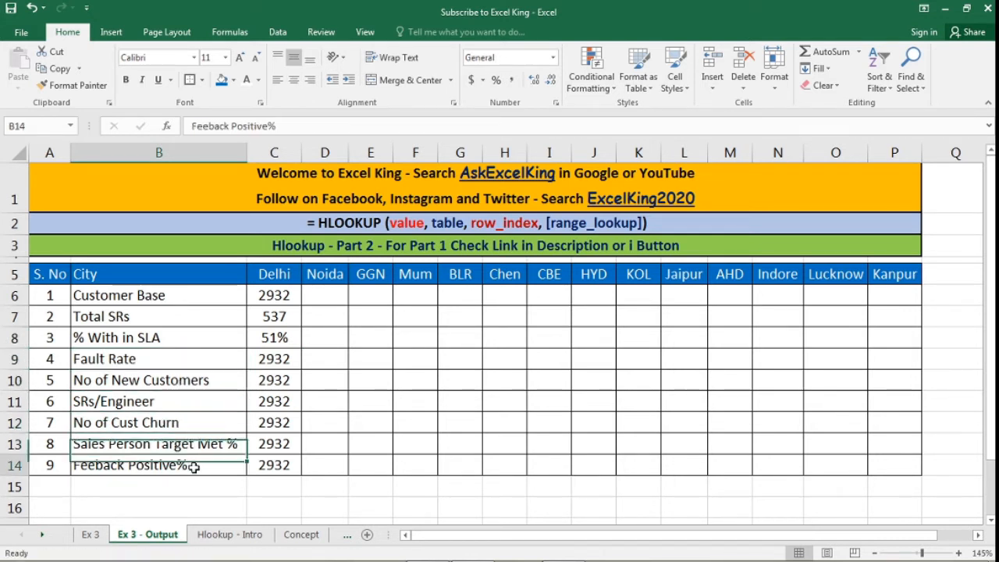
click(127, 358)
click(266, 362)
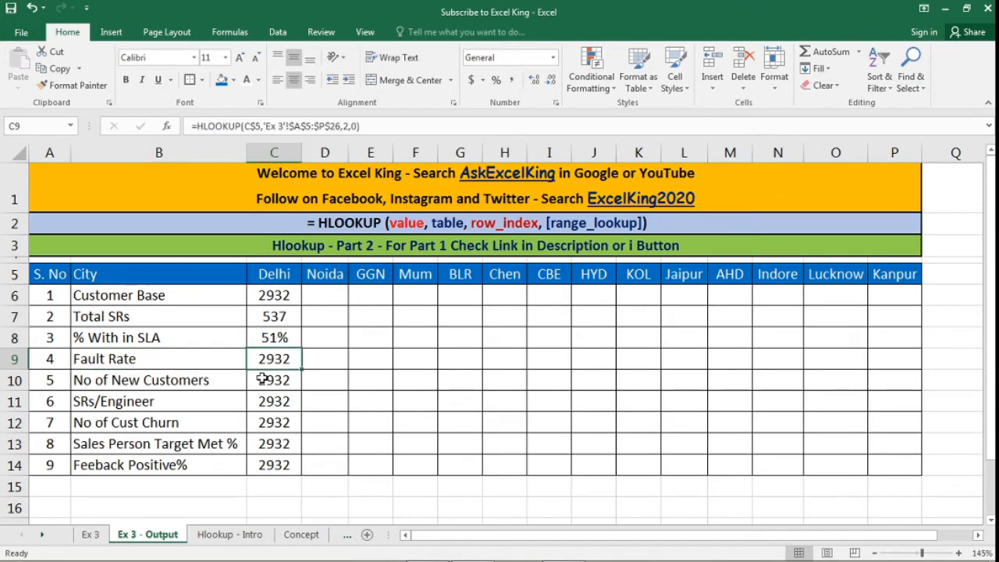
click(168, 386)
click(285, 381)
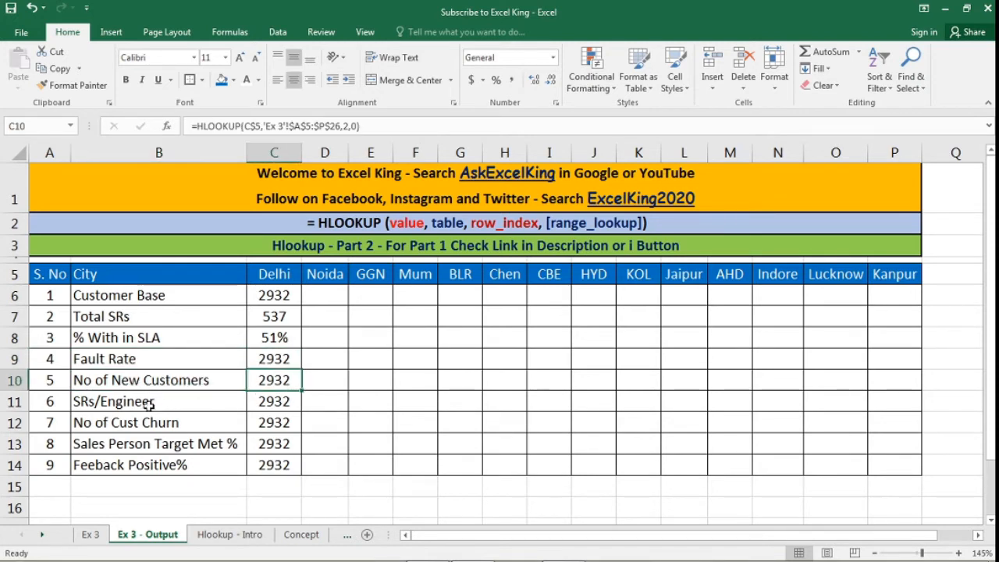
click(131, 389)
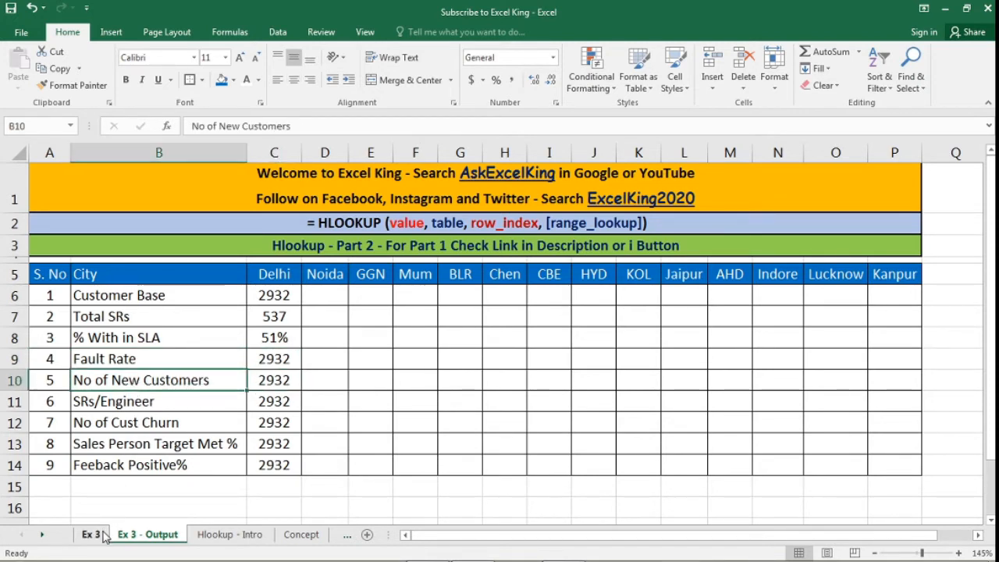
Step: Count the rows on Ex 3 from the City header down to No of New Customers to determine its row index
click(95, 534)
click(117, 489)
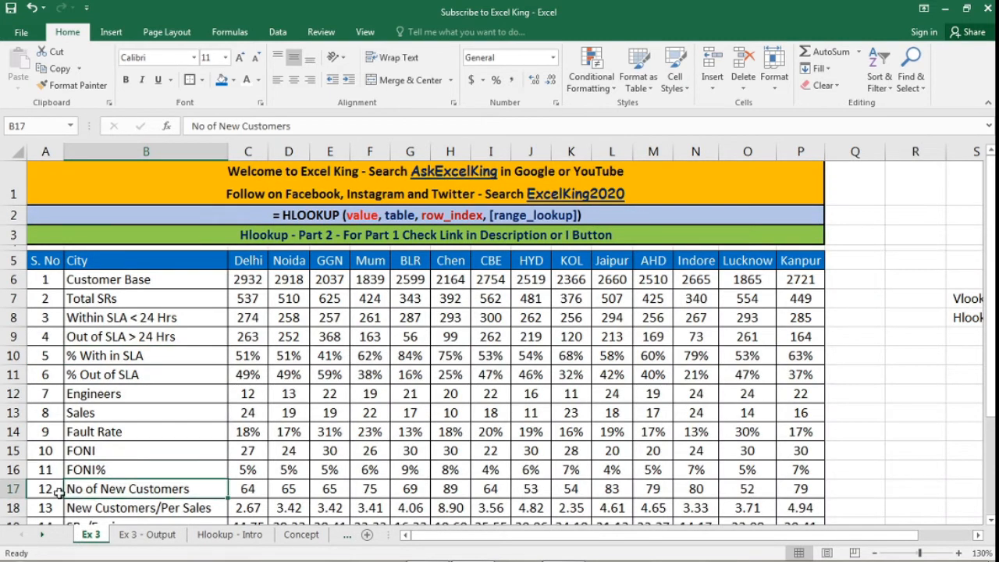
click(57, 490)
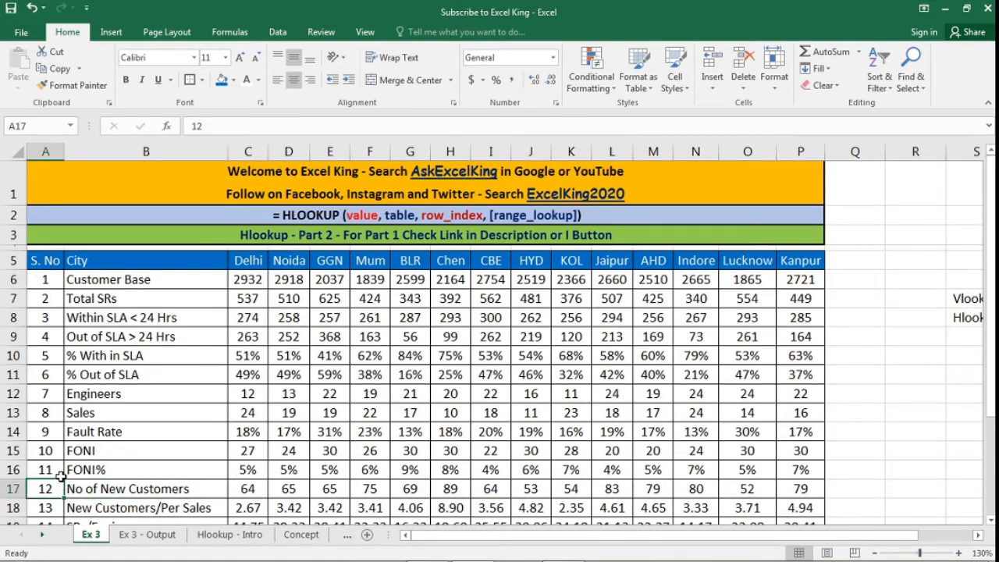
drag(144, 261, 127, 489)
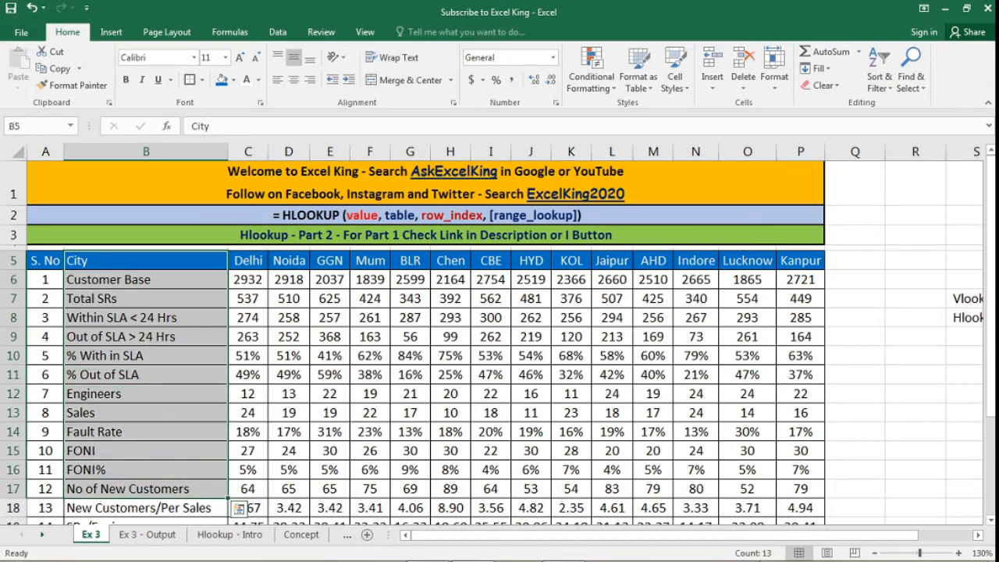
mouse_move(765, 559)
Step: Set the row index in the No of New Customers HLOOKUP in C10 on Ex 3 - Output to 13
click(178, 541)
double_click(270, 383)
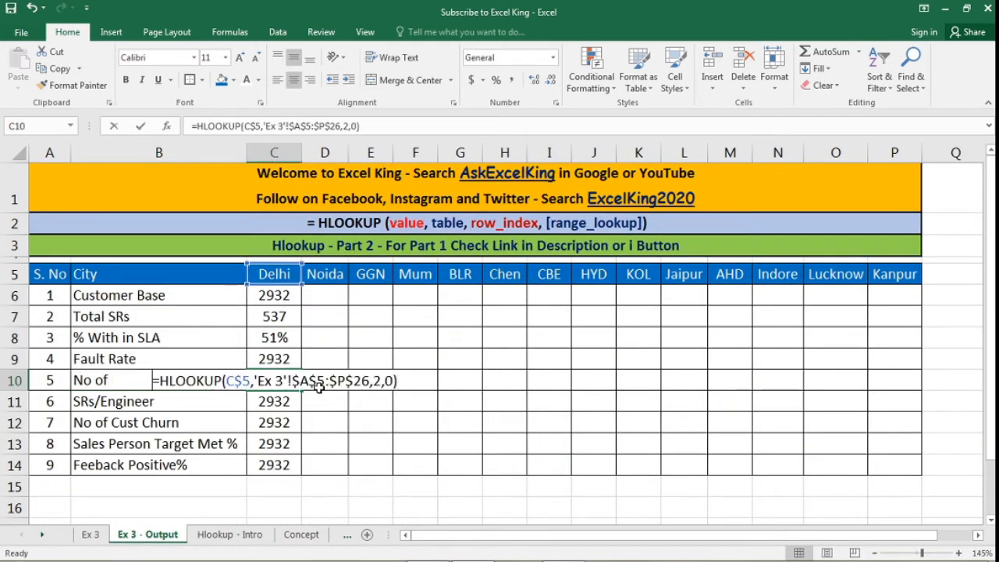
click(384, 380)
key(BackSpace)
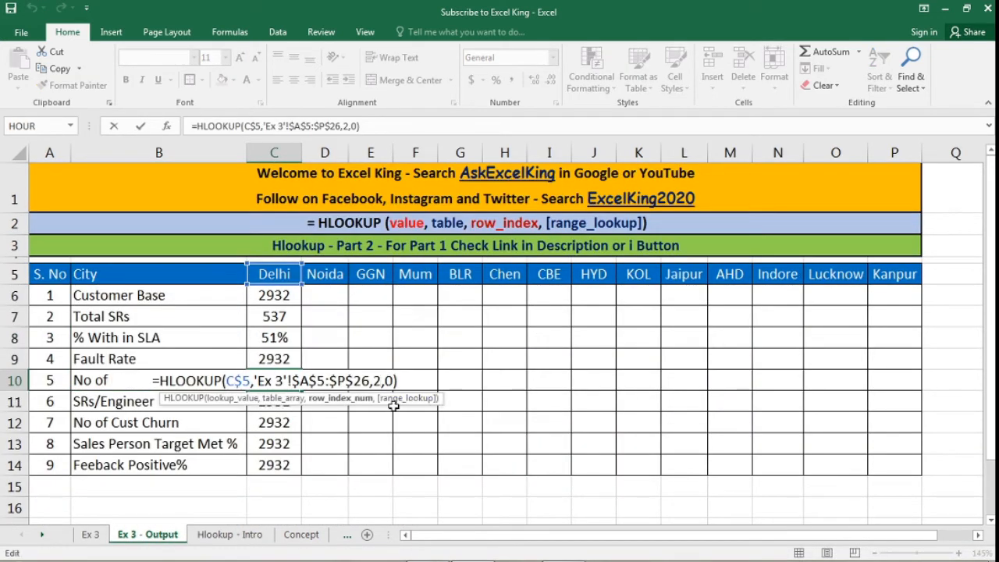
text(13)
key(Return)
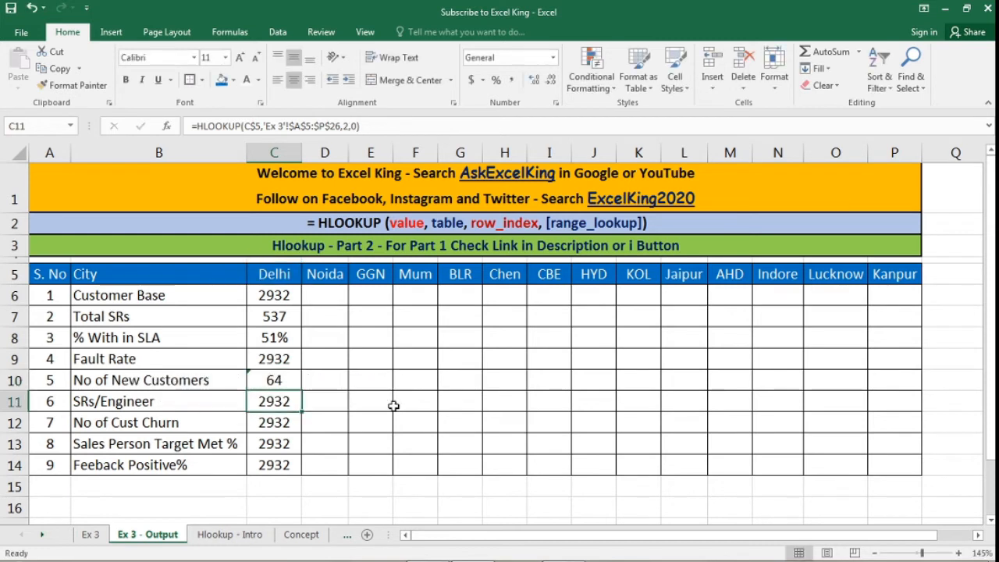
Step: Clear Delhi's formulas in C9:C14, from Fault Rate down to Feeback Positive%
click(281, 358)
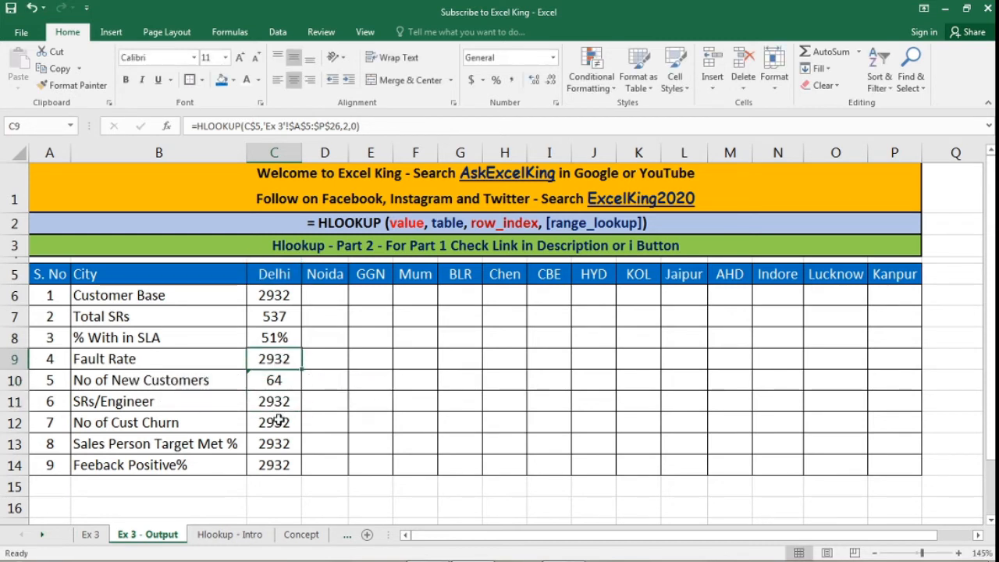
click(281, 337)
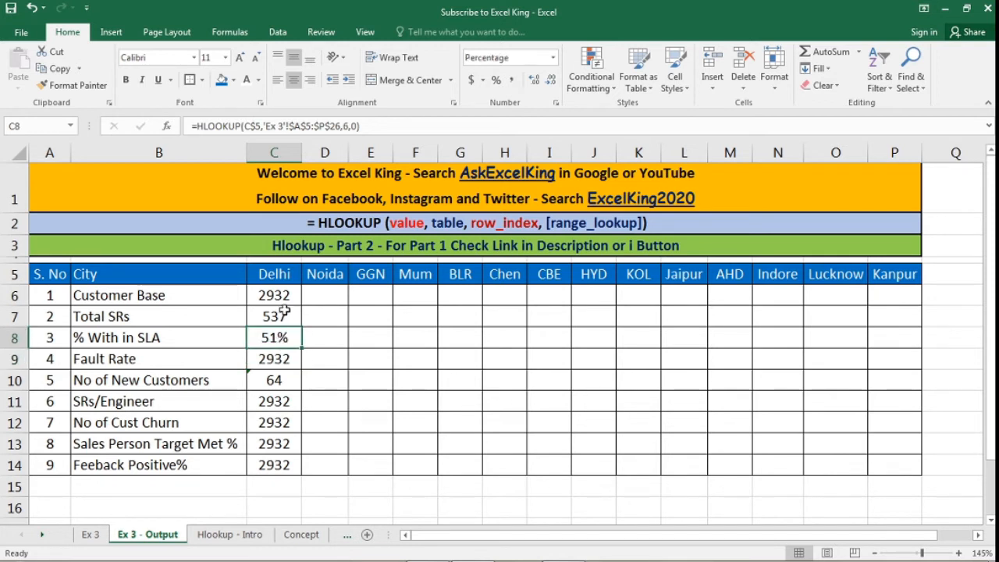
click(287, 361)
drag(266, 360, 274, 466)
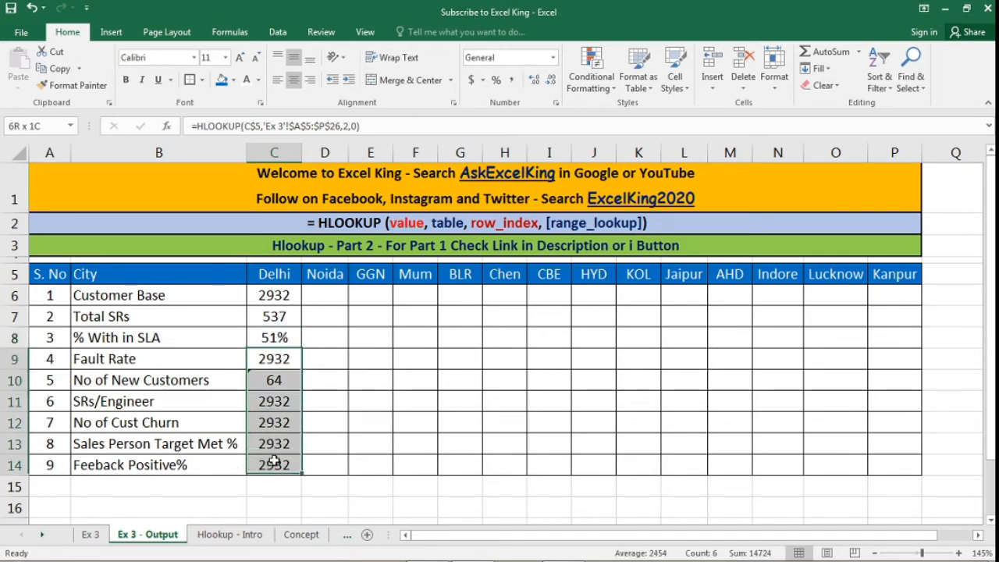
key(Delete)
Step: Examine the parameter rows below % With in SLA that still need a Delhi formula, down to Feeback Positive%
click(276, 339)
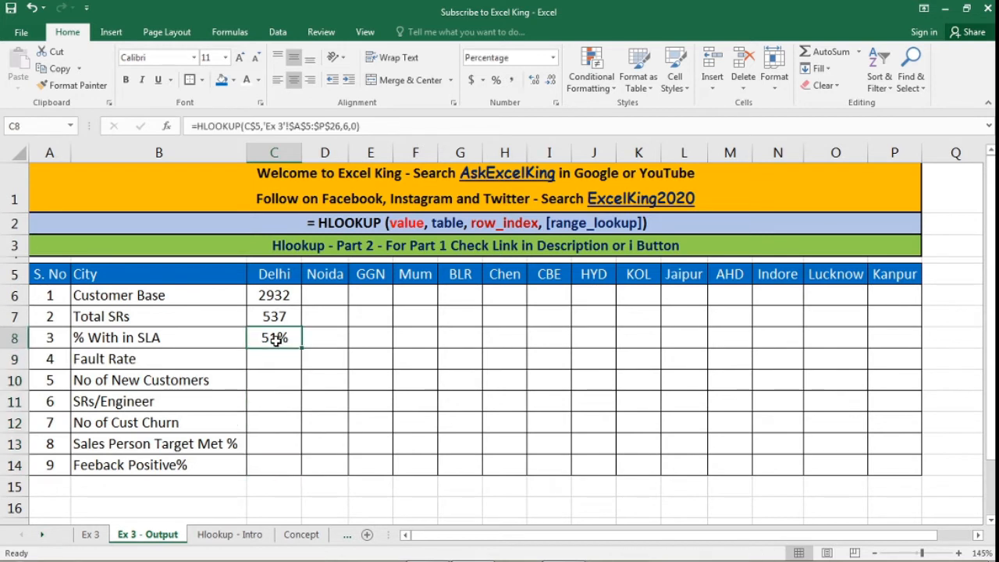
click(278, 359)
click(274, 383)
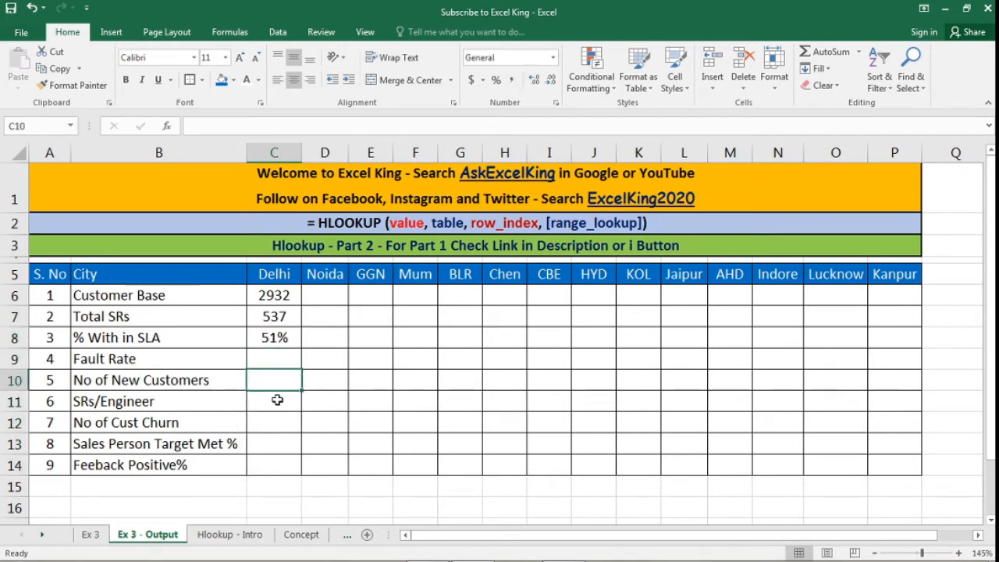
click(278, 400)
click(278, 423)
click(161, 444)
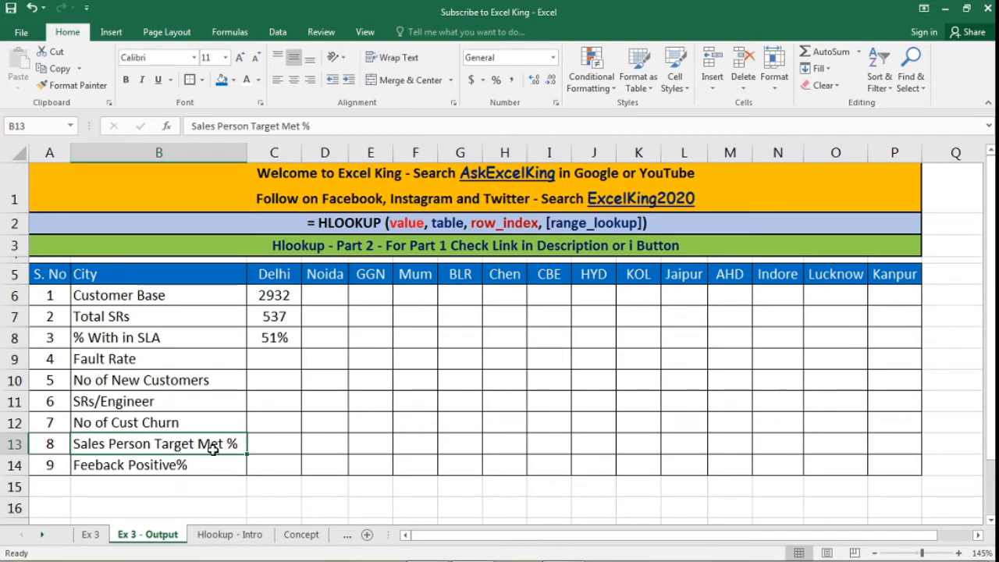
click(127, 466)
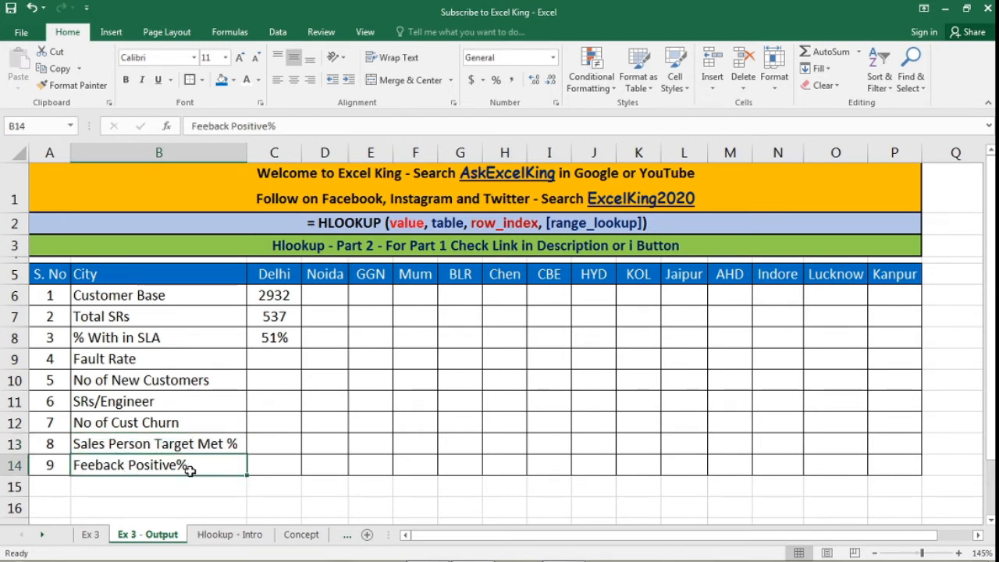
click(284, 467)
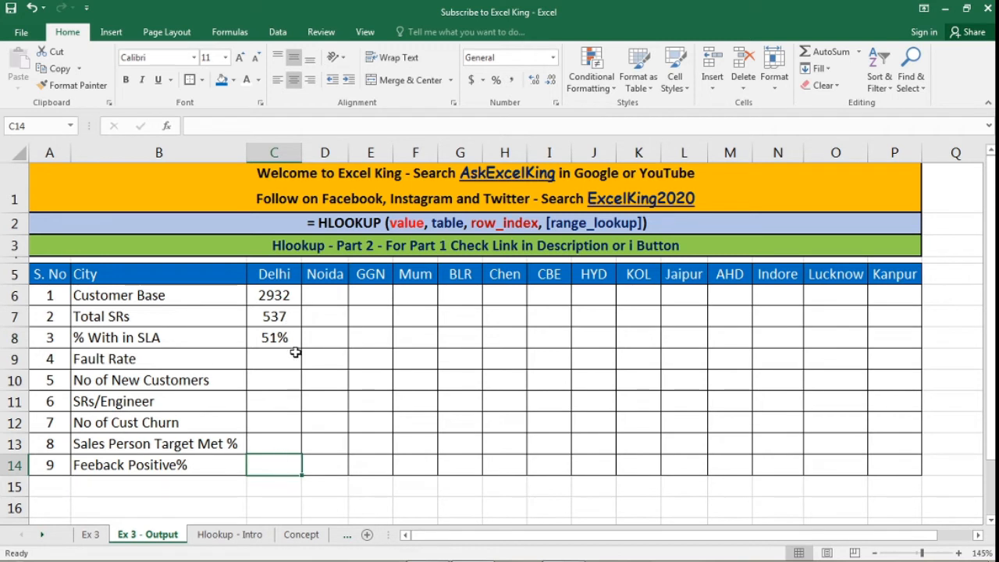
Step: Fill Delhi's three HLOOKUP formulas in C6:C8 across all cities to Kanpur in column P
drag(283, 296, 903, 351)
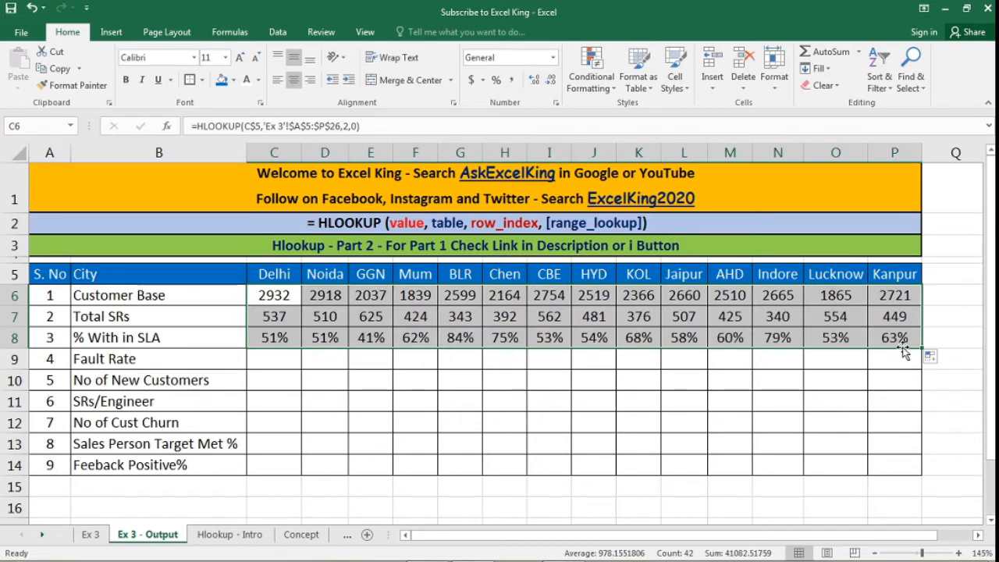
drag(289, 297, 282, 338)
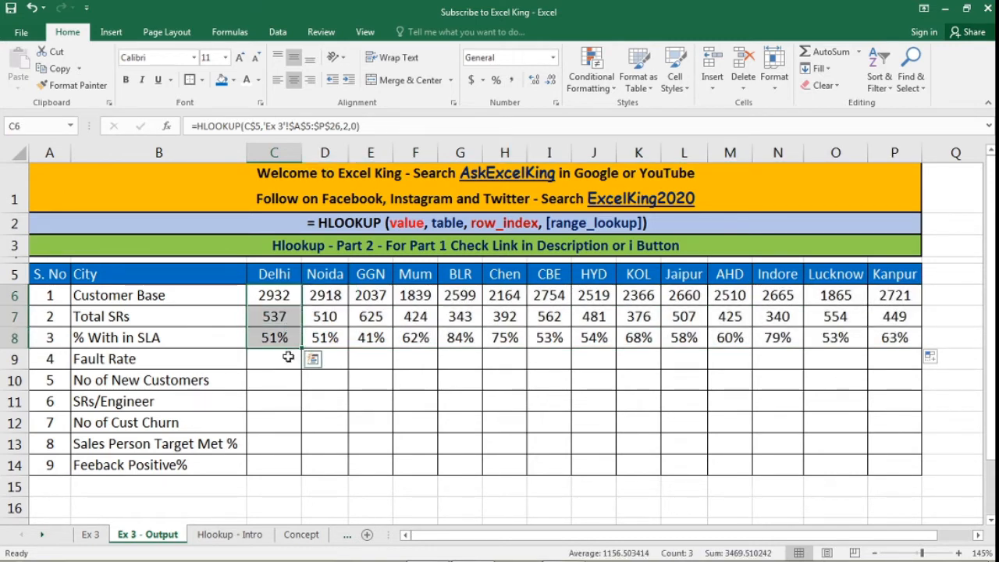
drag(49, 296, 45, 473)
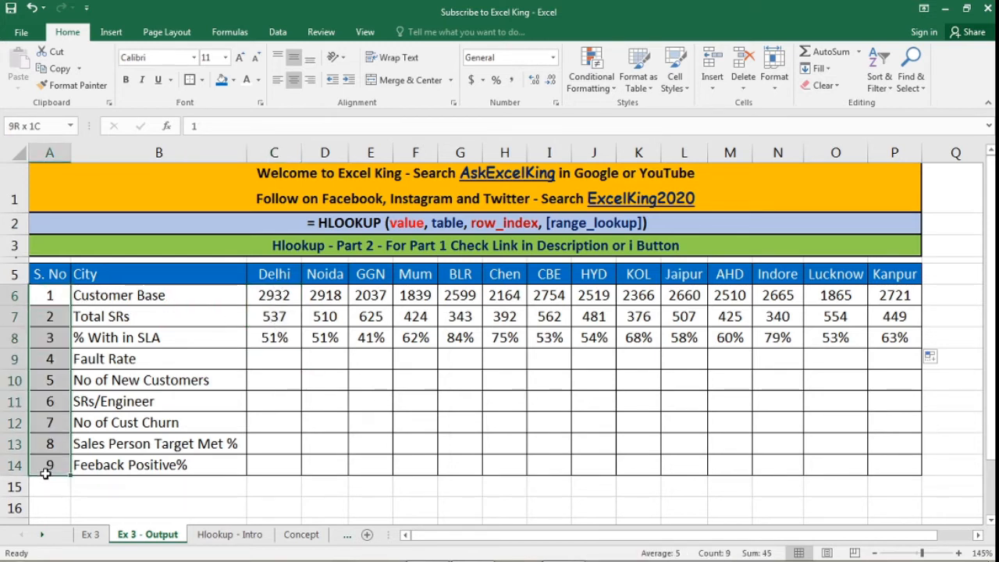
drag(47, 294, 52, 468)
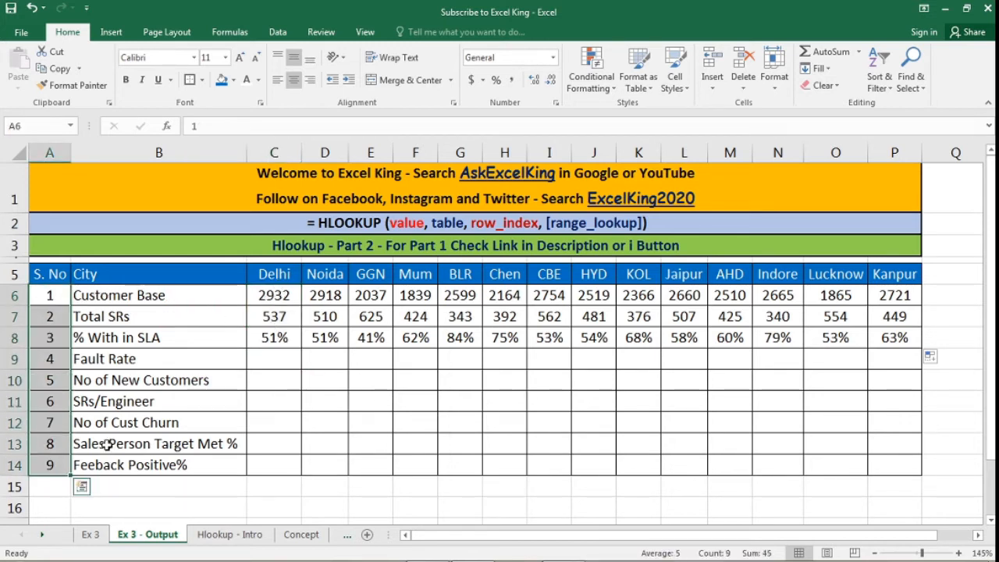
Step: Inspect the row index argument of the % With in SLA HLOOKUP in C8, leaving the formula as it is
click(283, 352)
click(289, 331)
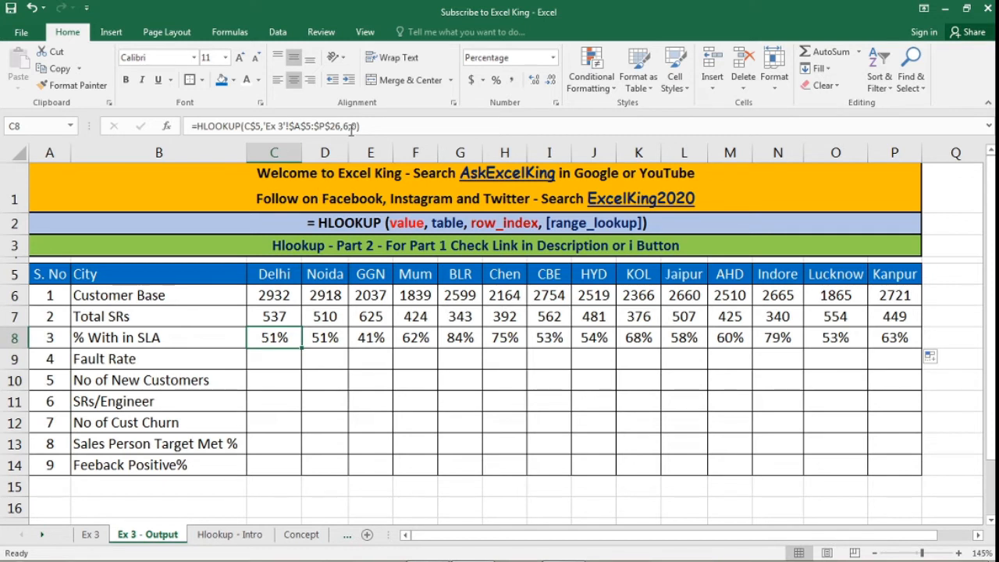
key(F2)
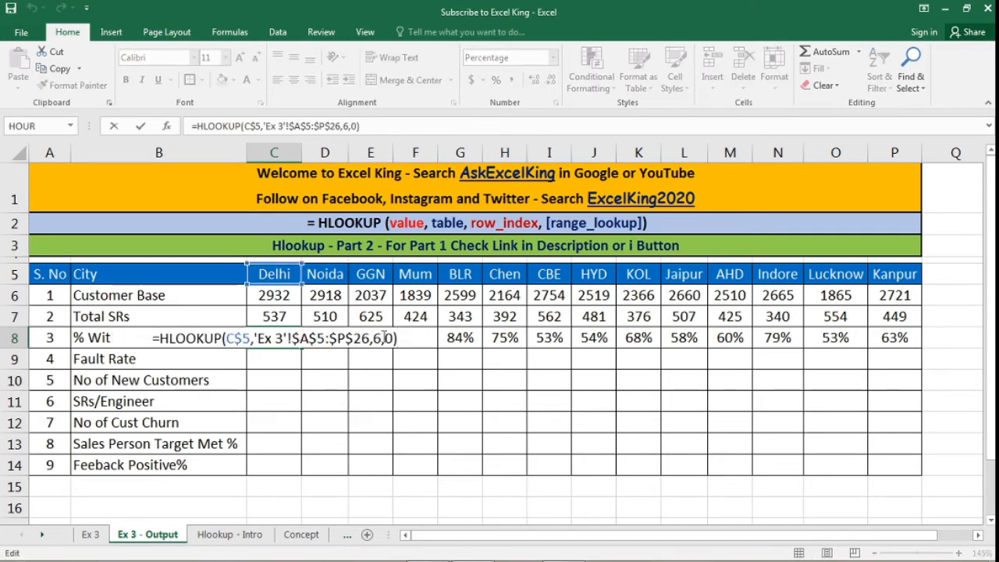
click(375, 338)
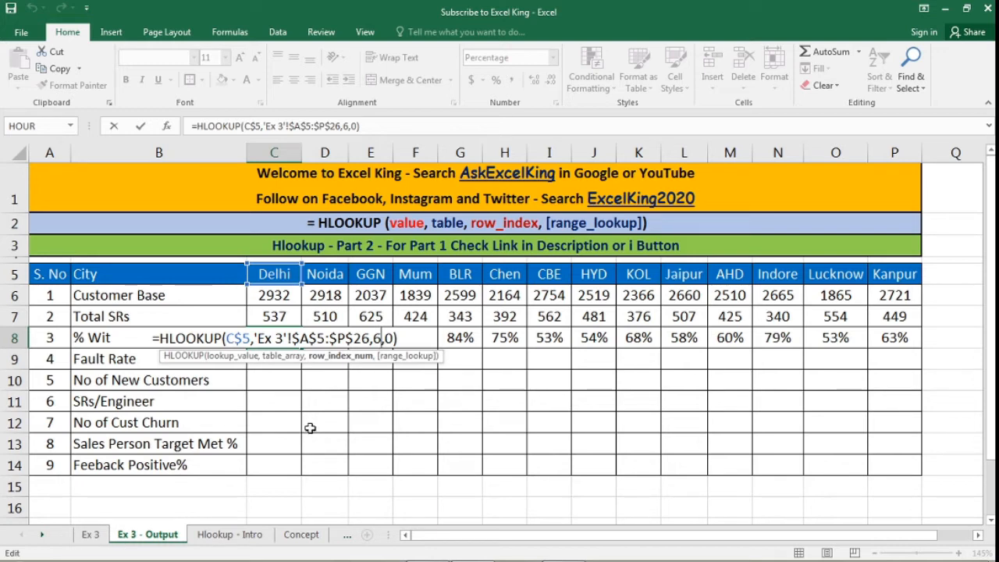
key(Return)
Step: Compare the parameter list on Ex 3 - Output with the full parameter list on Ex 3 down to its last row
drag(134, 296, 121, 451)
click(88, 535)
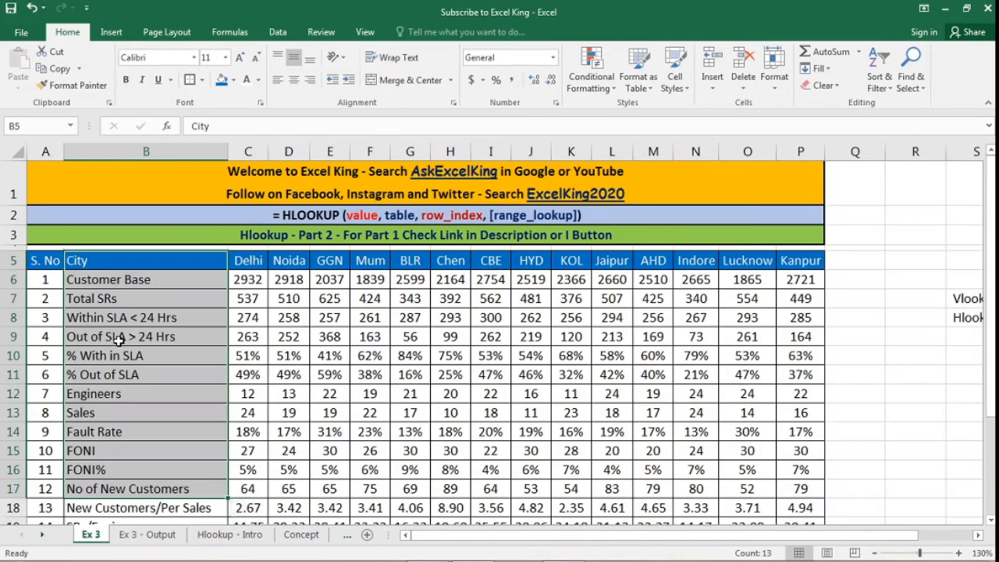
scroll(90, 448, down, 4)
click(46, 420)
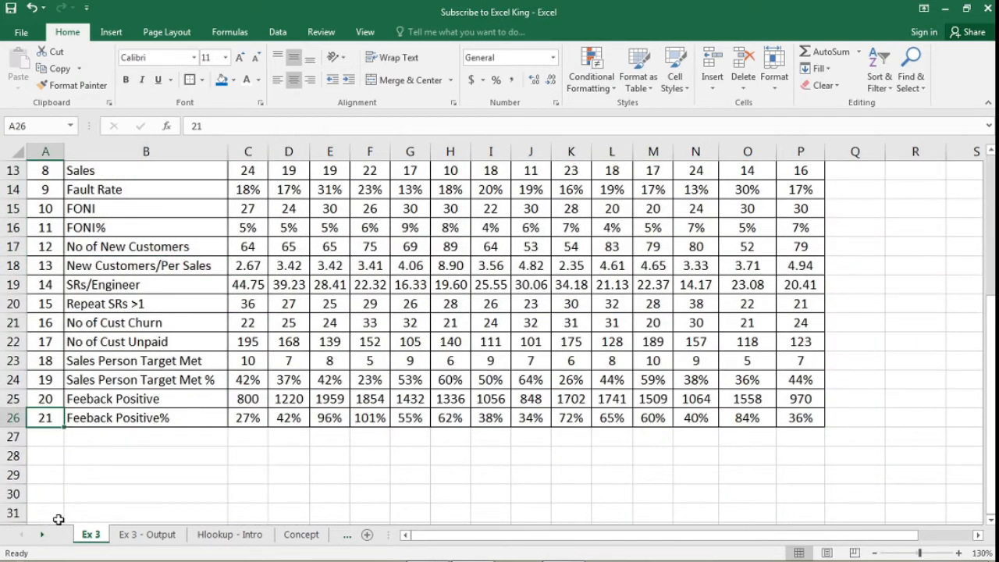
click(147, 534)
drag(125, 301, 139, 492)
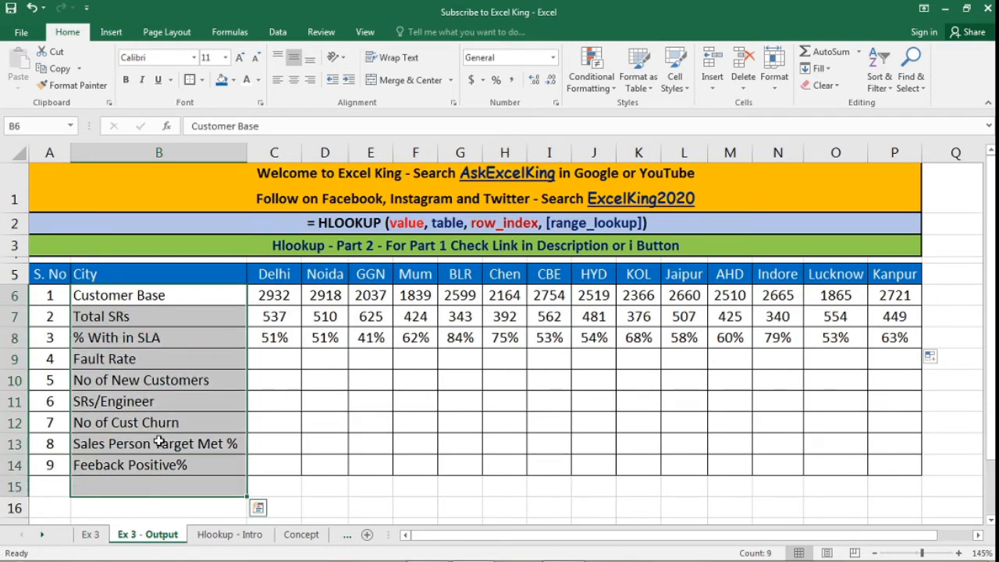
click(175, 300)
click(152, 318)
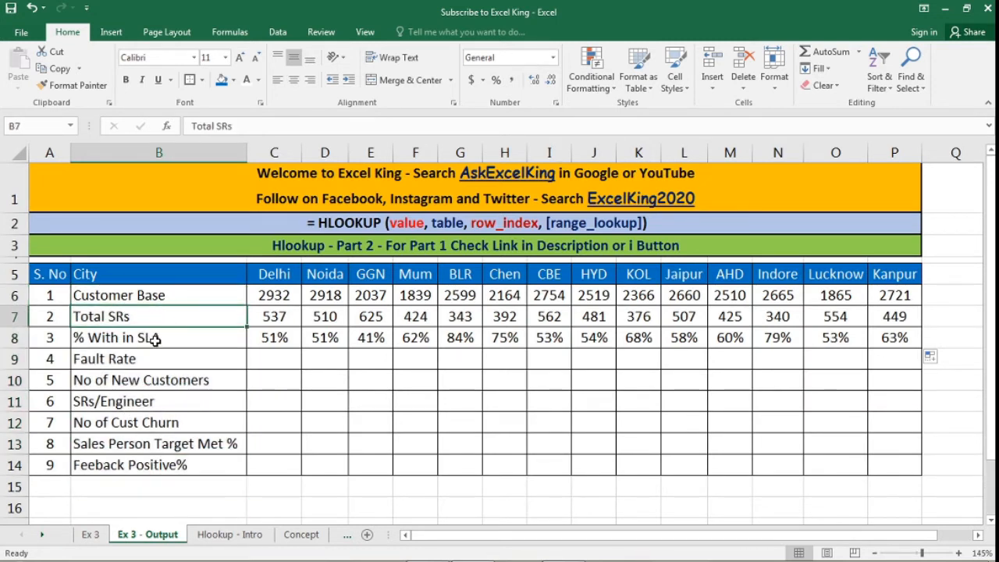
click(147, 344)
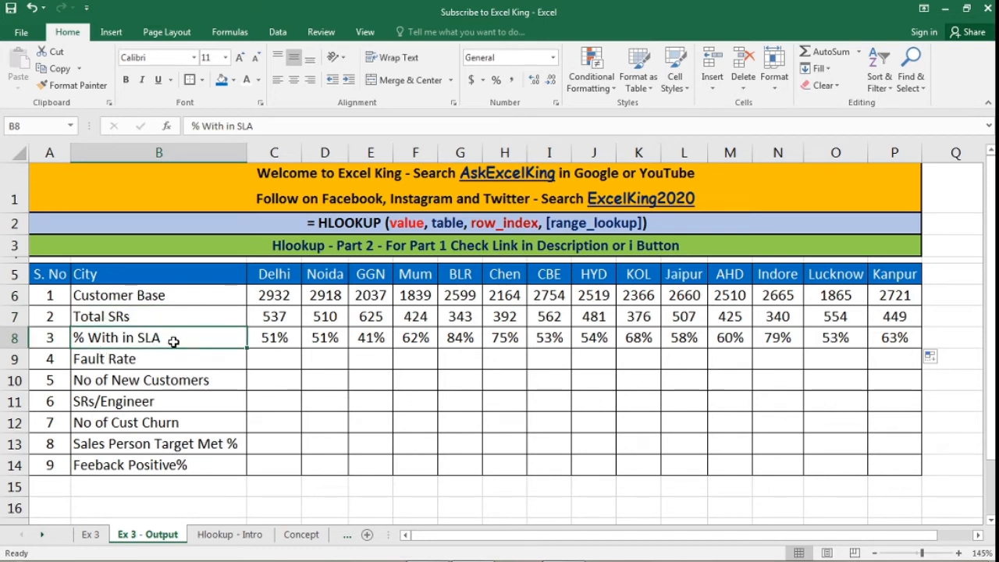
Step: Check the manually entered row index in C8 against the still empty No of New Customers cell in C10
double_click(275, 341)
click(380, 341)
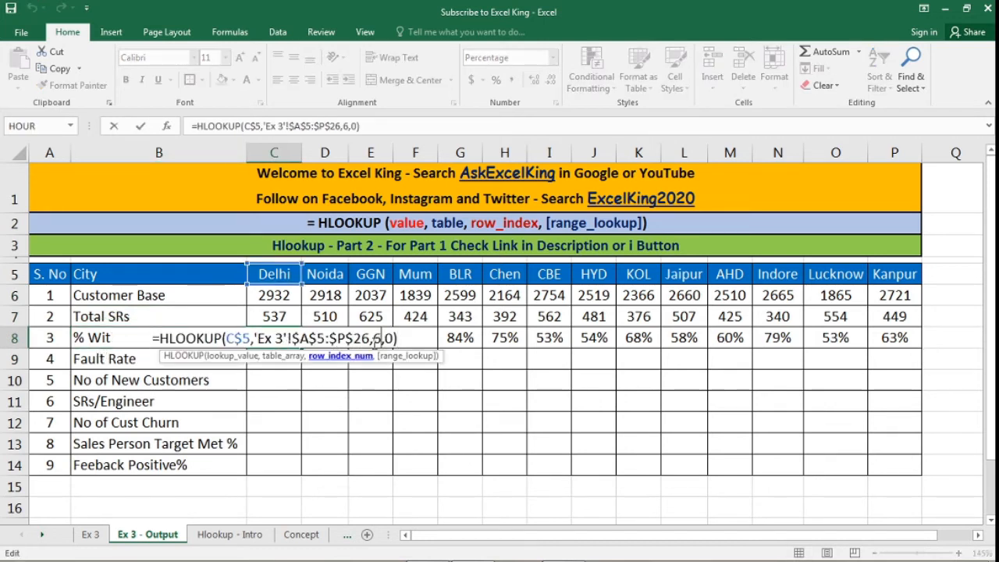
key(Escape)
click(179, 381)
key(F2)
click(296, 383)
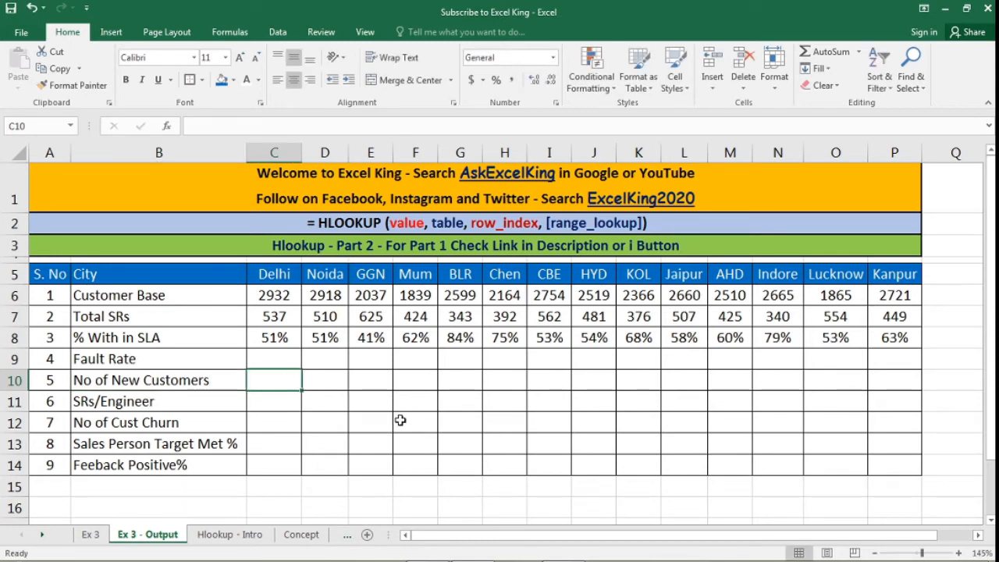
Step: Clear the formulas in D6:P9 and C7:C8, keeping only Delhi's Customer Base HLOOKUP in C6
click(299, 297)
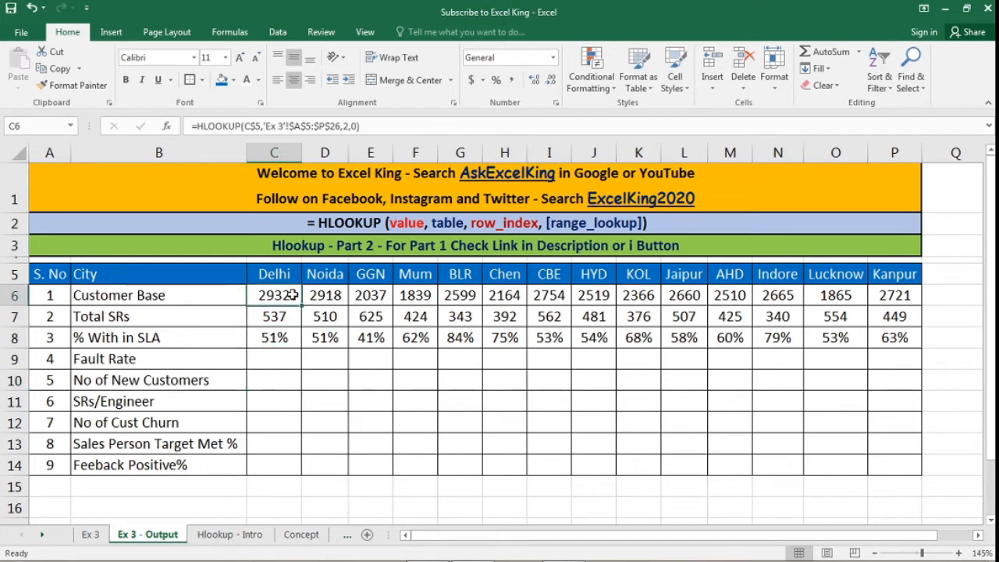
drag(318, 297, 910, 363)
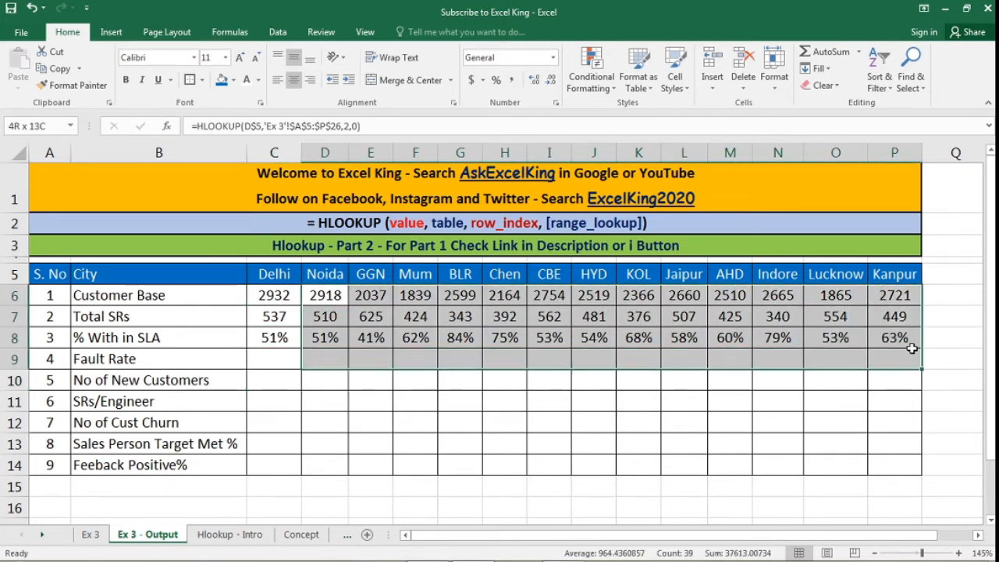
key(Delete)
drag(290, 320, 285, 338)
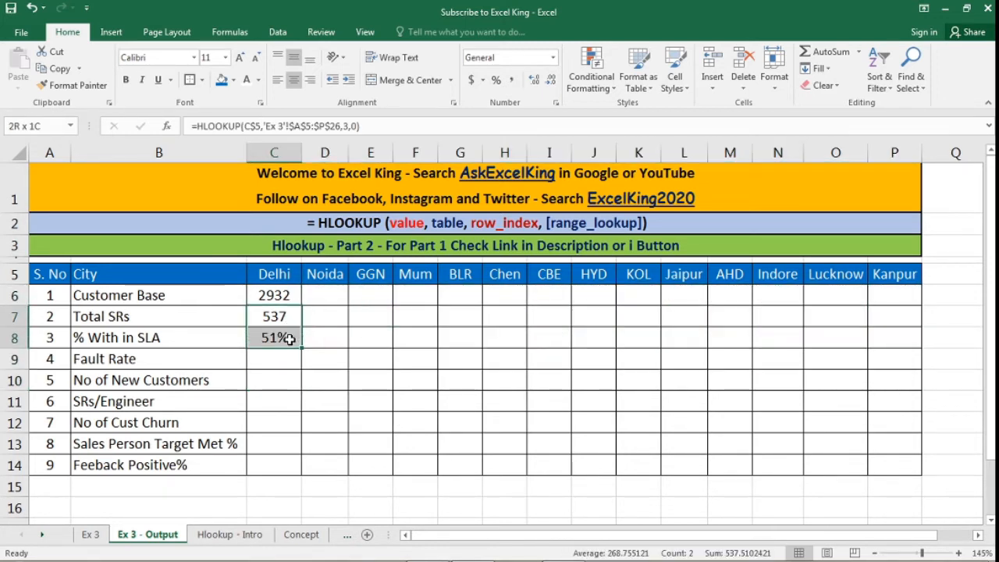
key(Delete)
click(274, 293)
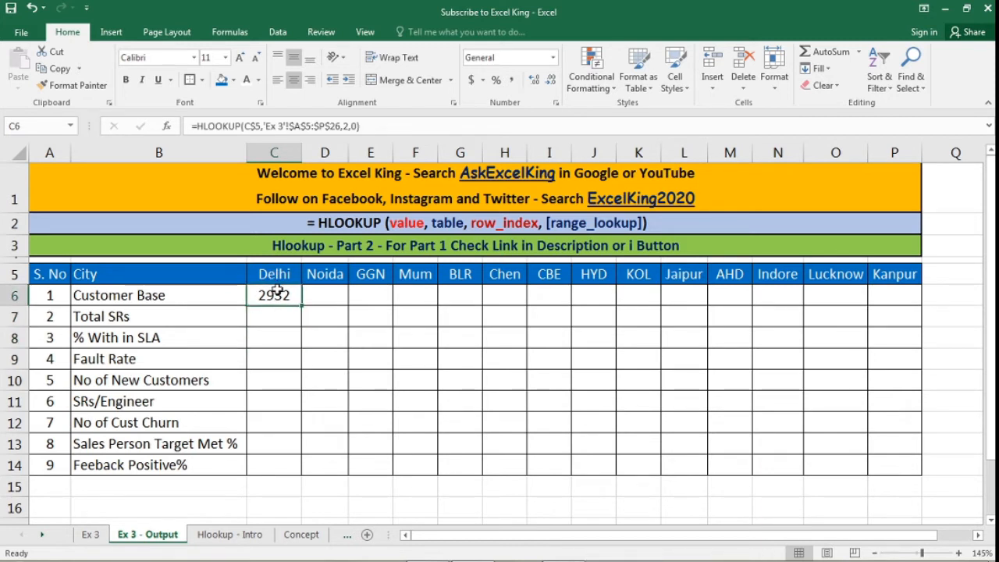
key(F2)
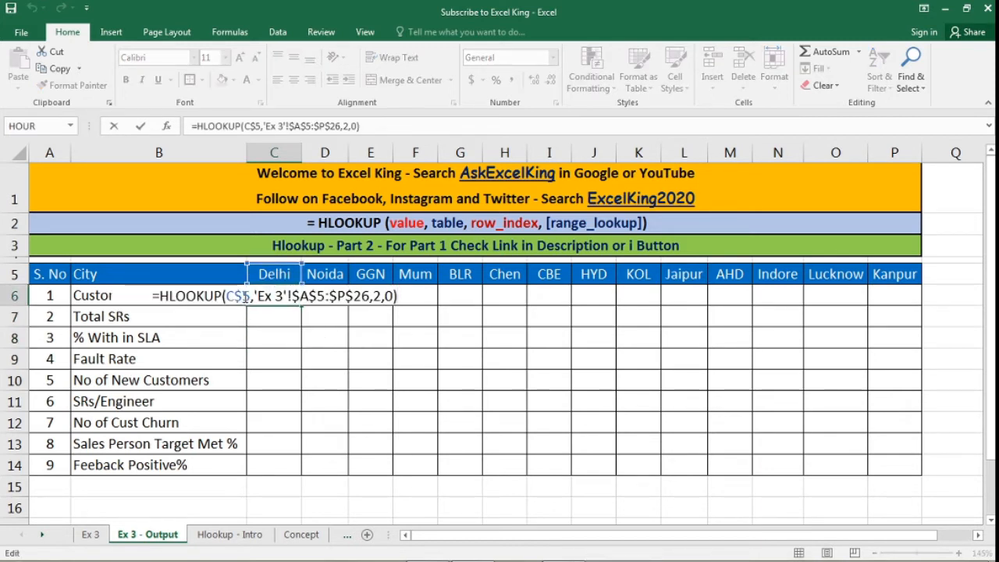
click(380, 297)
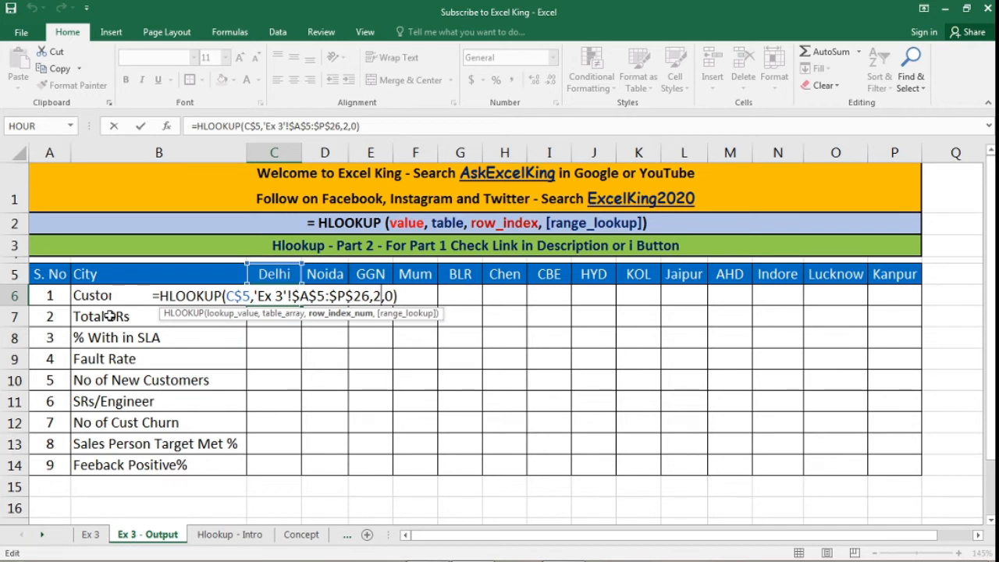
key(BackSpace)
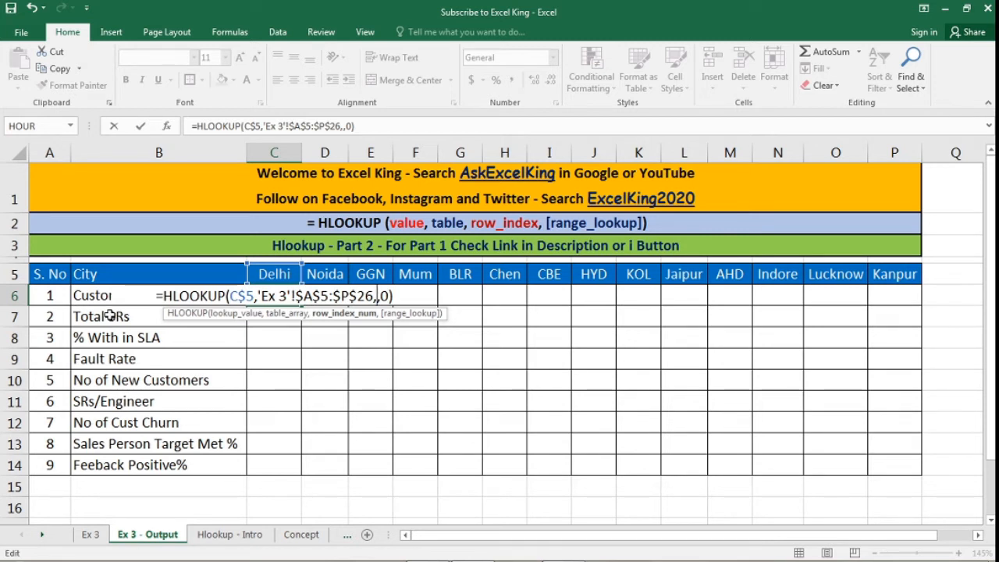
text(matc)
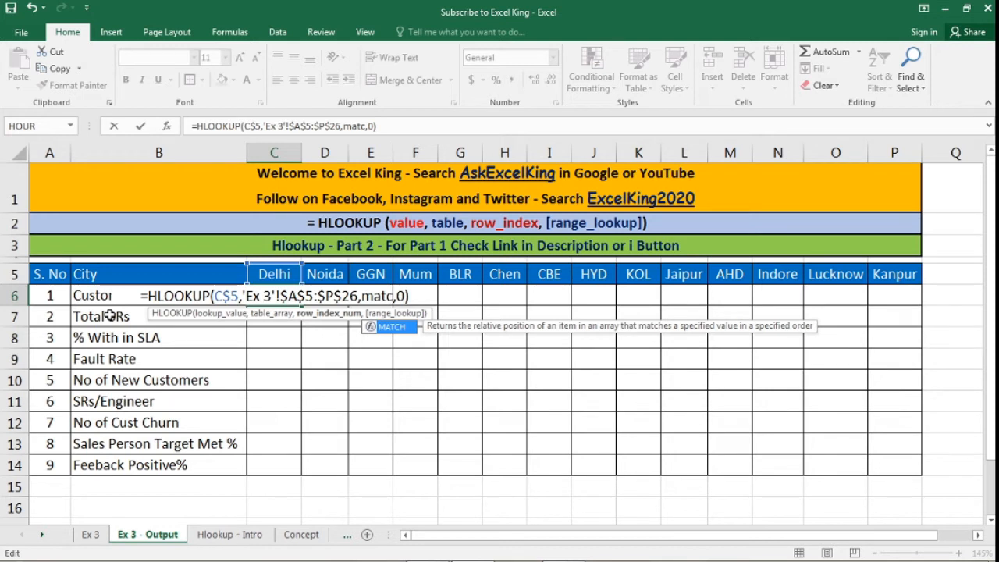
key(Tab)
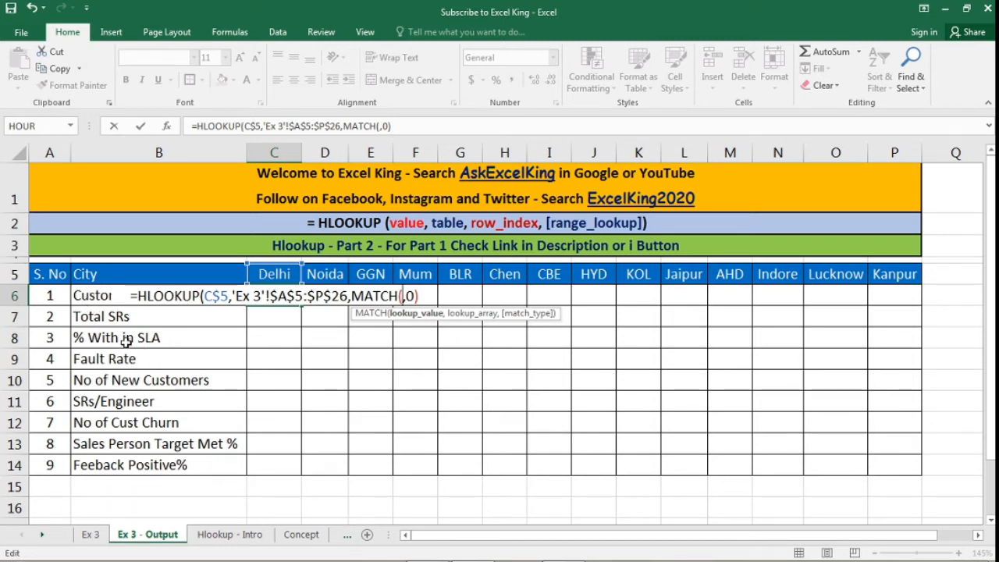
click(87, 296)
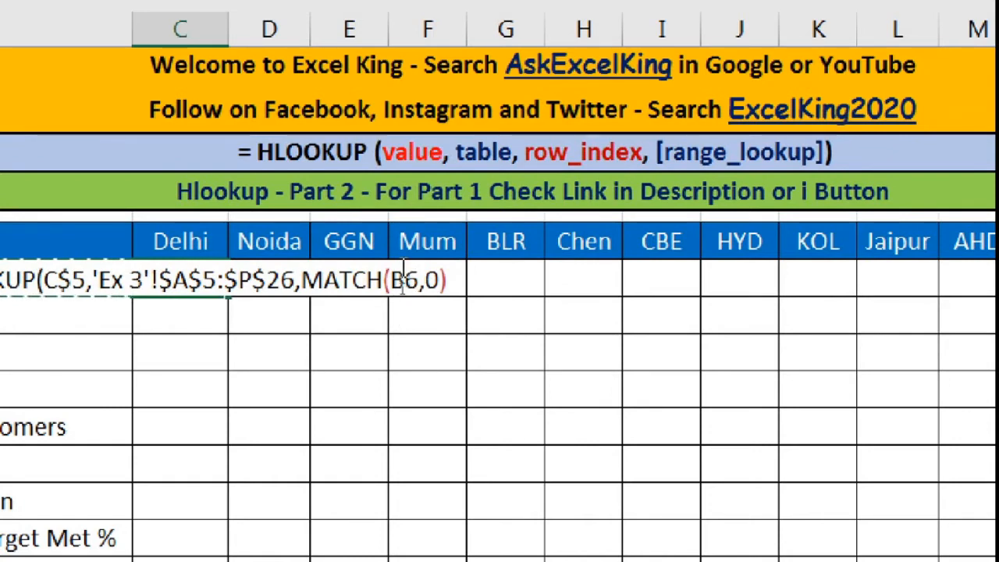
click(418, 281)
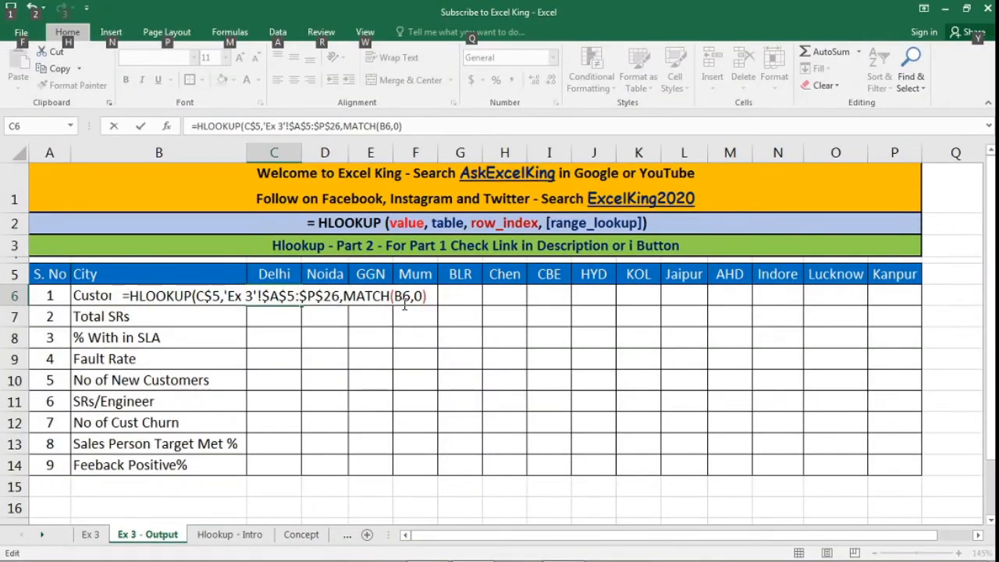
key(Escape)
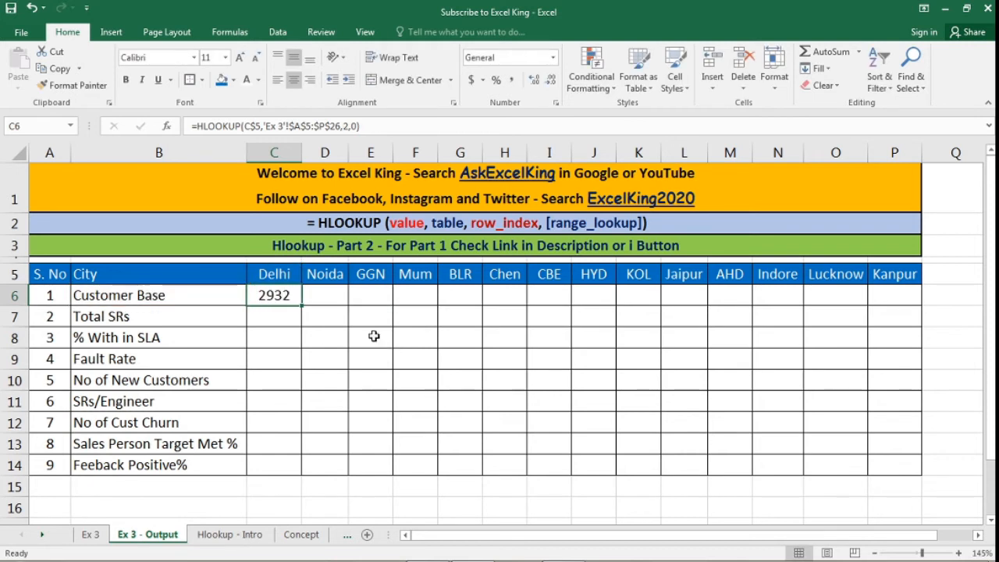
Step: Start a separate MATCH formula in G6 with Customer Base in B6 as the lookup value
click(331, 294)
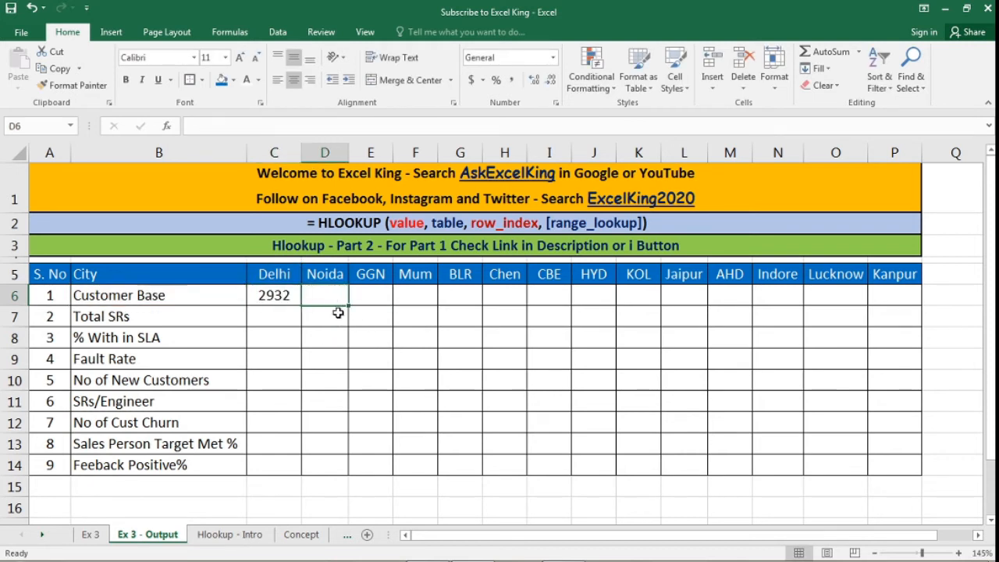
click(289, 299)
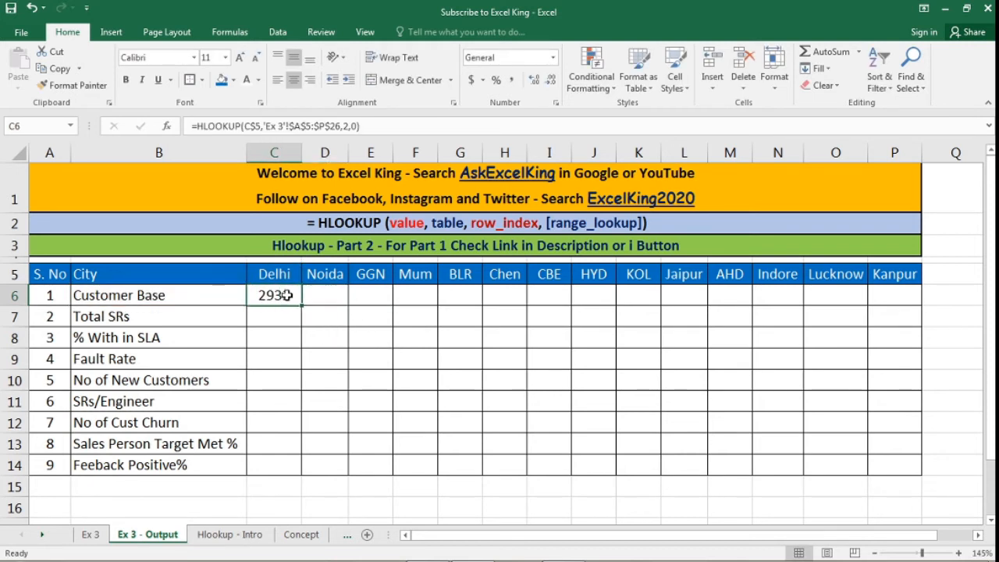
click(332, 296)
click(464, 340)
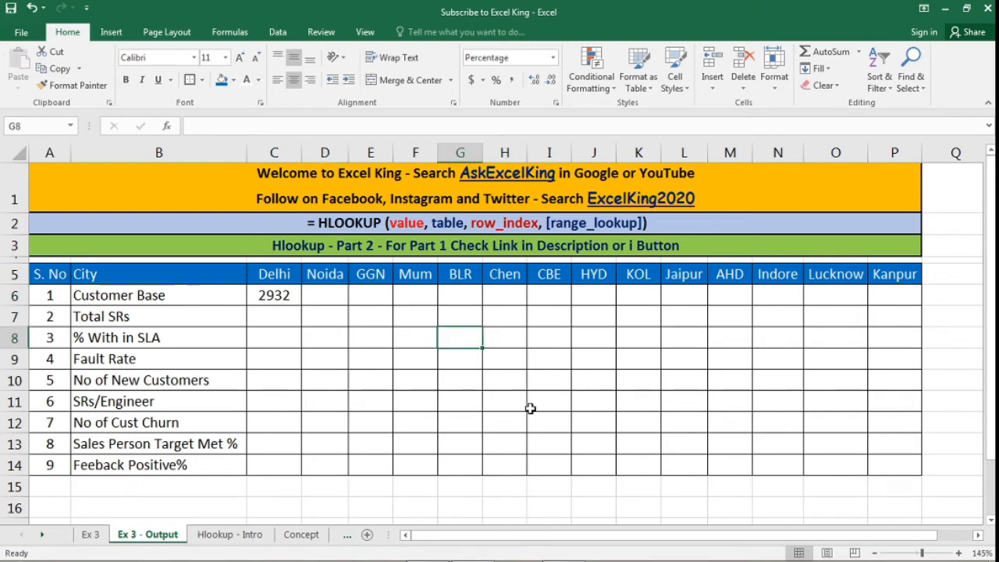
click(469, 303)
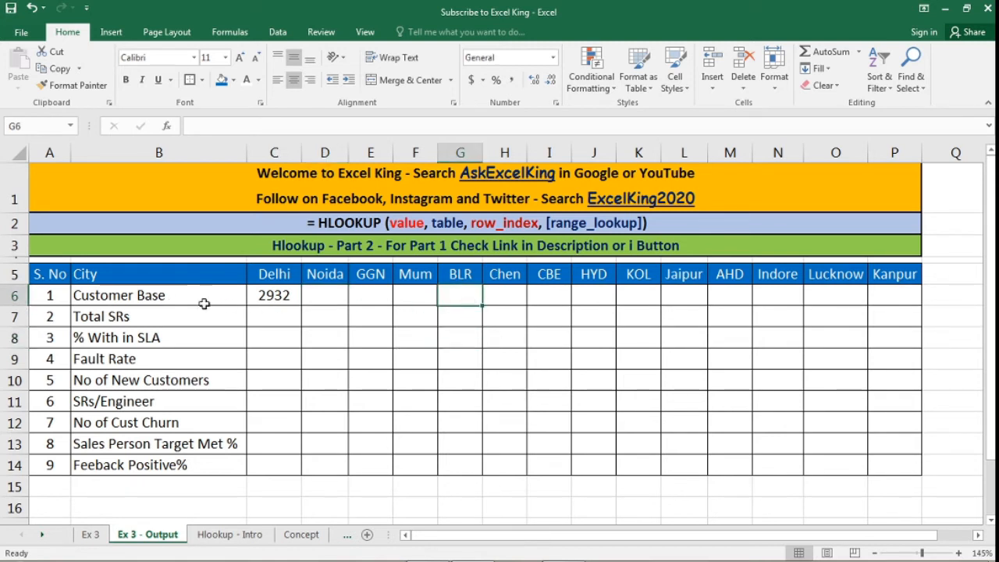
text(=matc)
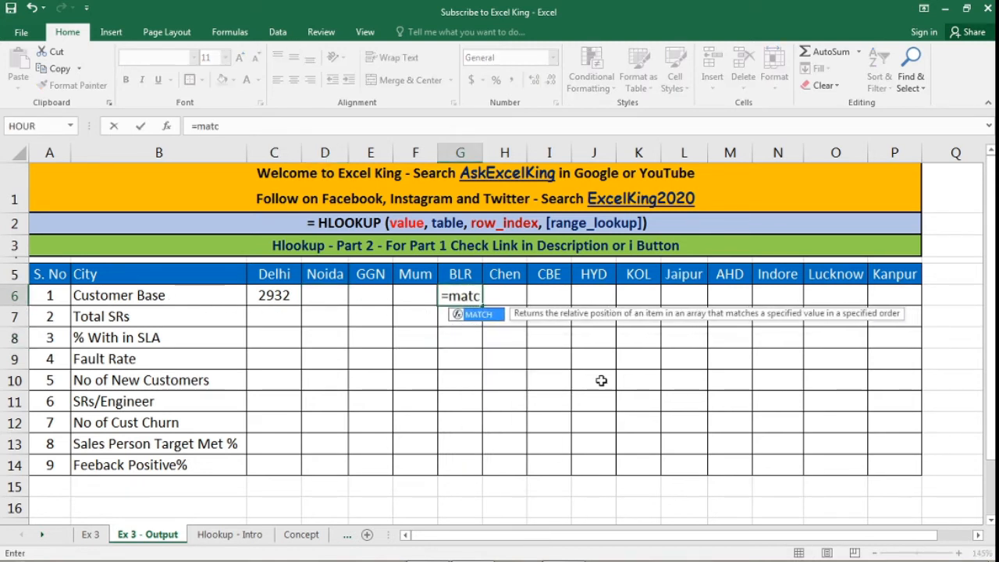
key(Tab)
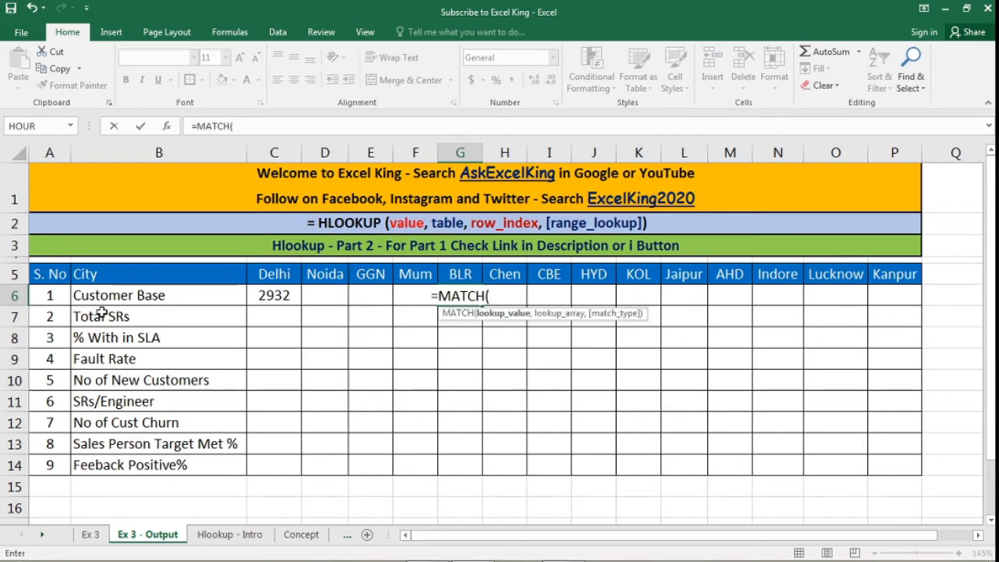
click(142, 295)
text(,)
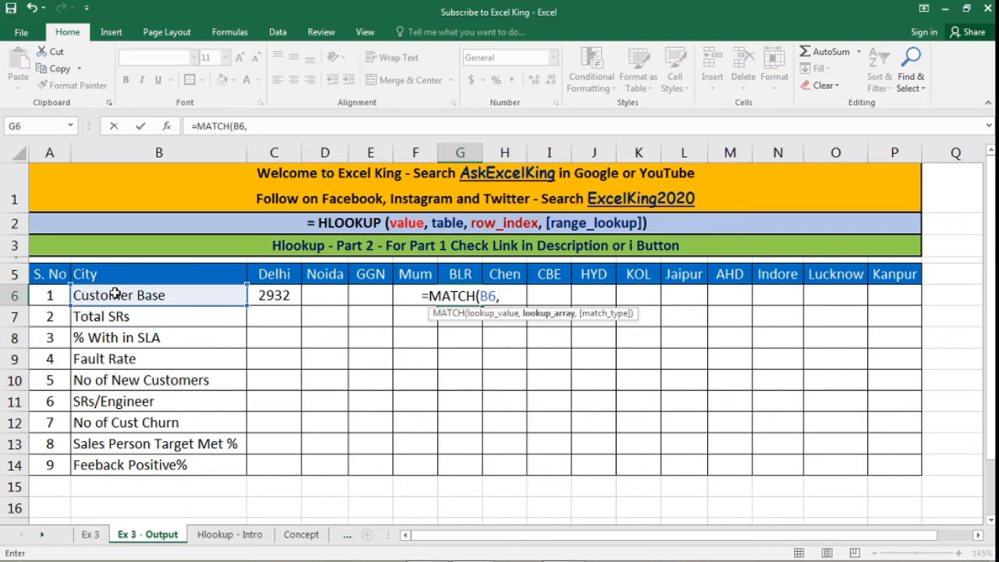
Step: Complete the G6 MATCH formula with B5:B26 on Ex 3 as the lookup array and match type 0
click(92, 536)
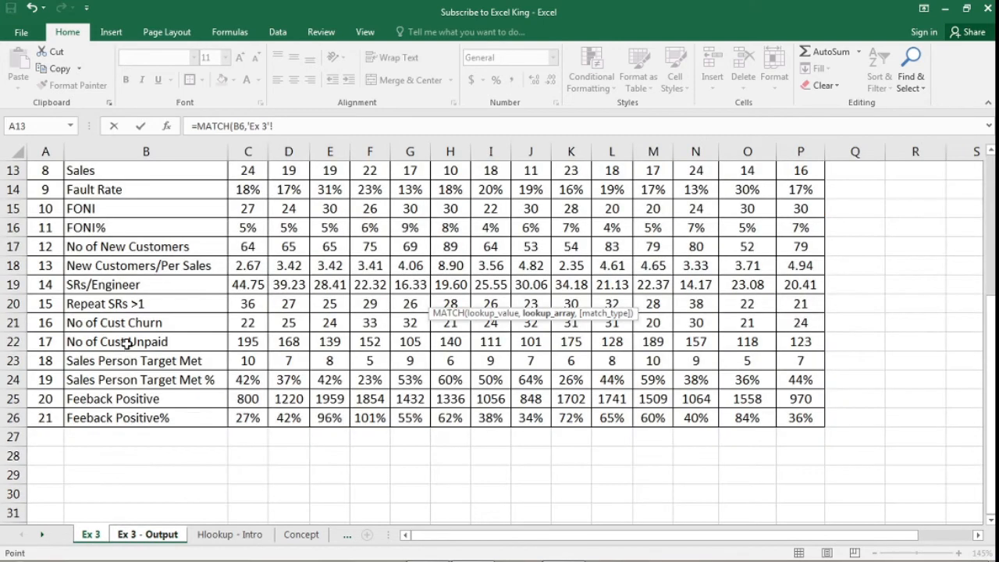
scroll(129, 342, up, 4)
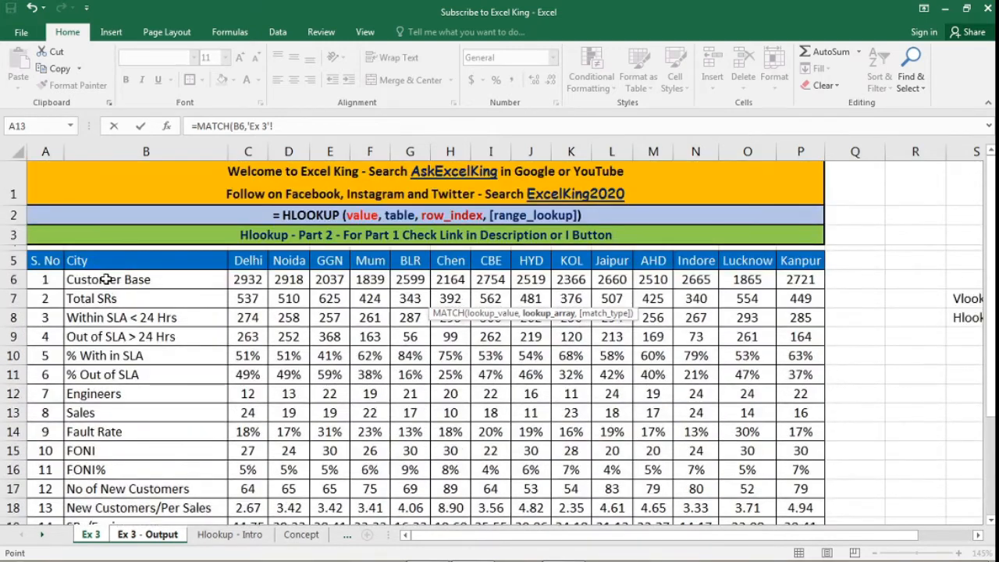
drag(106, 281, 102, 356)
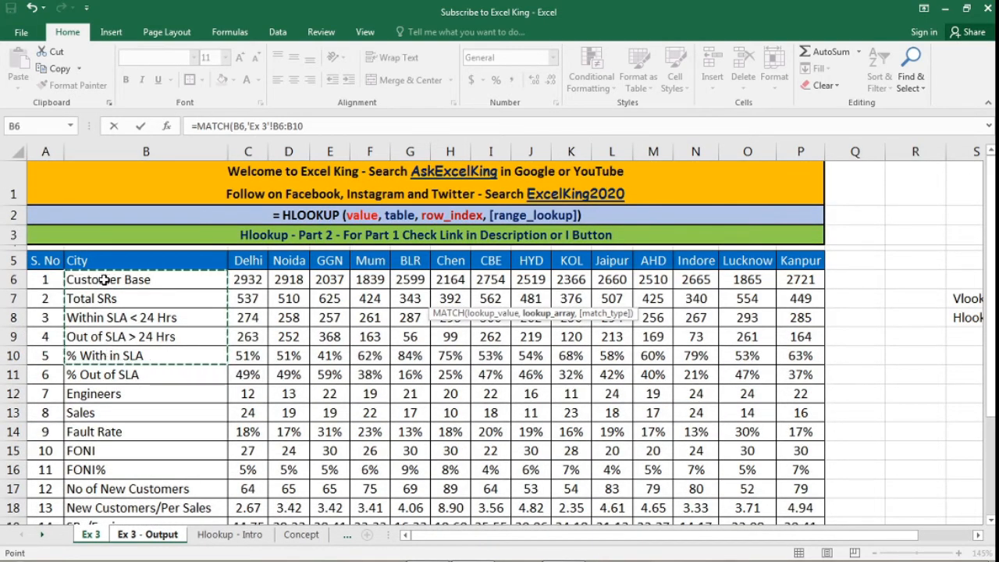
click(104, 279)
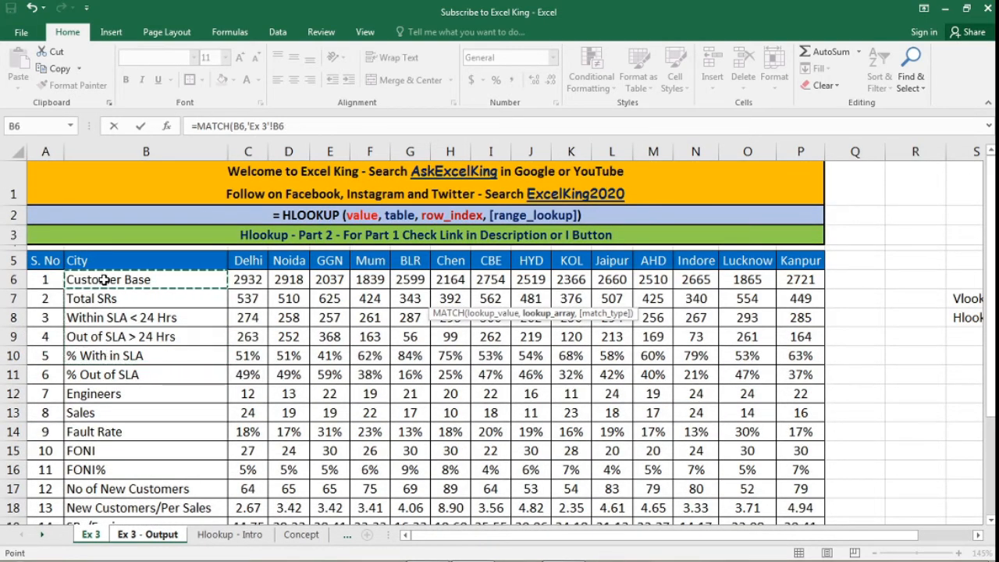
drag(53, 261, 160, 438)
scroll(156, 342, up, 4)
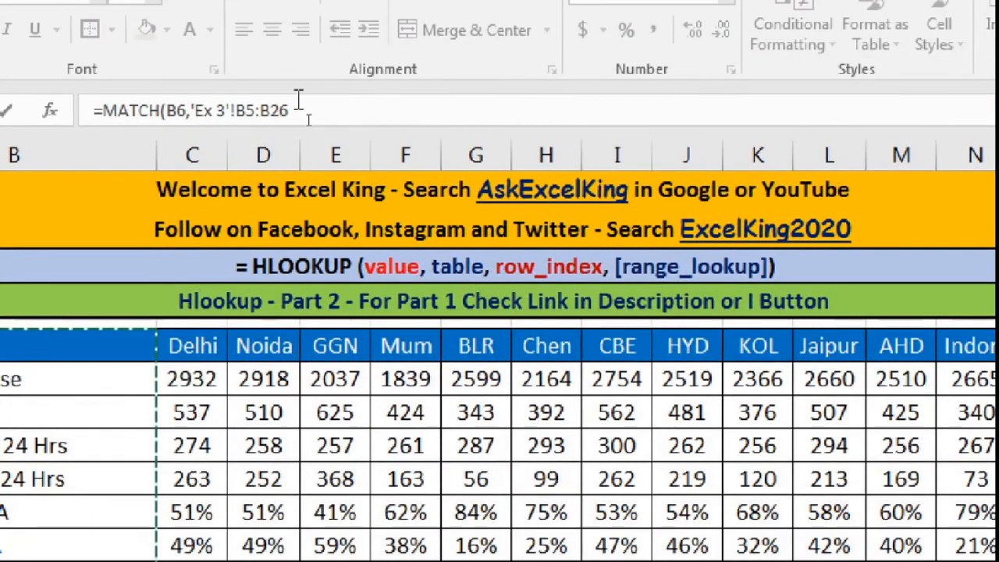
click(319, 113)
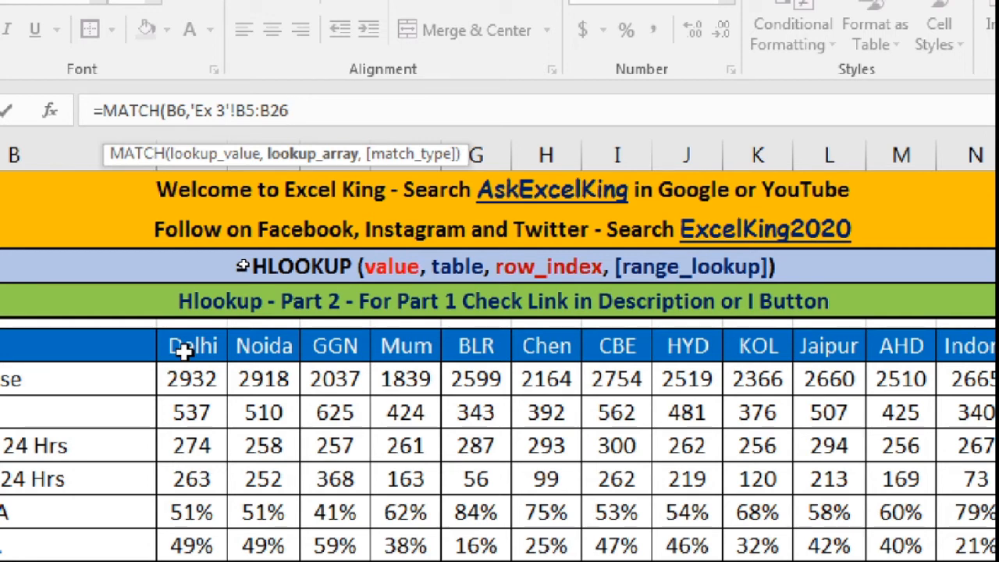
text(,0)
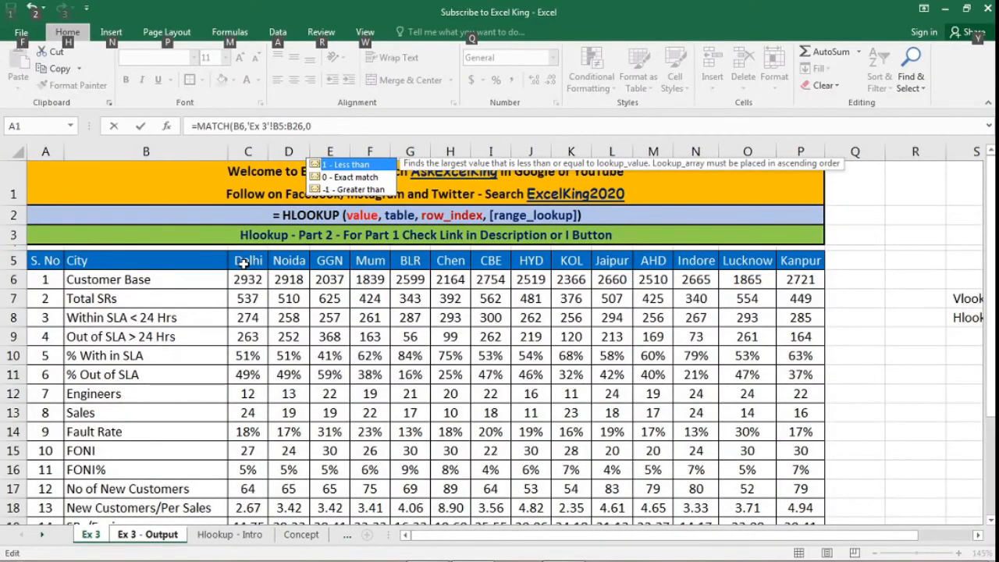
key(alt)
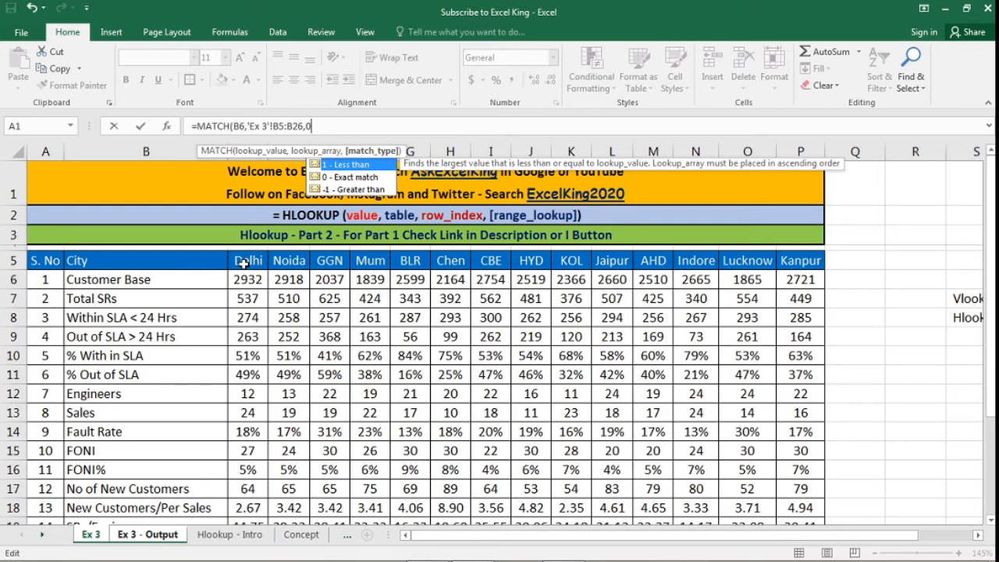
text())
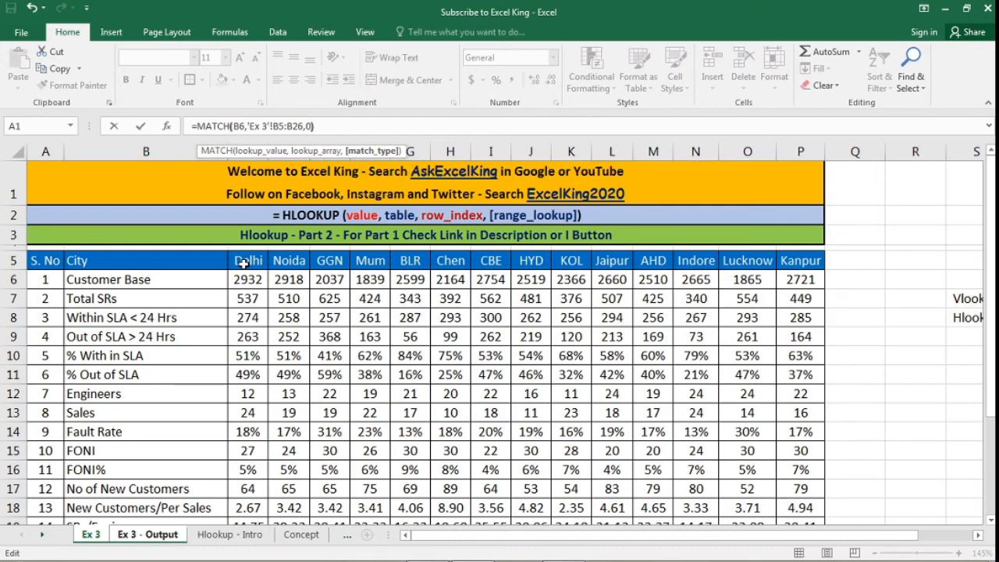
key(Return)
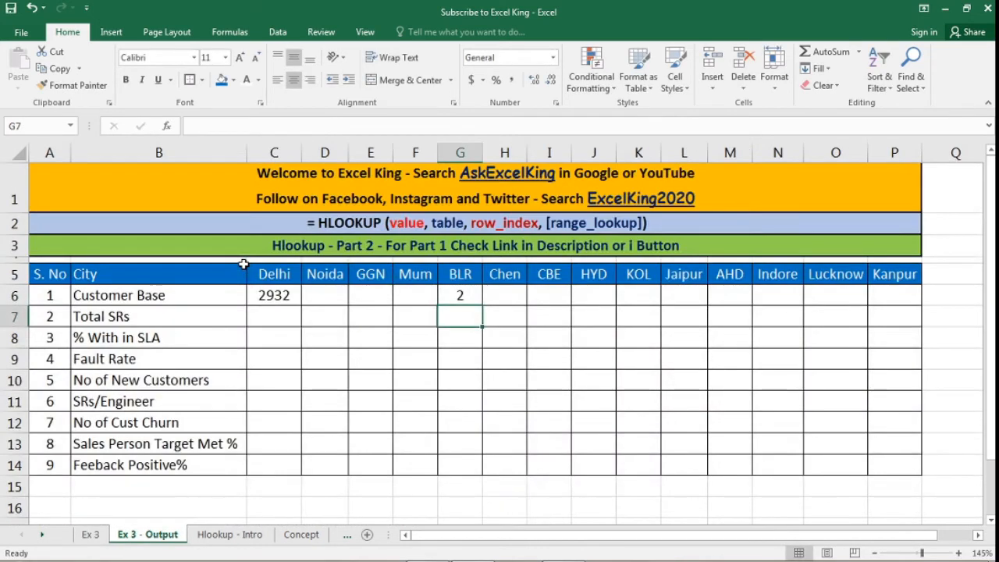
Step: Fill the MATCH formula from G6 down to G14 for all listed parameters
click(478, 296)
click(150, 296)
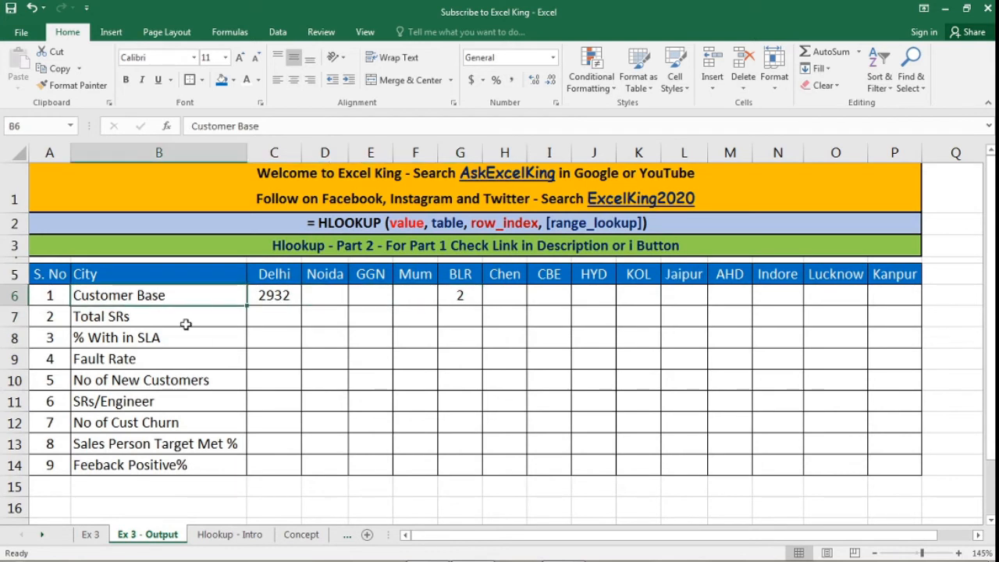
click(473, 302)
drag(482, 306, 488, 477)
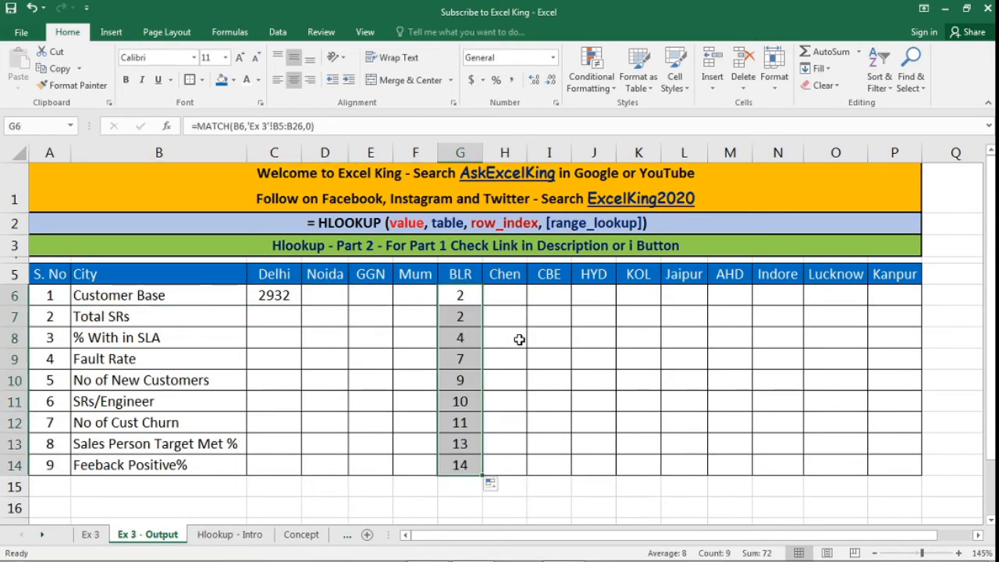
Step: Compare the lookup values and Ex 3 ranges in the MATCH formulas of G6 and G7 with their parameters in column B
click(171, 295)
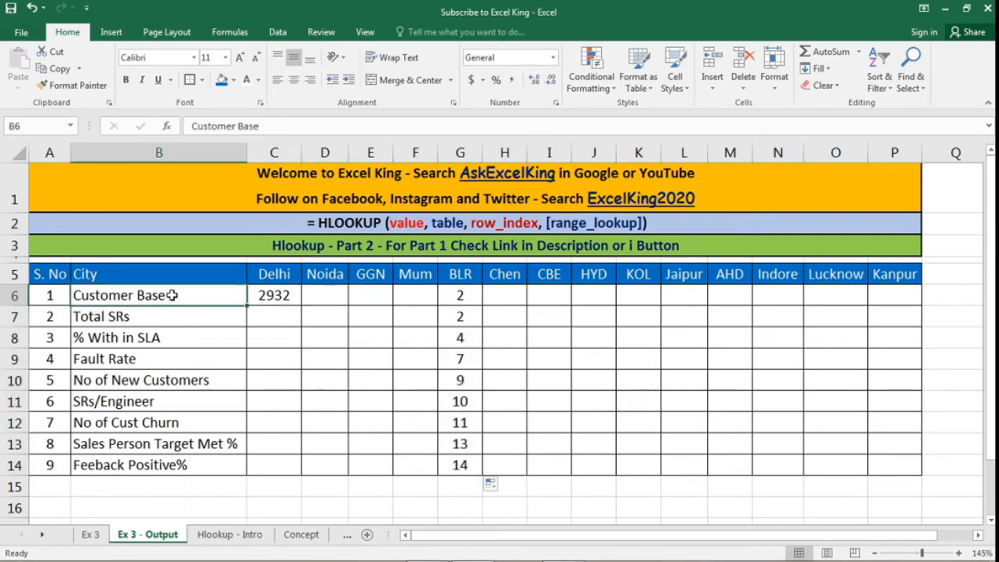
click(453, 297)
click(207, 323)
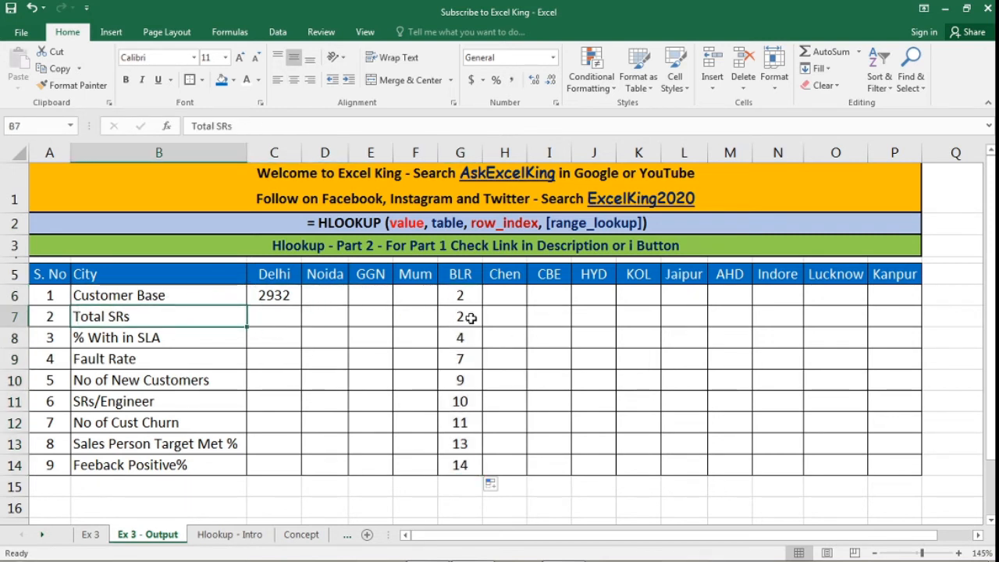
click(471, 317)
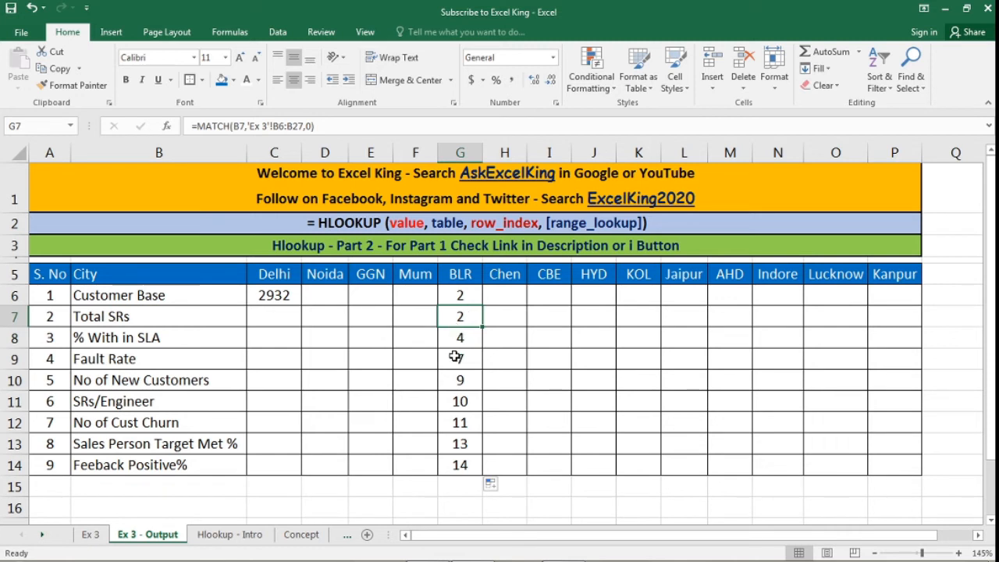
click(461, 295)
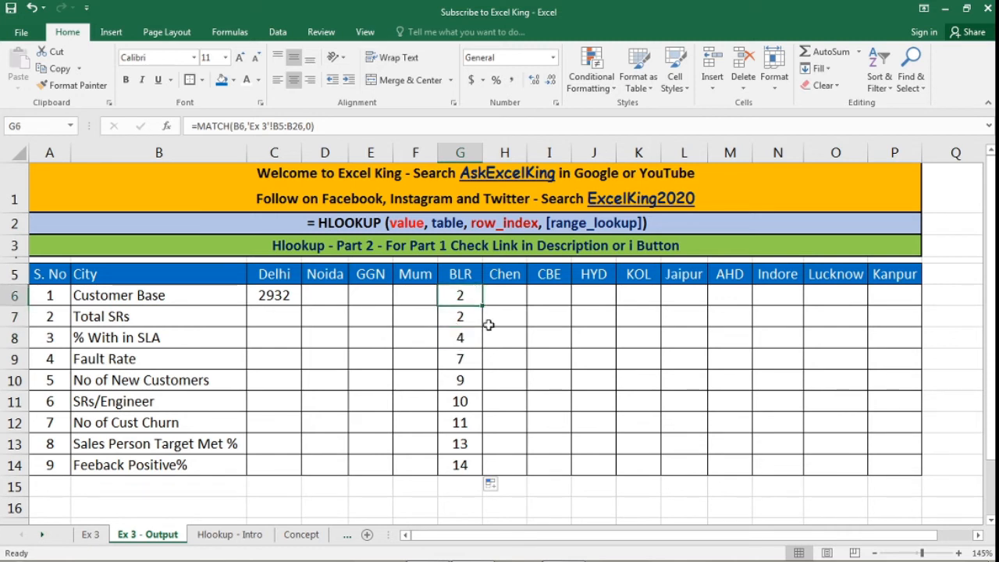
key(F2)
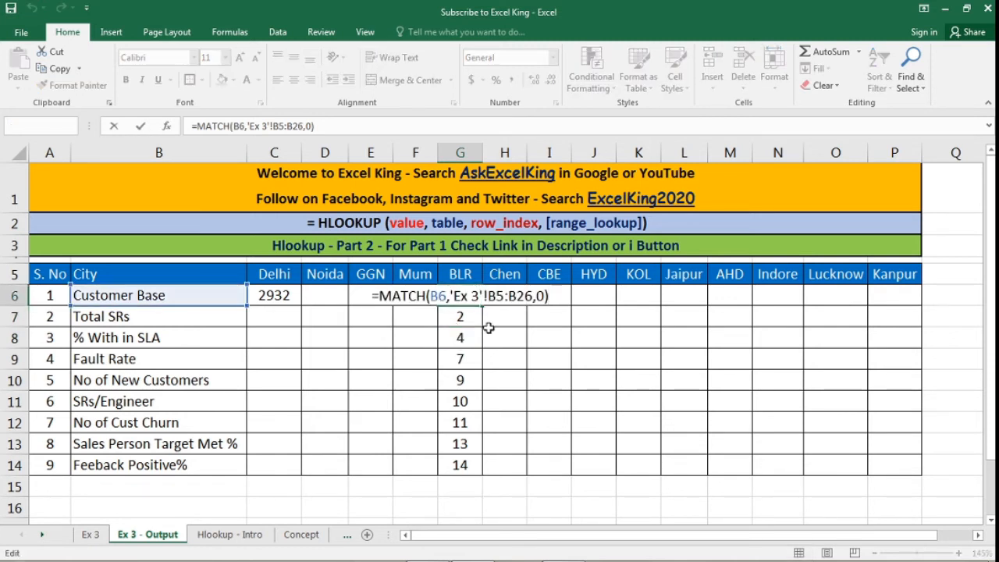
key(Return)
key(F2)
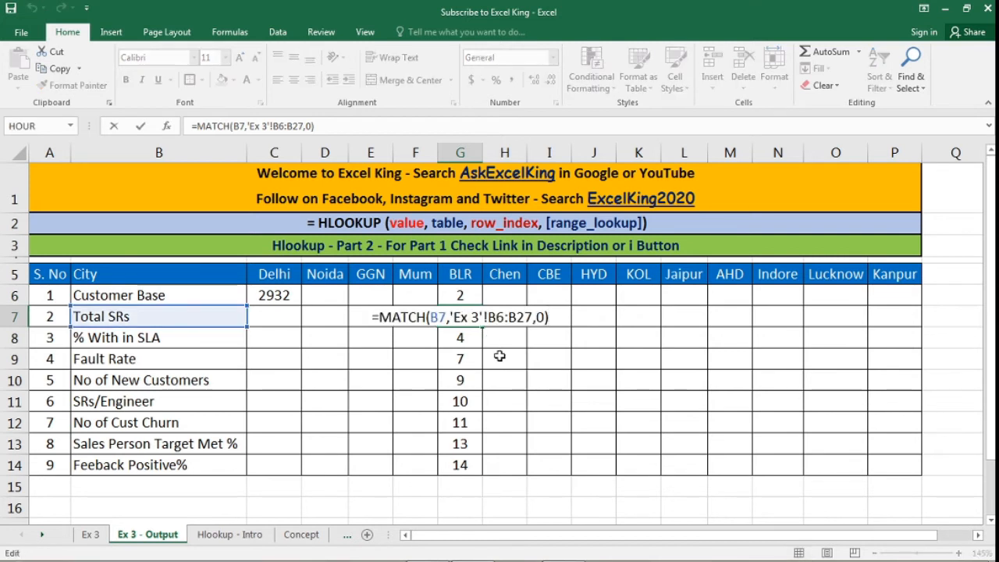
key(ctrl+Return)
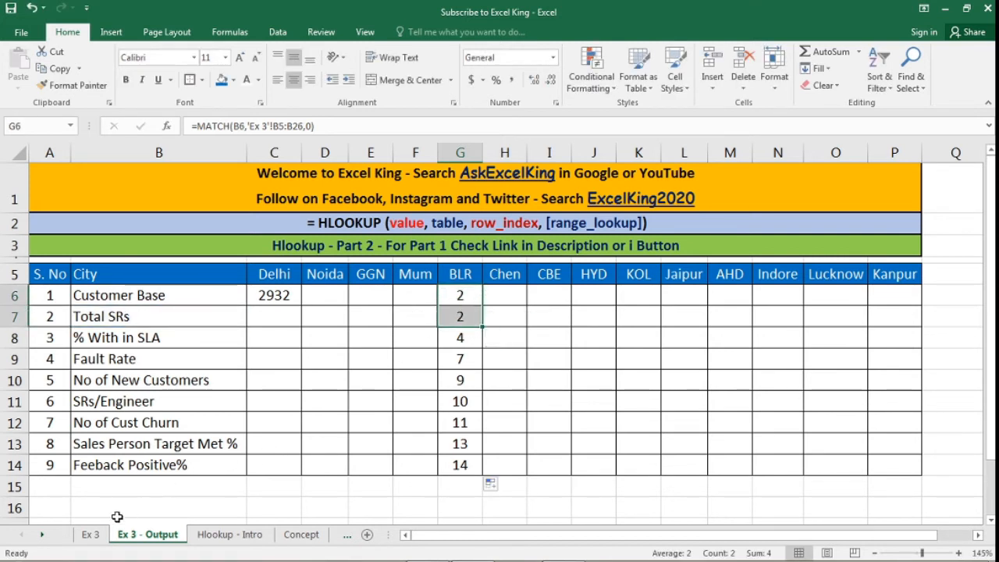
Step: Compare the Ex 3 lookup array references in the MATCH formulas of G6 and G7
click(92, 534)
click(147, 534)
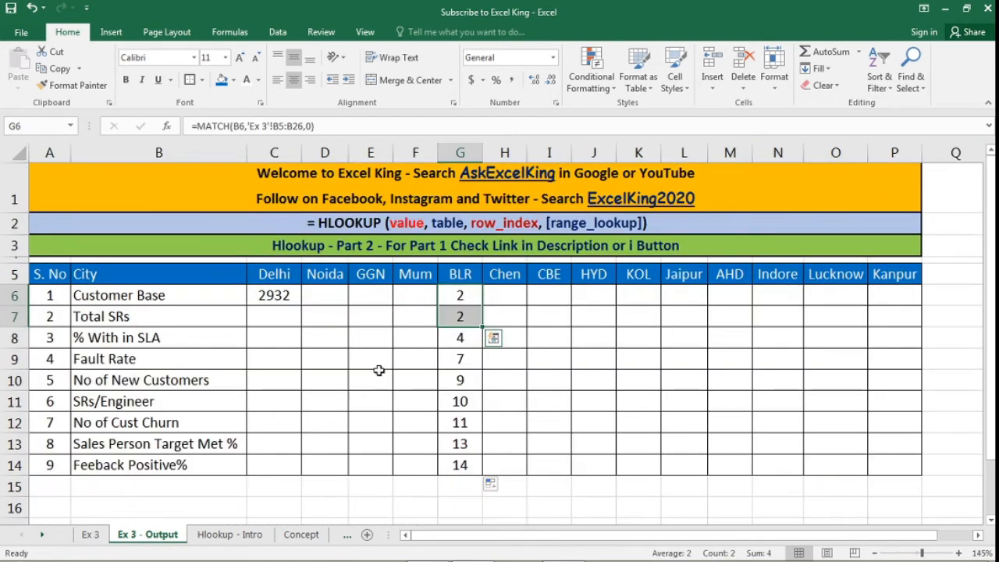
key(F2)
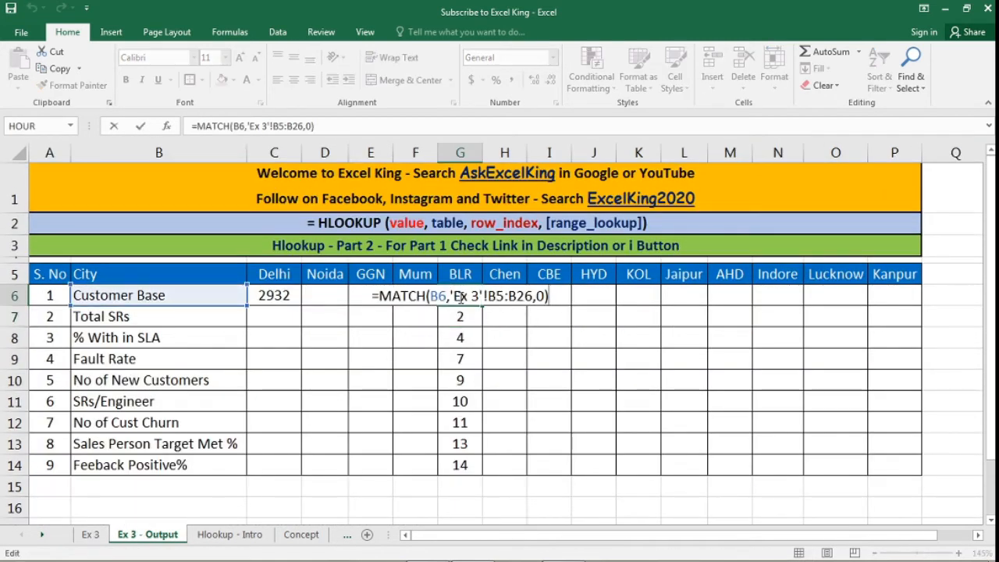
drag(451, 296, 534, 297)
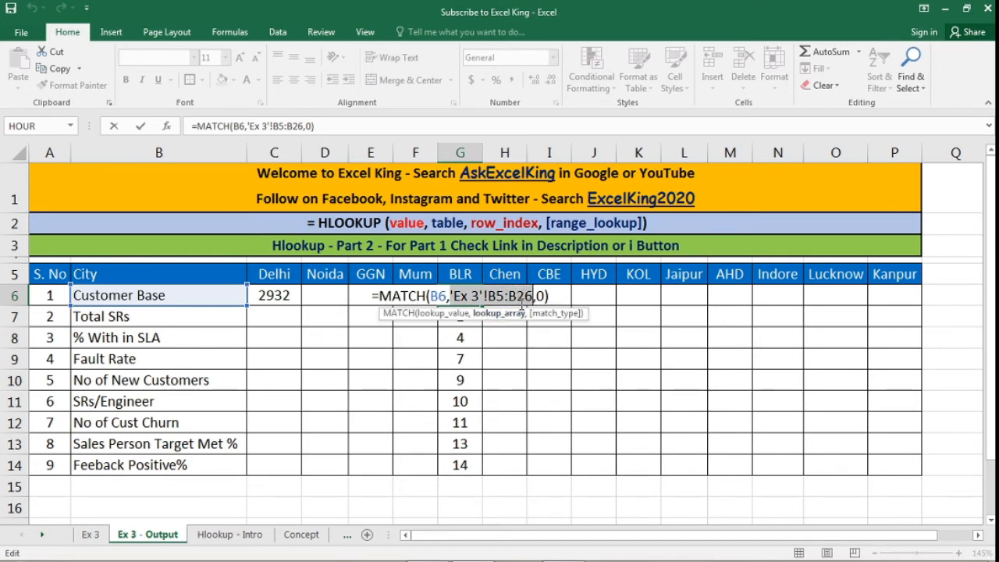
key(Escape)
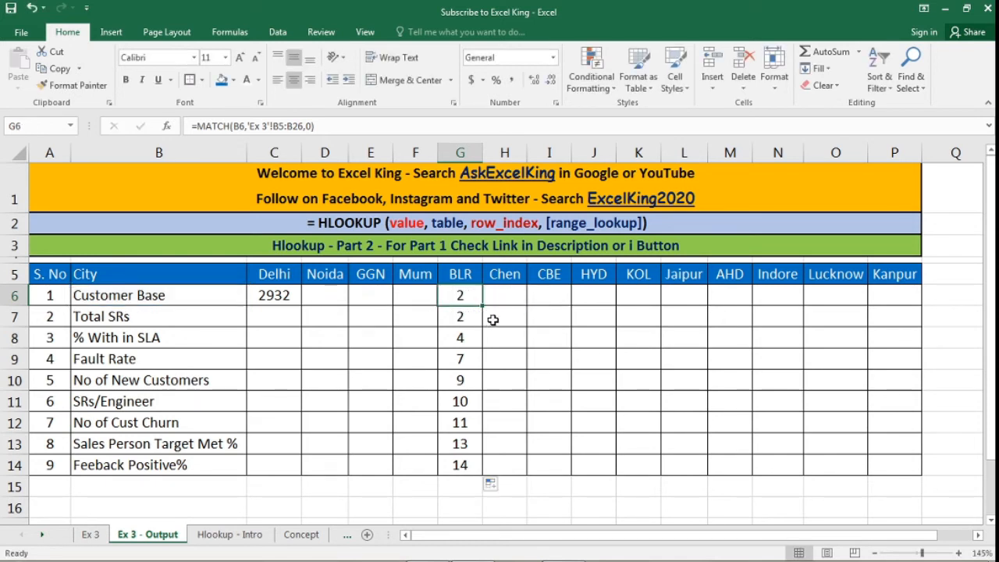
click(475, 315)
key(F2)
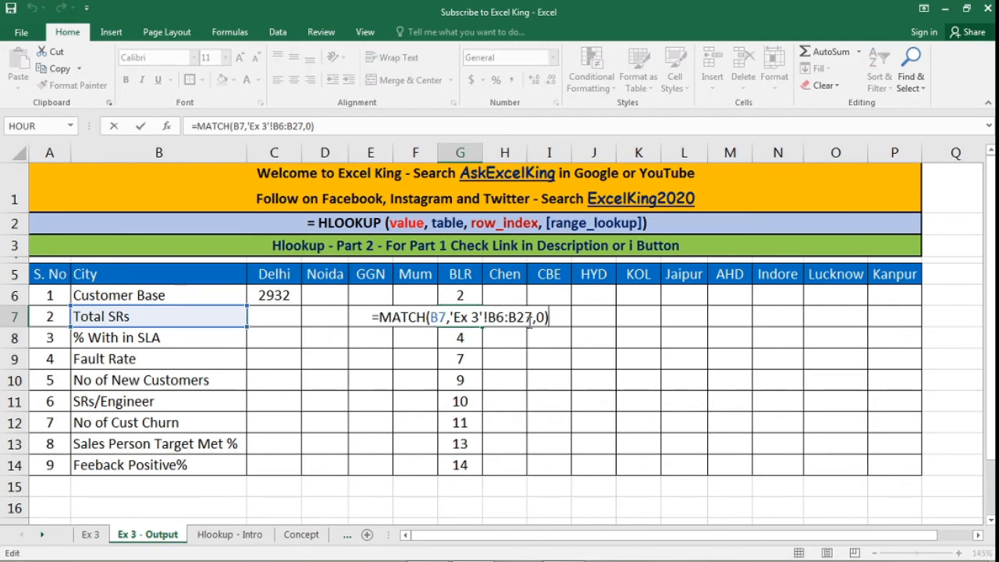
key(Escape)
Step: Examine the parameter list on Ex 3 from City in B5 to Feeback Positive% in B26, including Customer Base's position
click(89, 535)
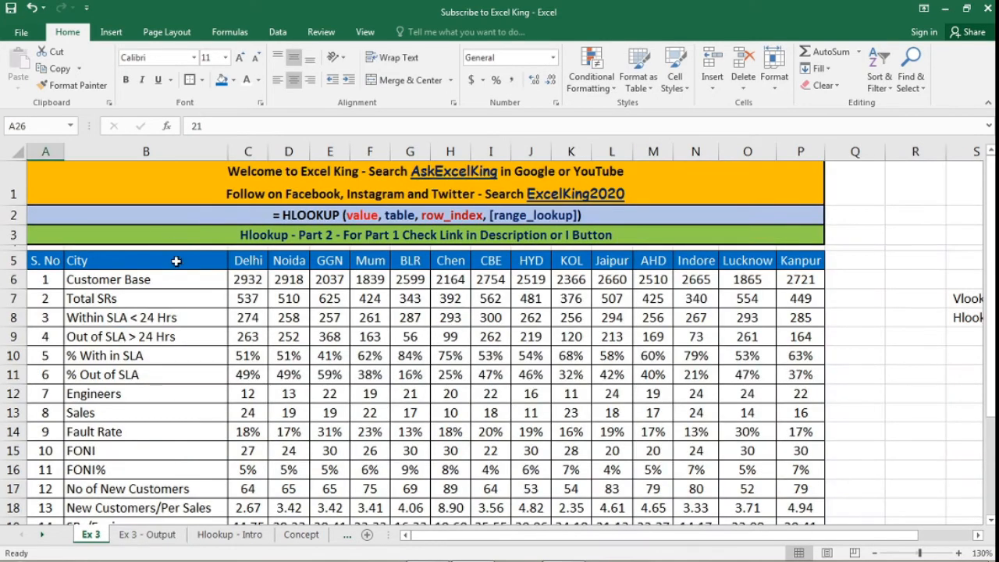
drag(176, 261, 167, 500)
scroll(164, 437, up, 3)
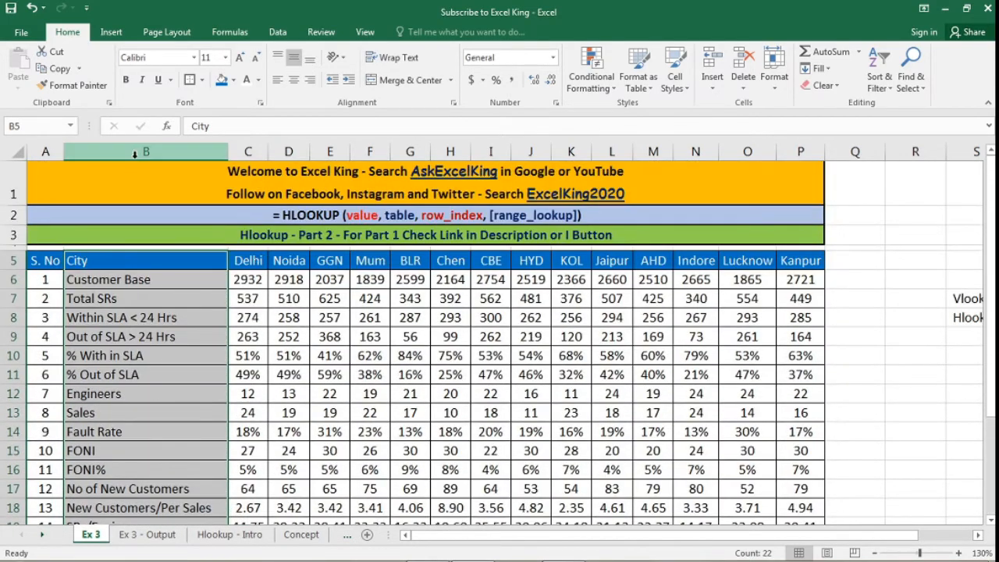
click(14, 260)
click(92, 264)
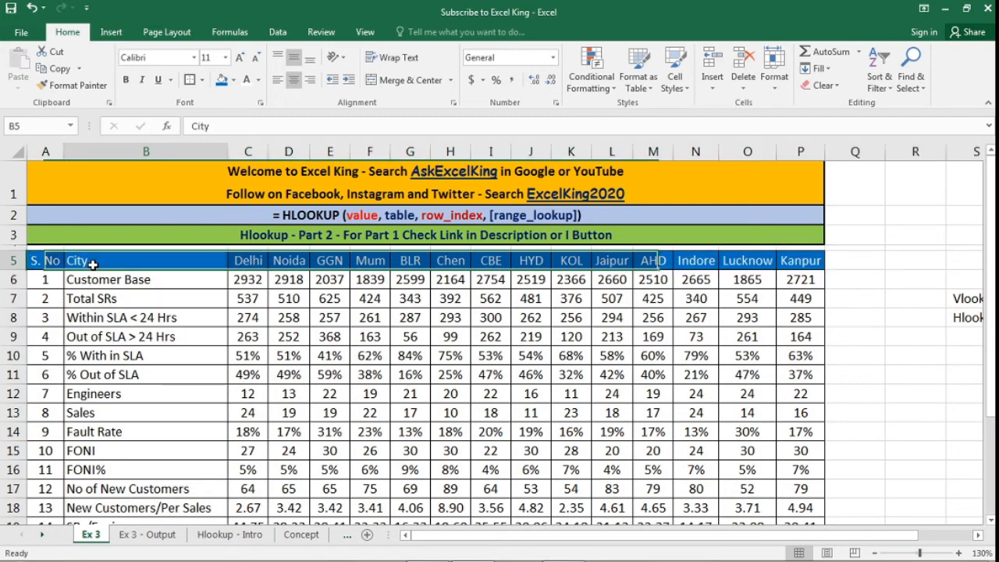
scroll(129, 299, down, 3)
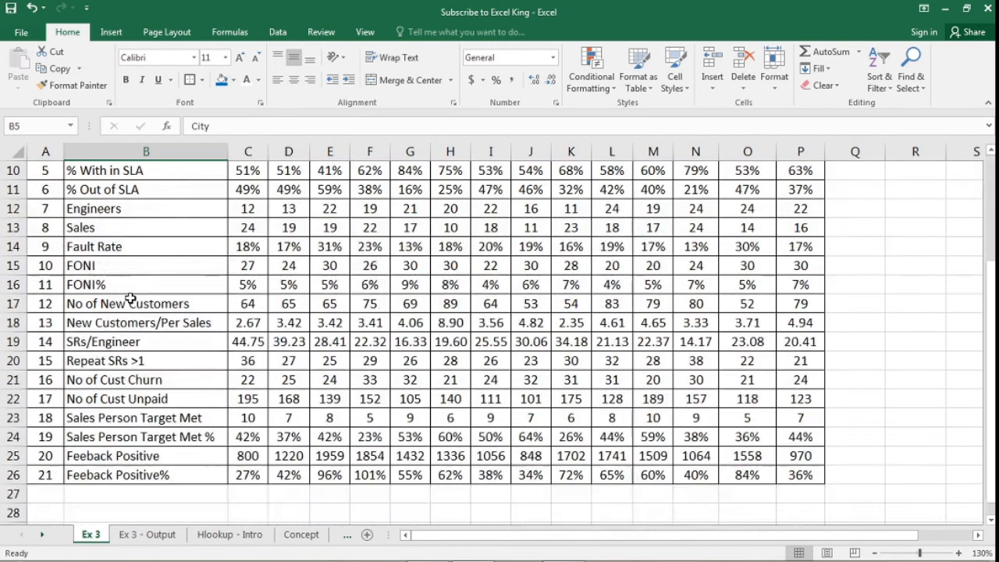
click(125, 473)
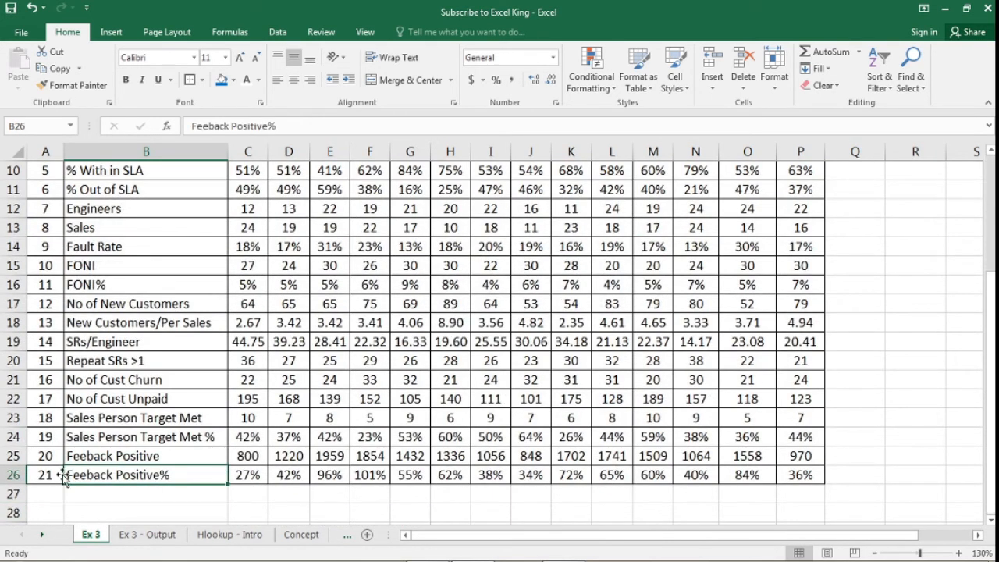
scroll(138, 365, up, 3)
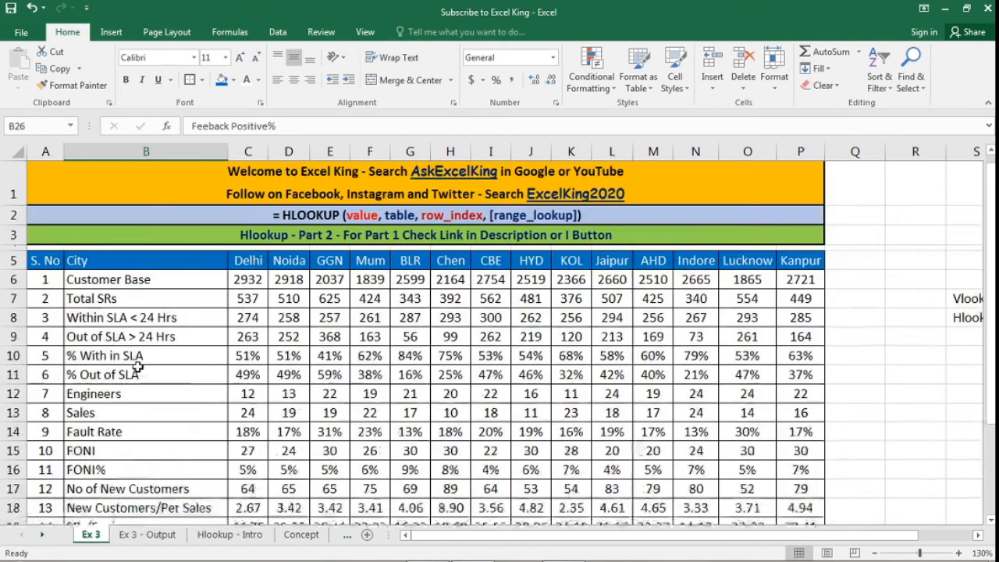
drag(138, 284, 137, 336)
click(116, 258)
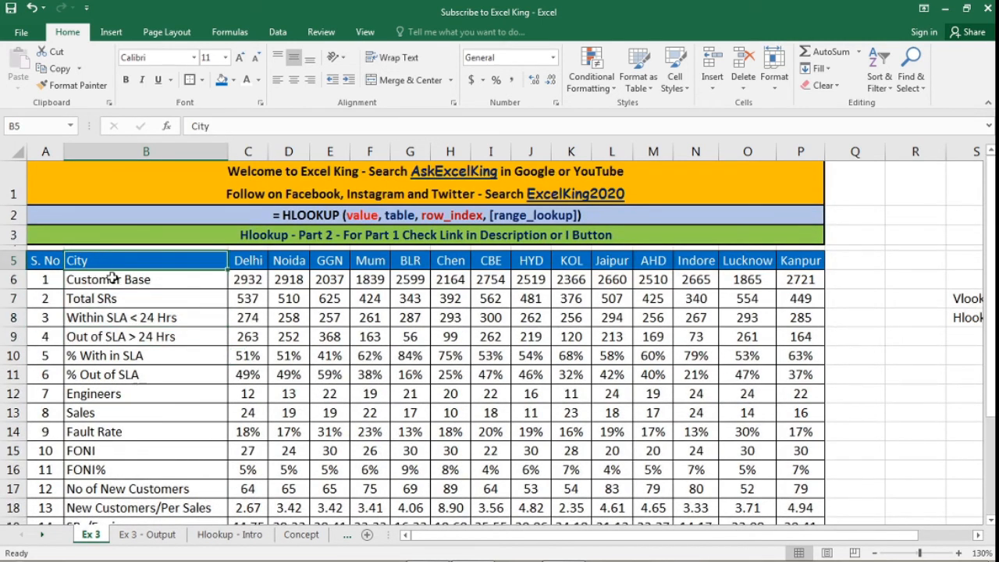
click(115, 282)
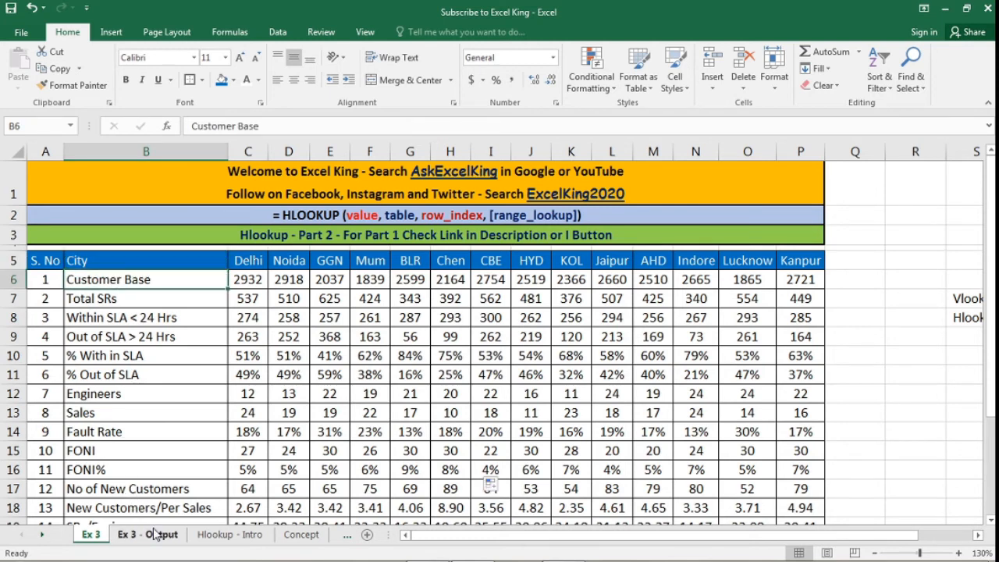
Step: Compare the MATCH results in G6 and G7 with parameter positions on Ex 3, counting from B5 and from B6
click(152, 535)
click(461, 293)
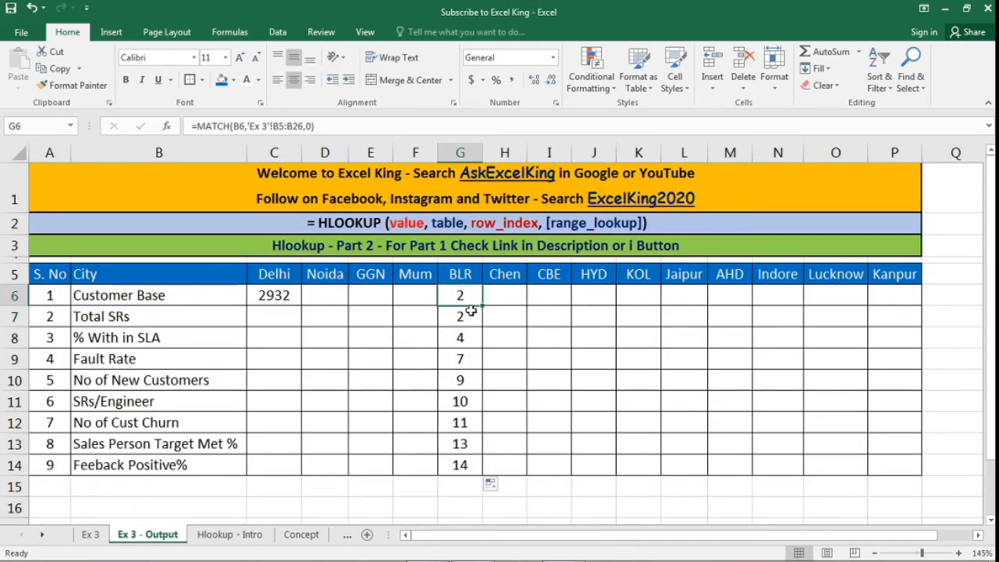
click(470, 310)
click(91, 535)
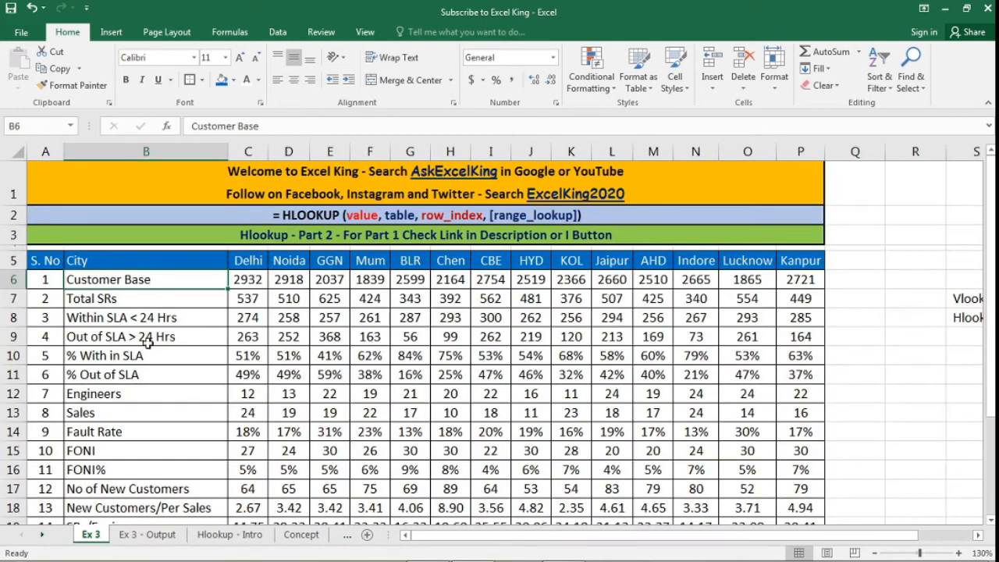
click(126, 260)
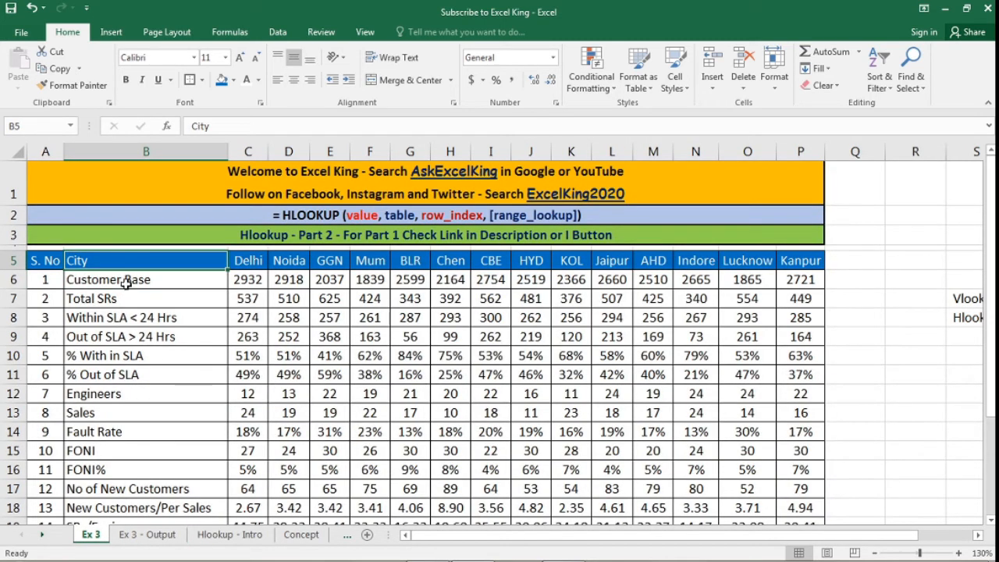
click(126, 283)
click(120, 263)
drag(115, 286, 116, 497)
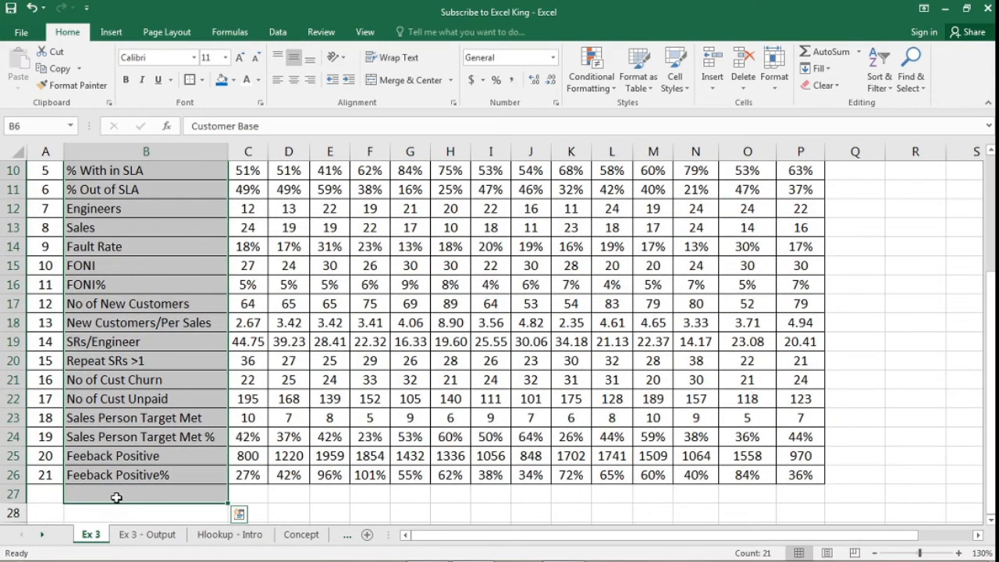
scroll(124, 388, up, 3)
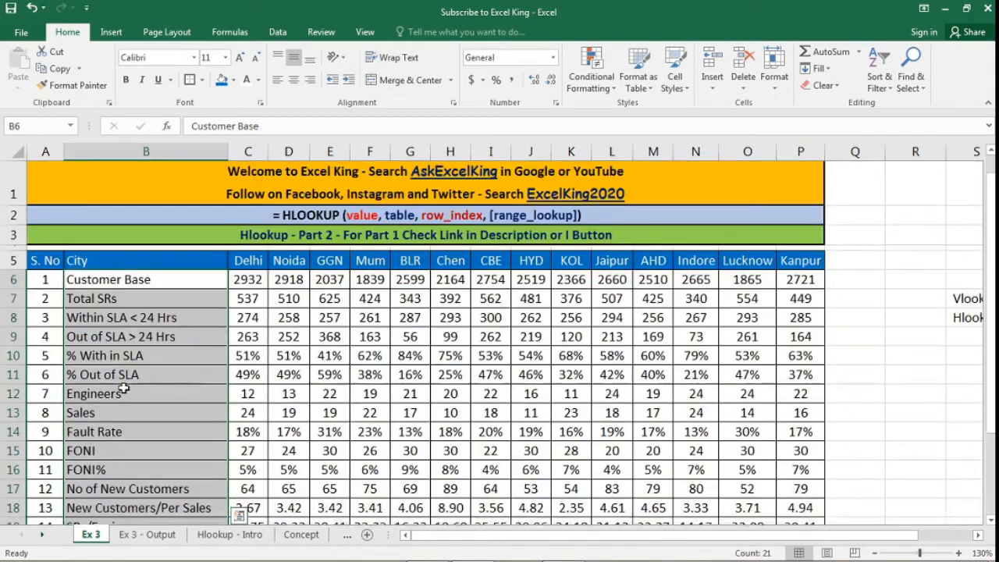
click(92, 317)
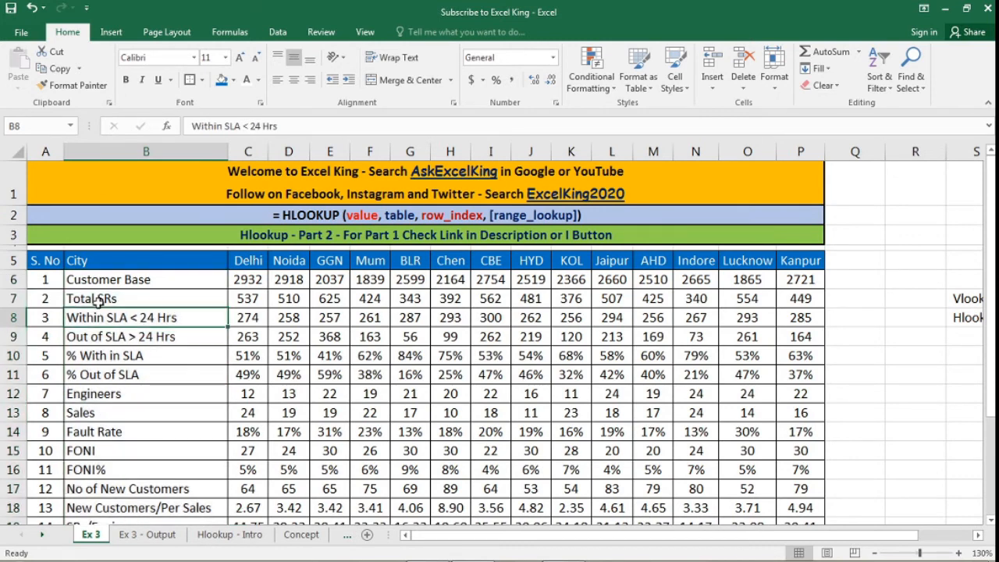
click(98, 301)
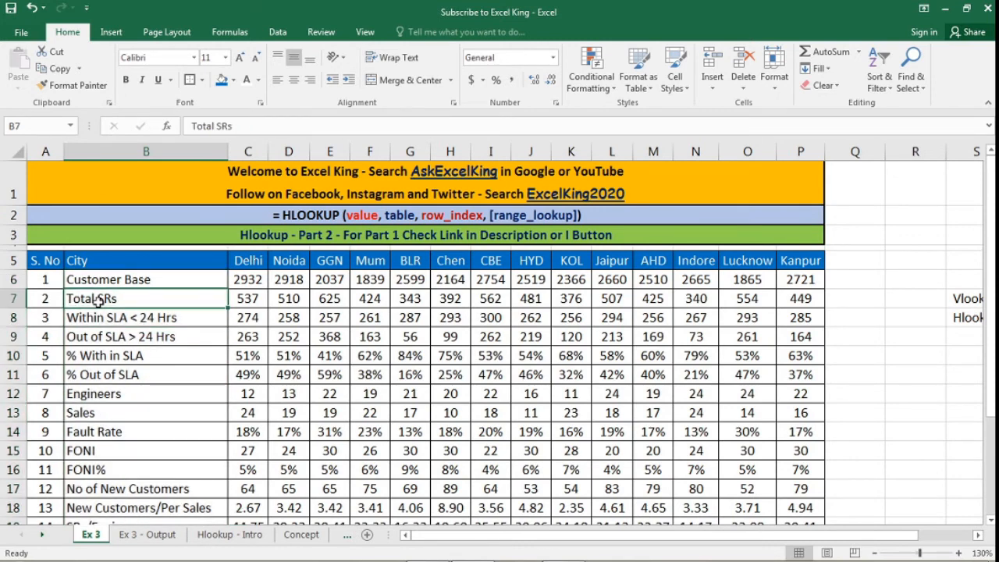
click(104, 323)
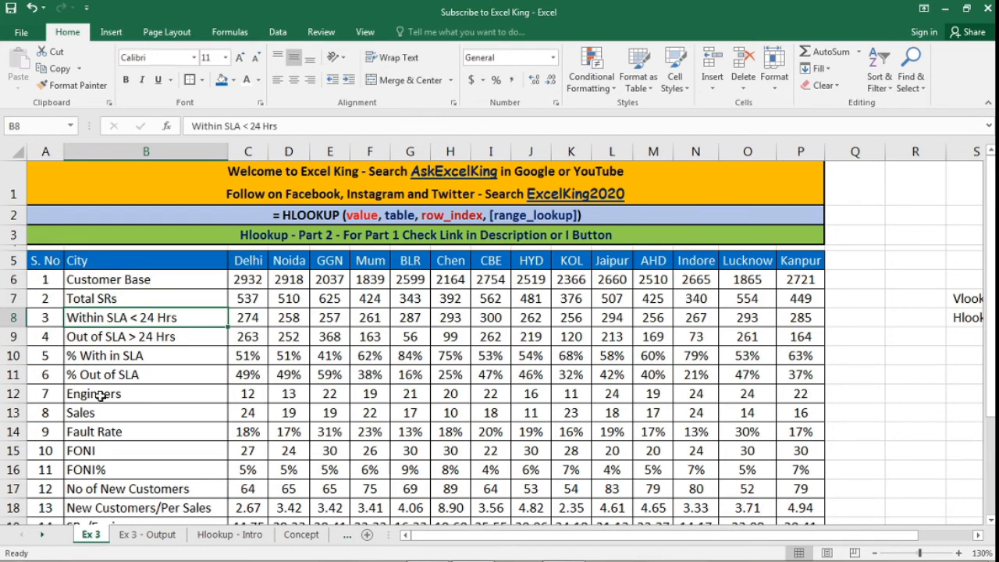
Step: Inspect the lookup array references in the MATCH formulas of G8, G9 and G10 on Ex 3 - Output
click(125, 535)
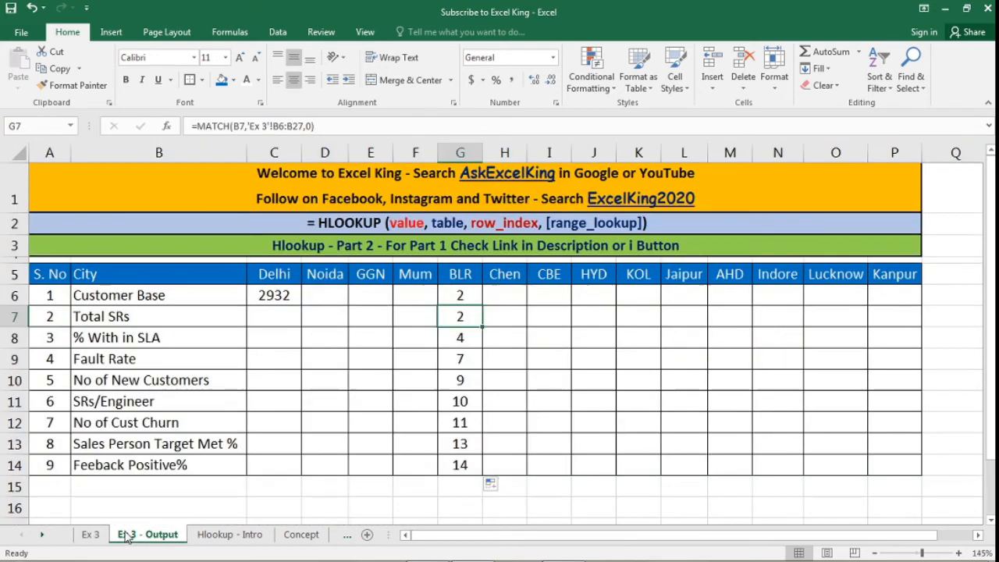
click(459, 337)
key(F2)
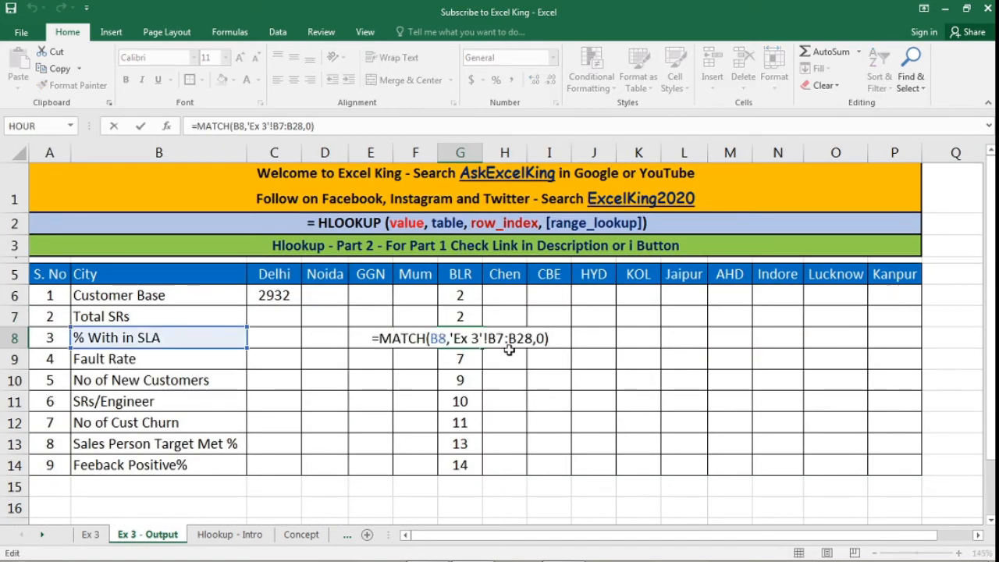
key(Return)
key(F2)
key(Escape)
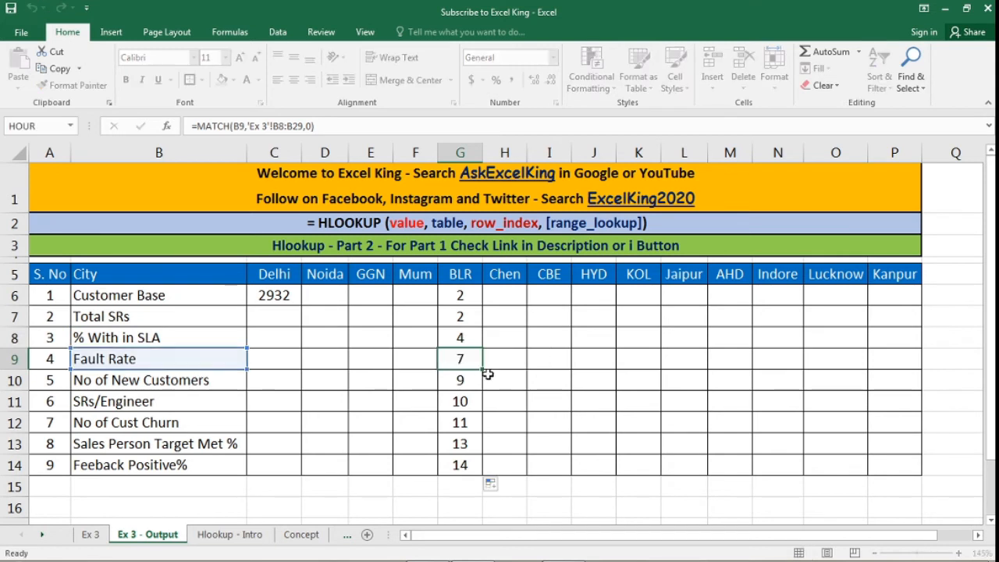
key(Return)
key(F2)
key(Escape)
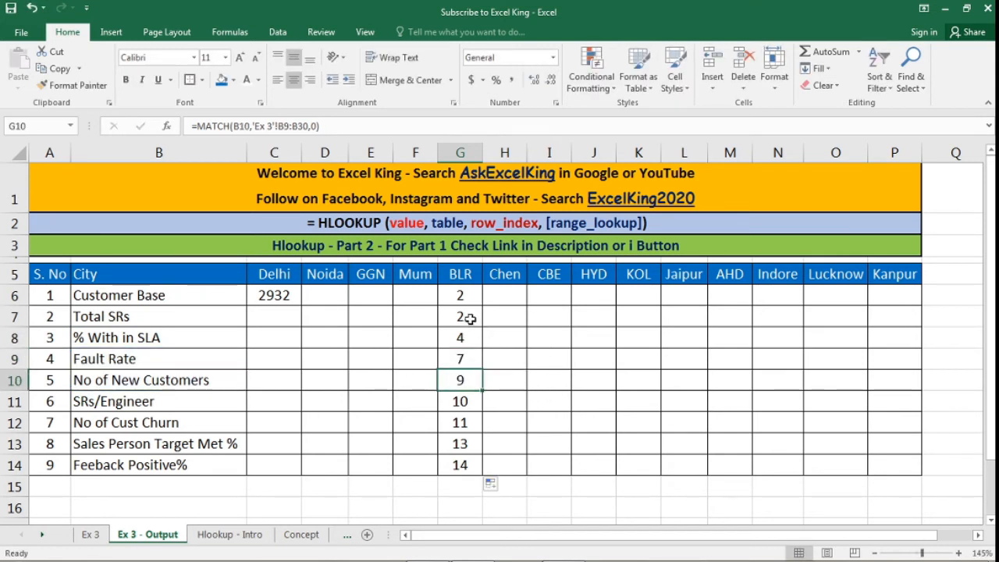
Step: Clear the MATCH copies in G7:G14 and lock the lookup array in G6 as 'Ex 3'!$B$5:$B$26
drag(470, 318, 465, 469)
key(Delete)
click(462, 297)
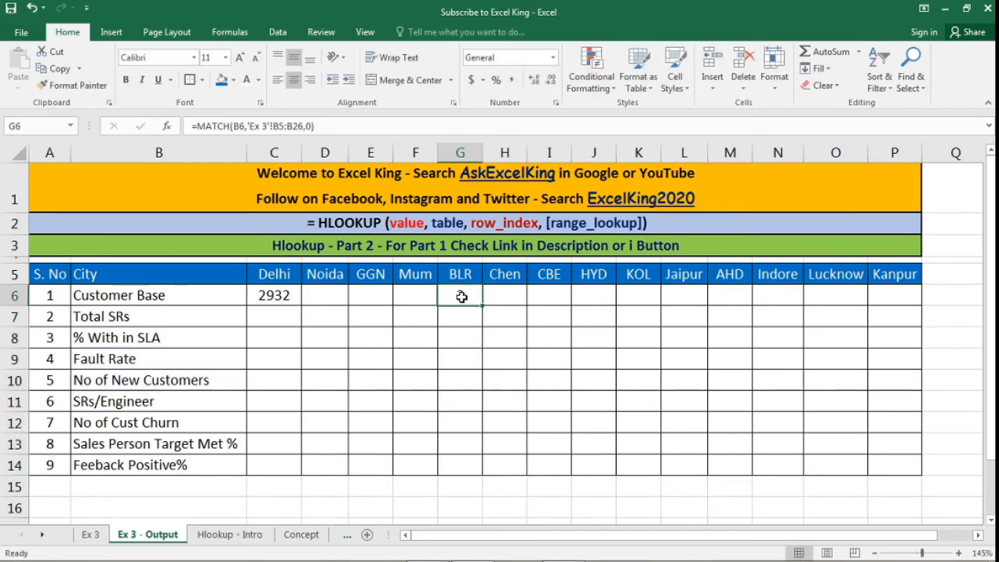
key(F2)
drag(534, 297, 454, 293)
key(F4)
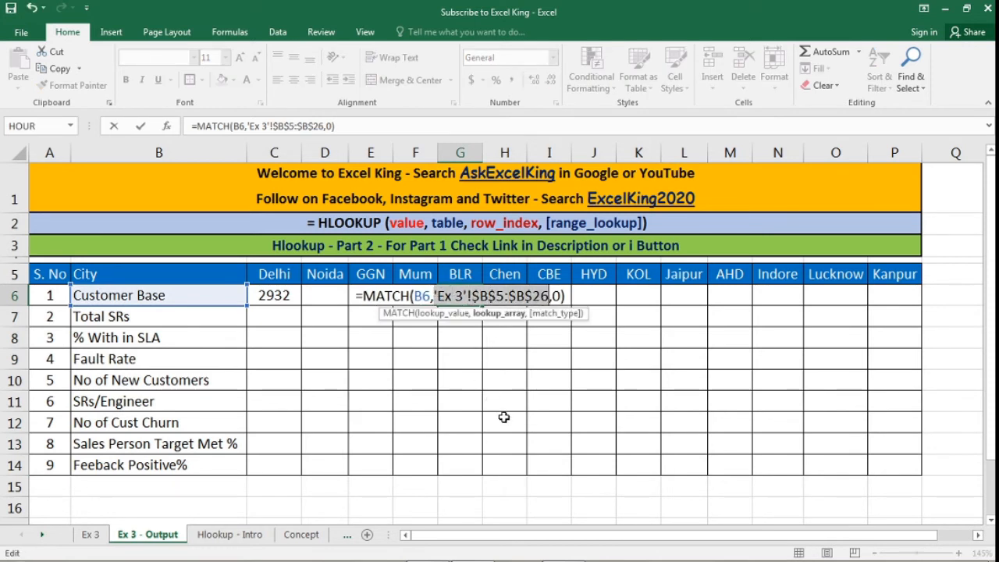
key(Return)
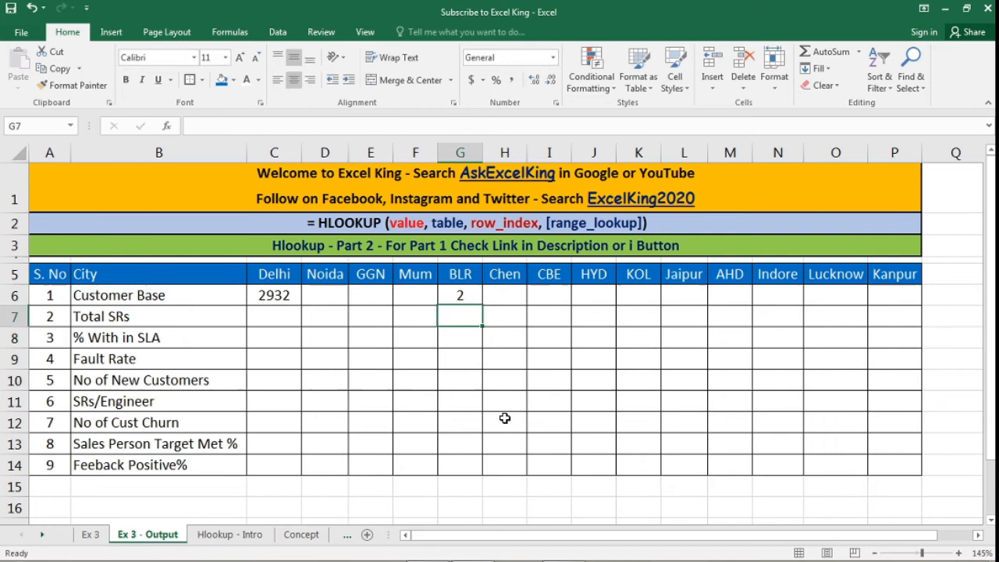
Step: Test the locked MATCH formula by filling it from G6 down to G14, and clear the copies in G7:G14
click(461, 295)
double_click(484, 306)
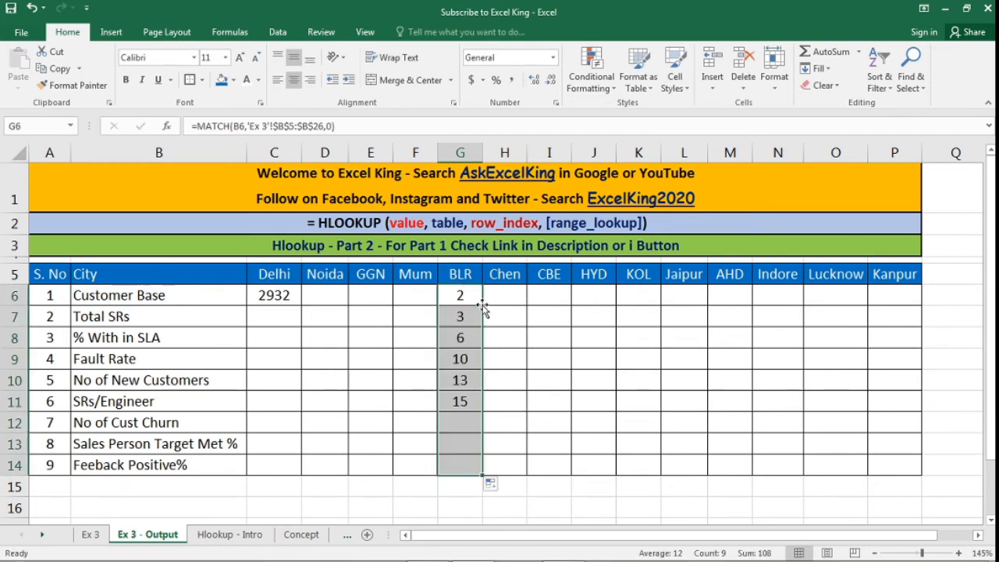
click(468, 317)
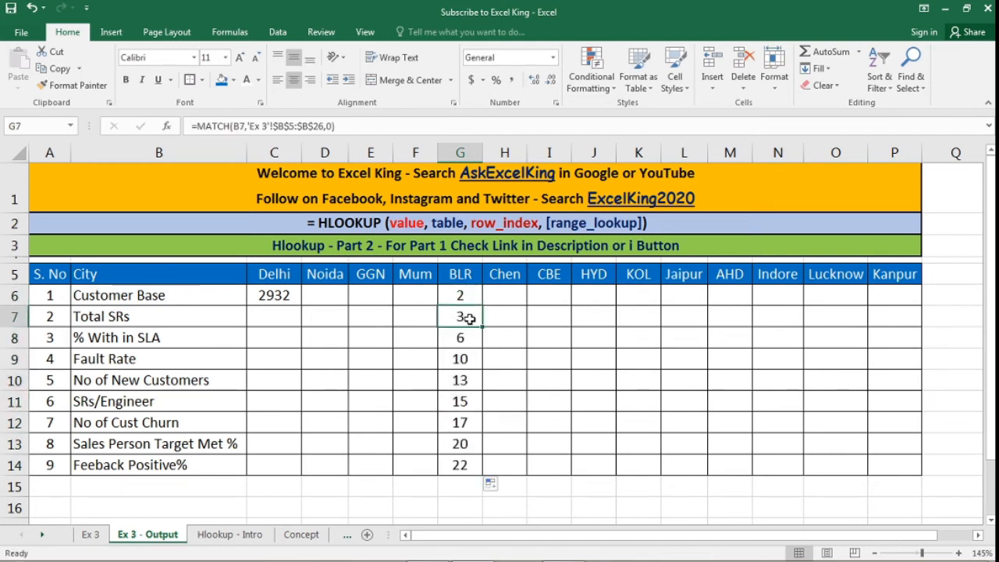
drag(469, 318, 469, 462)
key(Delete)
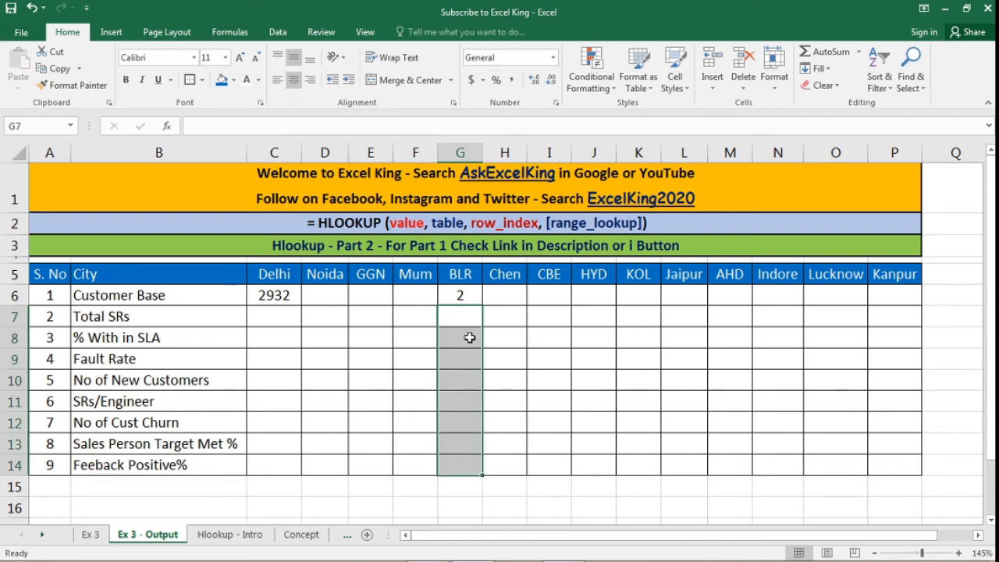
Step: Copy the MATCH expression from G6 without its equals sign, leaving the formula in the cell
click(470, 294)
key(F2)
drag(564, 296, 365, 296)
key(ctrl+c)
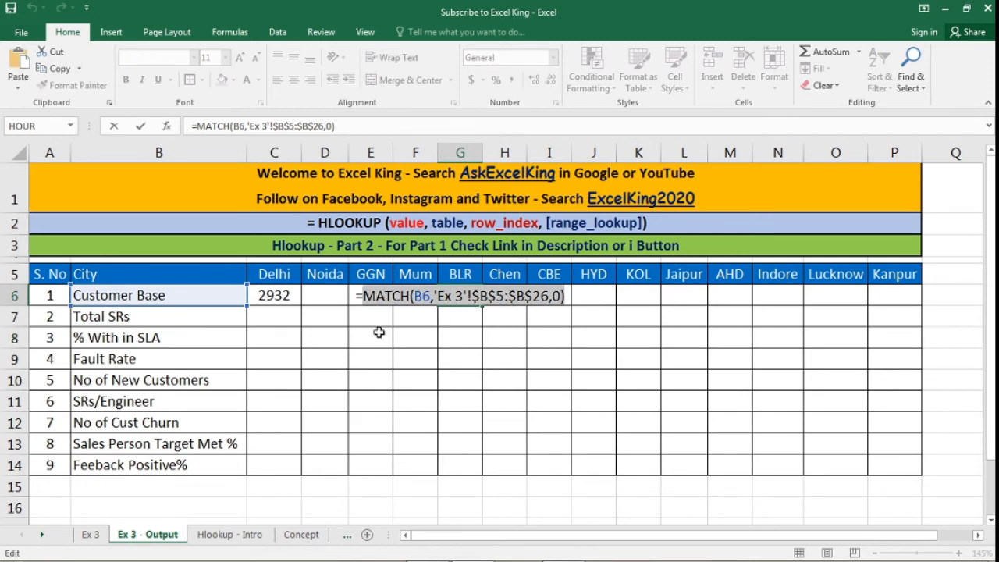
key(Escape)
Step: Replace the row index 2 in C6's HLOOKUP formula with the copied MATCH(B6,'Ex 3'!$B$5:$B$26,0)
click(295, 300)
key(F2)
key(Left)
key(Left)
key(Left)
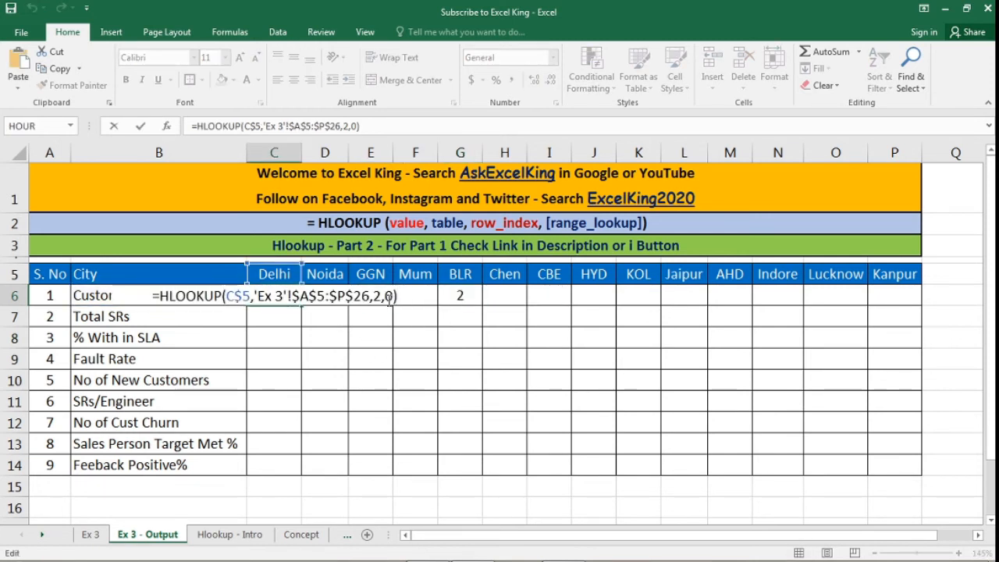
key(BackSpace)
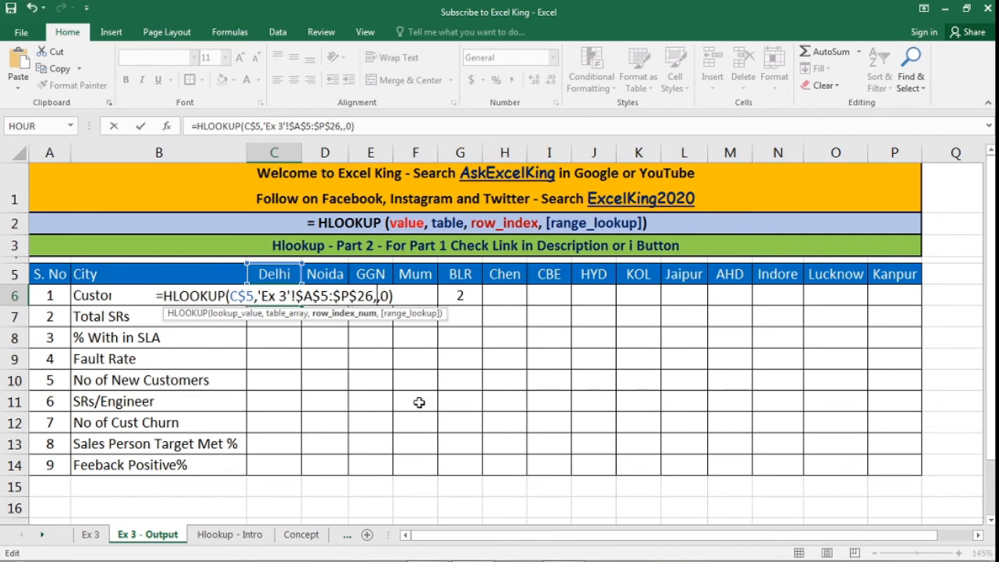
key(ctrl+v)
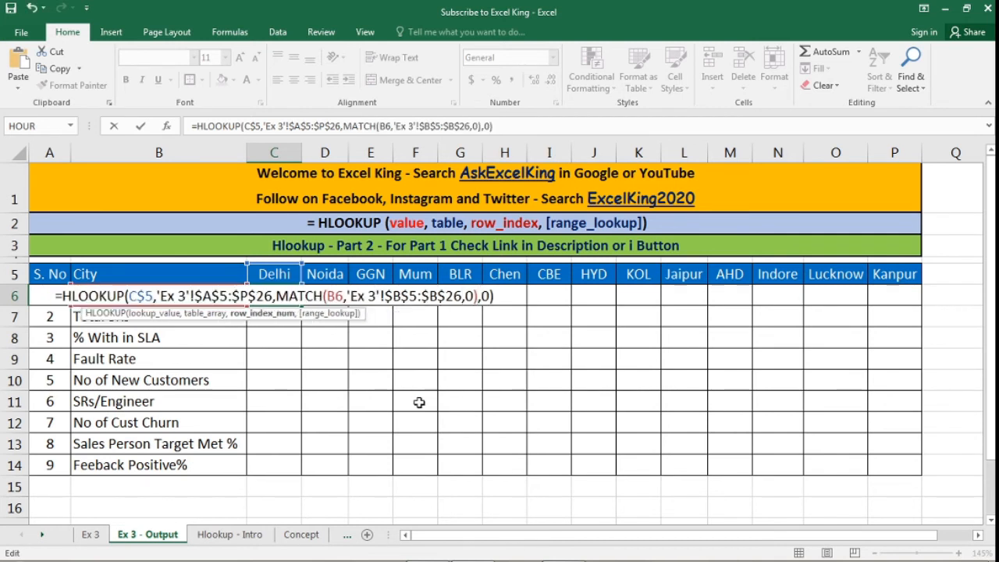
Step: Confirm the HLOOKUP formula in C6 and clear the MATCH test formula from G6
key(Return)
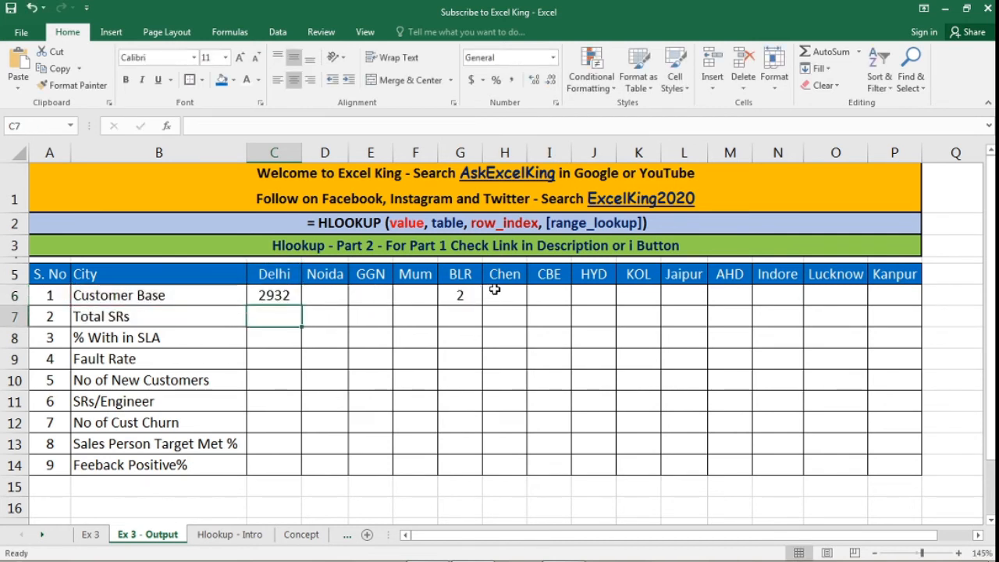
click(466, 299)
key(Delete)
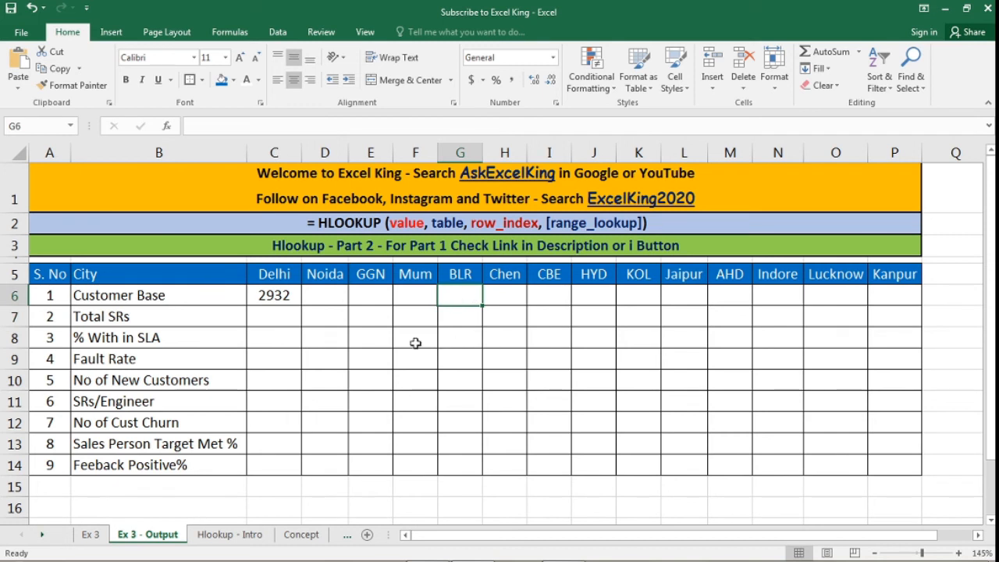
Step: Copy the HLOOKUP formula in C6 across the whole output range C6:P14
click(291, 296)
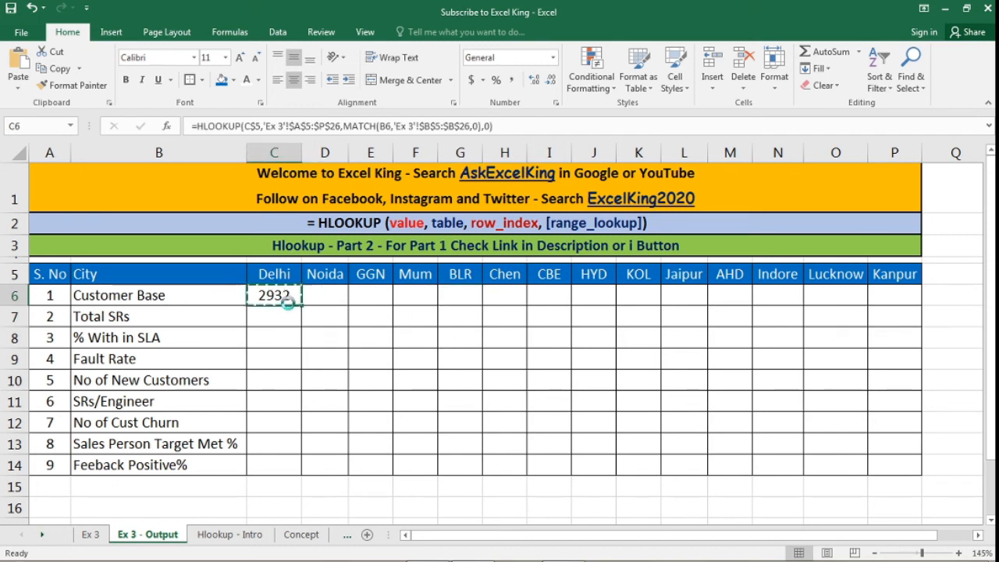
key(ctrl+c)
drag(287, 303, 874, 459)
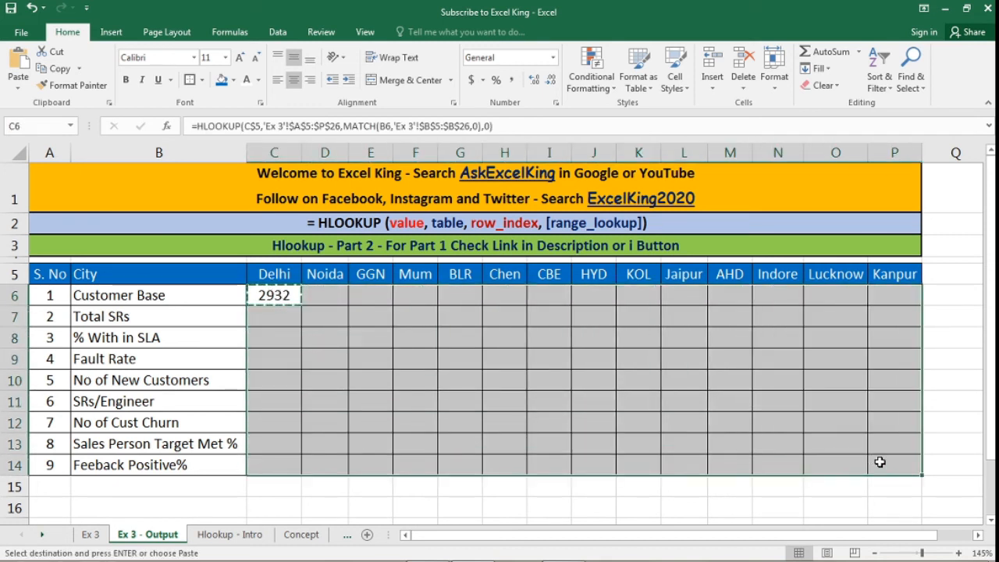
key(ctrl+v)
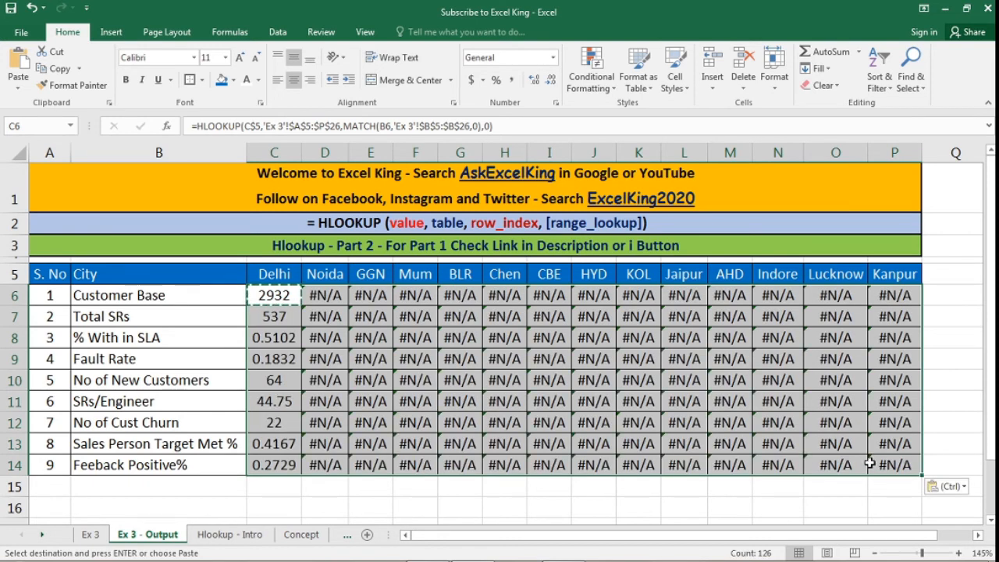
click(331, 295)
key(Escape)
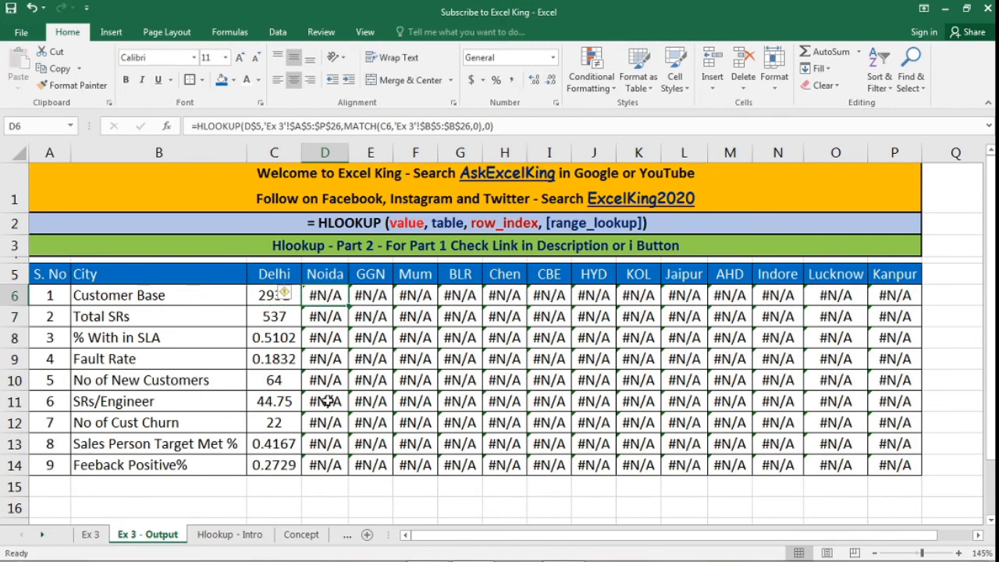
Step: Compare the MATCH lookup value references in the HLOOKUP formulas of C6 and D6
click(293, 444)
drag(283, 302, 890, 464)
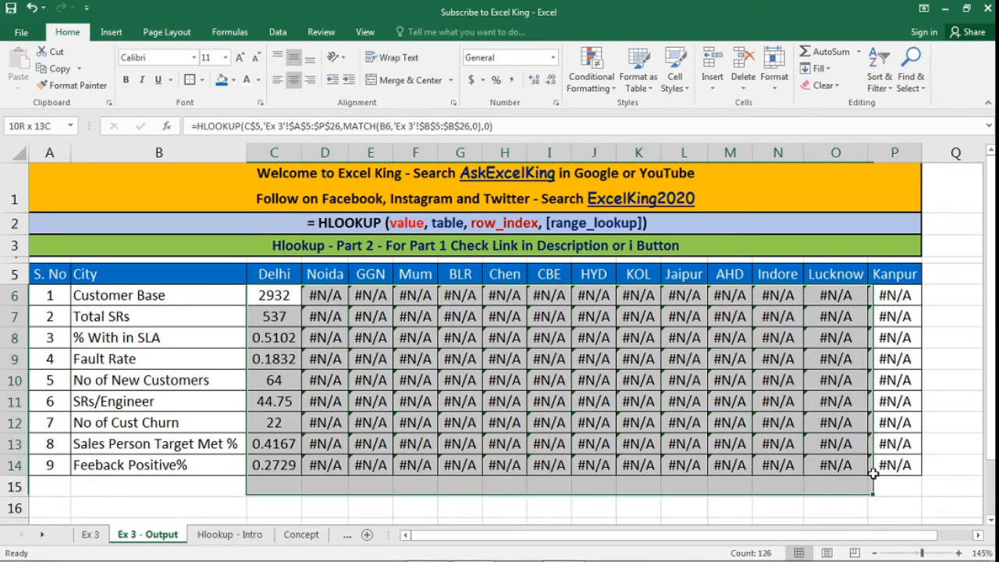
click(337, 298)
key(F2)
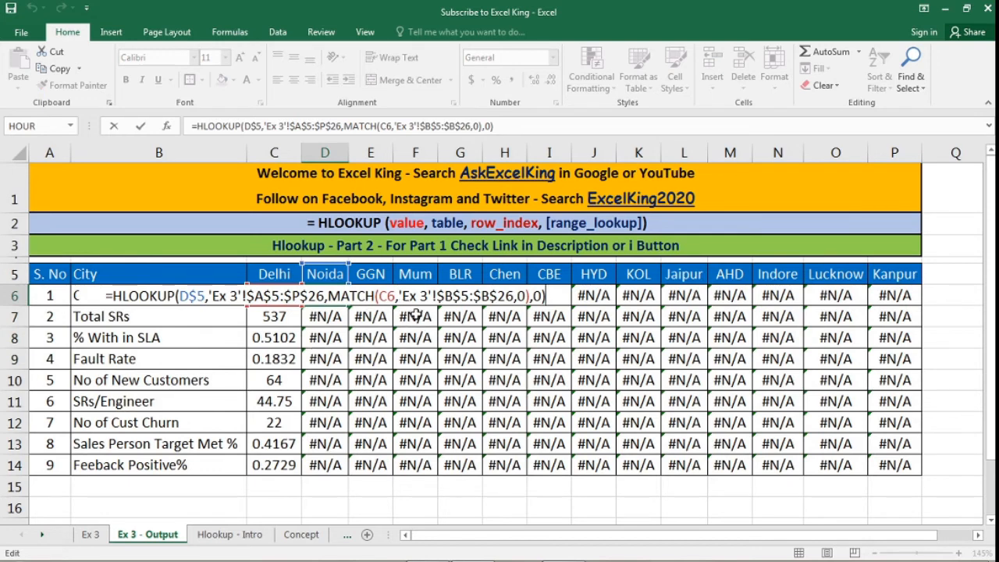
key(Escape)
click(290, 294)
click(259, 301)
click(260, 300)
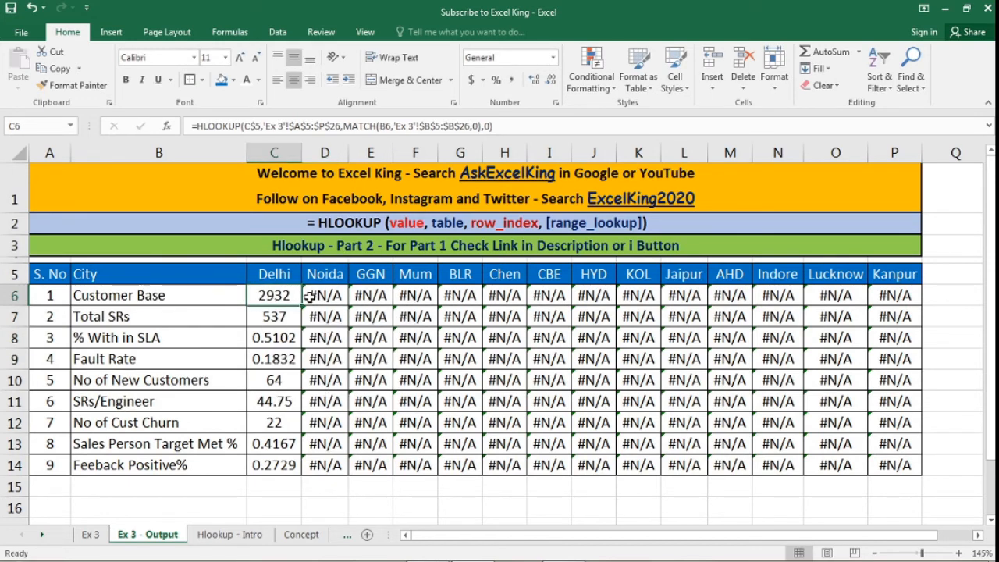
click(310, 296)
click(275, 297)
key(F2)
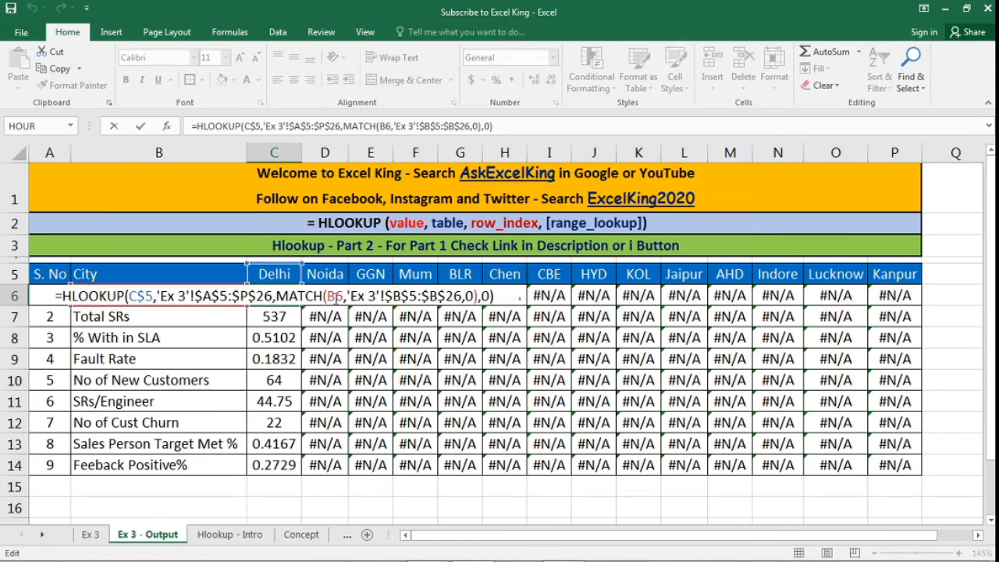
key(Return)
click(151, 295)
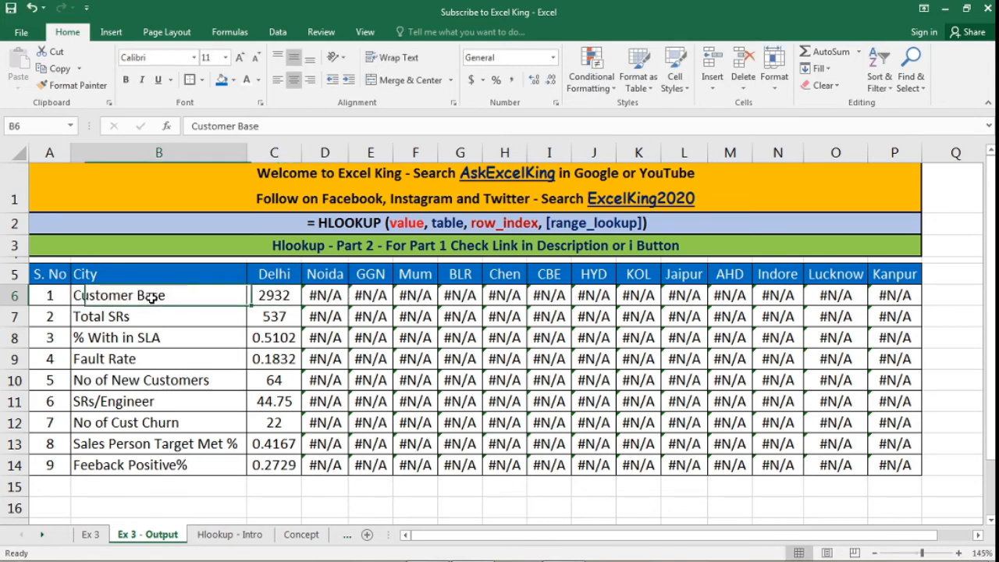
click(332, 297)
key(F2)
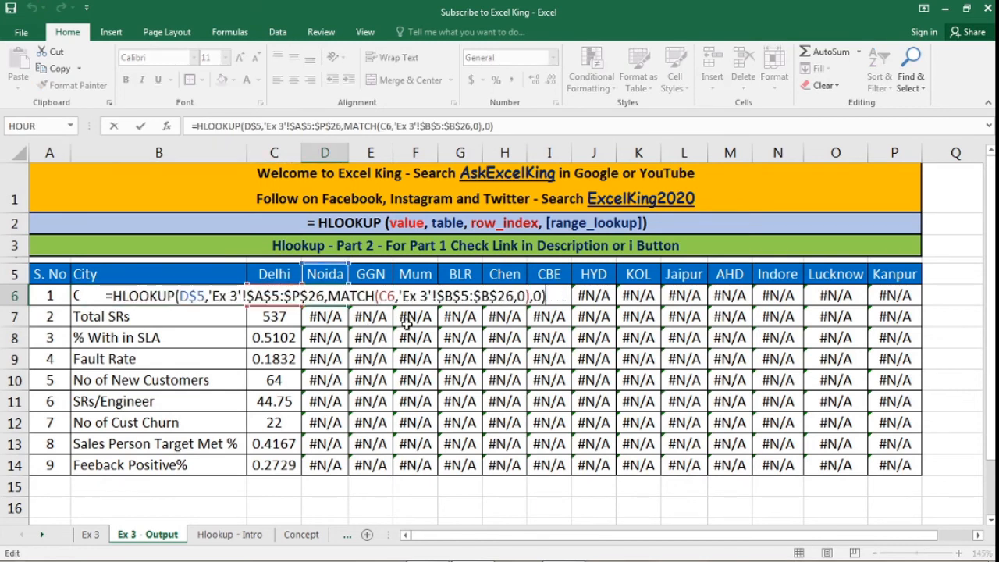
key(Escape)
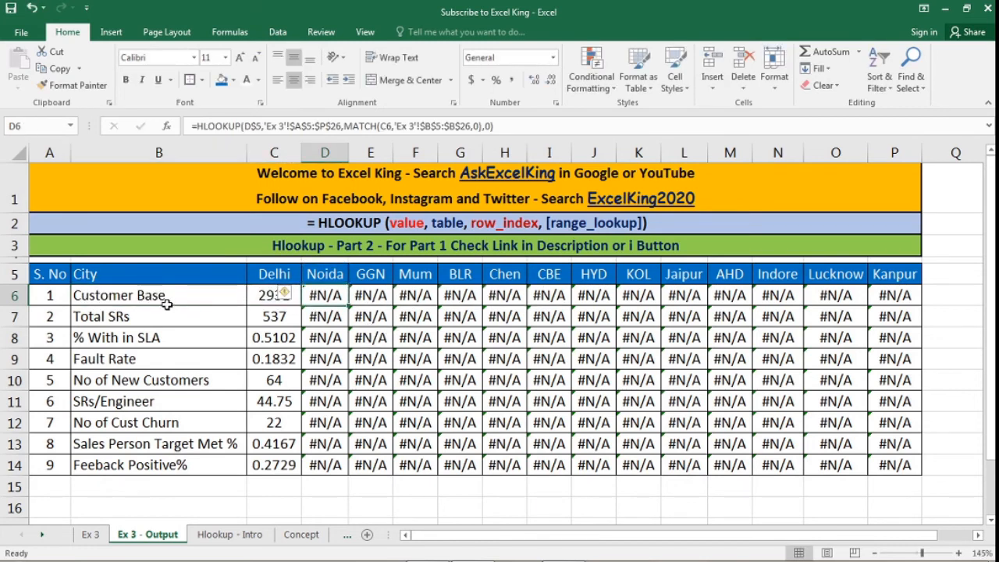
Step: Check how the MATCH lookup value in C6, D6 and E6 relates to the parameter cell B6
click(145, 295)
click(268, 300)
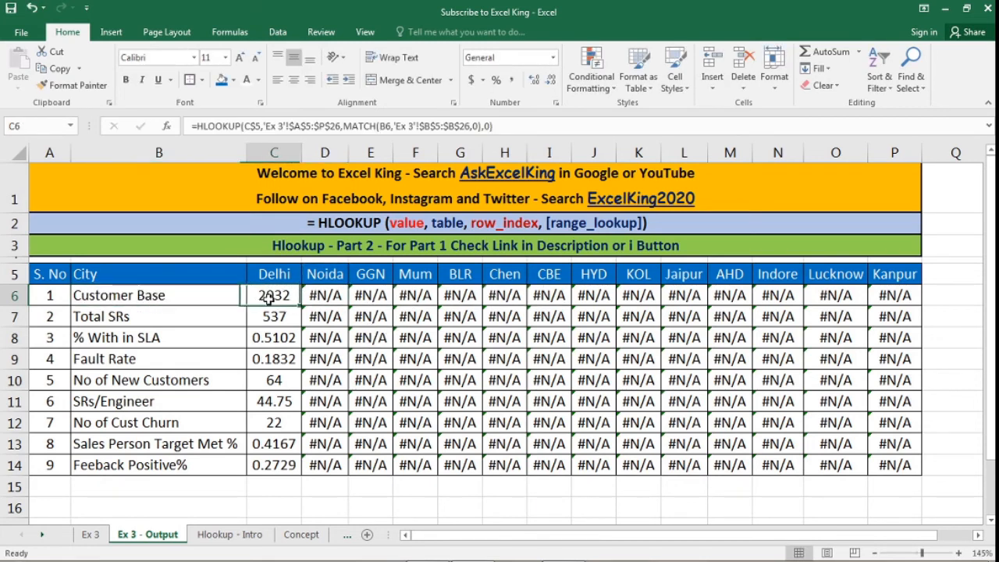
click(370, 296)
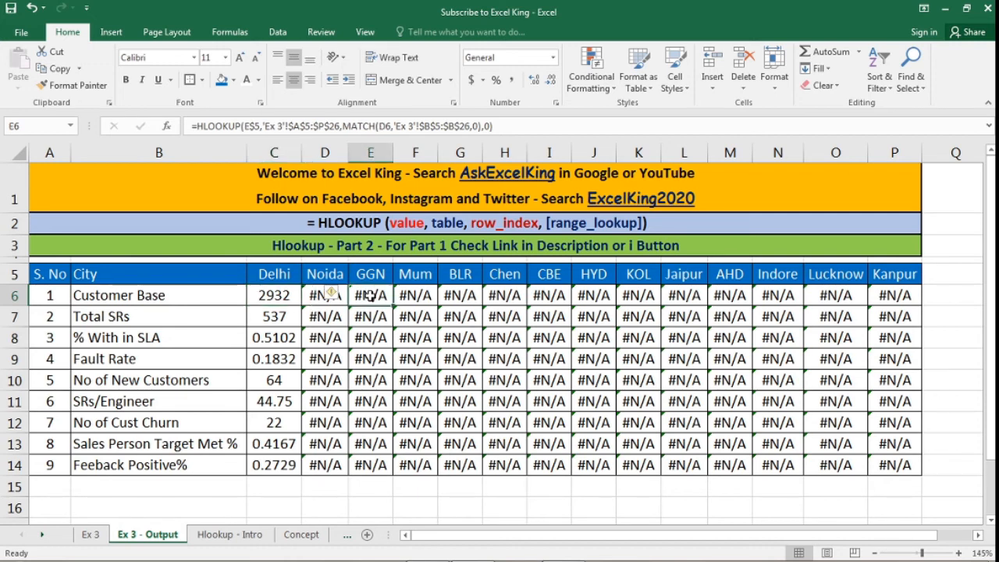
click(286, 295)
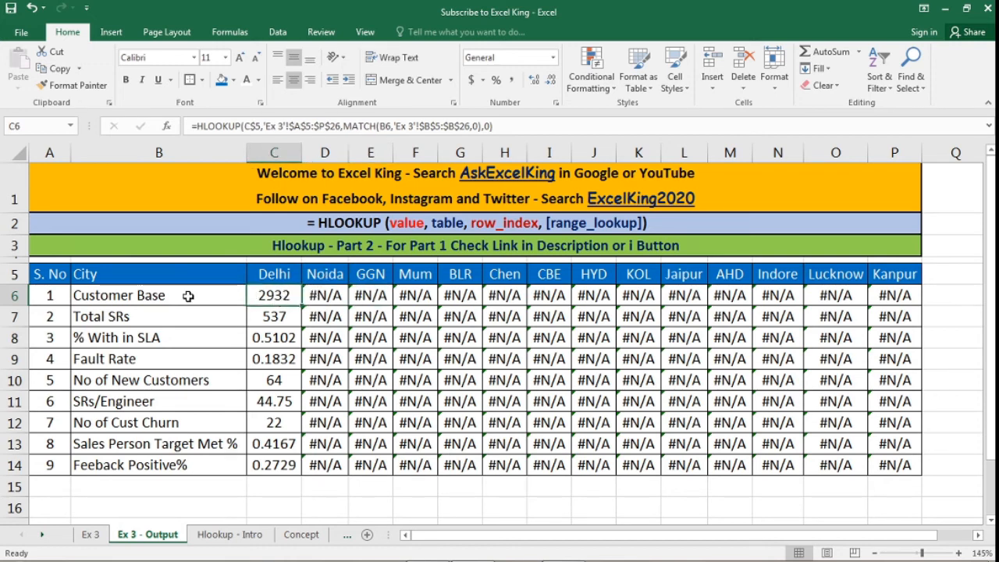
click(323, 296)
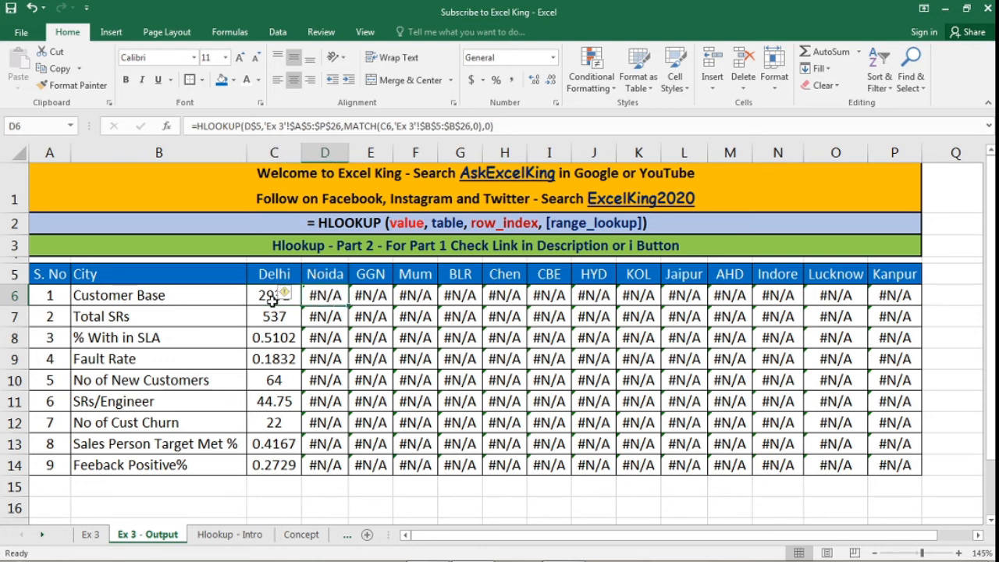
double_click(328, 297)
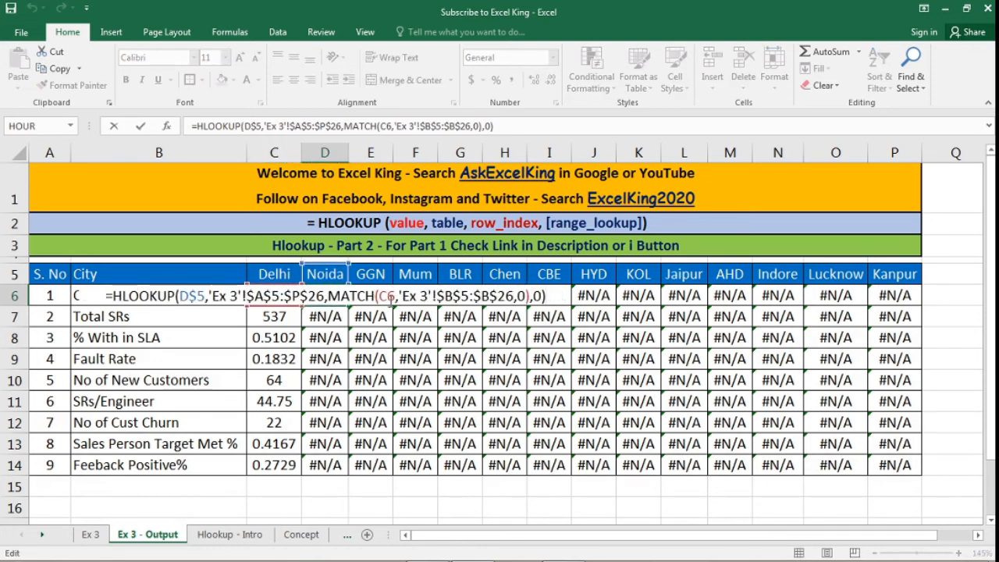
key(Escape)
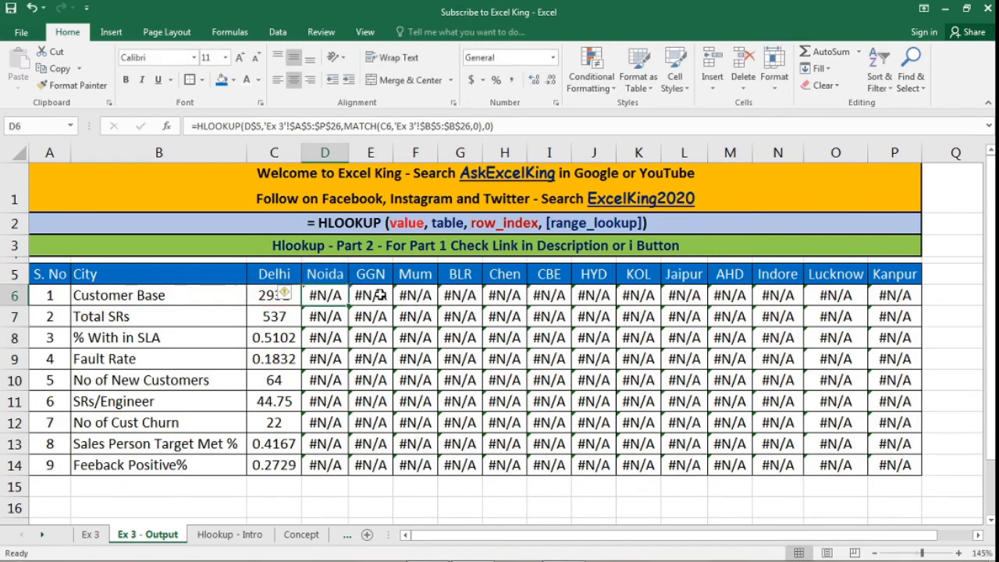
click(377, 295)
key(F2)
key(Escape)
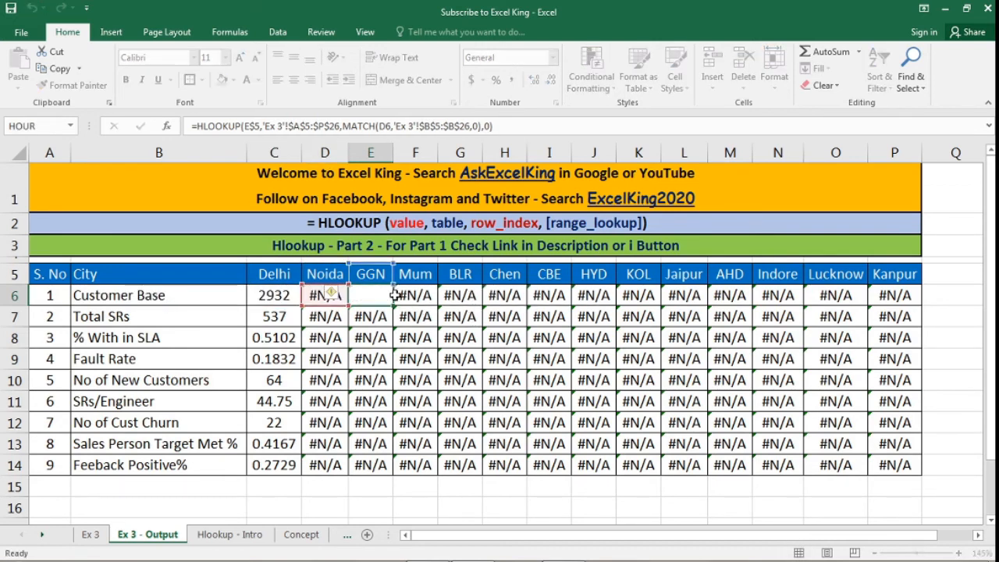
click(335, 296)
click(313, 299)
click(152, 295)
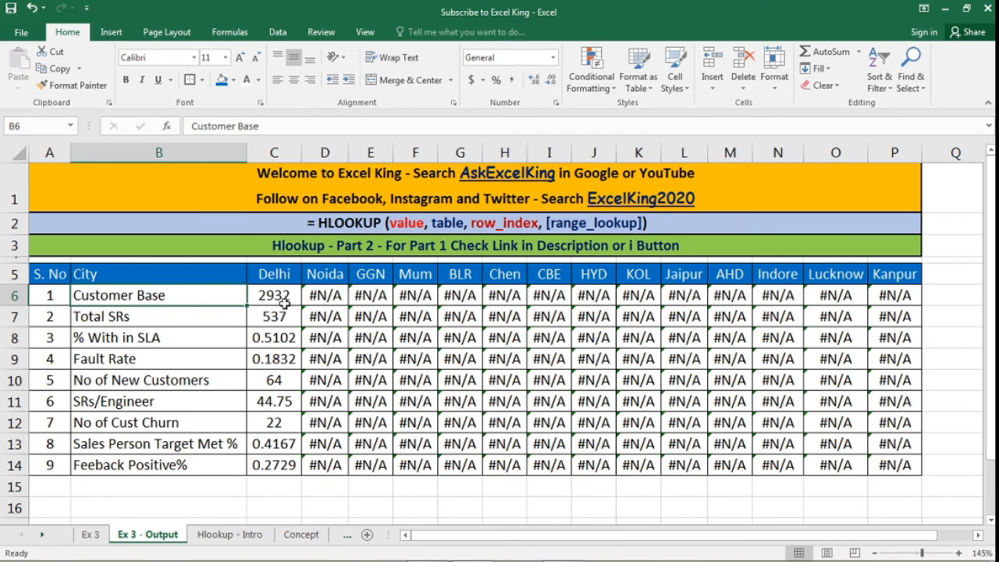
Step: Clear the copied HLOOKUP formulas from D6:P14 and inspect the MATCH lookup value B6 in C6's formula
drag(324, 296, 883, 469)
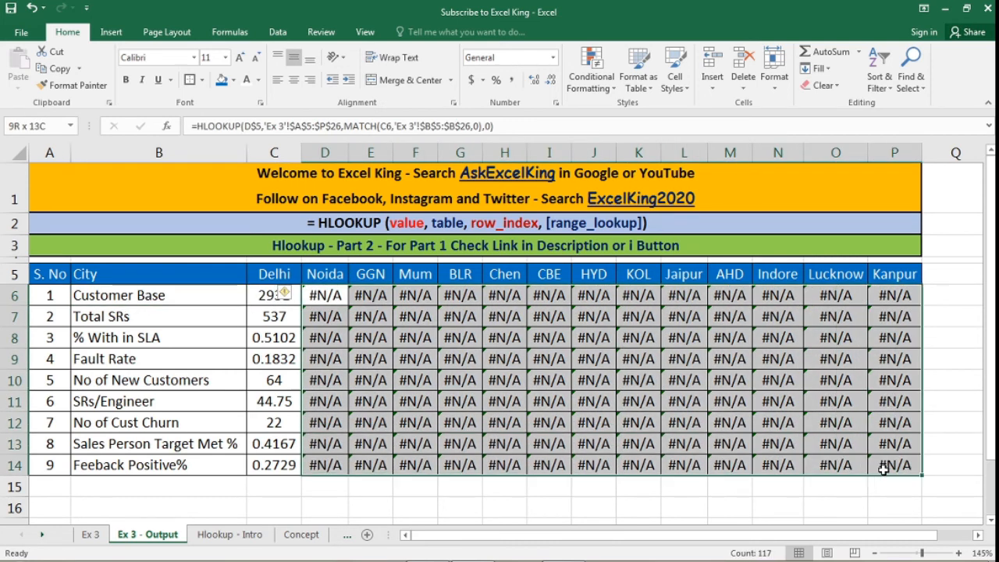
key(Delete)
double_click(290, 296)
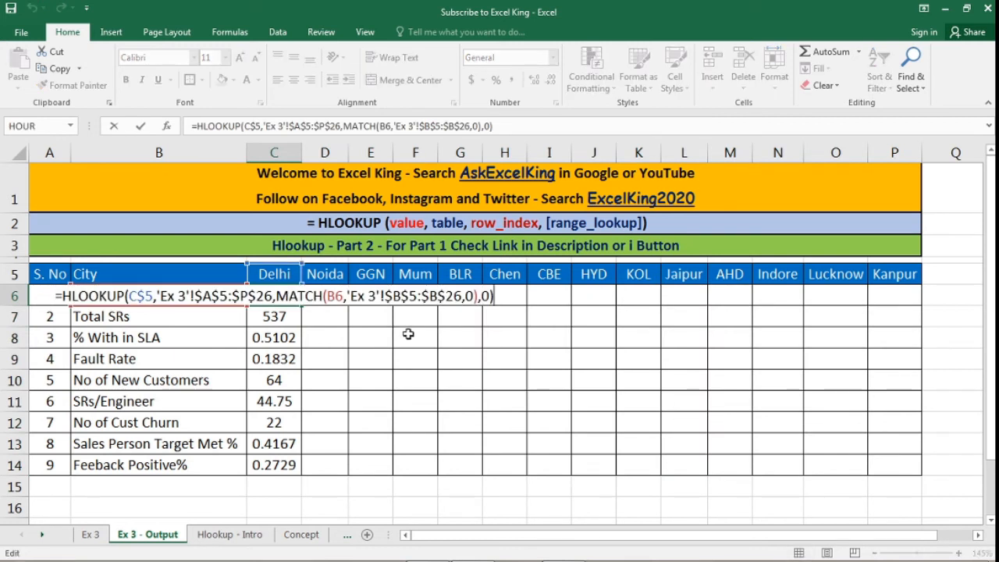
double_click(334, 297)
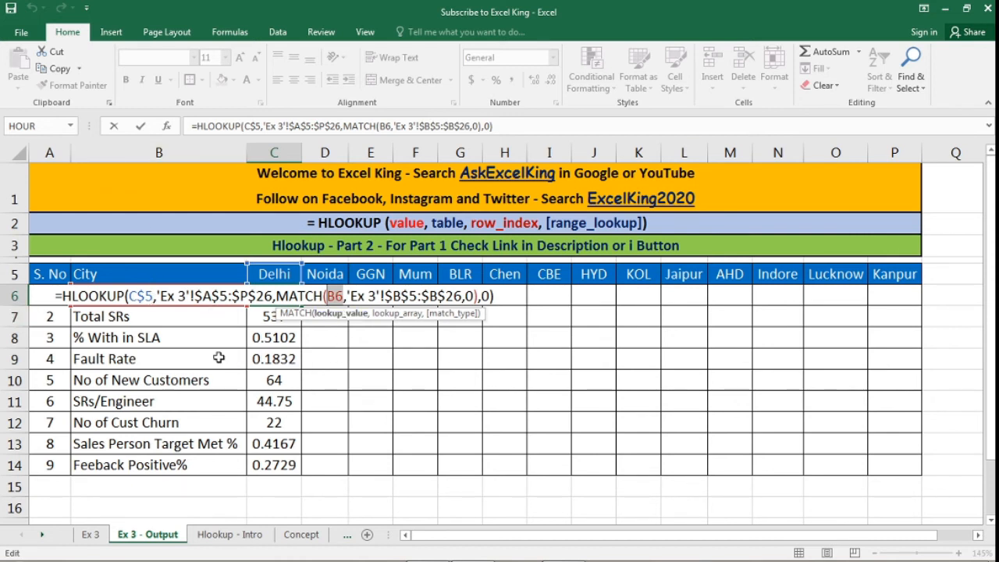
key(Return)
Step: Examine the parameter names in B6:B14 to decide whether the lookup value's row or column needs locking
drag(176, 295, 178, 464)
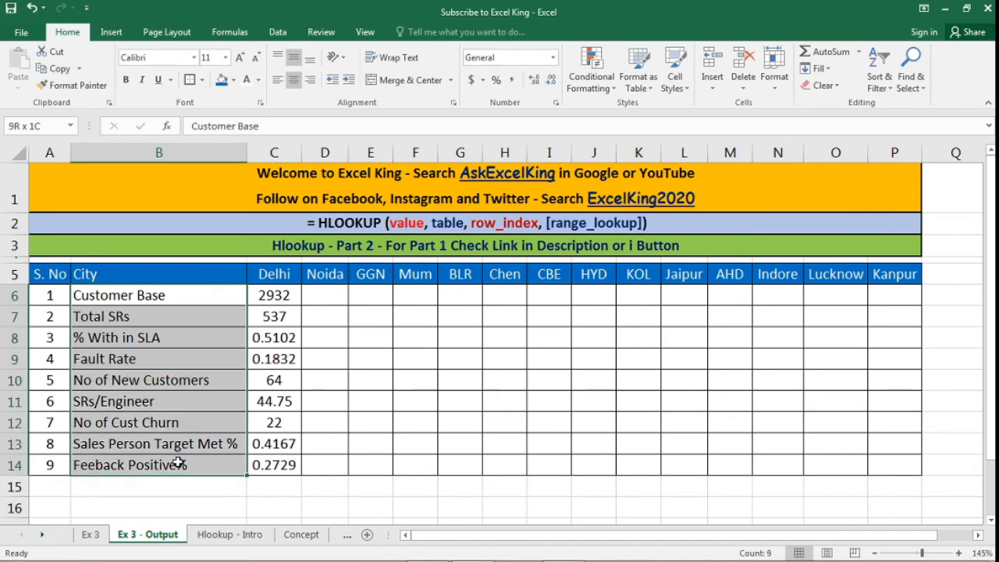
click(121, 295)
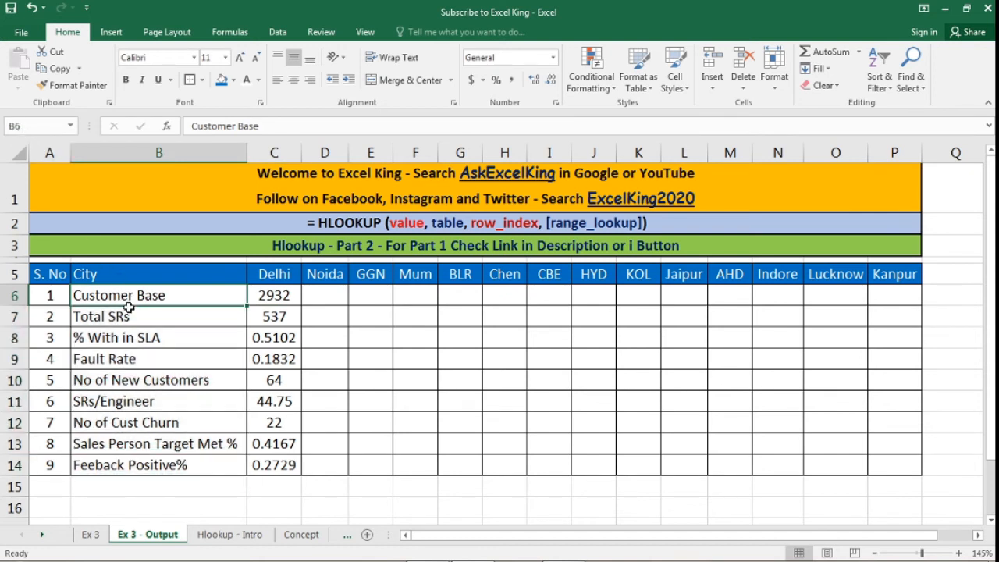
click(129, 315)
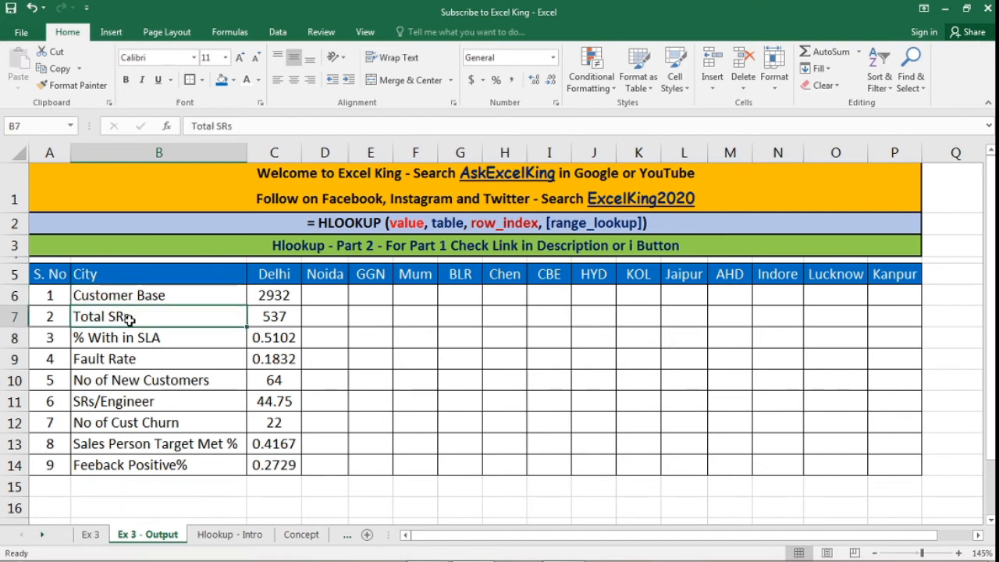
click(141, 345)
click(148, 291)
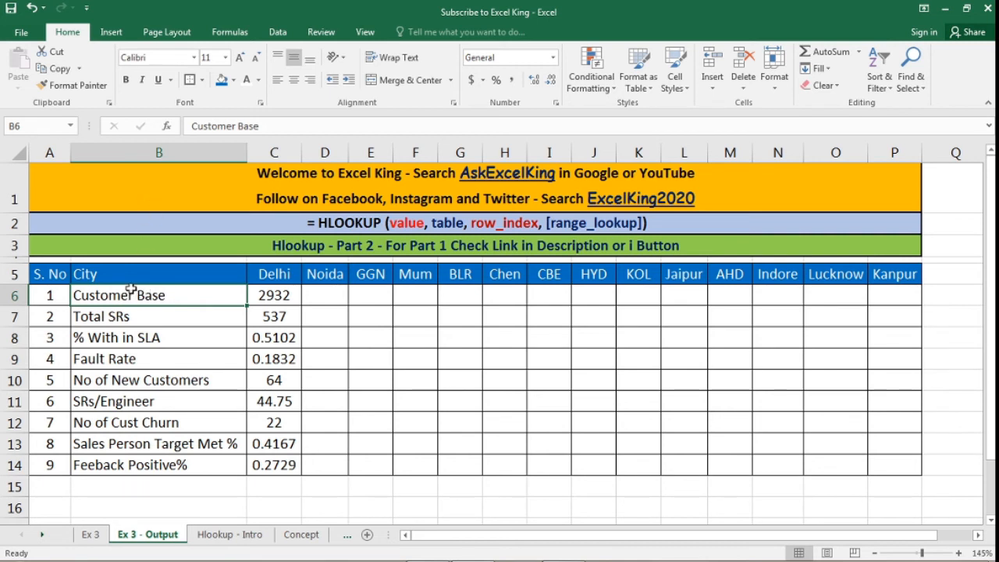
click(168, 310)
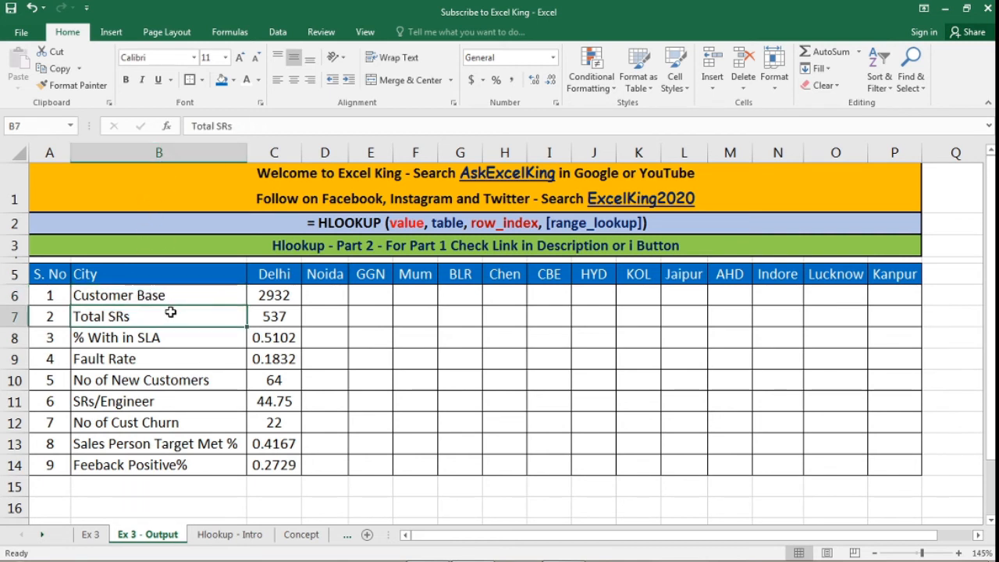
click(171, 294)
click(14, 316)
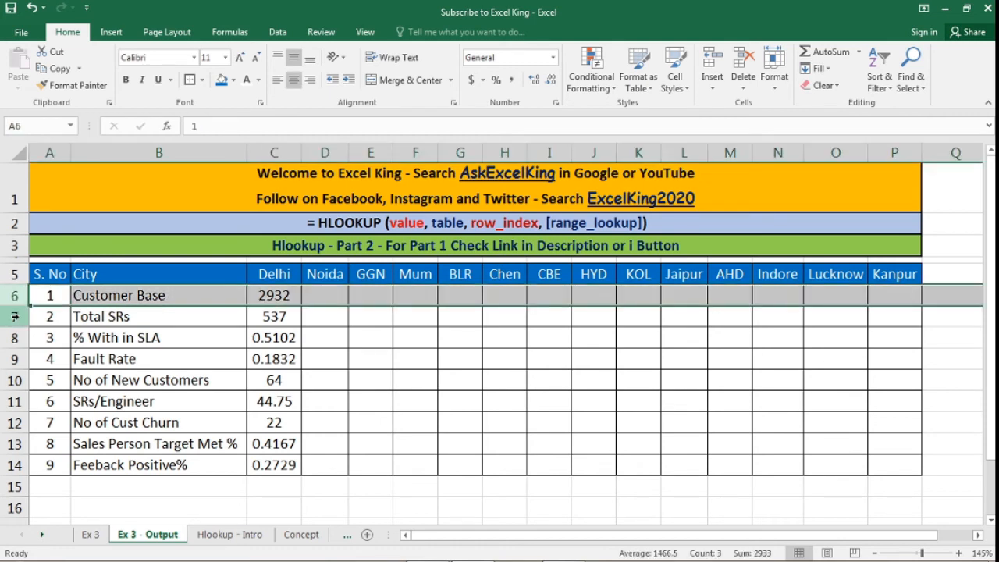
Step: Change the MATCH lookup value in C6's HLOOKUP formula to $B6 so only its column is locked
double_click(295, 294)
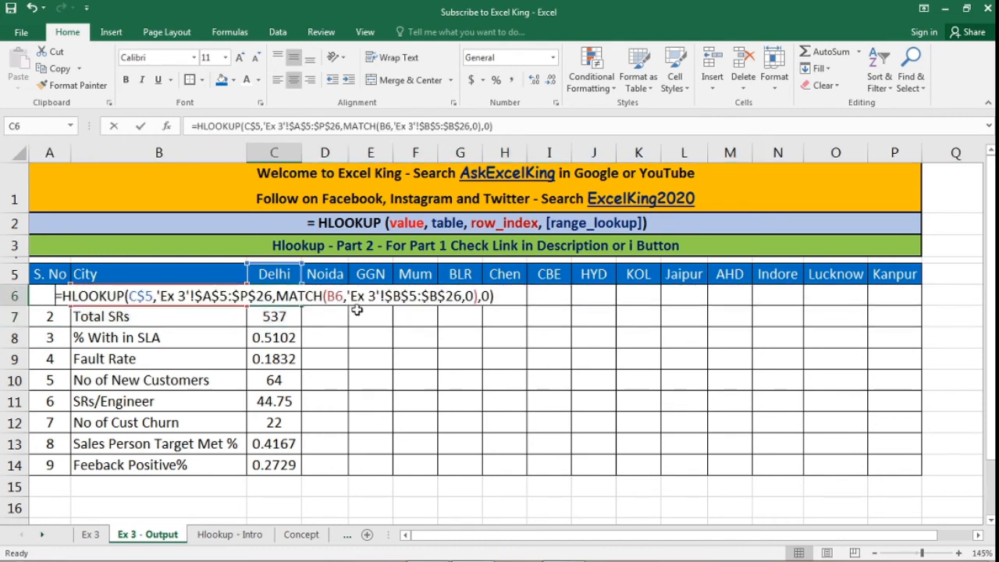
double_click(334, 296)
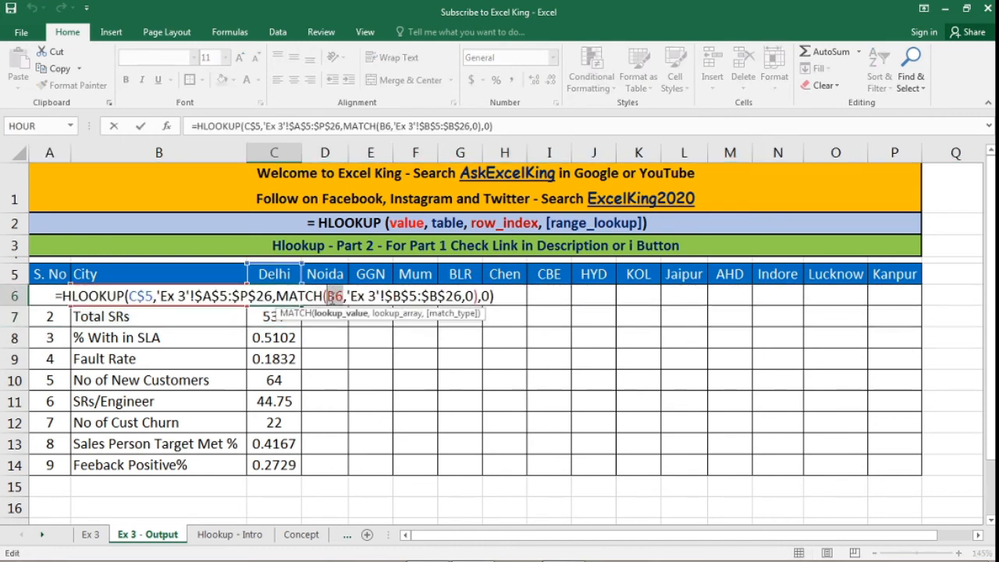
key(F4)
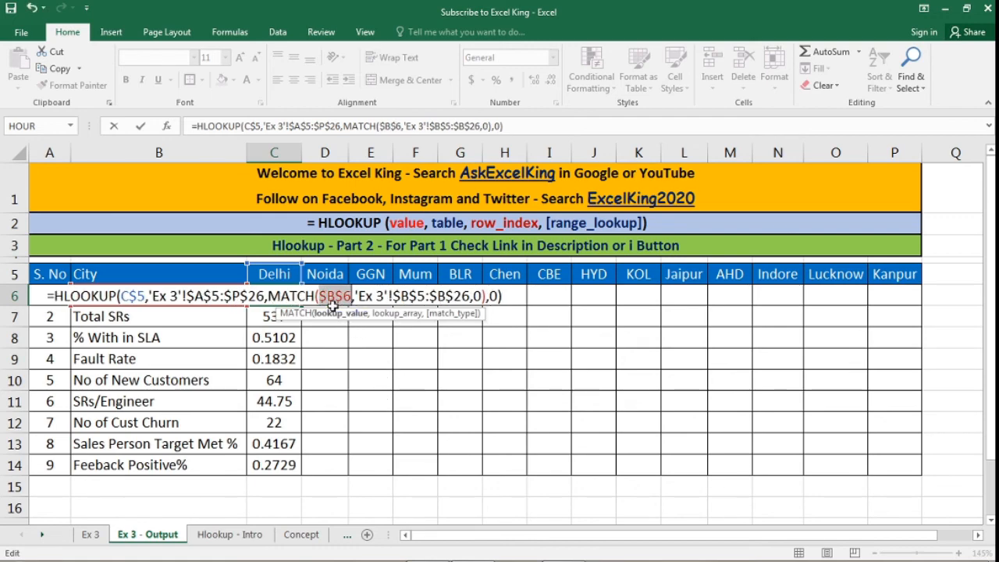
key(Return)
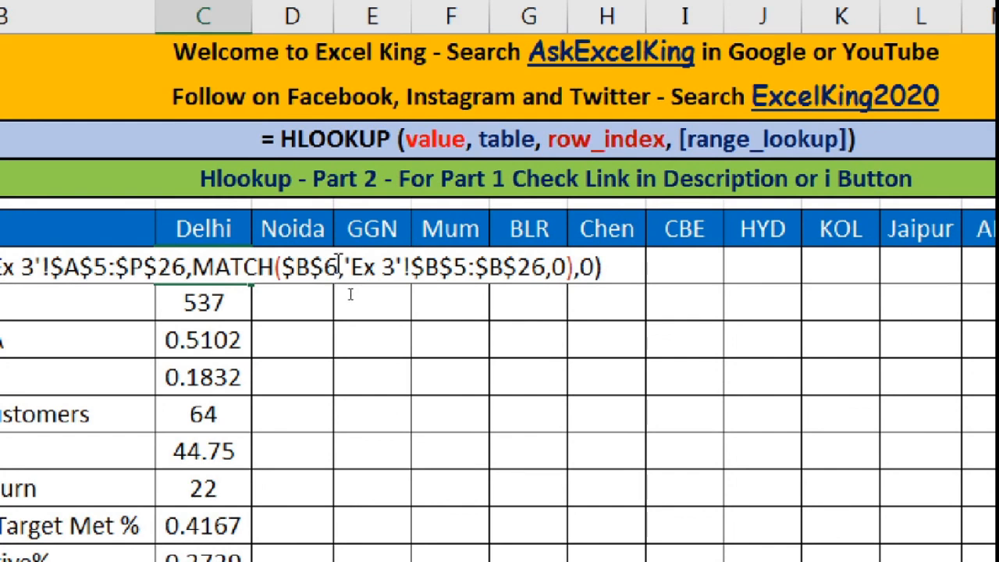
drag(341, 267, 283, 266)
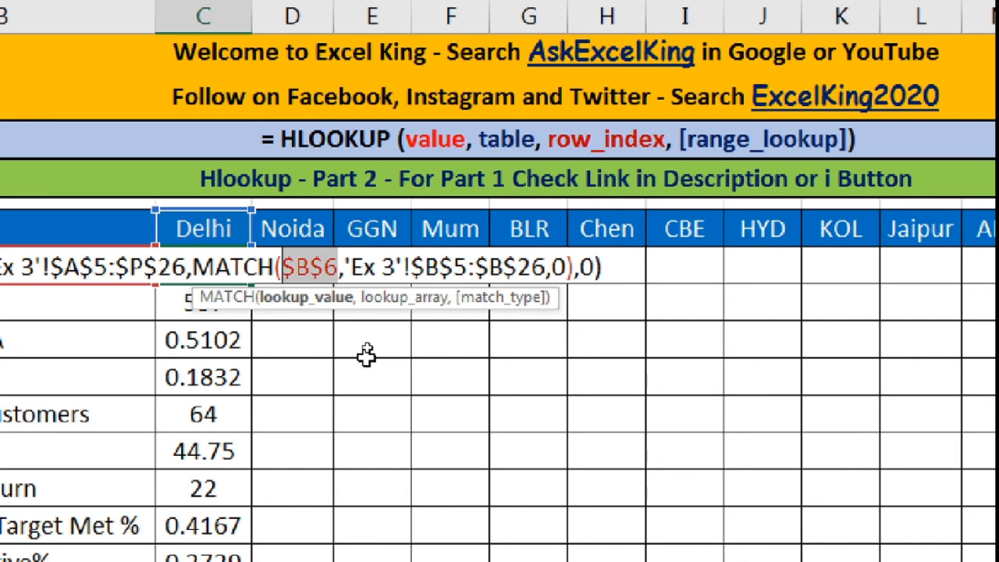
key(F4)
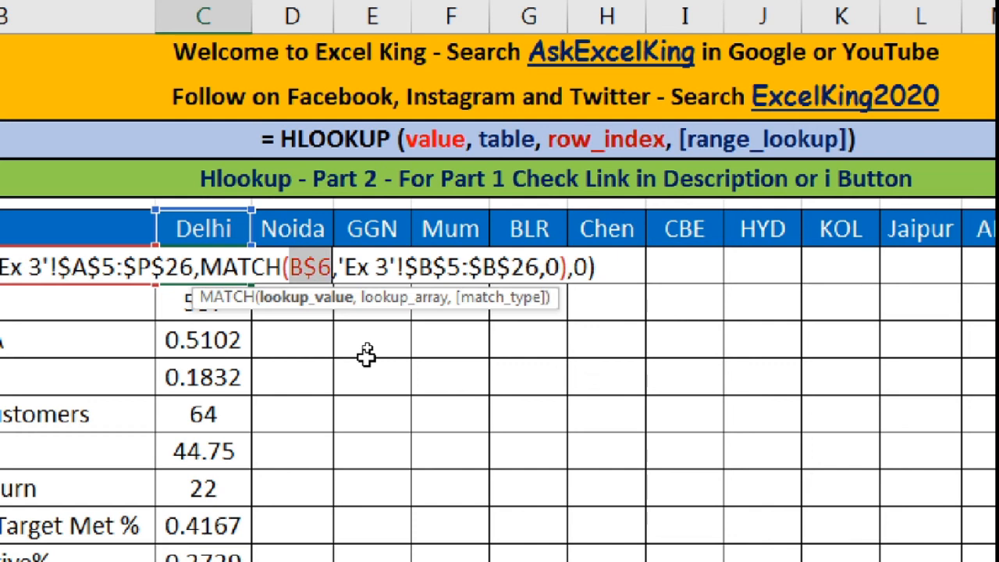
key(F4)
key(Return)
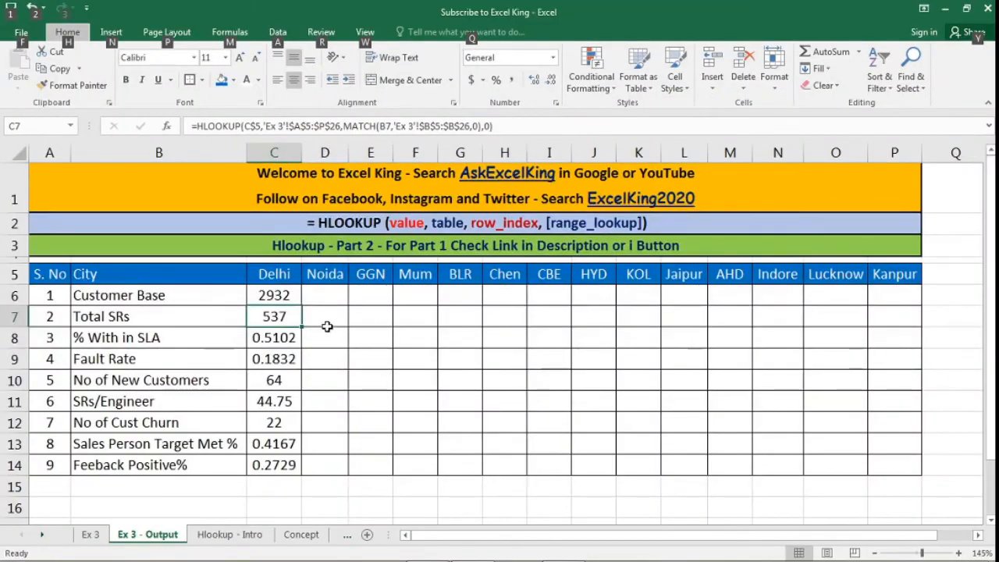
Step: Fill the HLOOKUP formula from C6 down to C14 and copy it across the whole range C6:P14
click(230, 271)
double_click(302, 306)
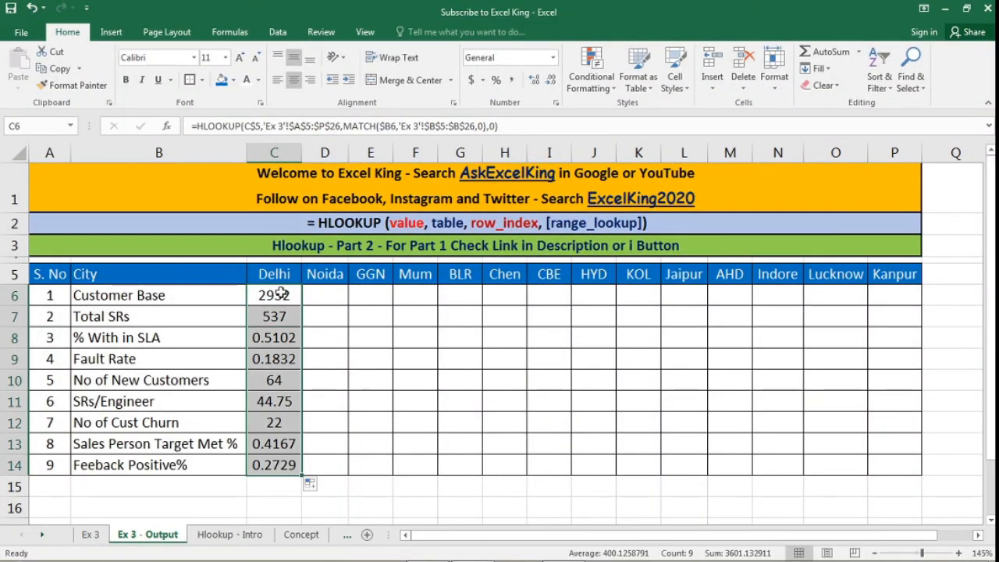
click(280, 294)
key(ctrl+c)
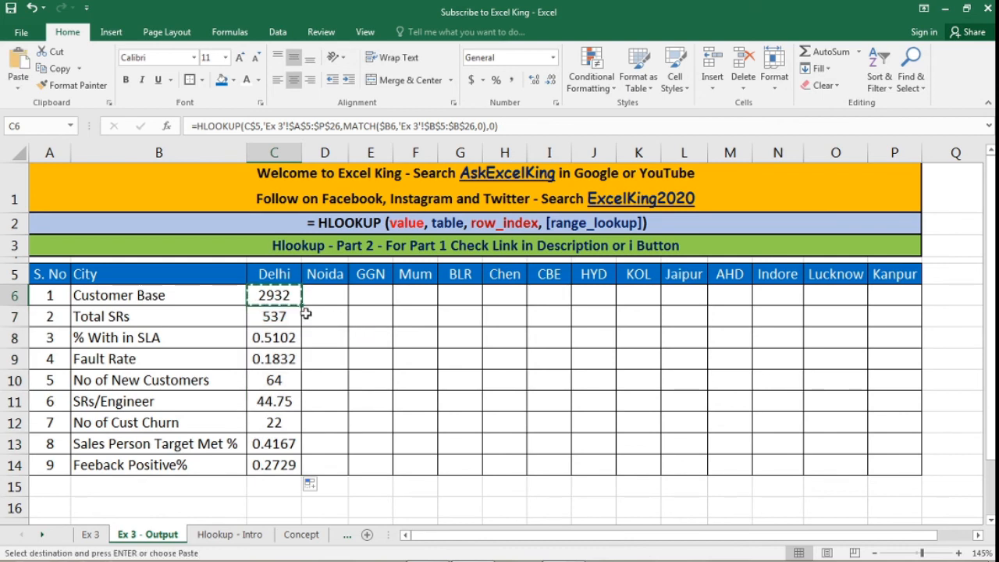
drag(429, 369, 881, 467)
key(ctrl+v)
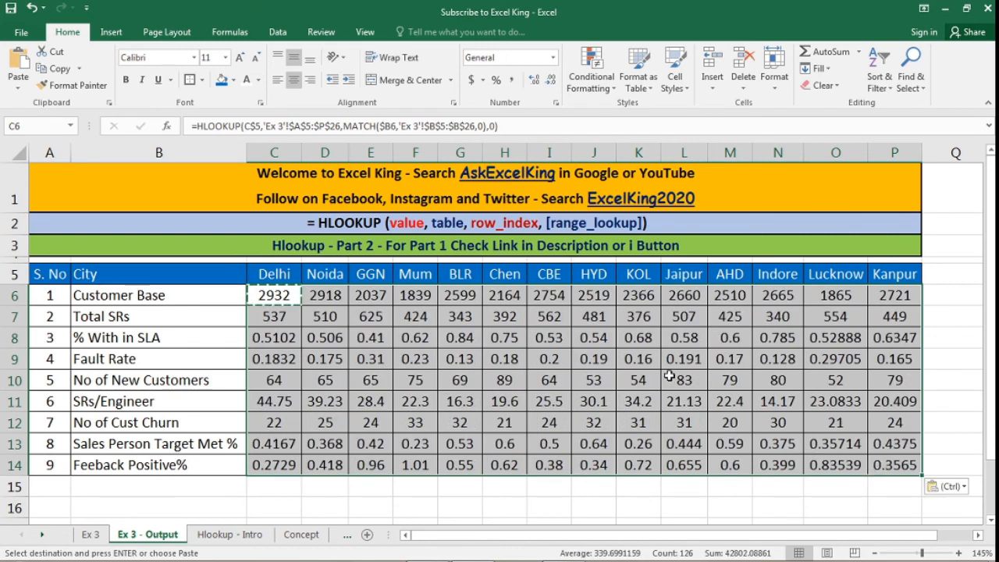
key(Escape)
Step: Format the Delhi values in C8, C9 and C13:C14 as percentages
click(278, 339)
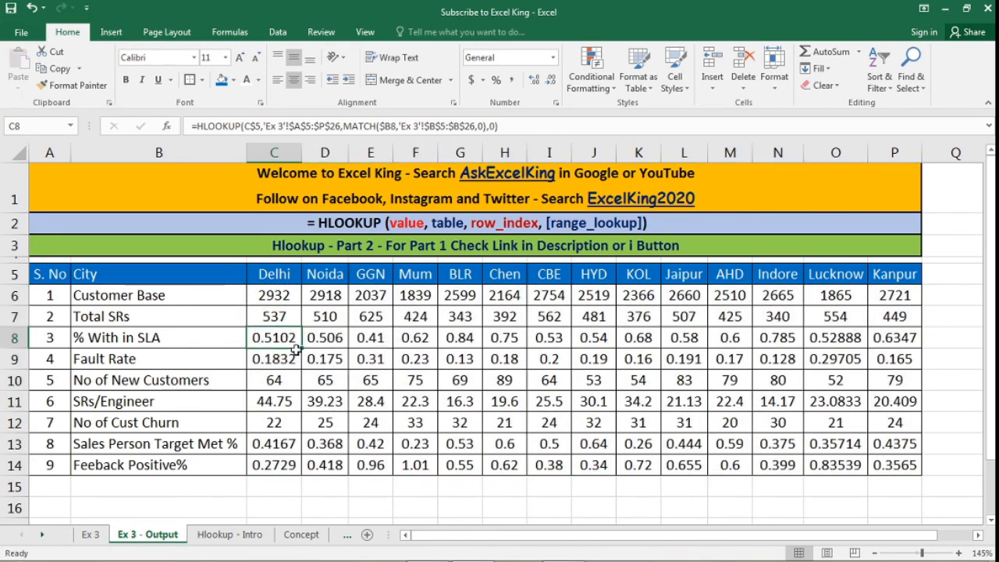
click(497, 81)
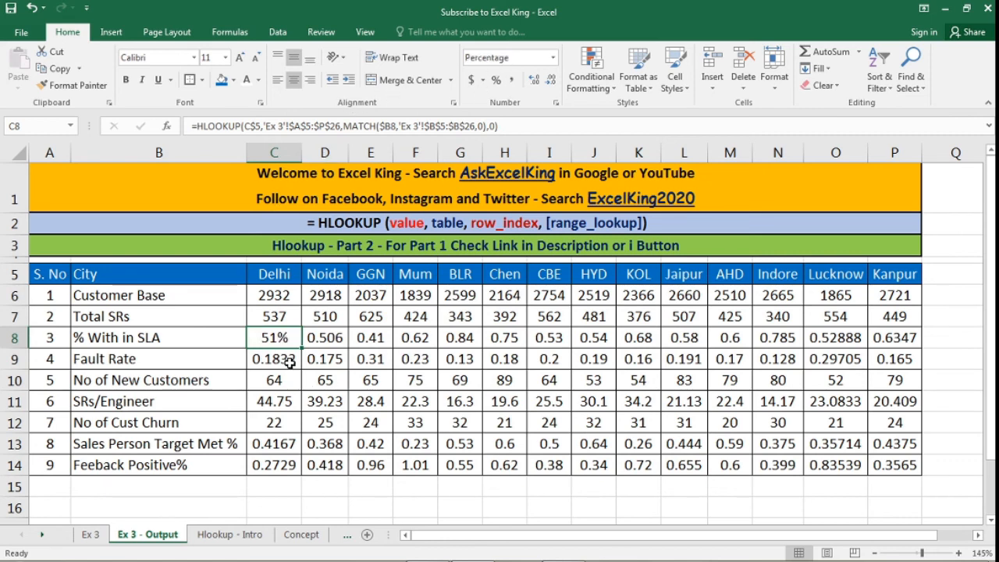
click(289, 363)
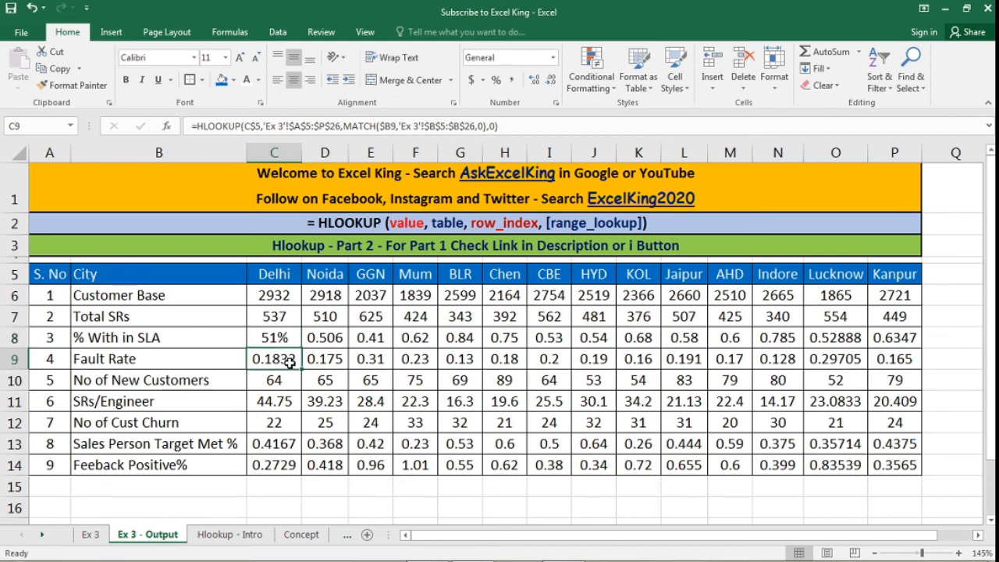
click(497, 83)
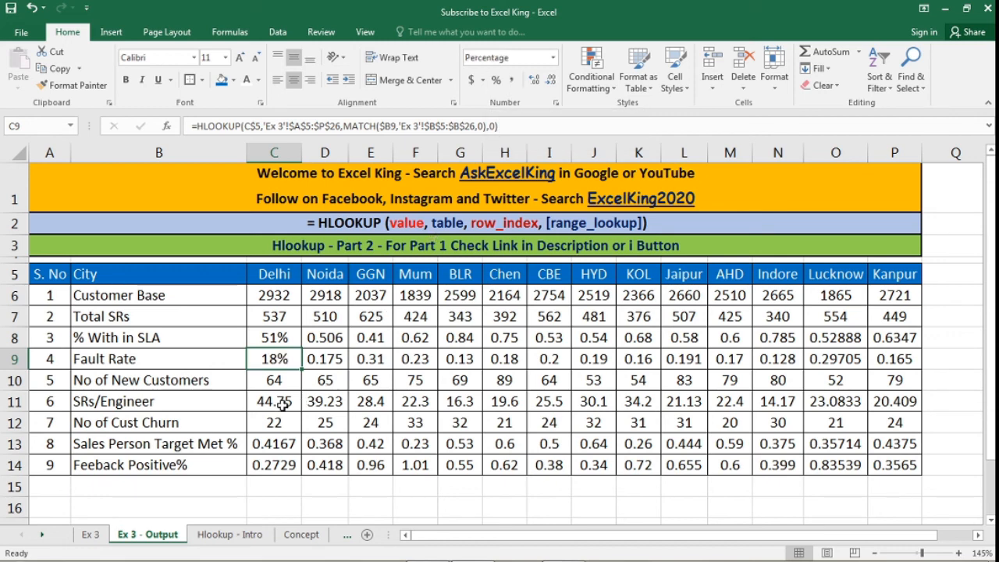
drag(282, 445, 281, 465)
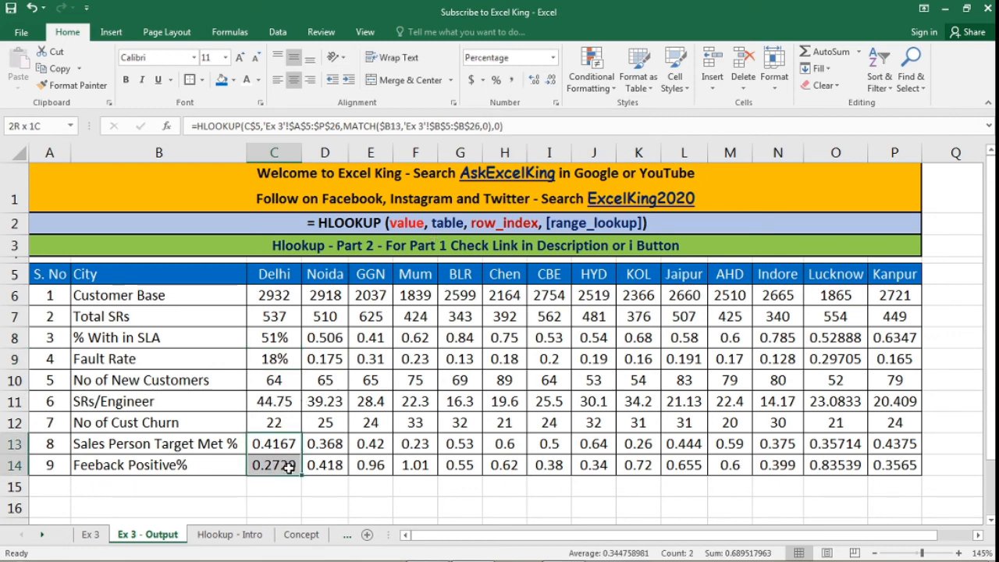
click(493, 81)
Step: Copy the formatting of C6:C14 onto the other cities' values in D6:P14 with Format Painter
drag(276, 301, 280, 466)
click(71, 86)
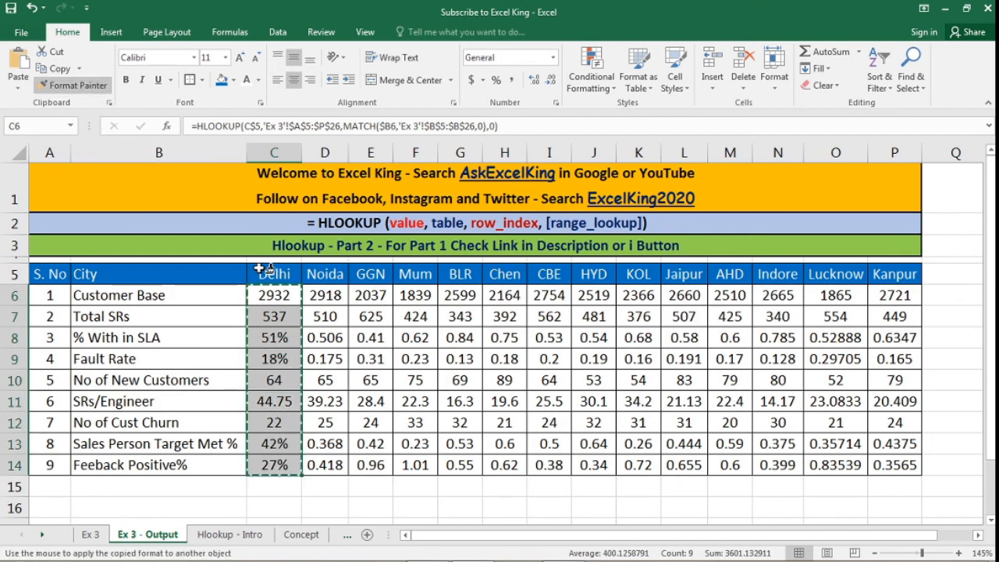
mouse_move(320, 297)
mouse_down()
mouse_move(488, 414)
mouse_move(892, 467)
mouse_up()
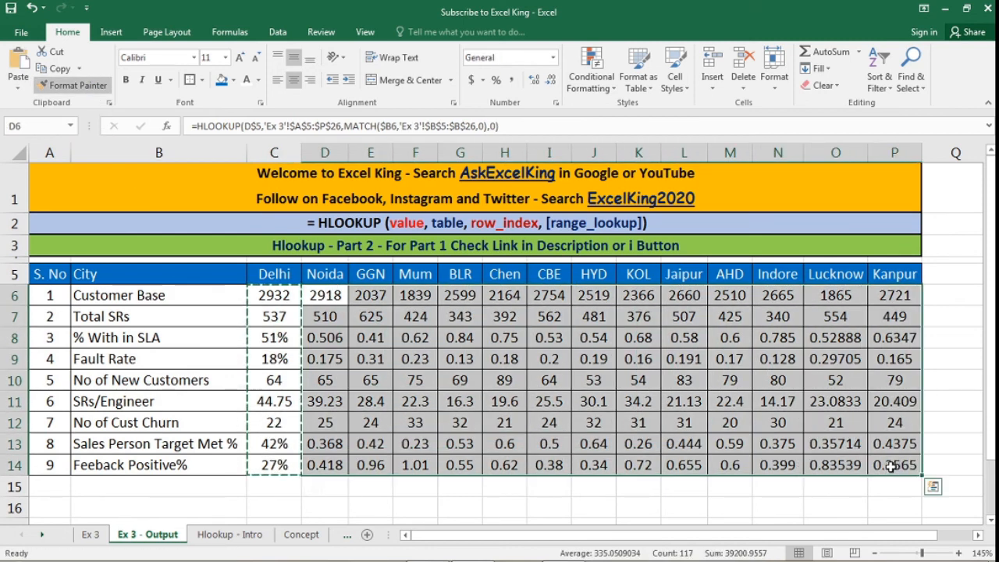
click(505, 486)
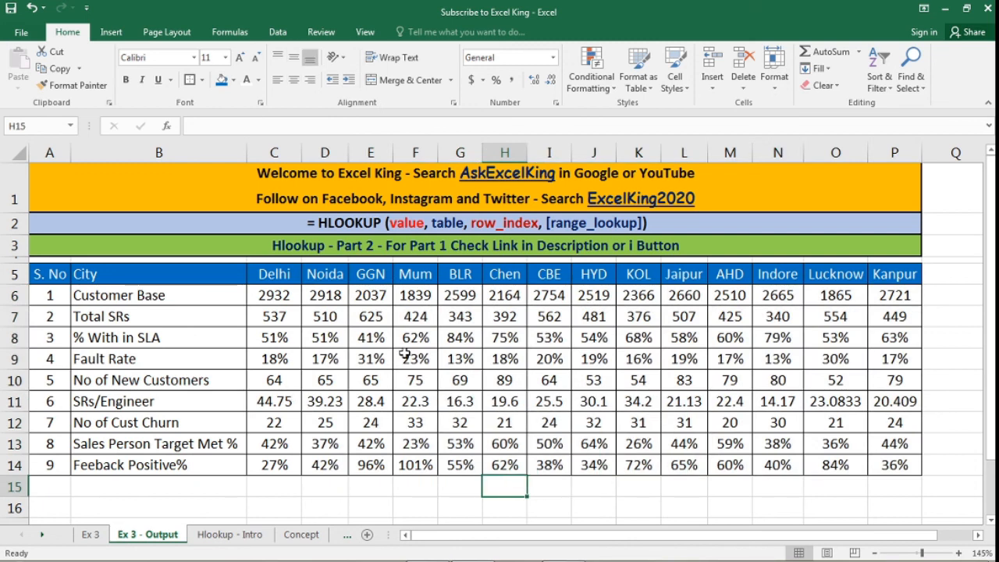
Step: Review the filled table C6:P14, checking how the HLOOKUP in C6 applies down the parameters and across the cities
click(295, 301)
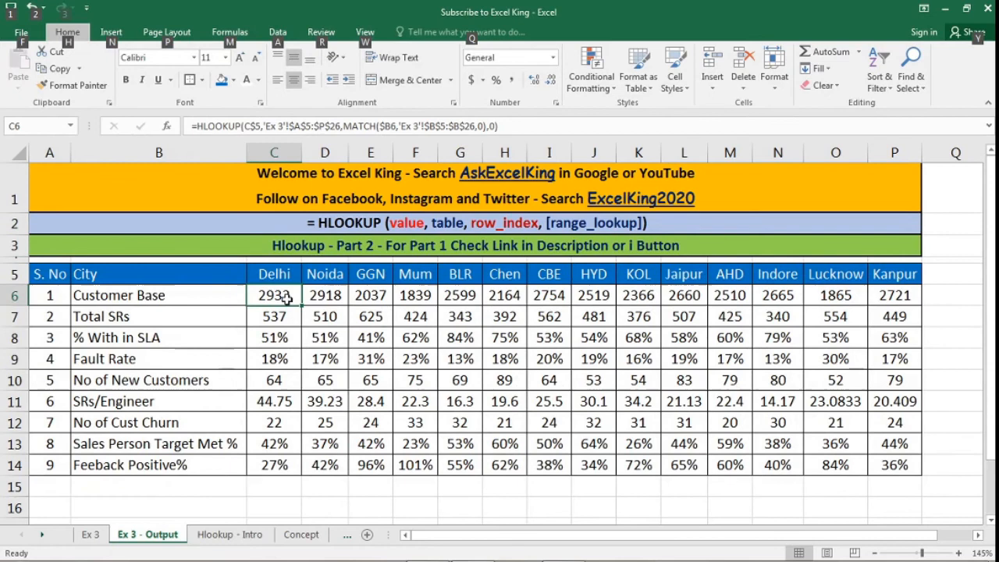
drag(285, 297, 895, 464)
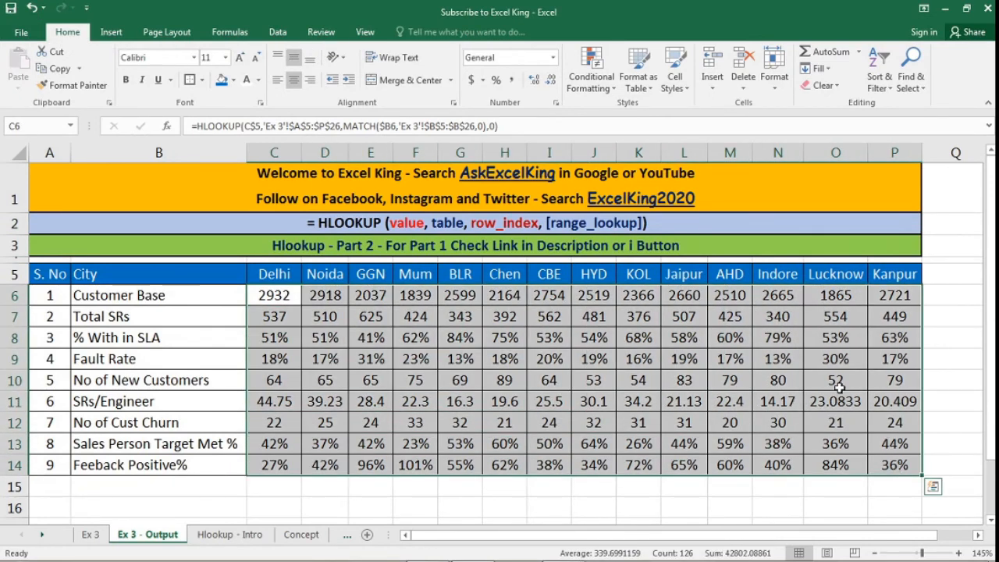
click(293, 300)
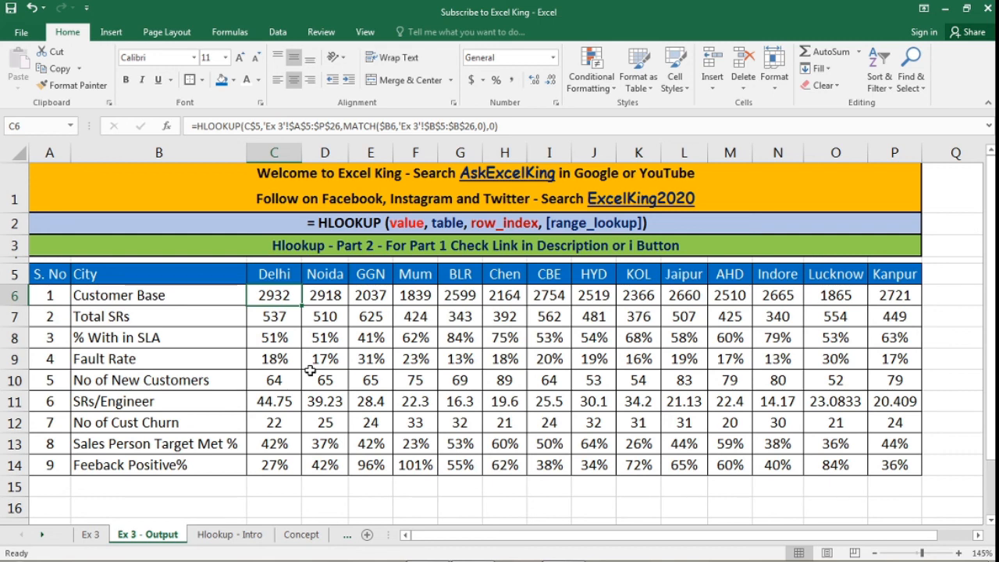
click(132, 322)
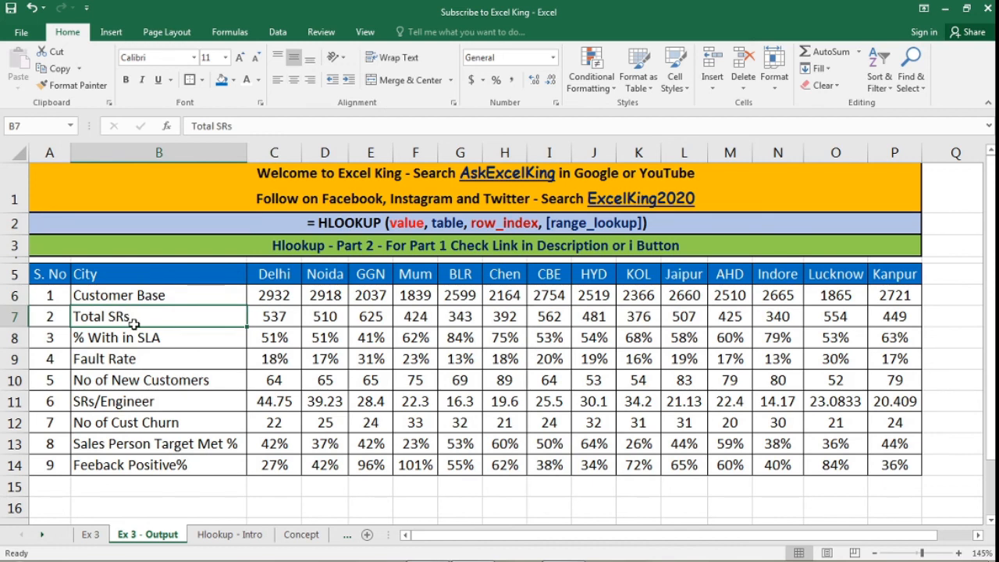
click(282, 277)
click(276, 295)
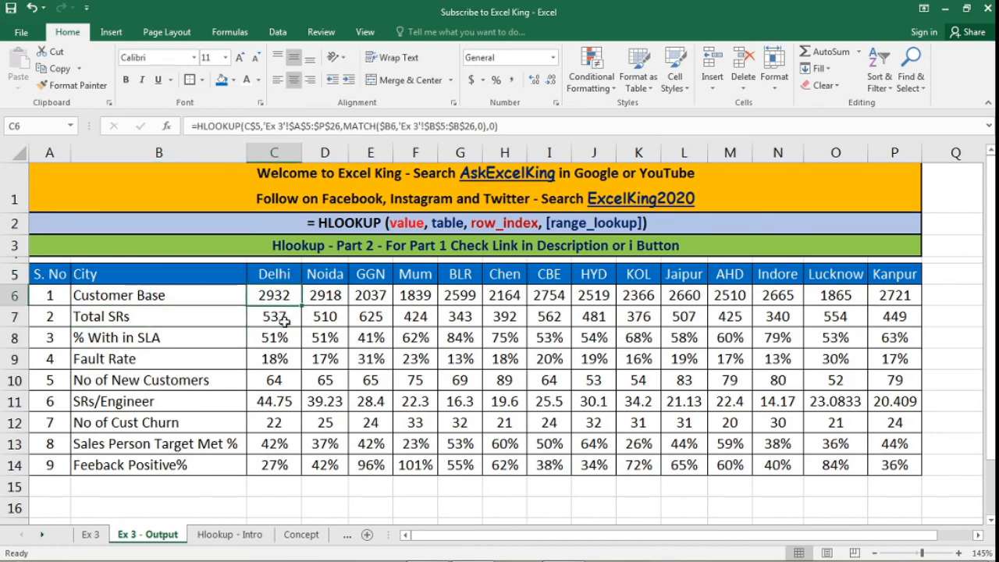
drag(277, 318, 286, 402)
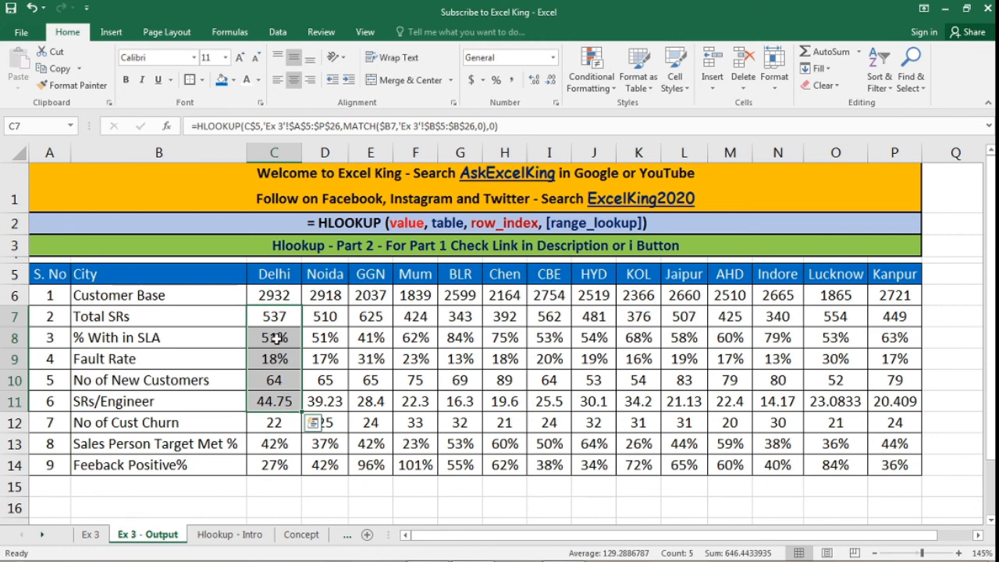
drag(294, 298, 708, 310)
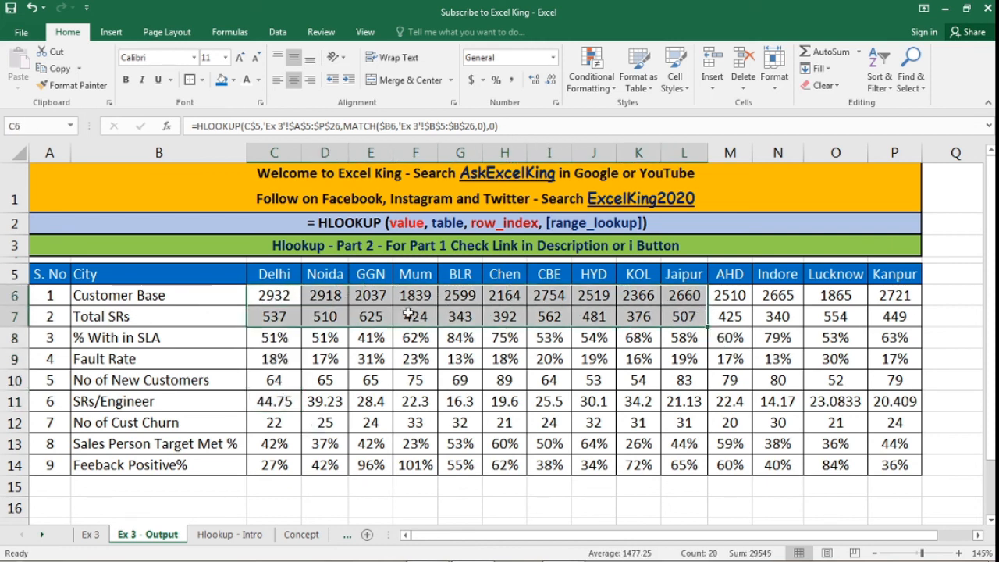
drag(287, 293, 285, 381)
drag(326, 295, 703, 402)
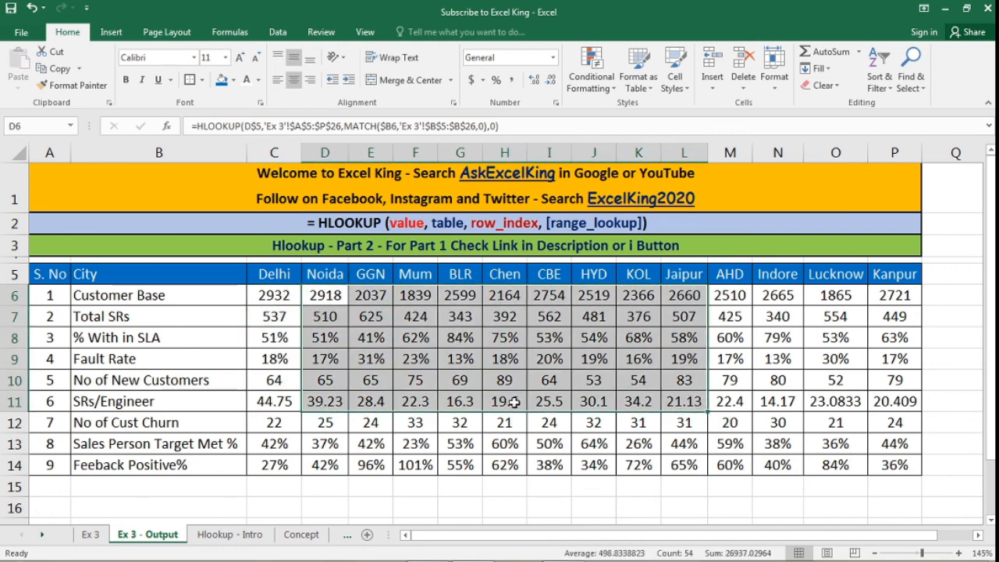
click(505, 462)
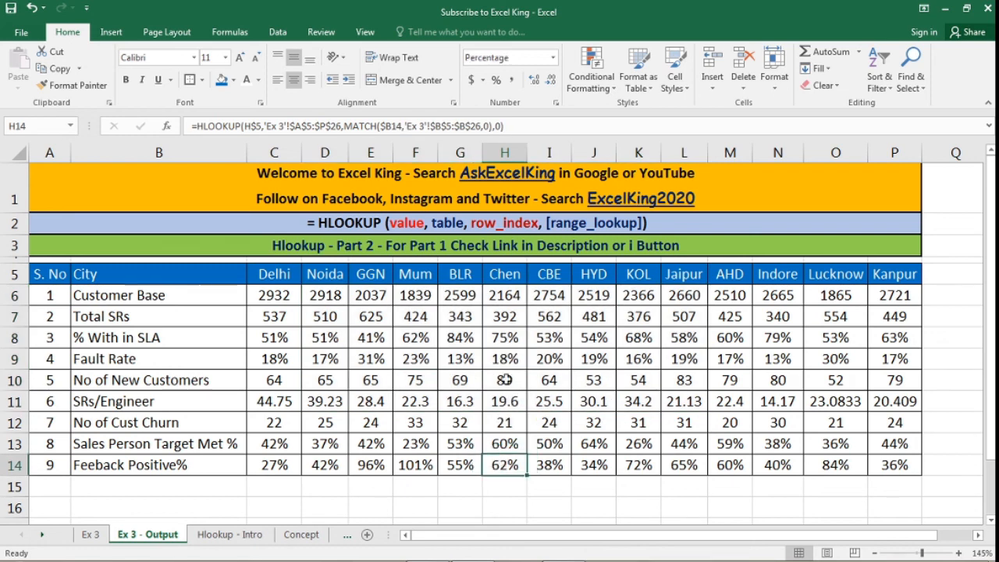